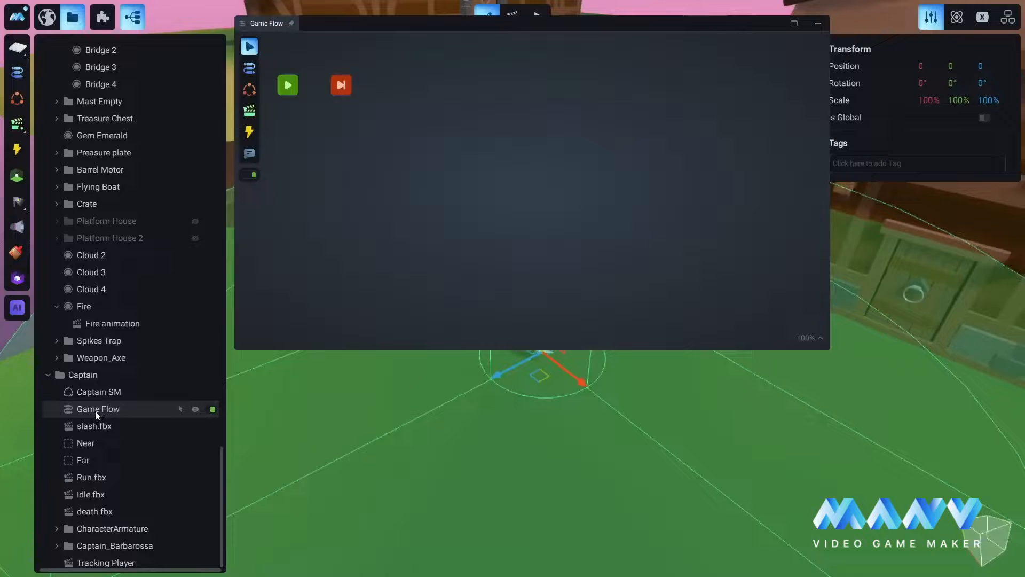
# Rename the Game Flow inside the Captain group as Captain GF
pyautogui.rightClick(95, 409)
pyautogui.click(135, 408)
pyautogui.click(101, 411)
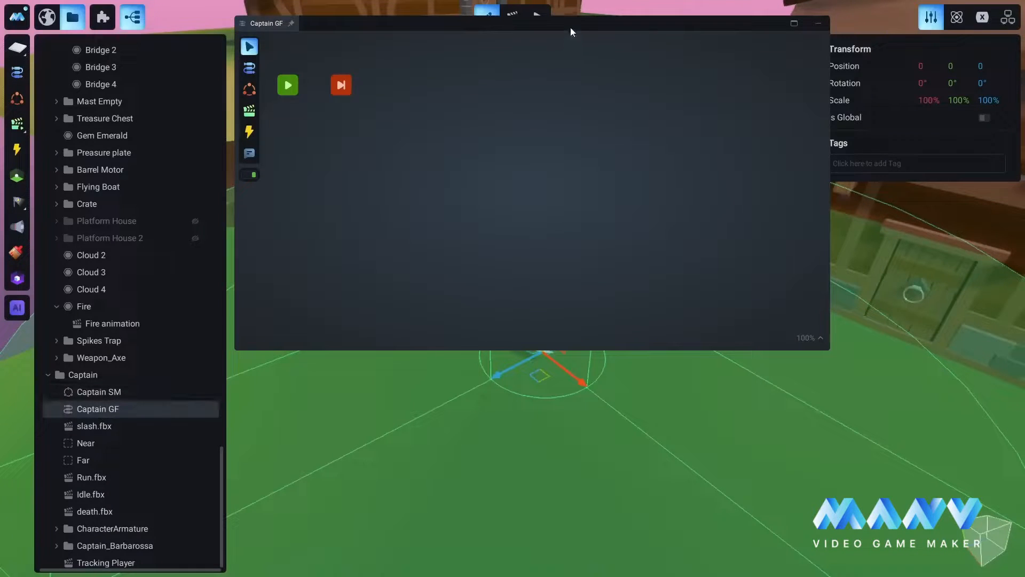
# Lower the Captain GF editor window slightly and move the end node to the far side of the flow, level with the start node
pyautogui.moveTo(574, 20); pyautogui.dragTo(589, 61)
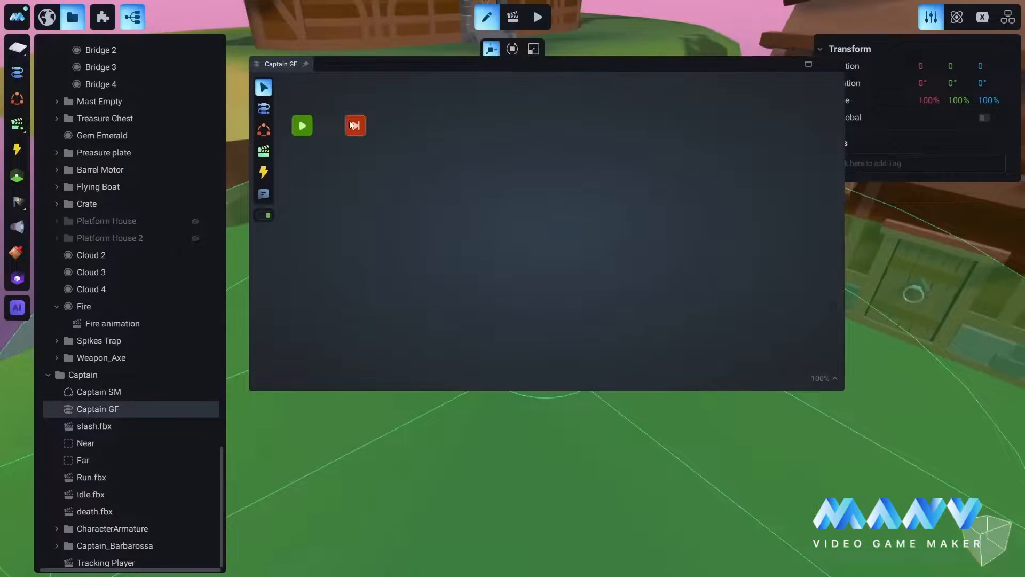
pyautogui.moveTo(361, 128); pyautogui.dragTo(789, 130)
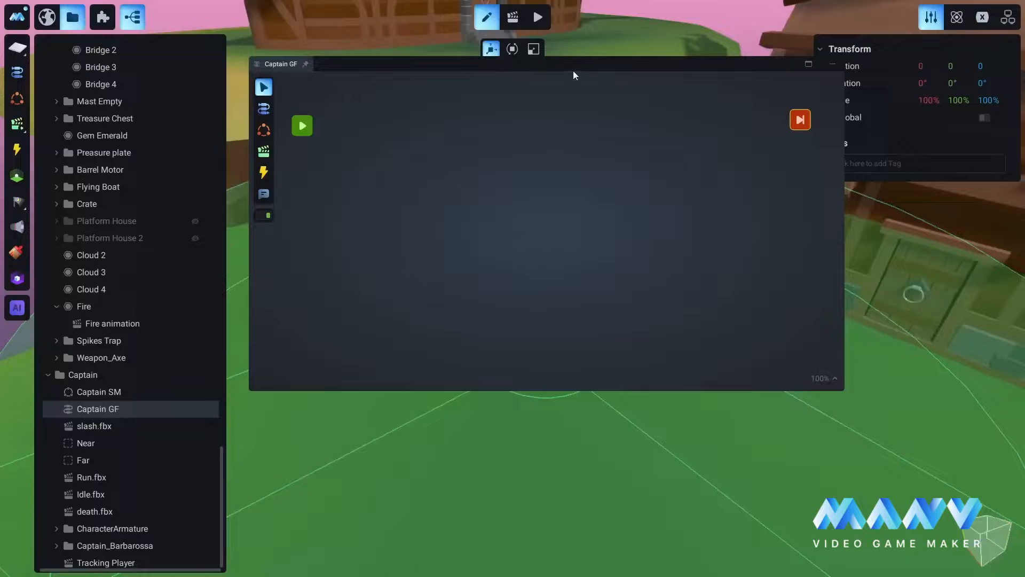
pyautogui.moveTo(574, 75); pyautogui.dragTo(569, 60)
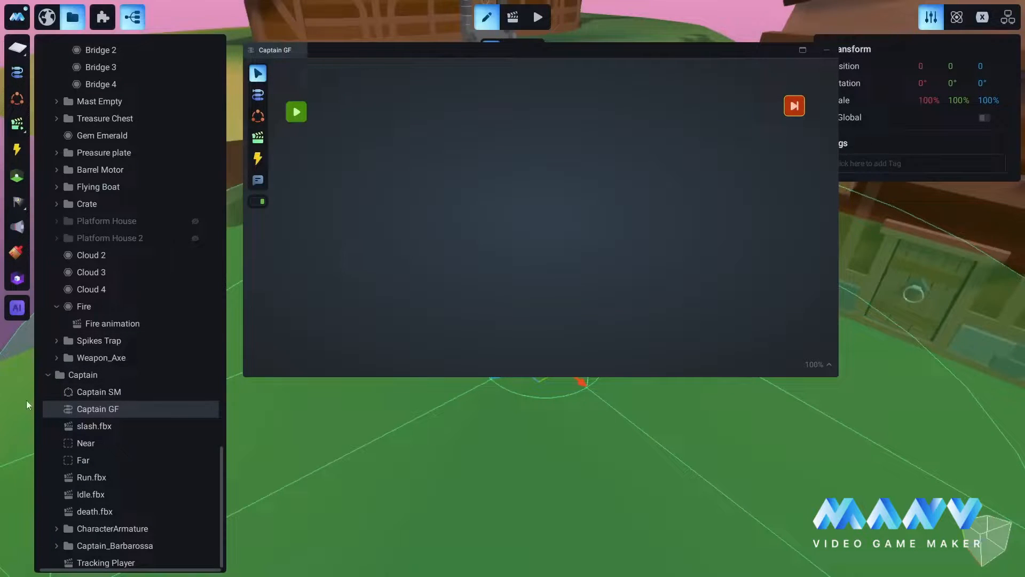
# Open the Captain SM state machine to review its states and transitions, and return to the Captain GF flow
pyautogui.doubleClick(89, 389)
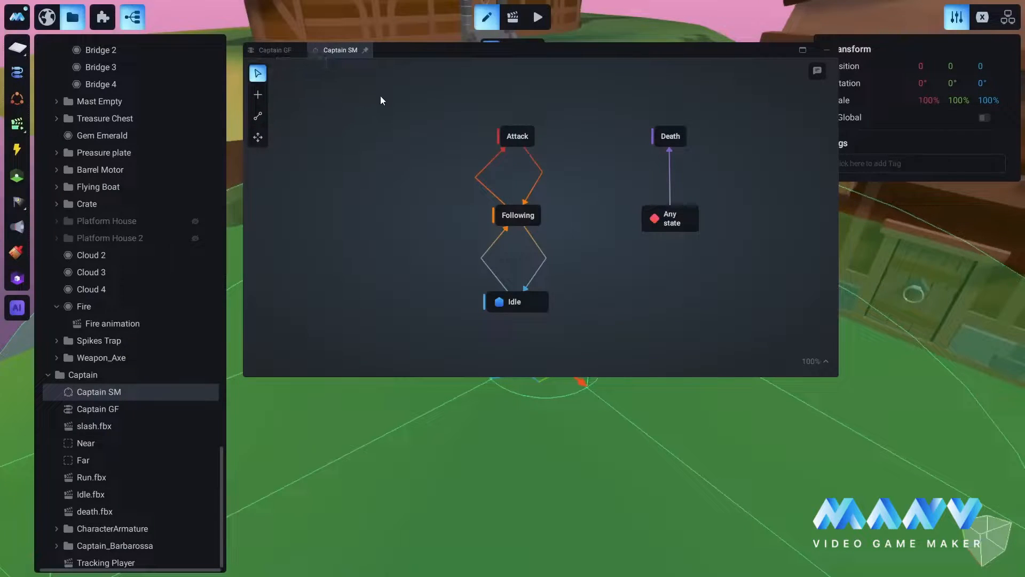
pyautogui.click(273, 49)
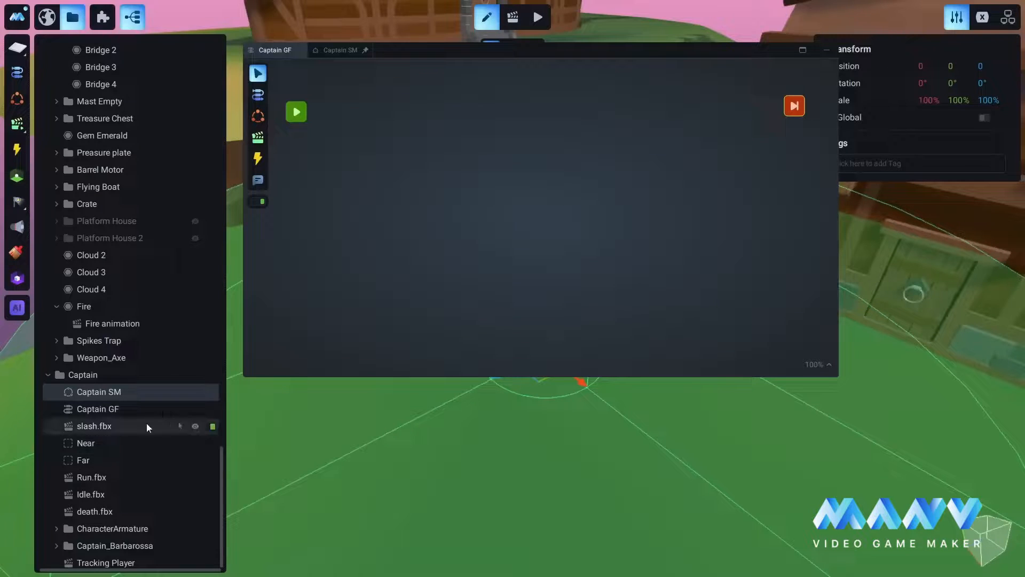
pyautogui.scroll(-1, 104, 441)
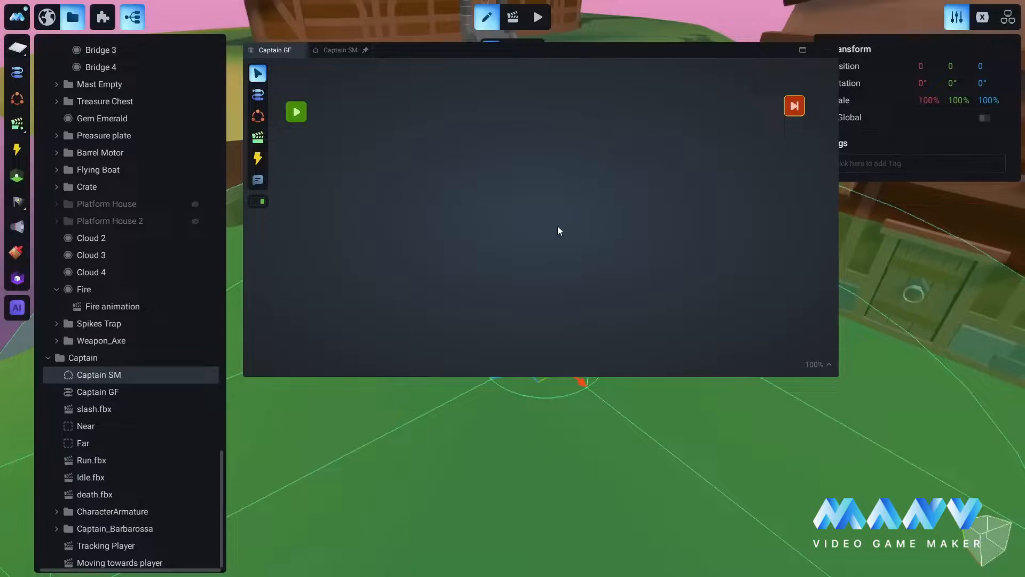
# Add the existing Captain SM state machine to the Captain GF flow and place it midway between the start and end nodes
pyautogui.click(258, 116)
pyautogui.click(523, 180)
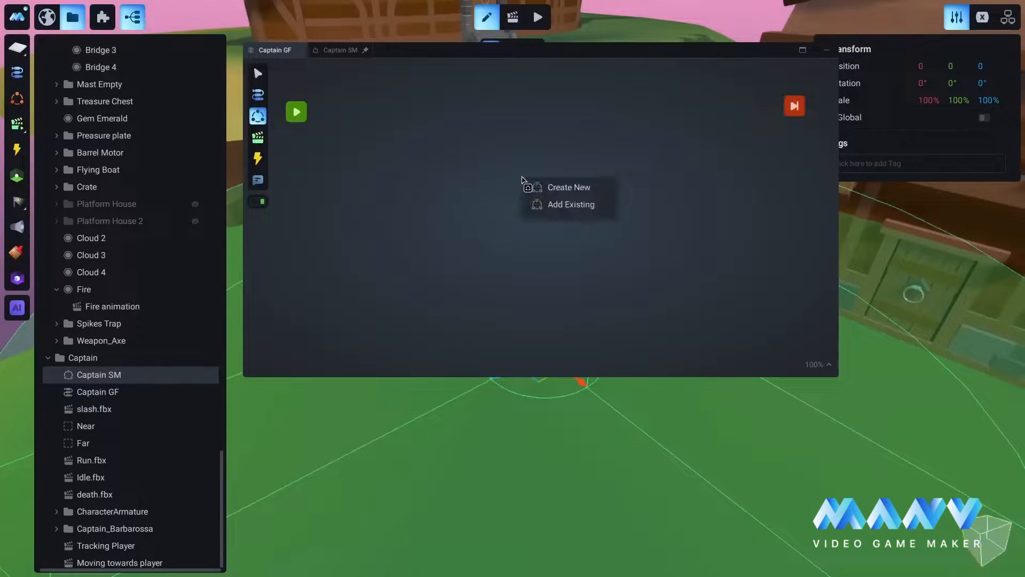
pyautogui.click(566, 206)
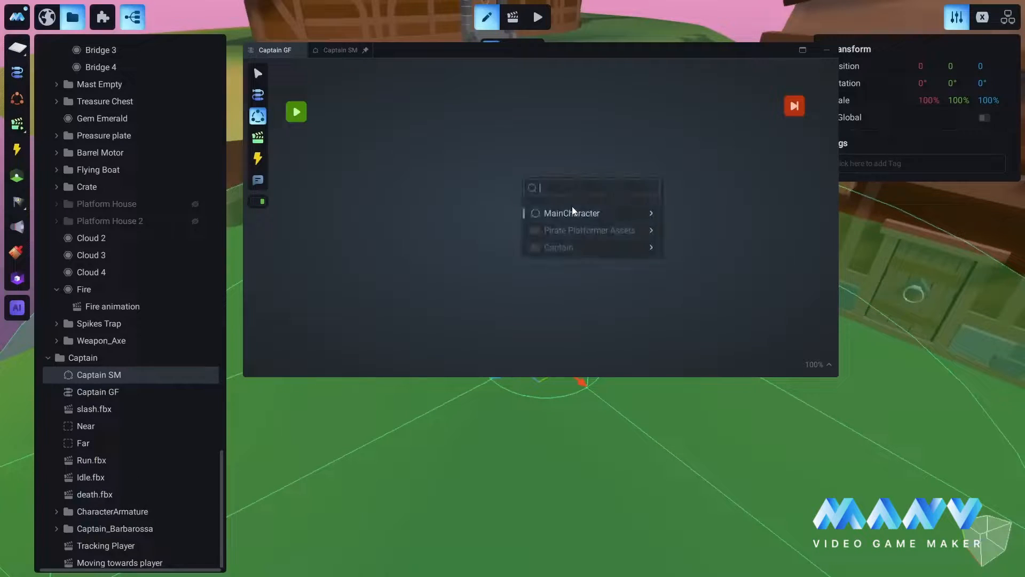
pyautogui.moveTo(602, 248)
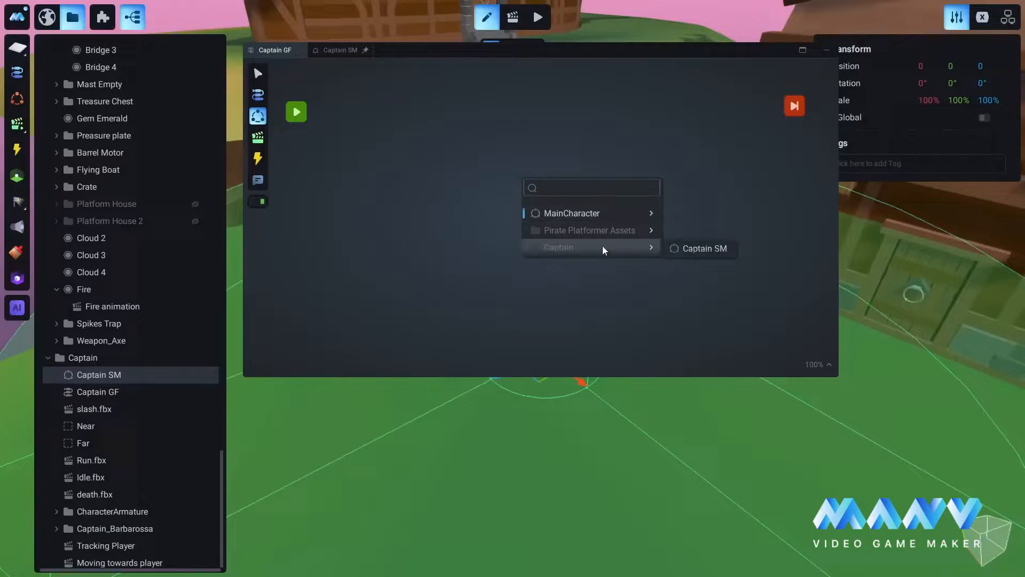
pyautogui.click(703, 250)
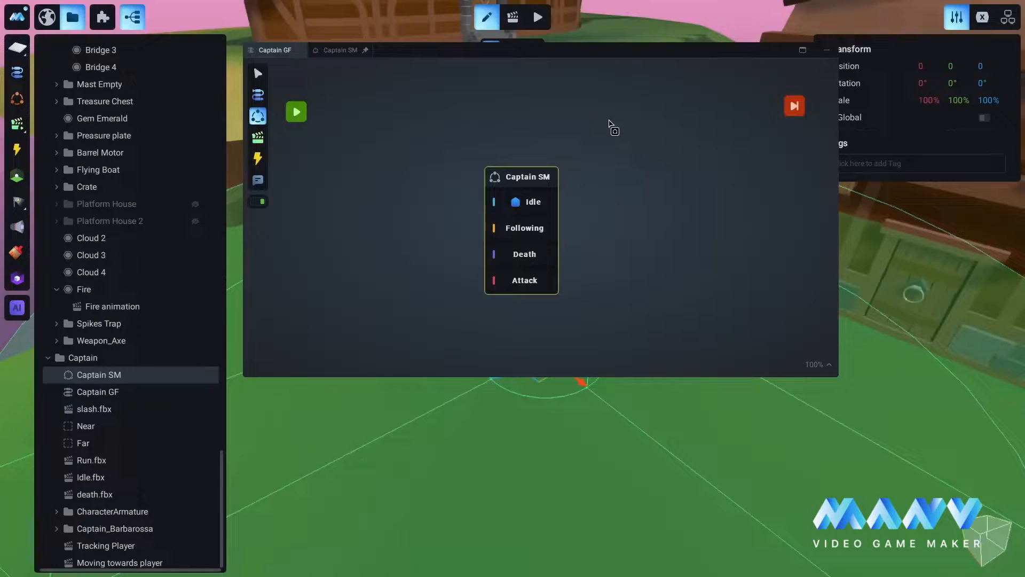
pyautogui.click(258, 74)
pyautogui.moveTo(528, 176); pyautogui.dragTo(531, 154)
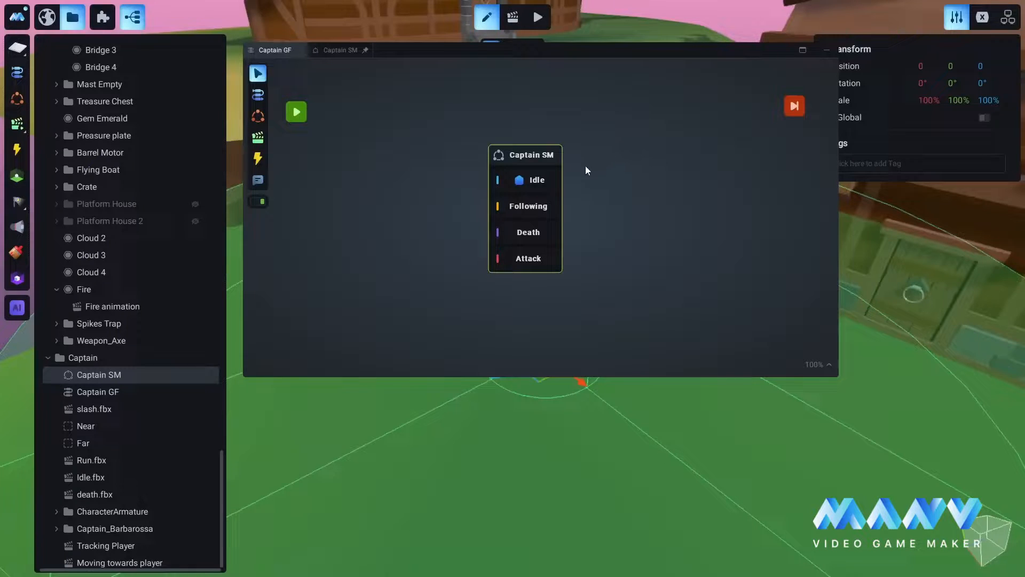
pyautogui.moveTo(529, 157); pyautogui.dragTo(533, 151)
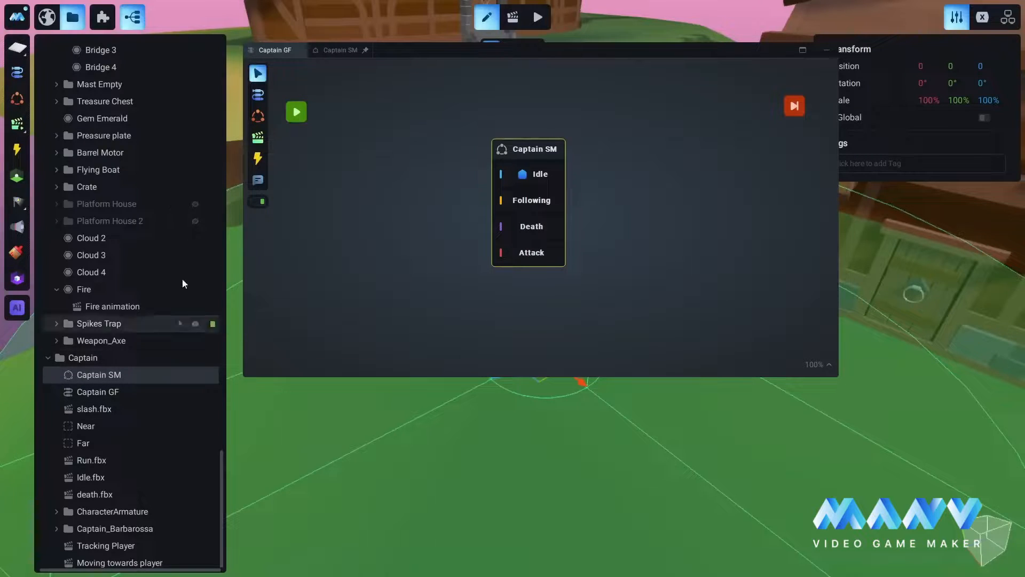
# Shift the Captain SM node slightly toward the end node and save the project
pyautogui.click(336, 51)
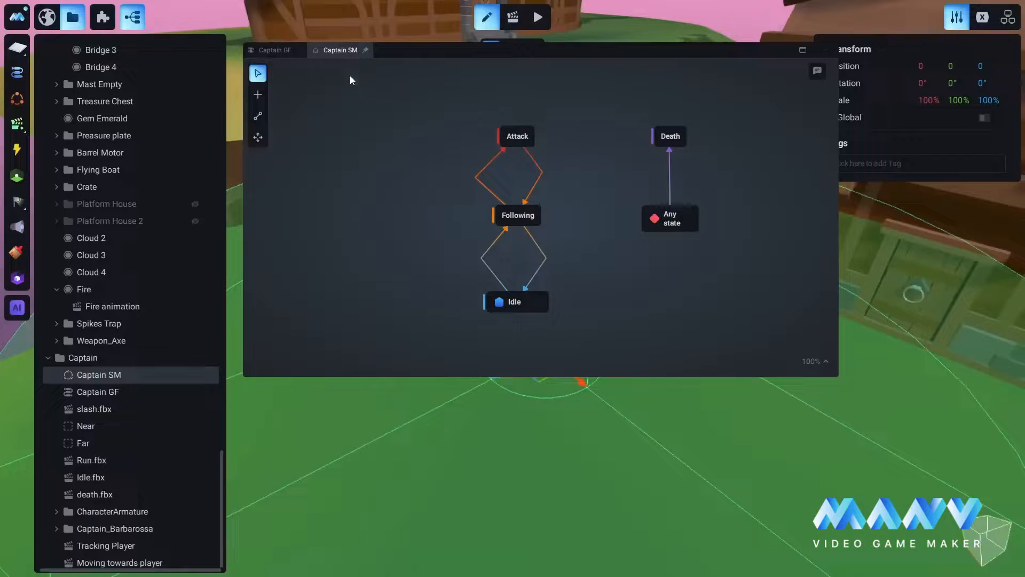
pyautogui.click(270, 50)
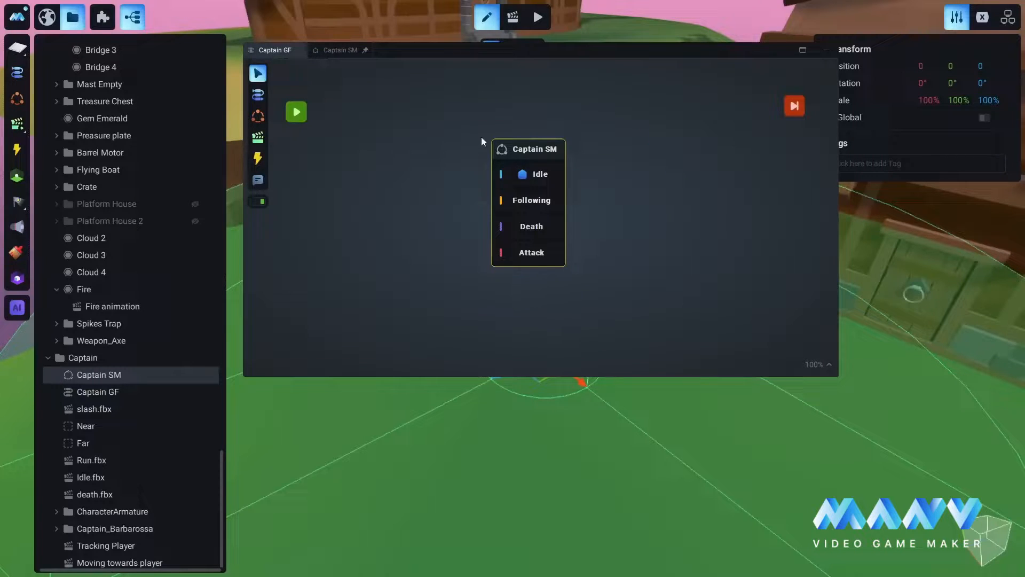
pyautogui.moveTo(536, 152); pyautogui.dragTo(549, 140)
pyautogui.click(546, 136)
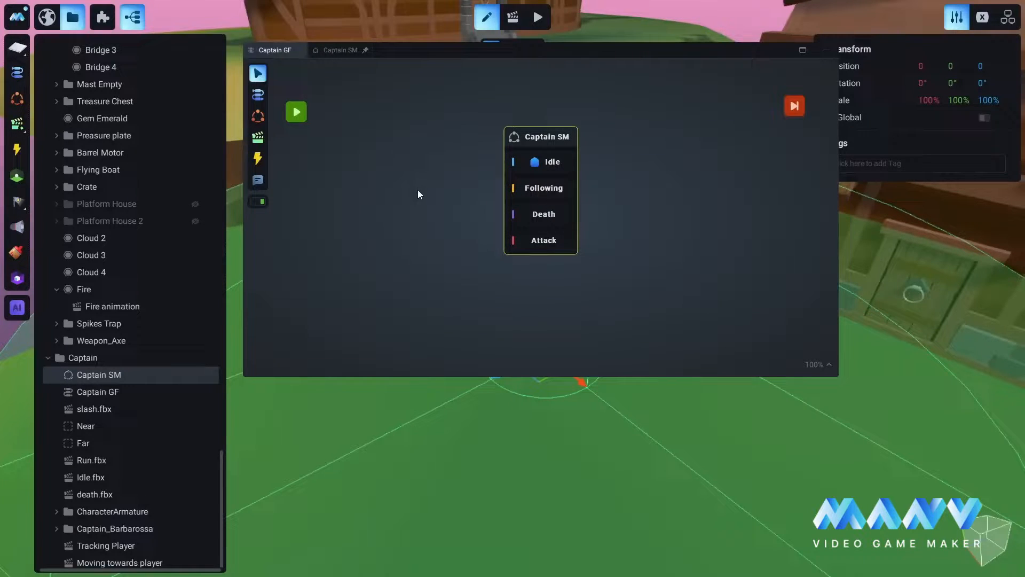
pyautogui.hotkey('ctrl', 's')
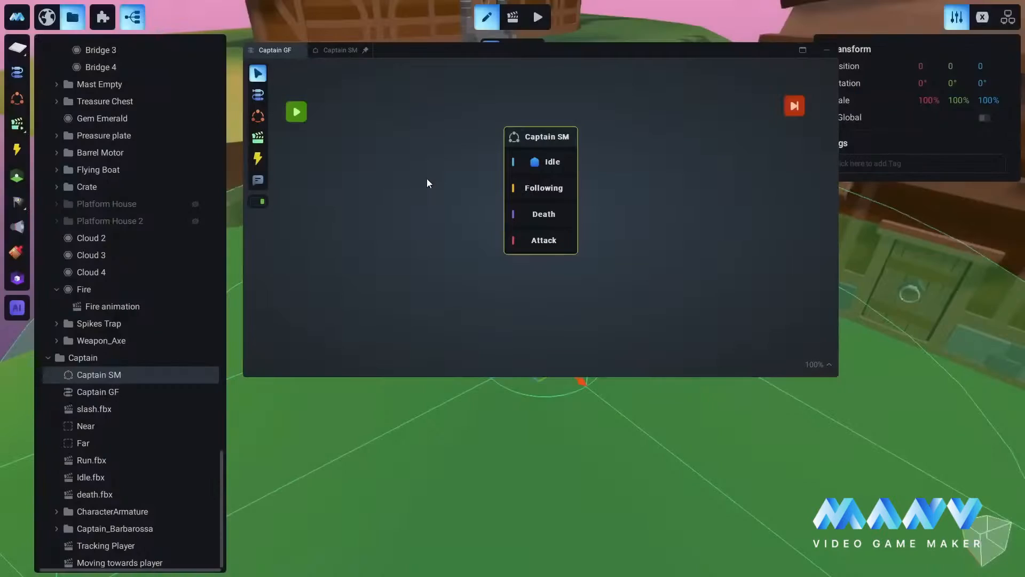
pyautogui.moveTo(565, 138)
pyautogui.mouseDown()
pyautogui.moveTo(565, 153)
pyautogui.moveTo(567, 144)
pyautogui.mouseUp()
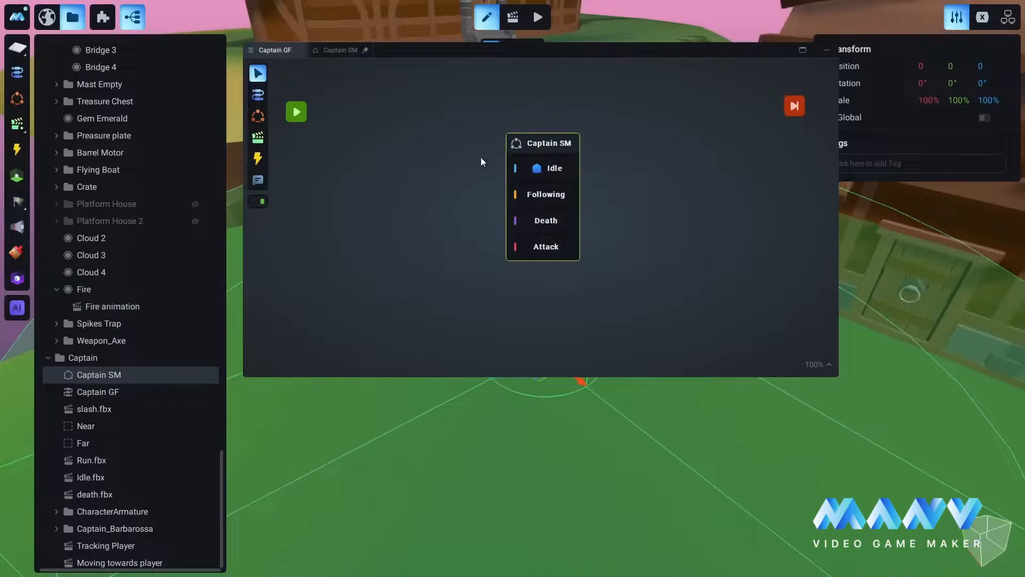
# Add the Captain's existing slash.fbx and Run.fbx animations to the flow, stacked between the start node and Captain SM
pyautogui.click(258, 138)
pyautogui.rightClick(370, 178)
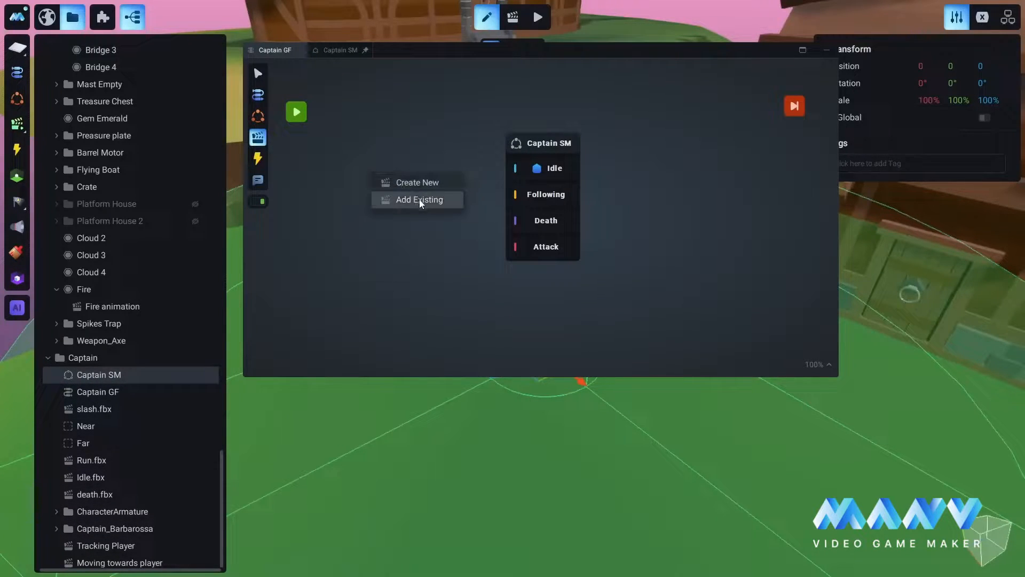
pyautogui.click(419, 199)
pyautogui.moveTo(412, 329)
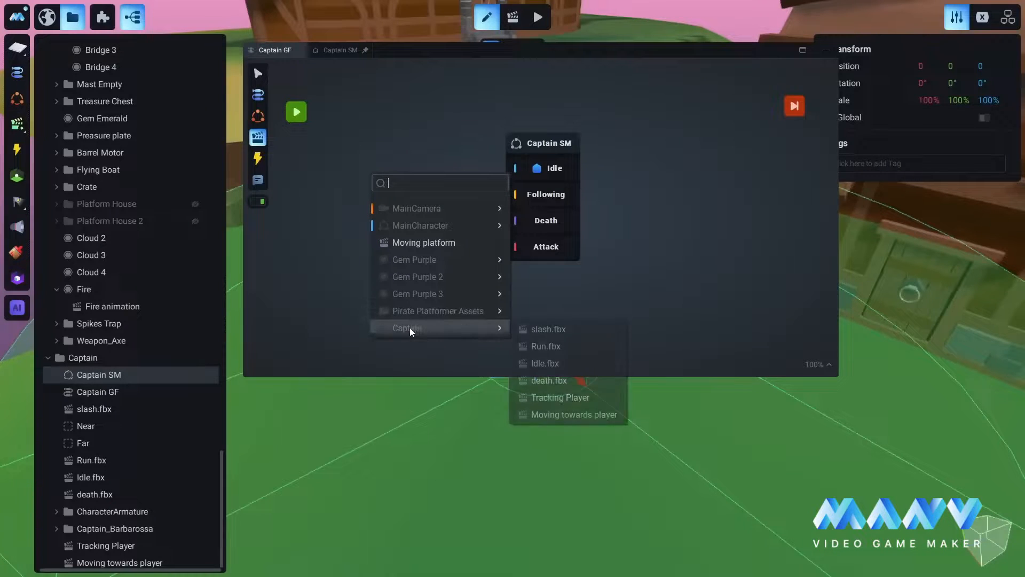
pyautogui.click(542, 334)
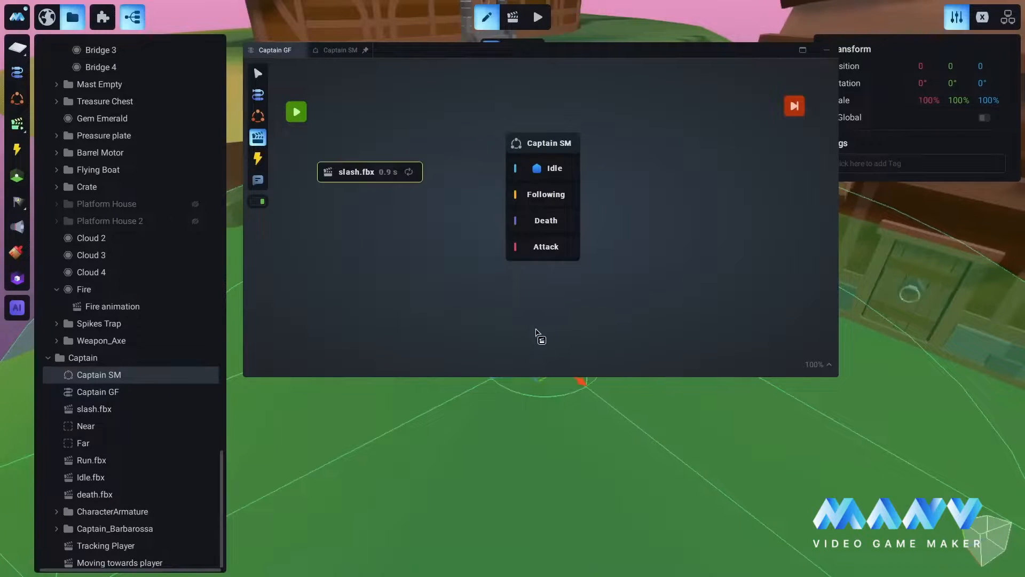
pyautogui.rightClick(369, 241)
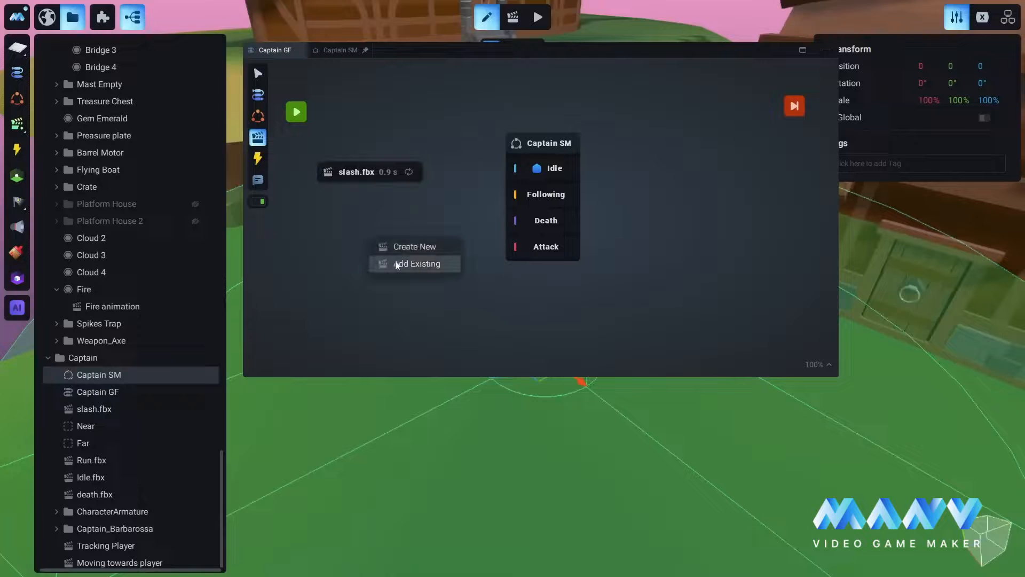
pyautogui.click(413, 264)
pyautogui.moveTo(412, 392)
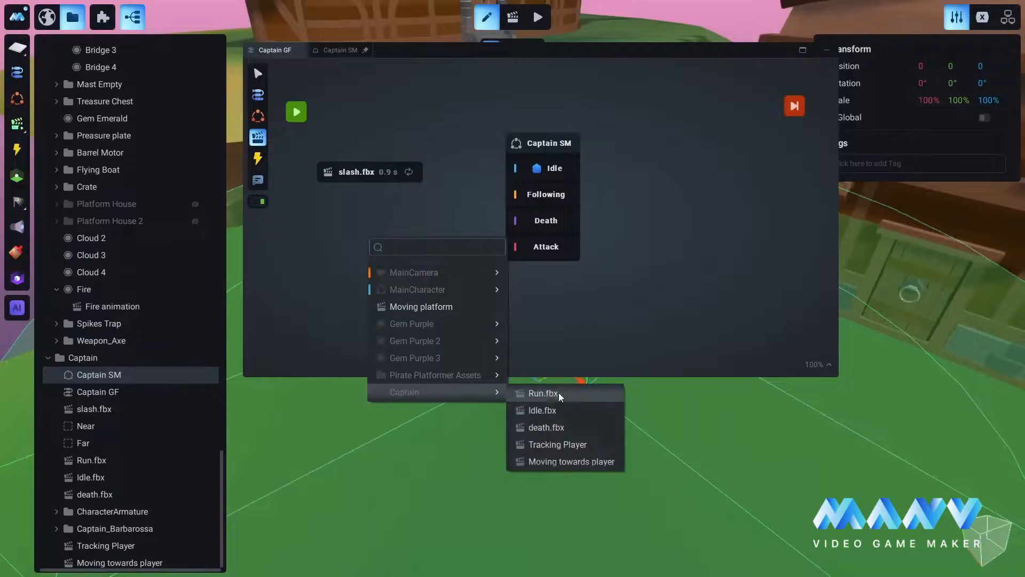
pyautogui.click(545, 394)
# Add the Captain's existing Idle.fbx animation beneath Run.fbx and the death.fbx animation beneath the Captain SM node
pyautogui.rightClick(376, 297)
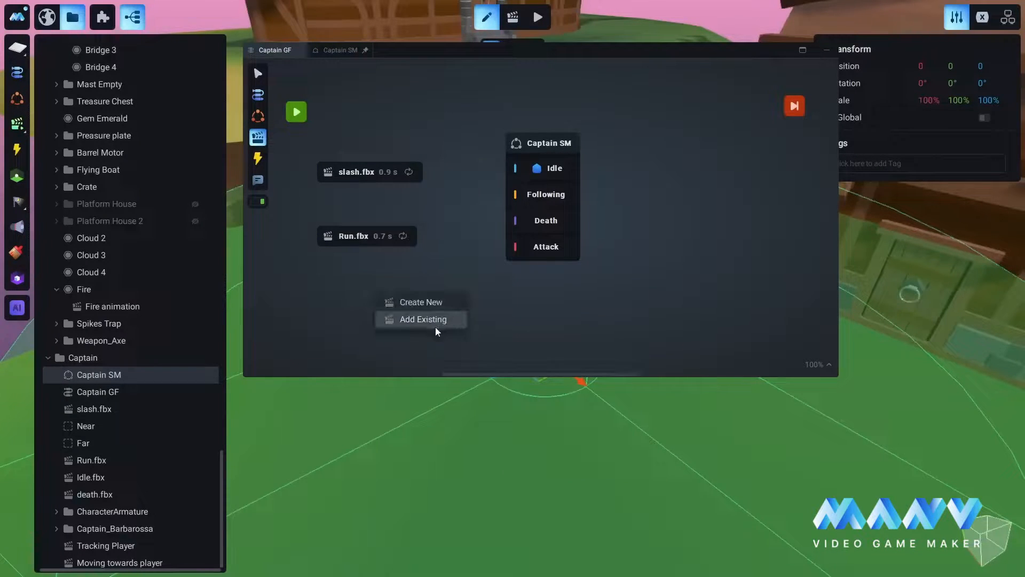
pyautogui.click(416, 321)
pyautogui.moveTo(415, 449)
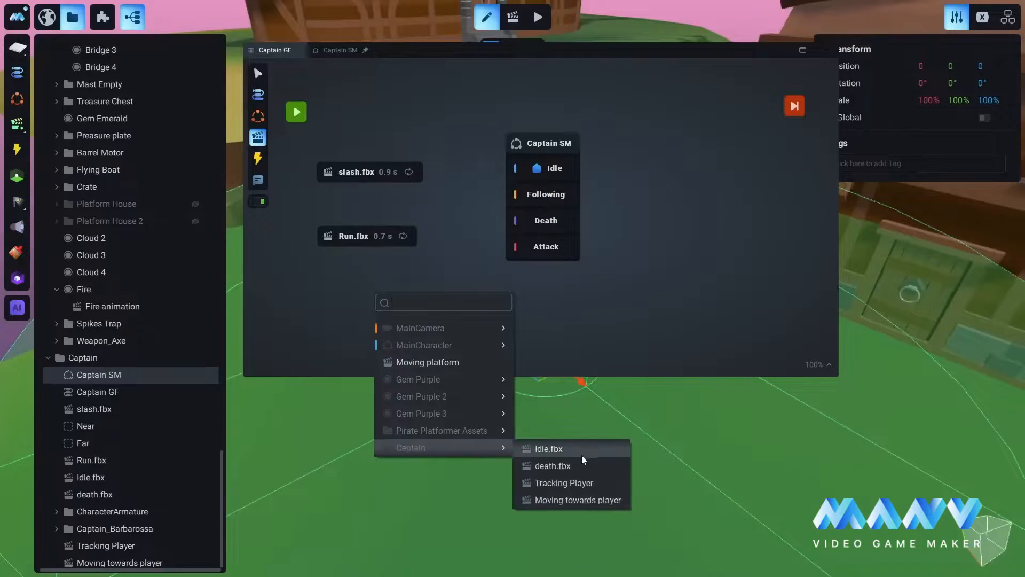
pyautogui.click(542, 450)
pyautogui.rightClick(514, 311)
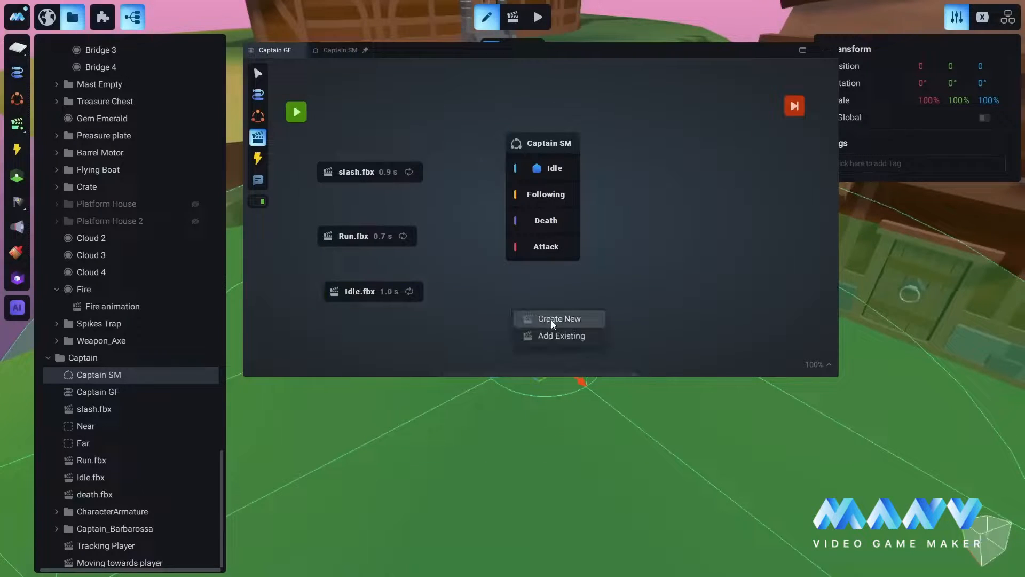
pyautogui.click(555, 337)
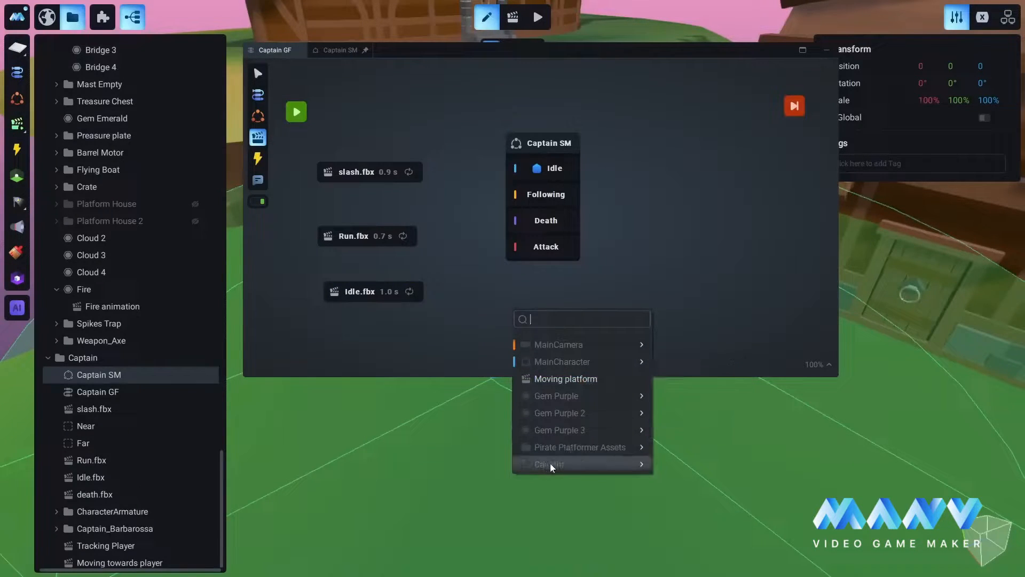
pyautogui.moveTo(550, 464)
pyautogui.click(692, 468)
# Add the Captain's existing Moving towards player animation and place it below the end node, clear of Captain SM
pyautogui.rightClick(677, 273)
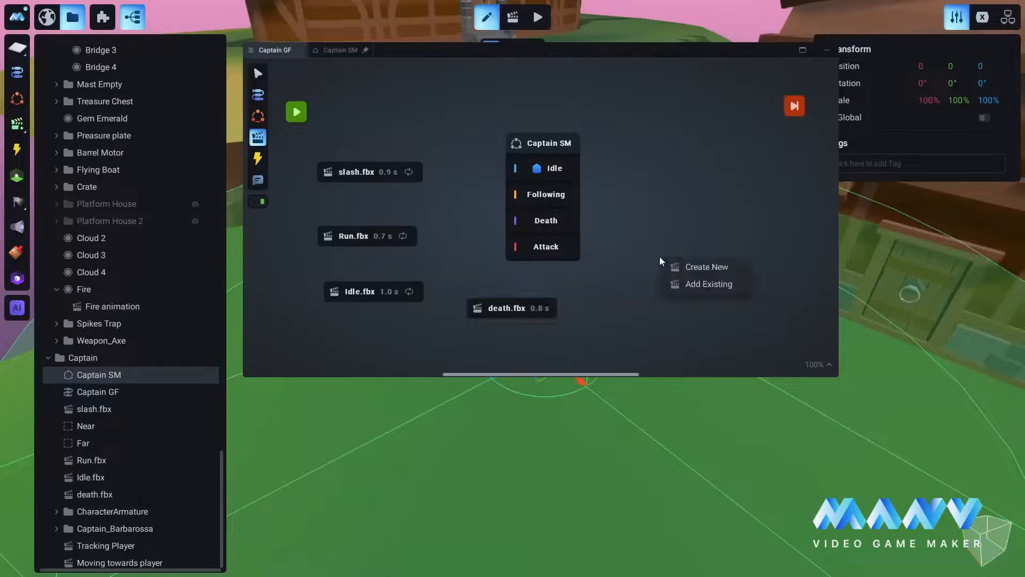
pyautogui.click(703, 289)
pyautogui.moveTo(690, 410)
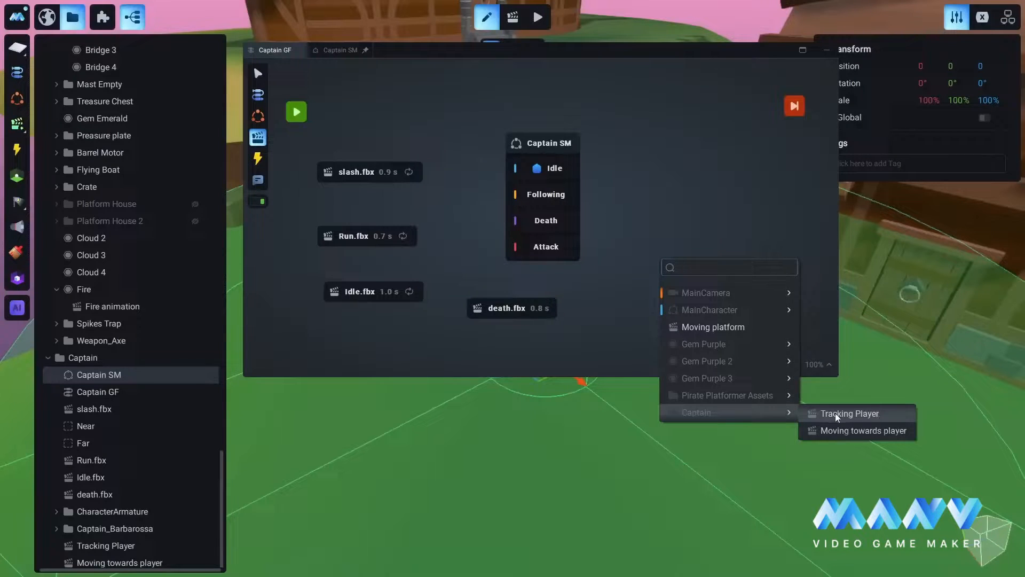
pyautogui.click(866, 432)
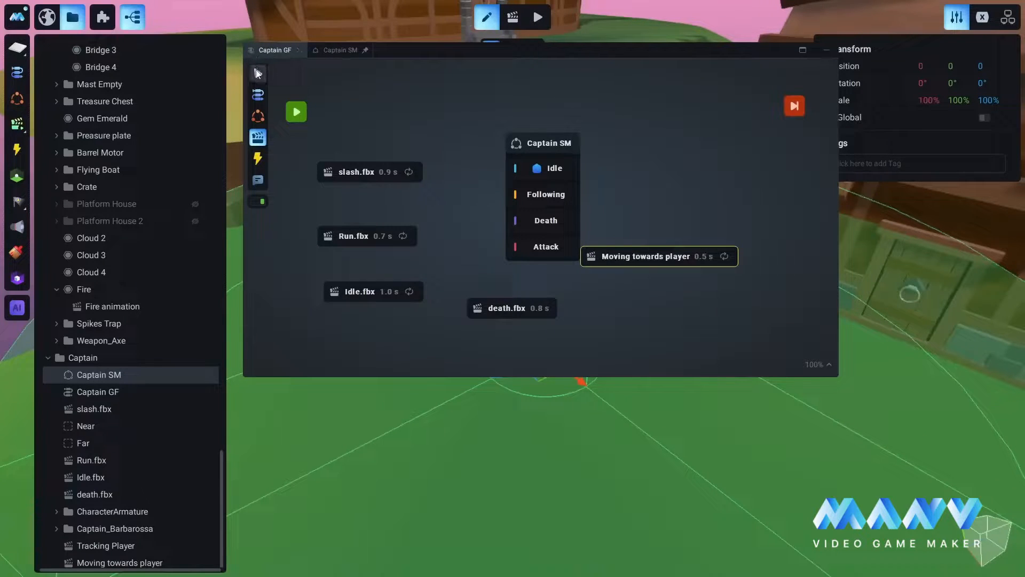
pyautogui.click(258, 73)
pyautogui.moveTo(646, 256); pyautogui.dragTo(701, 282)
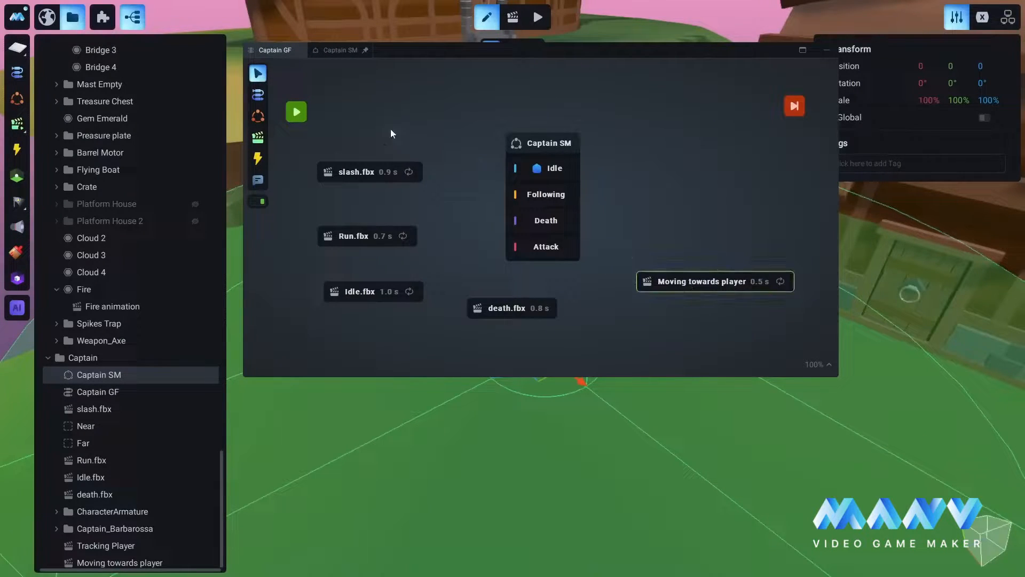
# Rearrange the nodes around Captain SM: slash.fbx beside the end node, Run.fbx below it, Moving towards player underneath, and death.fbx above Idle.fbx
pyautogui.moveTo(550, 143); pyautogui.dragTo(530, 127)
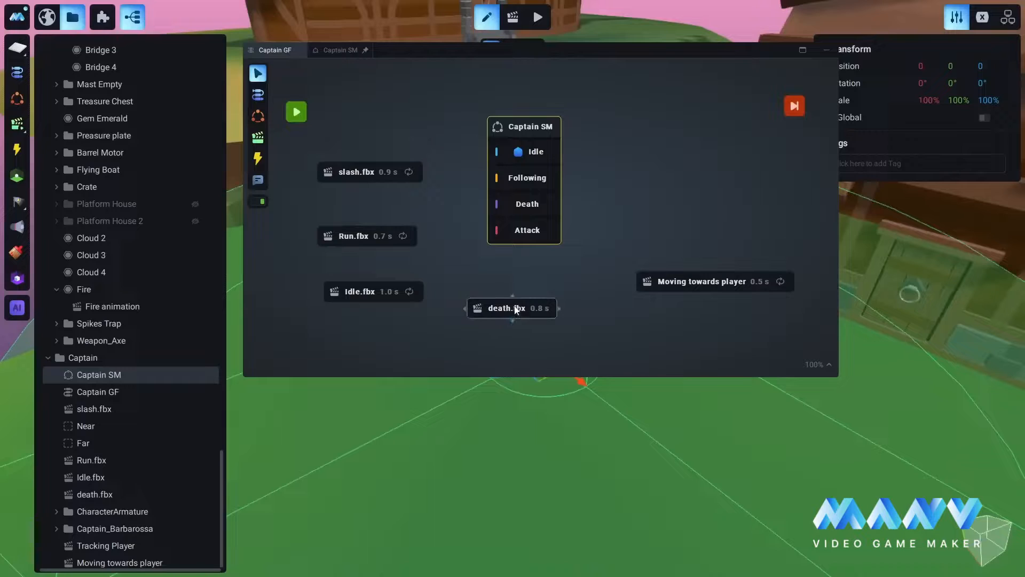
pyautogui.moveTo(512, 308); pyautogui.dragTo(706, 229)
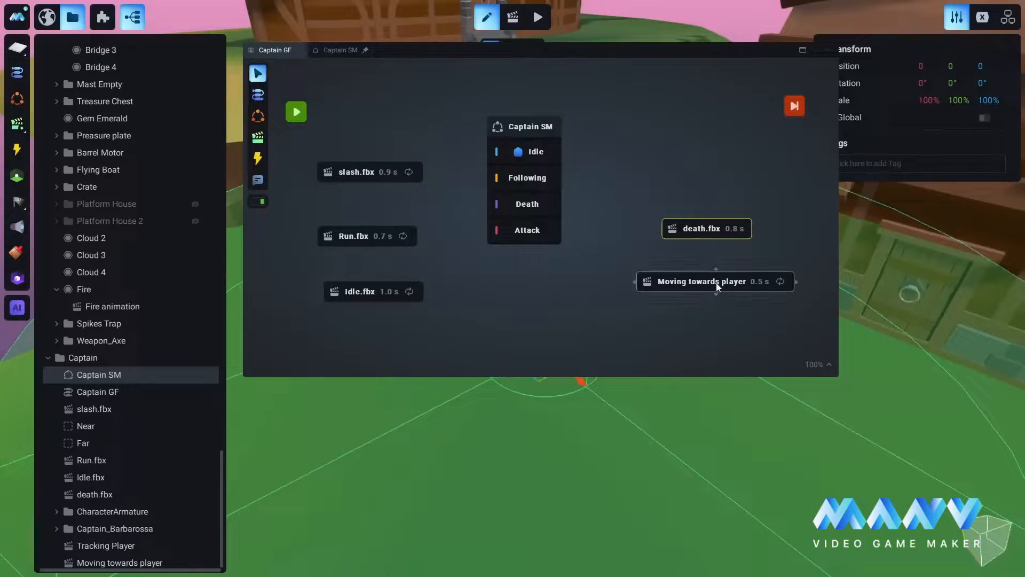
pyautogui.moveTo(694, 281); pyautogui.dragTo(587, 326)
pyautogui.moveTo(354, 236); pyautogui.dragTo(689, 285)
pyautogui.moveTo(384, 170); pyautogui.dragTo(730, 109)
pyautogui.moveTo(706, 237); pyautogui.dragTo(374, 227)
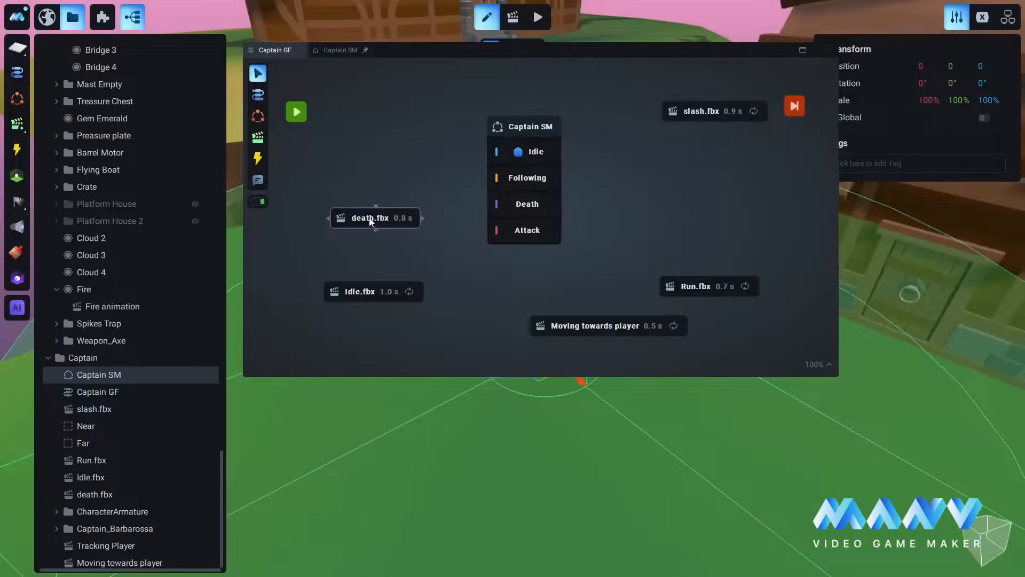
# Color the death.fbx animation node red and position it level with the Attack state of Captain SM
pyautogui.rightClick(367, 216)
pyautogui.click(406, 298)
pyautogui.moveTo(374, 222); pyautogui.dragTo(362, 232)
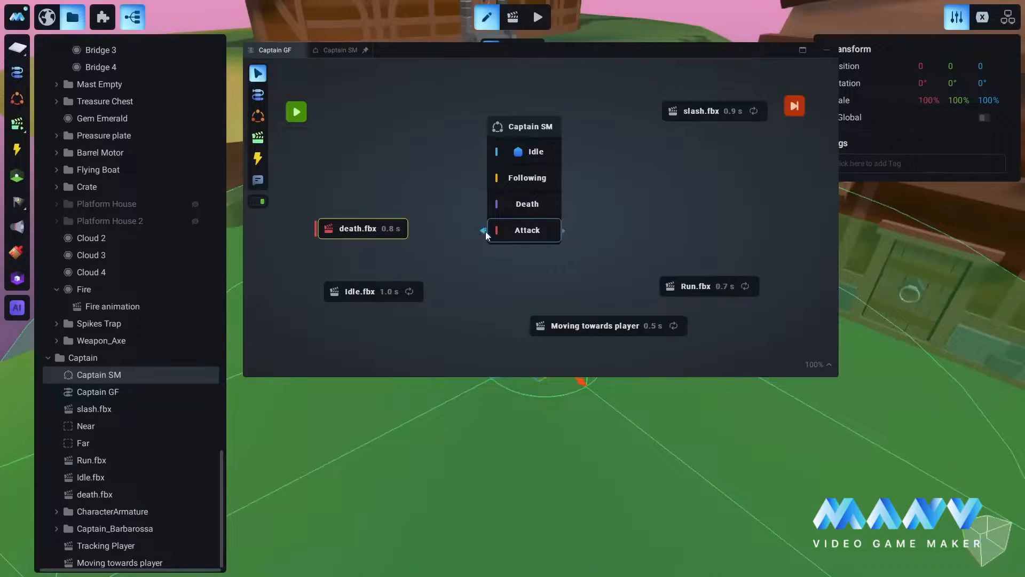
pyautogui.moveTo(482, 230); pyautogui.dragTo(480, 231)
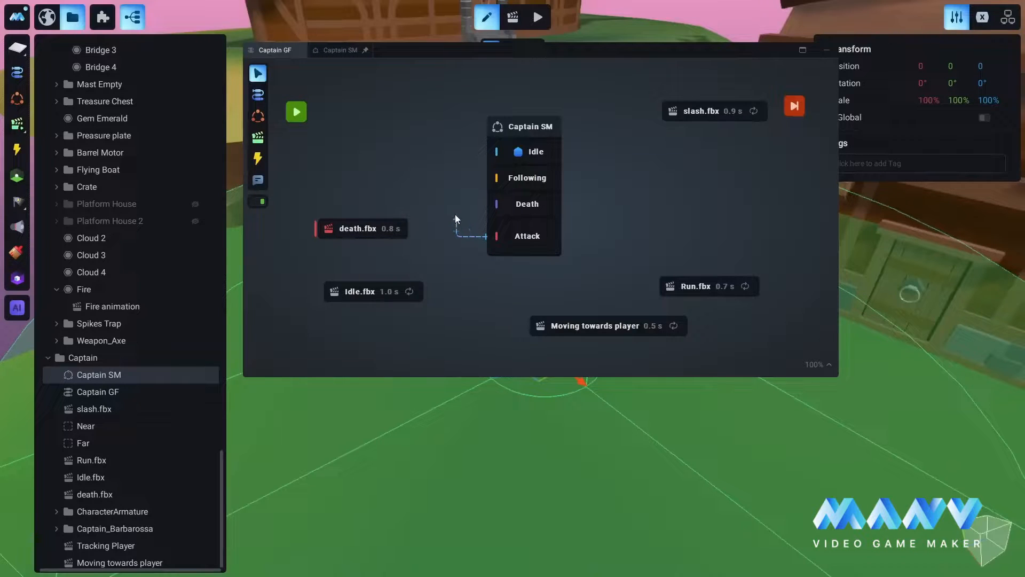
pyautogui.moveTo(443, 215); pyautogui.dragTo(399, 226)
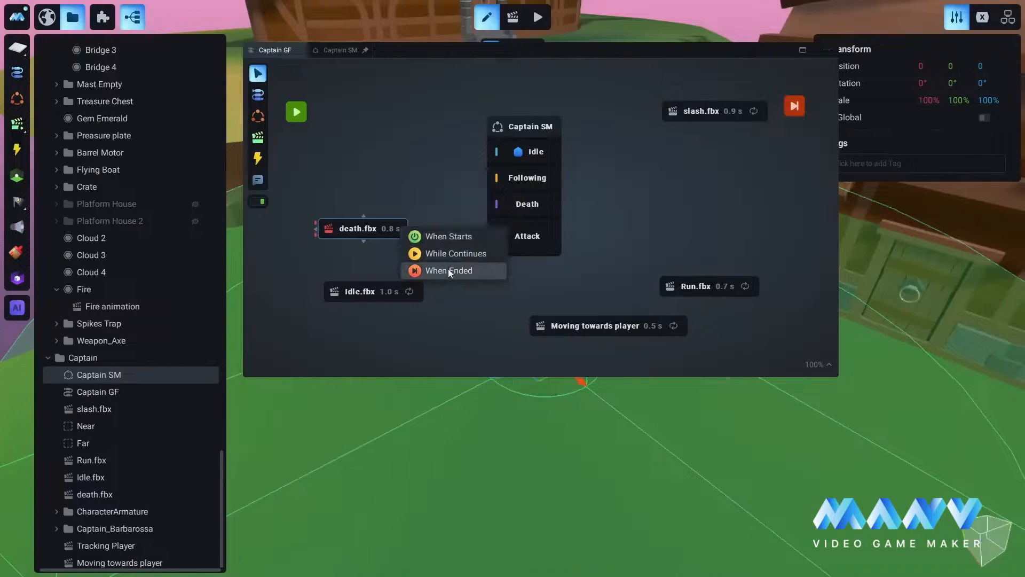
pyautogui.click(458, 237)
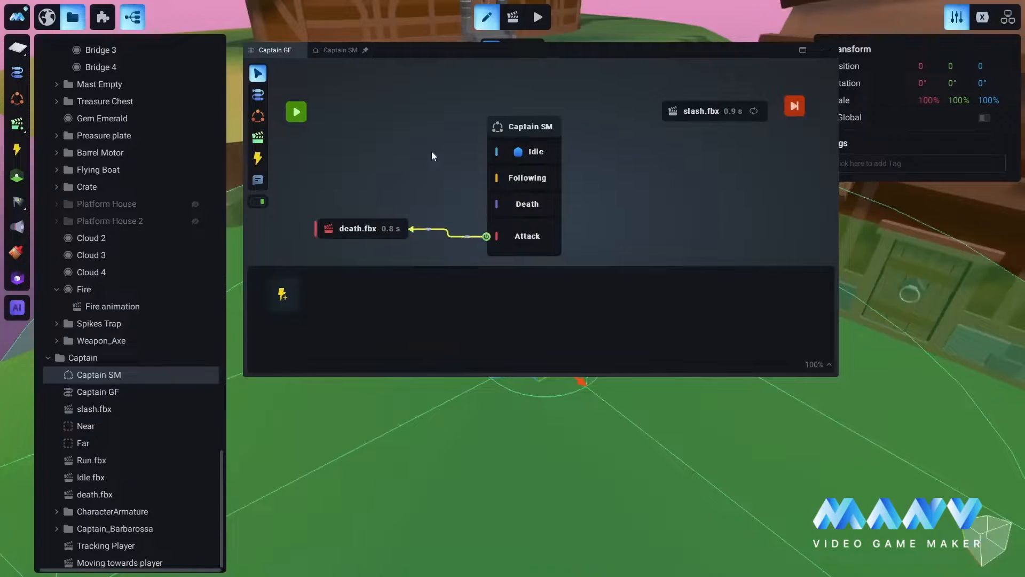
pyautogui.moveTo(360, 237); pyautogui.dragTo(357, 244)
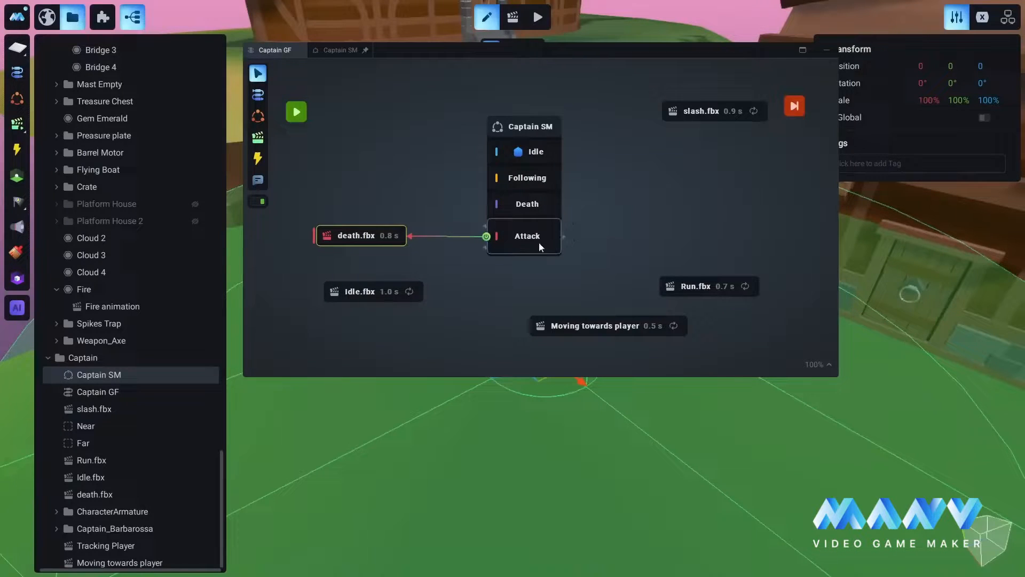
pyautogui.moveTo(411, 235); pyautogui.dragTo(449, 245)
# Place death.fbx level with the Death state of Captain SM and link the state to it with When Starts
pyautogui.moveTo(355, 235); pyautogui.dragTo(375, 205)
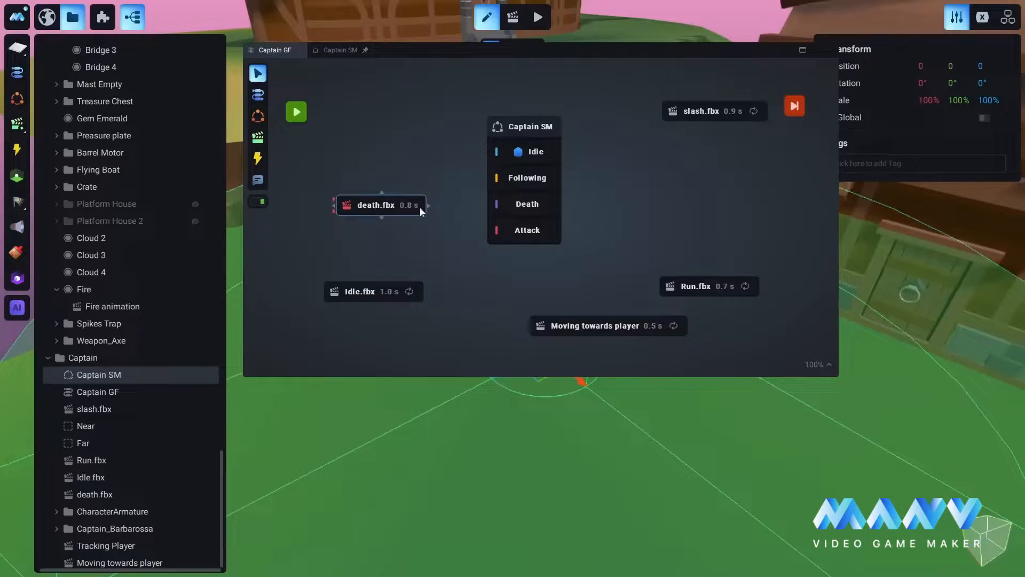
pyautogui.moveTo(483, 204); pyautogui.dragTo(381, 209)
pyautogui.click(482, 213)
pyautogui.click(507, 208)
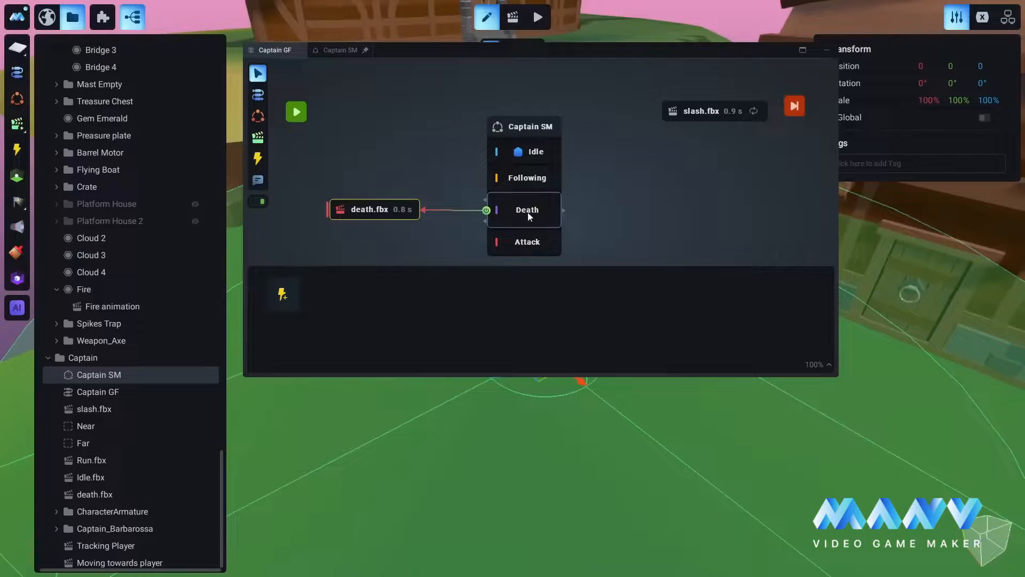
pyautogui.click(398, 208)
pyautogui.click(400, 114)
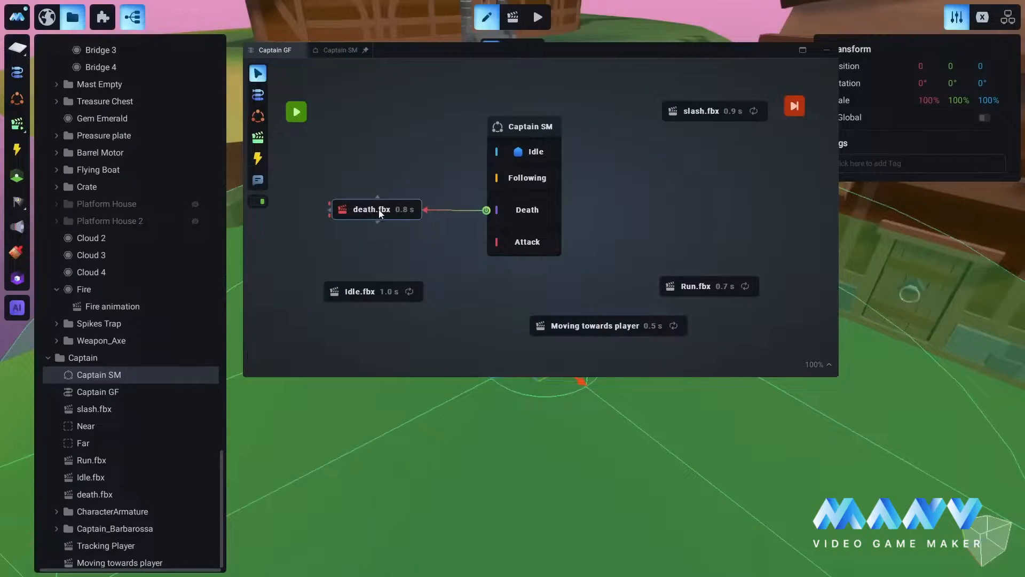
pyautogui.moveTo(378, 213); pyautogui.dragTo(380, 215)
# Move the Idle.fbx animation node above death.fbx, level with the Idle state, and color it blue
pyautogui.click(364, 293)
pyautogui.moveTo(364, 293); pyautogui.dragTo(366, 149)
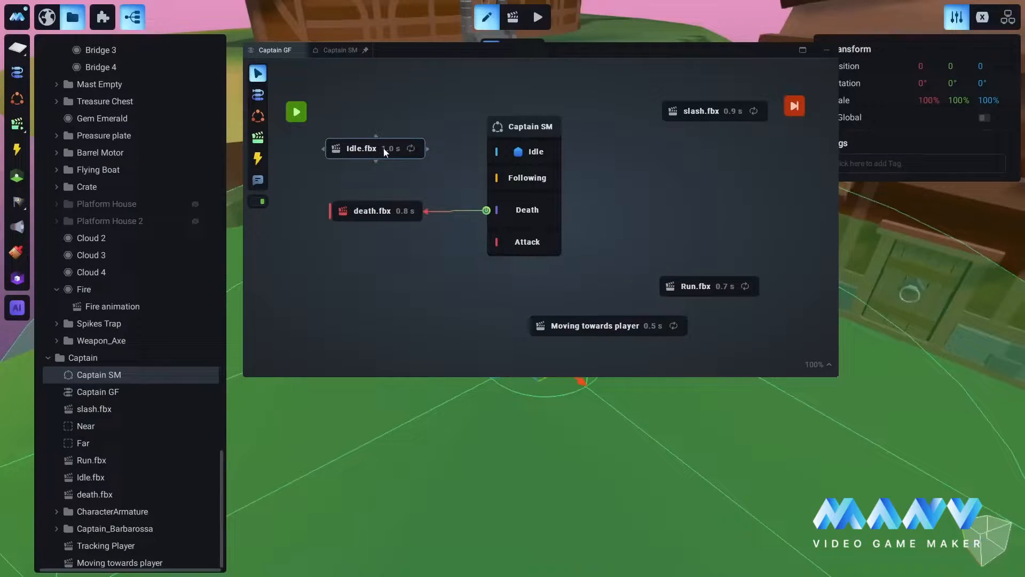
pyautogui.moveTo(383, 148); pyautogui.dragTo(390, 148)
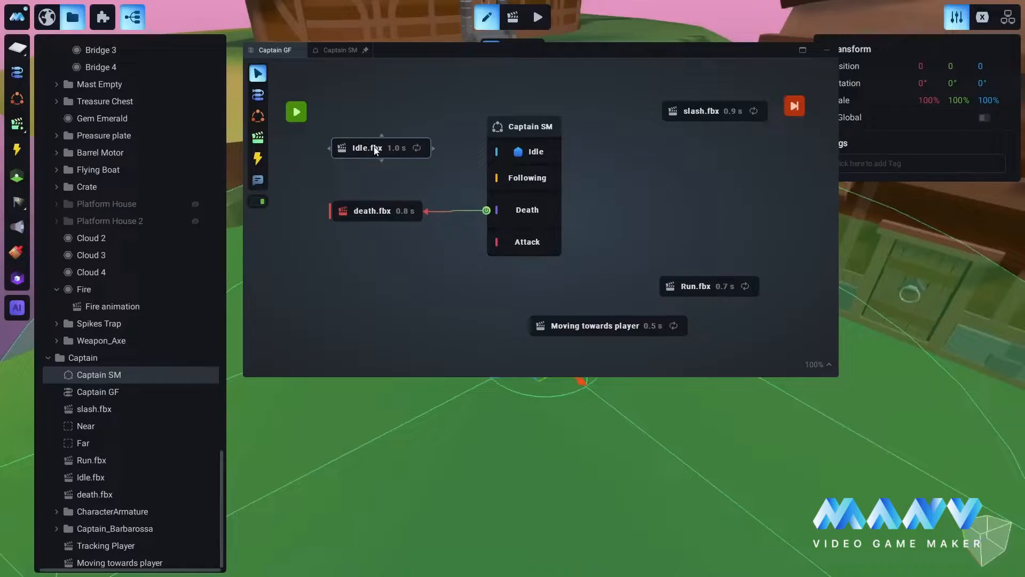
pyautogui.rightClick(376, 149)
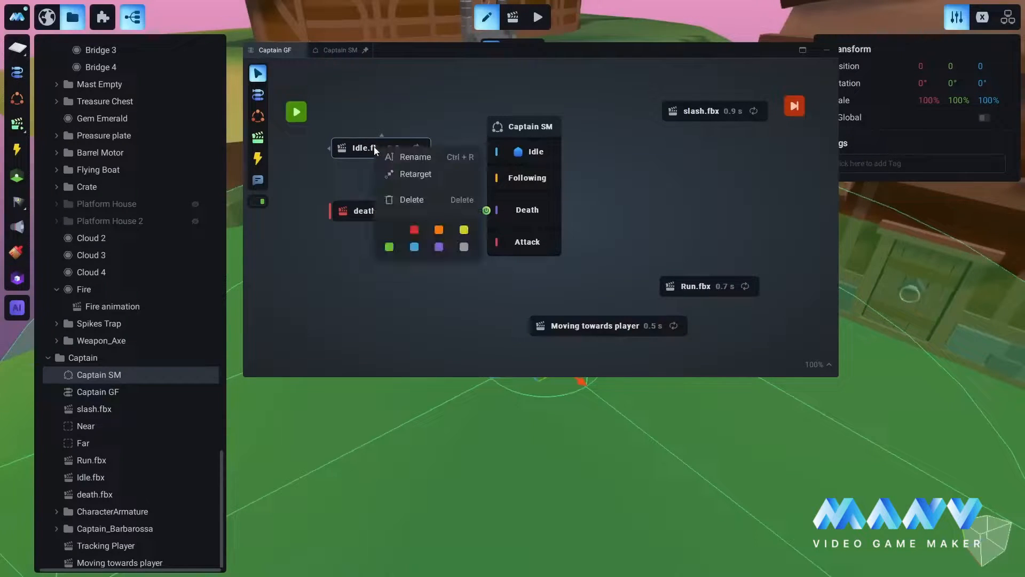
pyautogui.click(414, 246)
pyautogui.moveTo(385, 148)
pyautogui.mouseDown()
pyautogui.moveTo(371, 156)
pyautogui.moveTo(379, 150)
pyautogui.mouseUp()
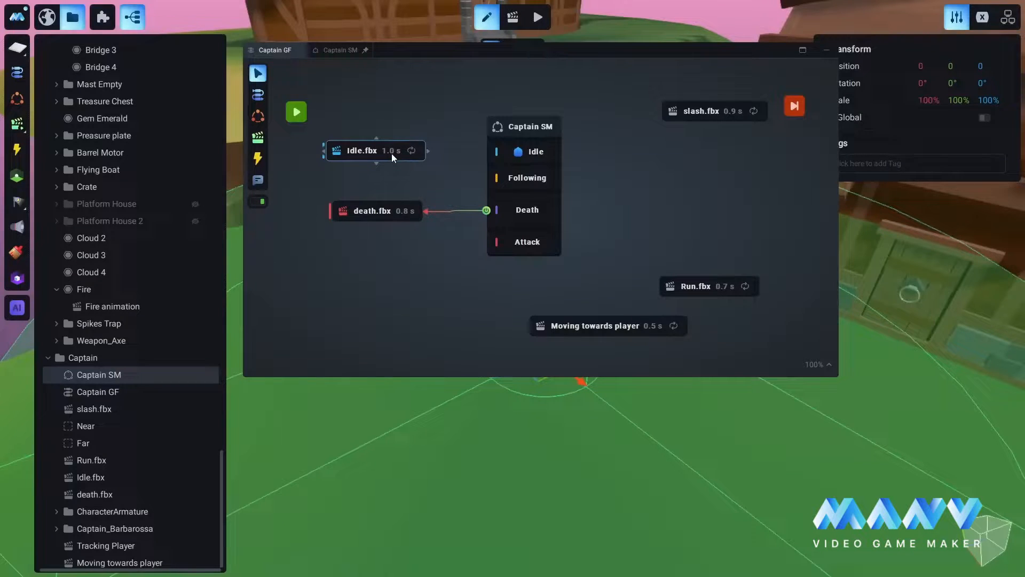
pyautogui.moveTo(397, 152); pyautogui.dragTo(392, 151)
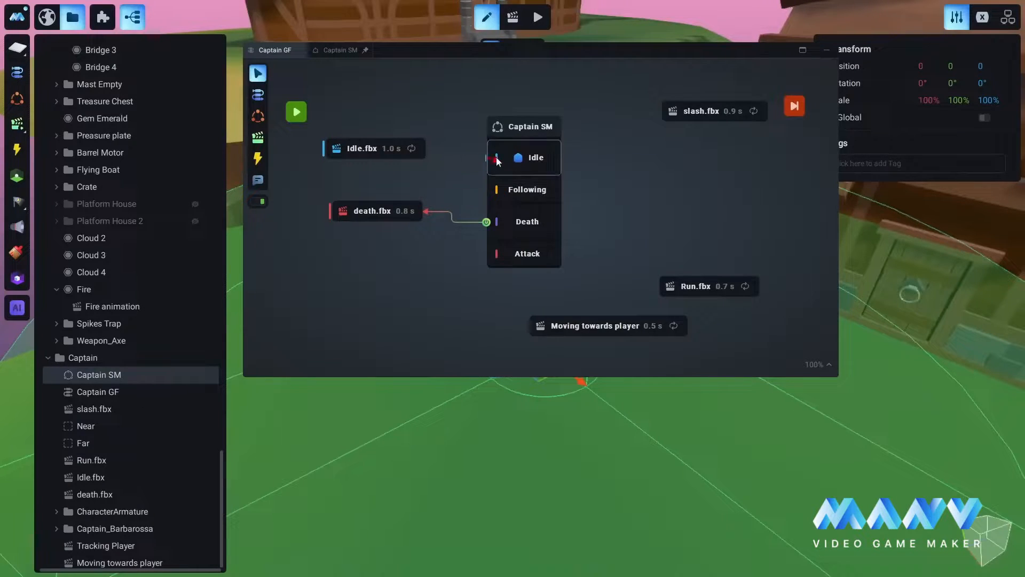
# Link the Idle state to Idle.fbx with While Continues, and align Idle.fbx and death.fbx with their states
pyautogui.moveTo(455, 151); pyautogui.dragTo(426, 149)
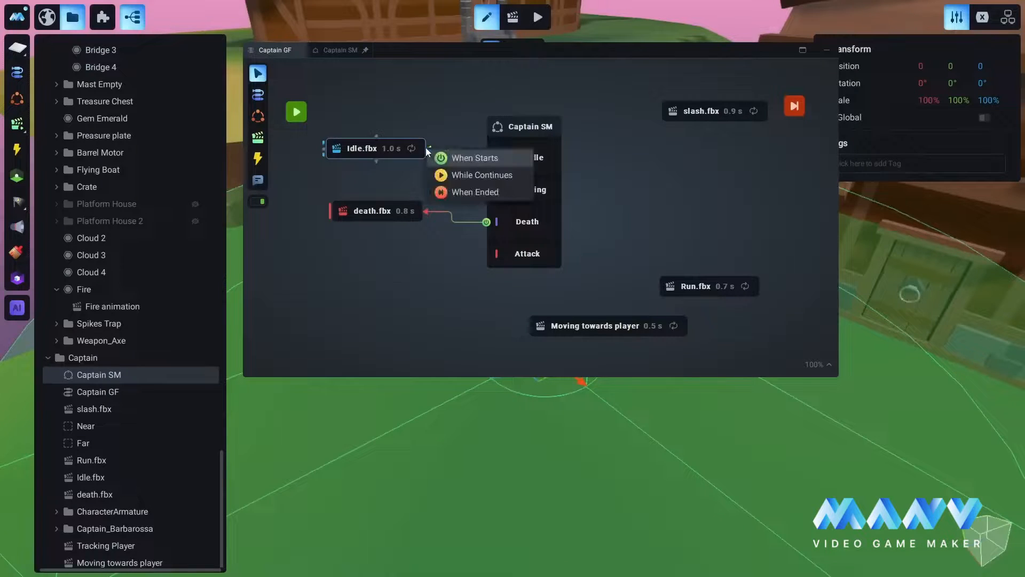
pyautogui.click(478, 175)
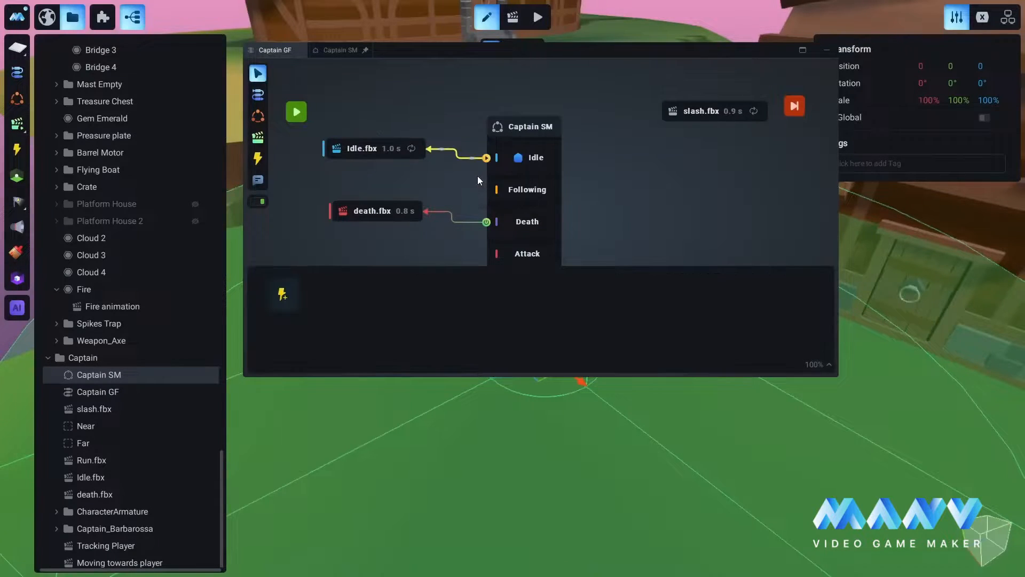
pyautogui.moveTo(376, 148); pyautogui.dragTo(373, 155)
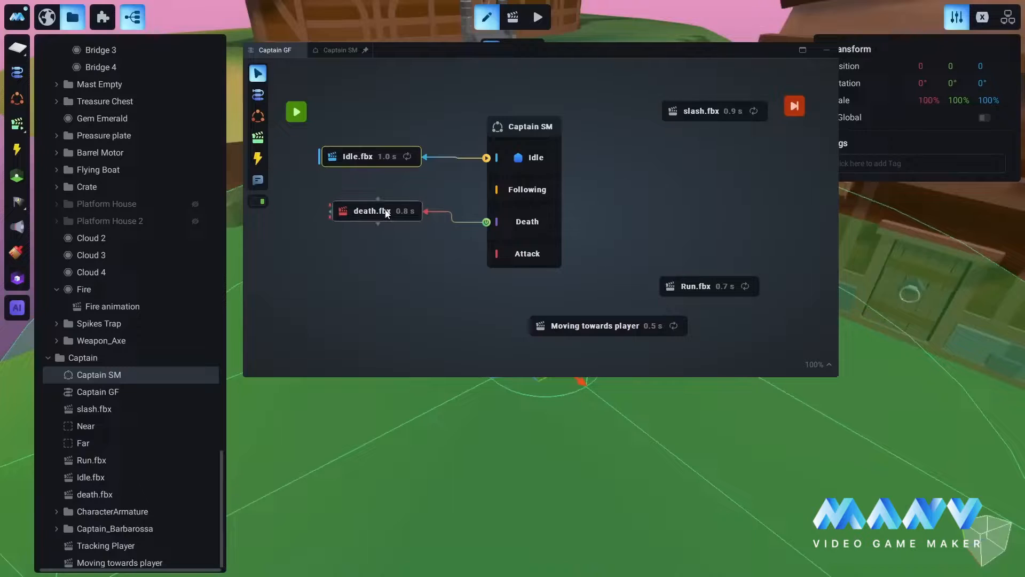
pyautogui.moveTo(388, 213); pyautogui.dragTo(375, 224)
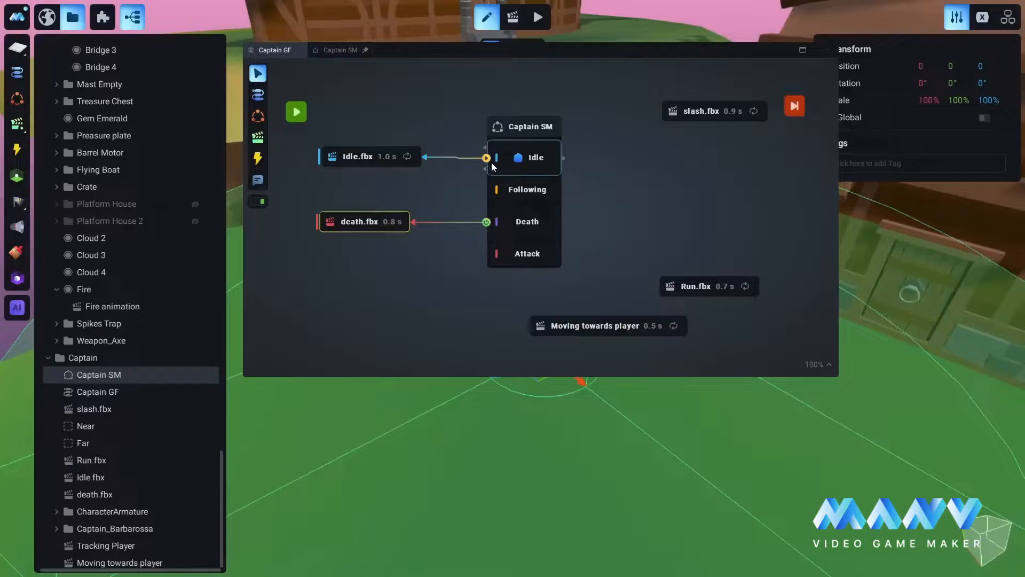
pyautogui.moveTo(385, 156); pyautogui.dragTo(384, 156)
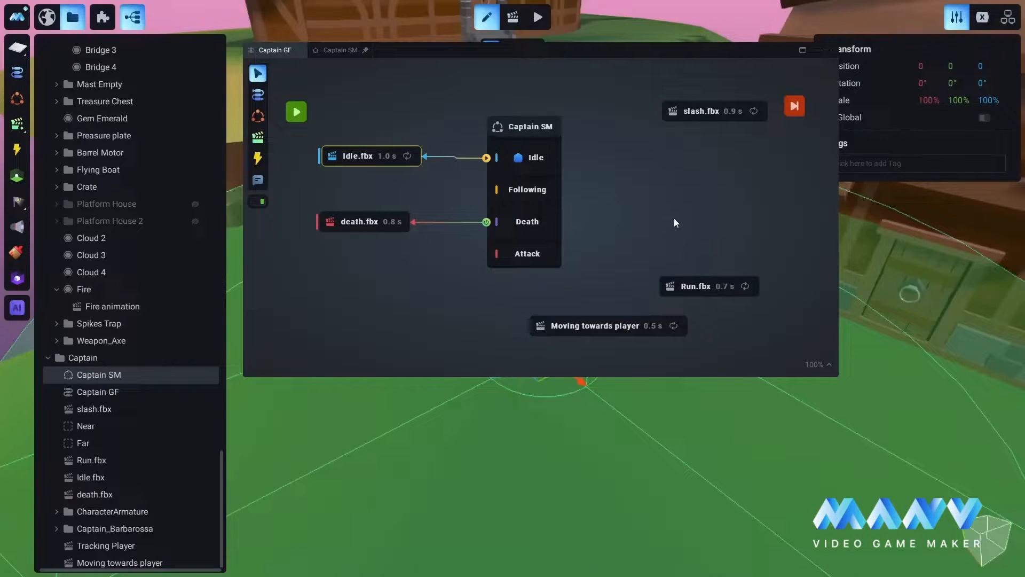
# Rearrange the nodes opposite Idle.fbx and death.fbx: Run.fbx uppermost, Moving towards player beneath it, and slash.fbx near the Attack state's level
pyautogui.moveTo(704, 118); pyautogui.dragTo(672, 255)
pyautogui.moveTo(694, 291); pyautogui.dragTo(671, 139)
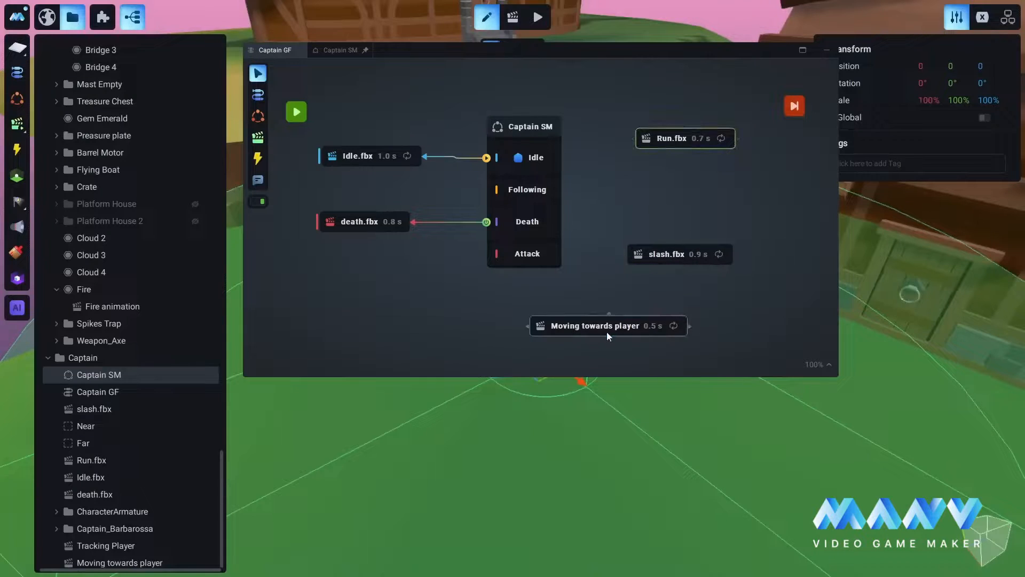
pyautogui.moveTo(606, 332); pyautogui.dragTo(686, 172)
# Link the Attack state of Captain SM to the slash.fbx animation with While Continues
pyautogui.moveTo(566, 253); pyautogui.dragTo(680, 262)
pyautogui.click(688, 281)
pyautogui.click(683, 216)
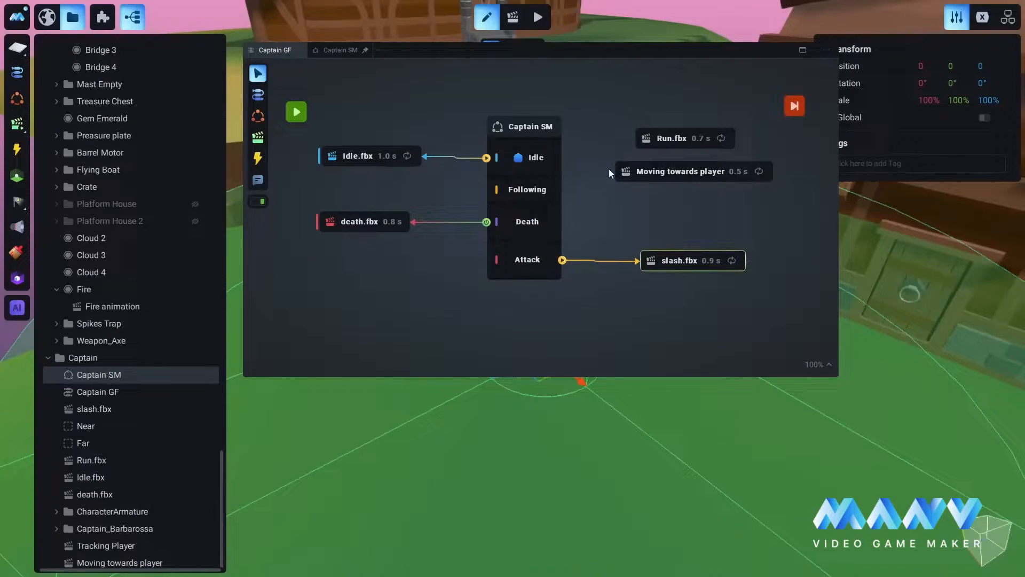
# Shift Moving towards player and Run.fbx closer to the Following state's level, and link Following to Run.fbx with While Continues
pyautogui.moveTo(680, 174); pyautogui.dragTo(682, 204)
pyautogui.moveTo(685, 143); pyautogui.dragTo(686, 176)
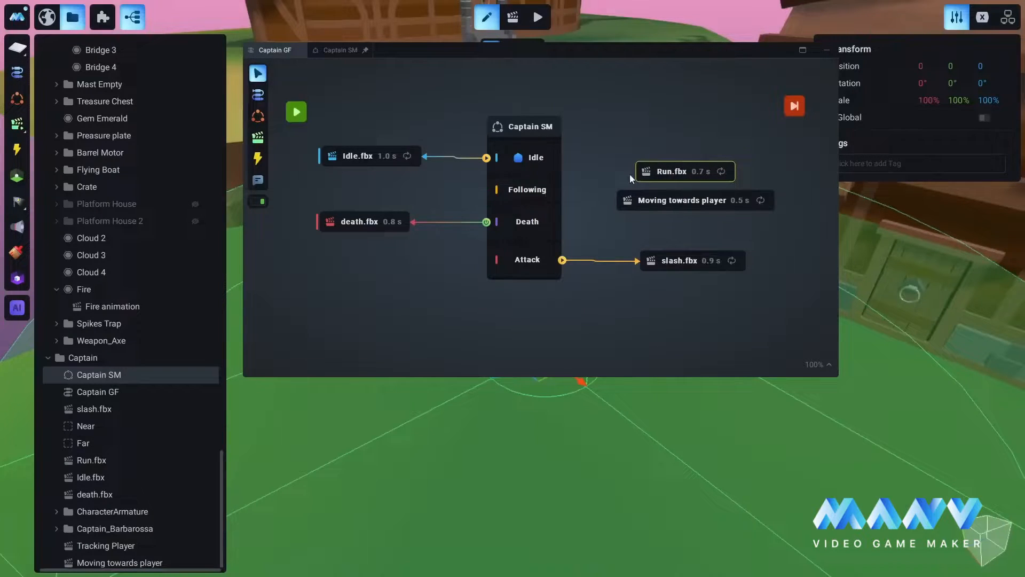
pyautogui.click(690, 198)
pyautogui.moveTo(566, 190); pyautogui.dragTo(640, 169)
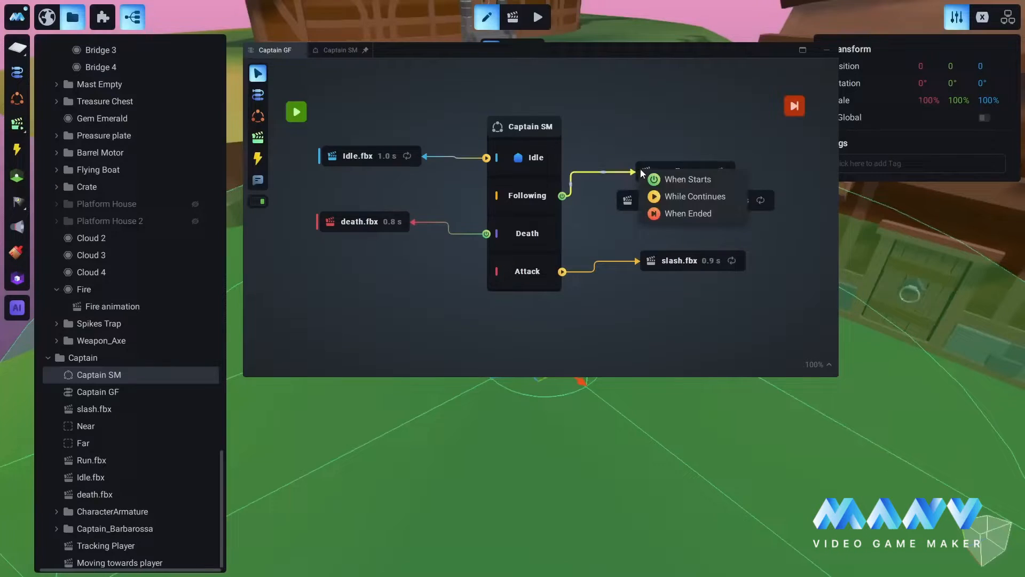
pyautogui.click(695, 197)
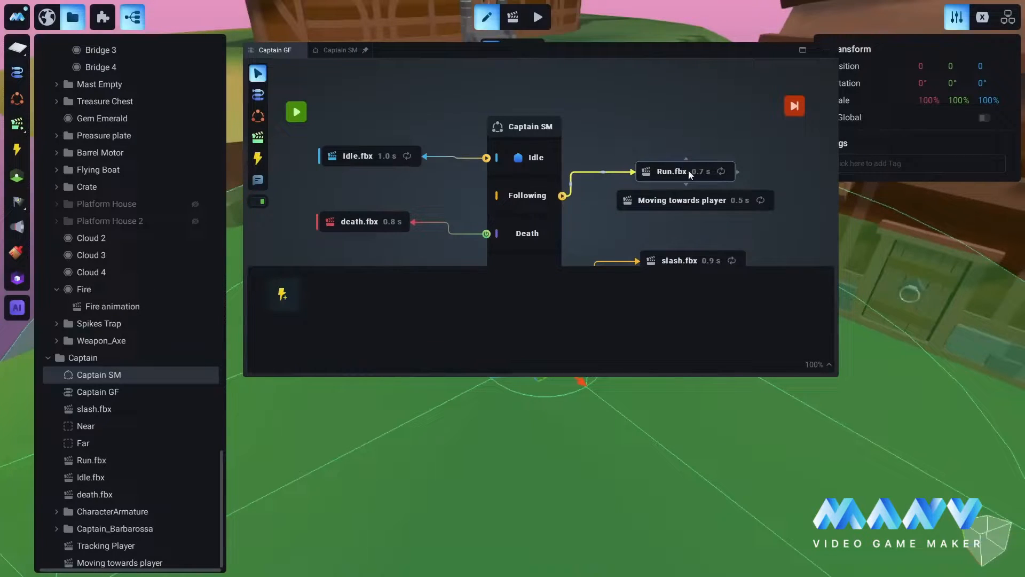
pyautogui.moveTo(688, 171); pyautogui.dragTo(702, 166)
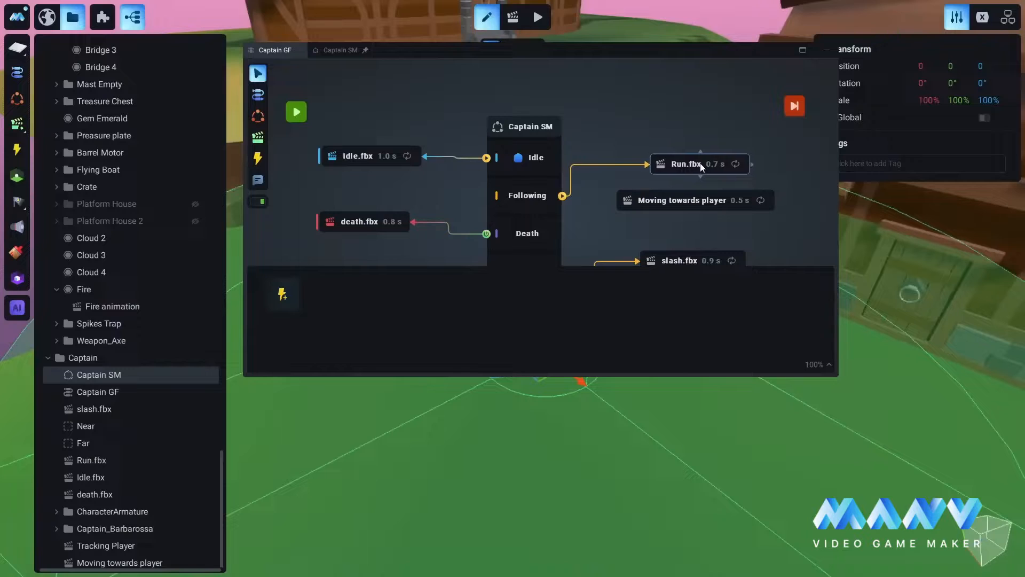
# Link the Following state to Moving towards player with While Continues, and tidy the positions of that node and Run.fbx
pyautogui.click(701, 206)
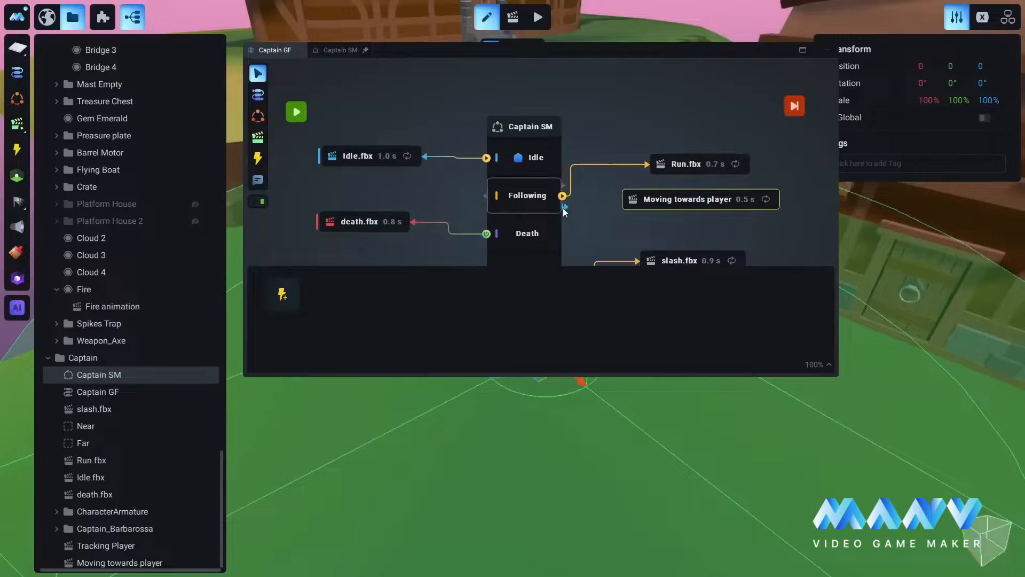
pyautogui.click(564, 208)
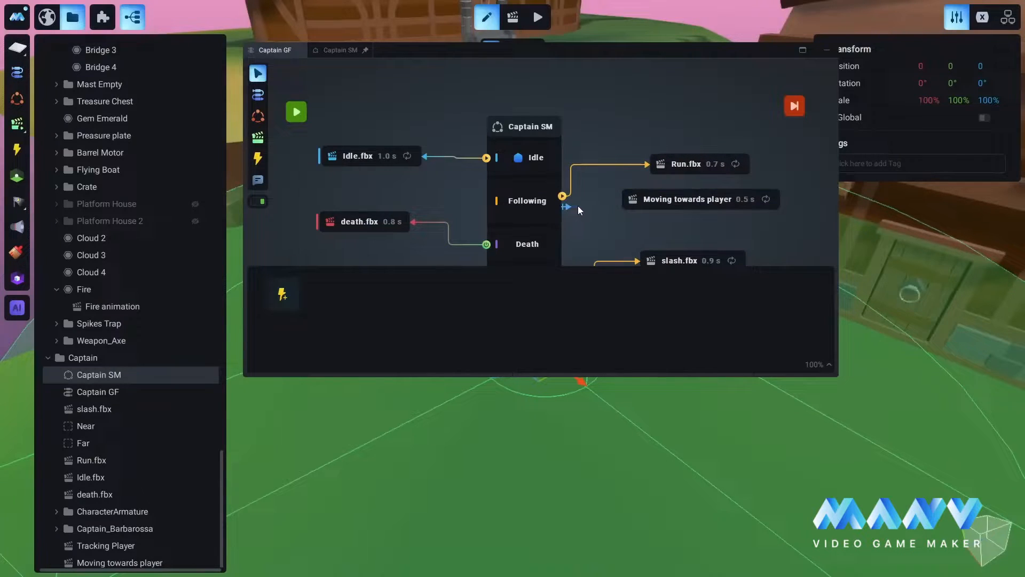
pyautogui.moveTo(583, 208); pyautogui.dragTo(628, 198)
pyautogui.click(689, 224)
pyautogui.moveTo(699, 202); pyautogui.dragTo(701, 210)
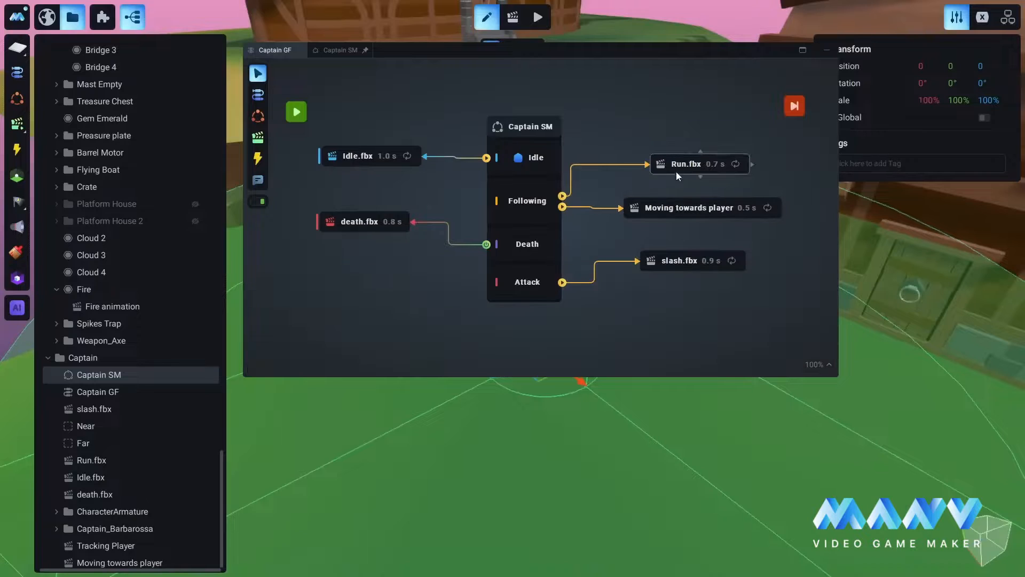
pyautogui.moveTo(676, 172); pyautogui.dragTo(695, 180)
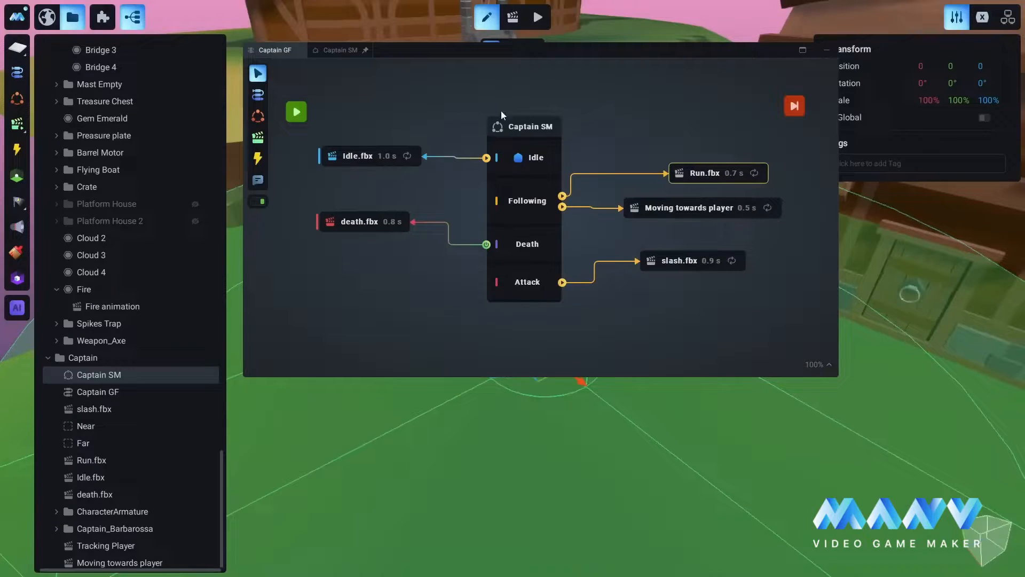
# Compare the states and transitions inside the Captain SM state machine with their animation links in the Captain GF game flow
pyautogui.click(339, 50)
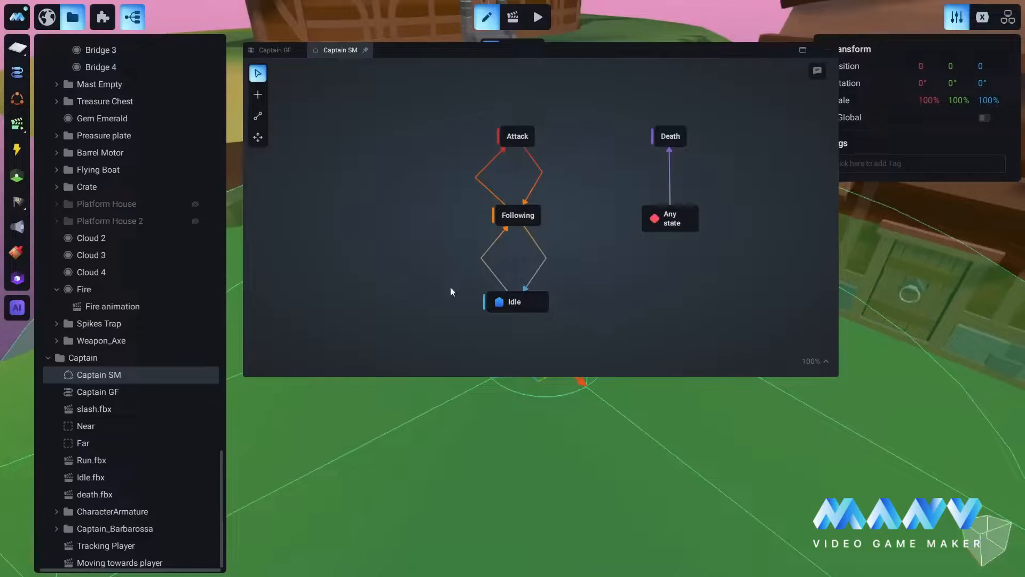
pyautogui.click(273, 49)
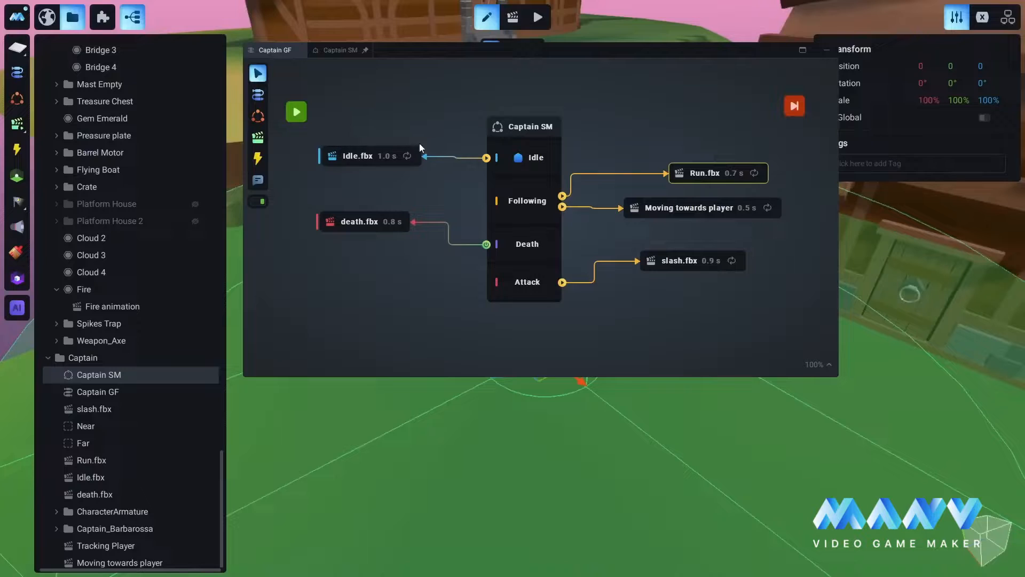
pyautogui.click(332, 50)
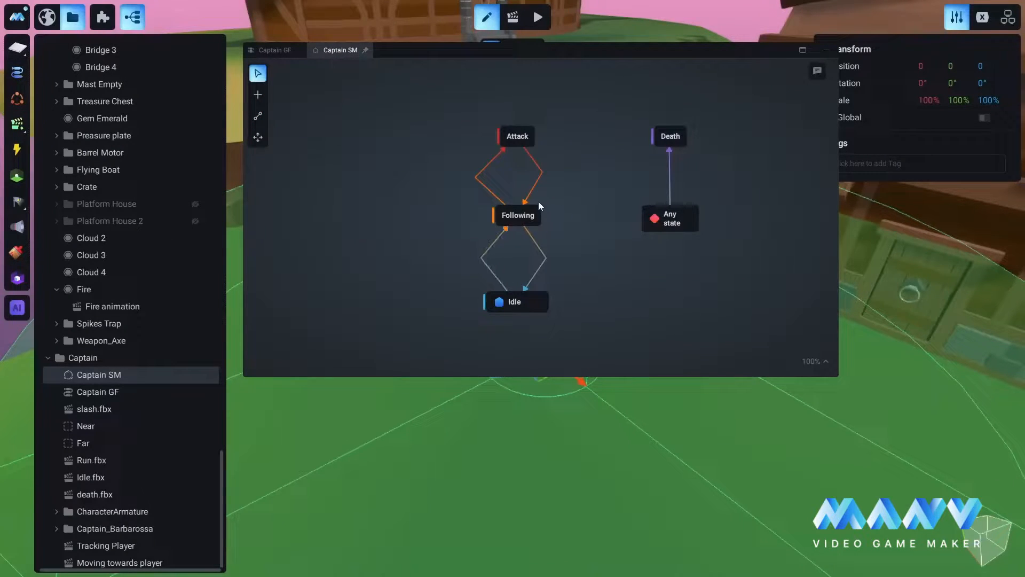
pyautogui.click(262, 51)
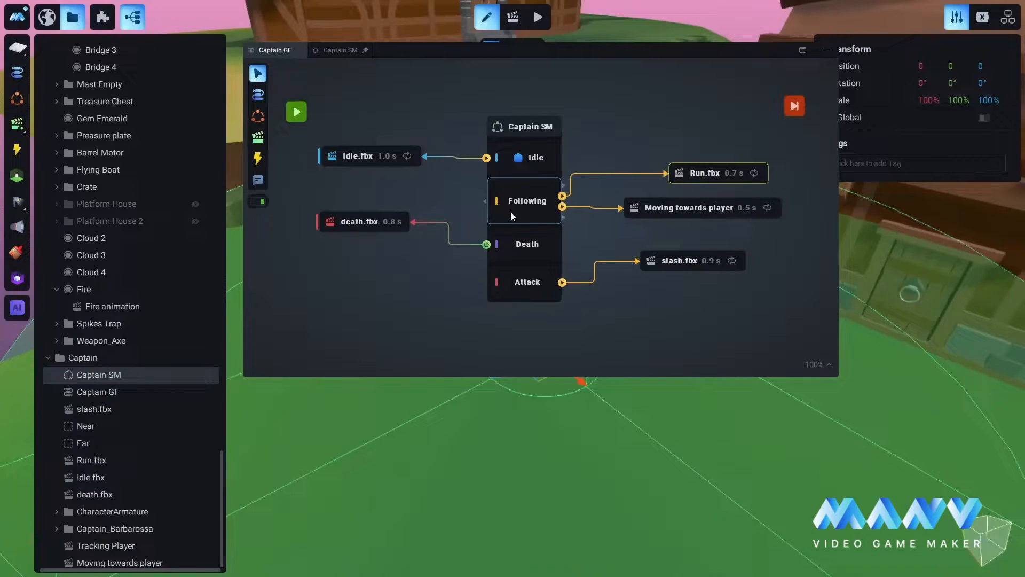
pyautogui.click(345, 52)
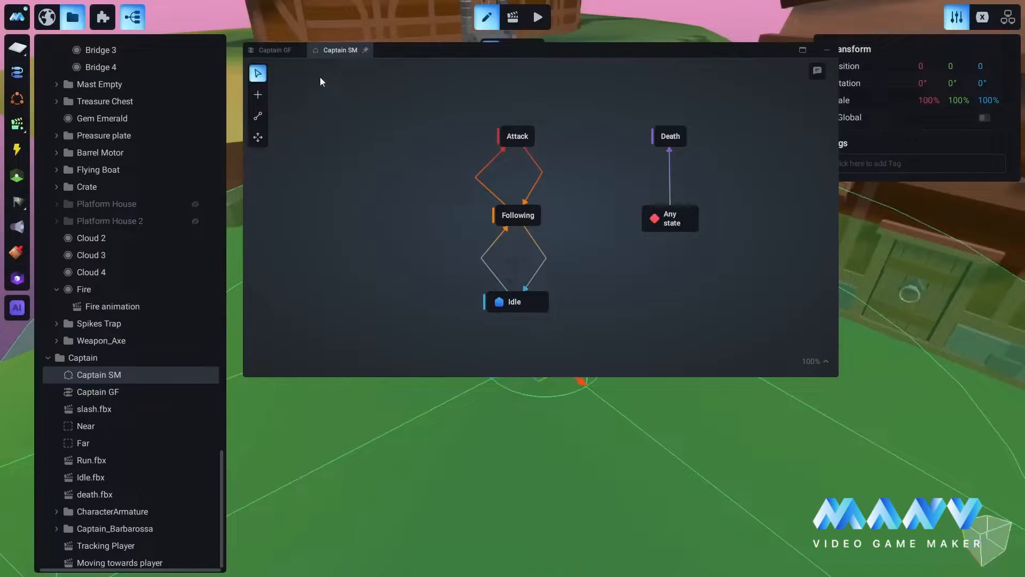
pyautogui.click(279, 50)
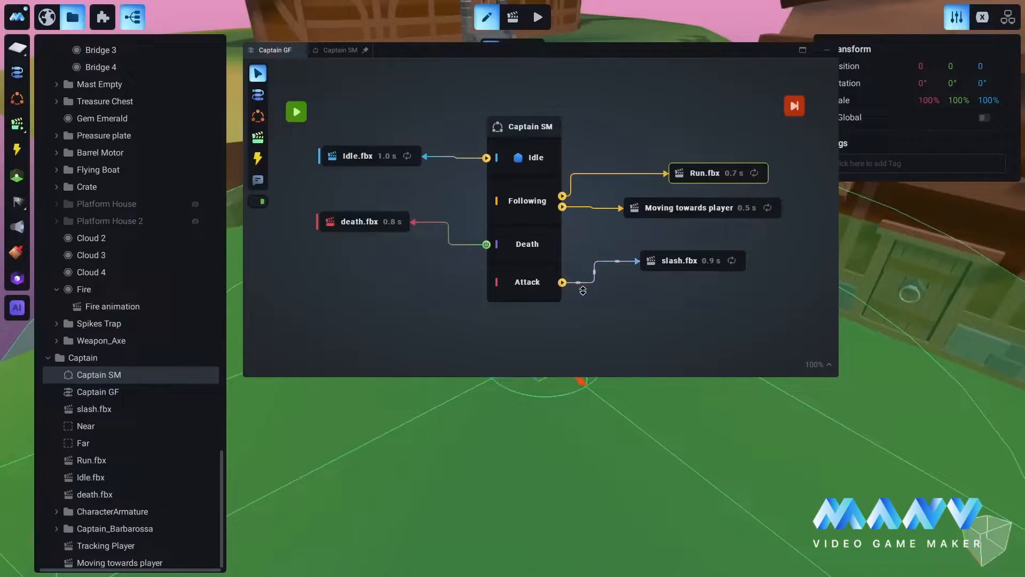
# Move the slash.fbx node level with the Attack state and open the Captain SM state machine
pyautogui.moveTo(689, 266); pyautogui.dragTo(697, 284)
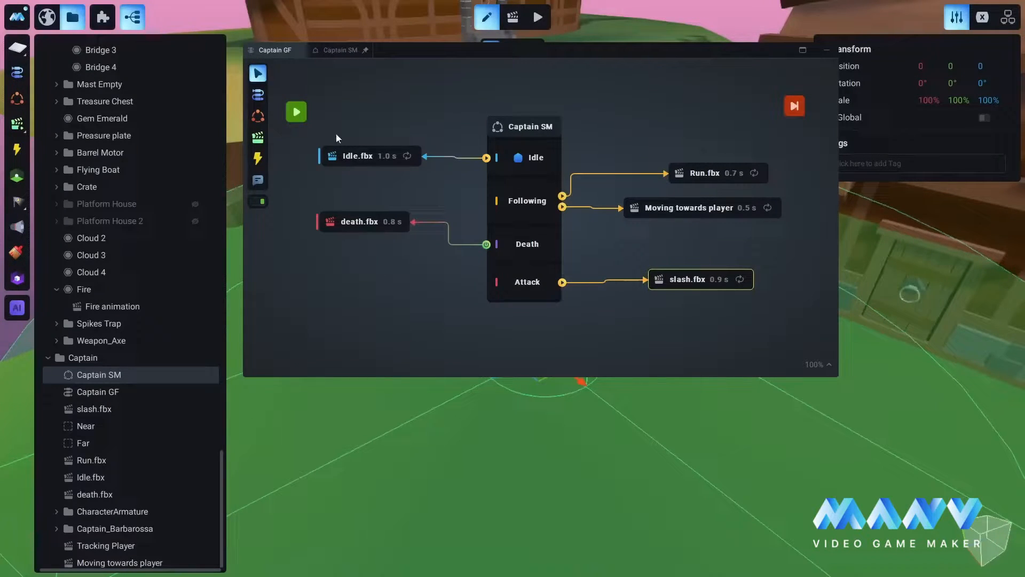
pyautogui.click(333, 50)
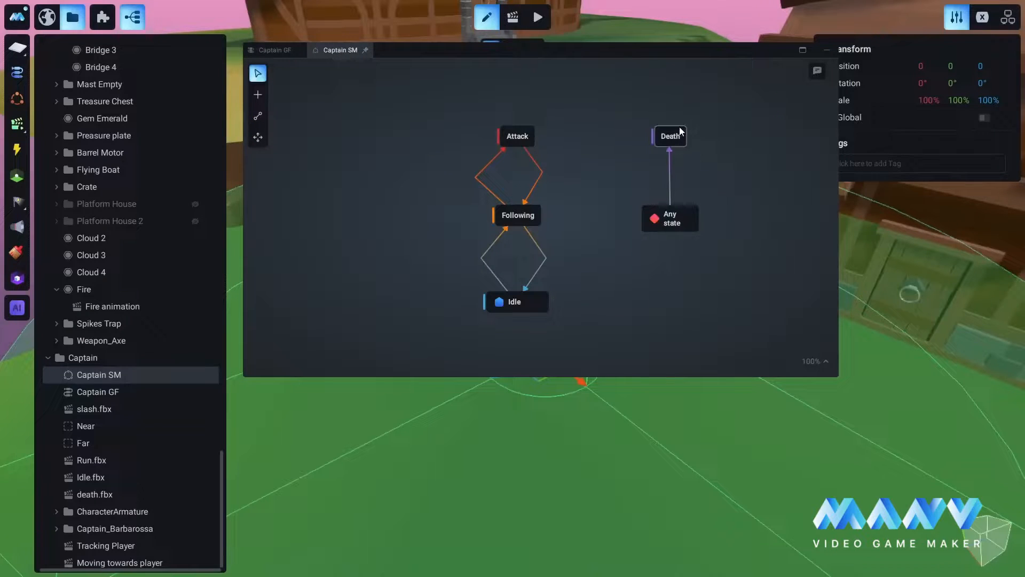
# Align the death.fbx node with the Death state in the Captain GF game flow, save the project and minimise the logic editor
pyautogui.click(274, 50)
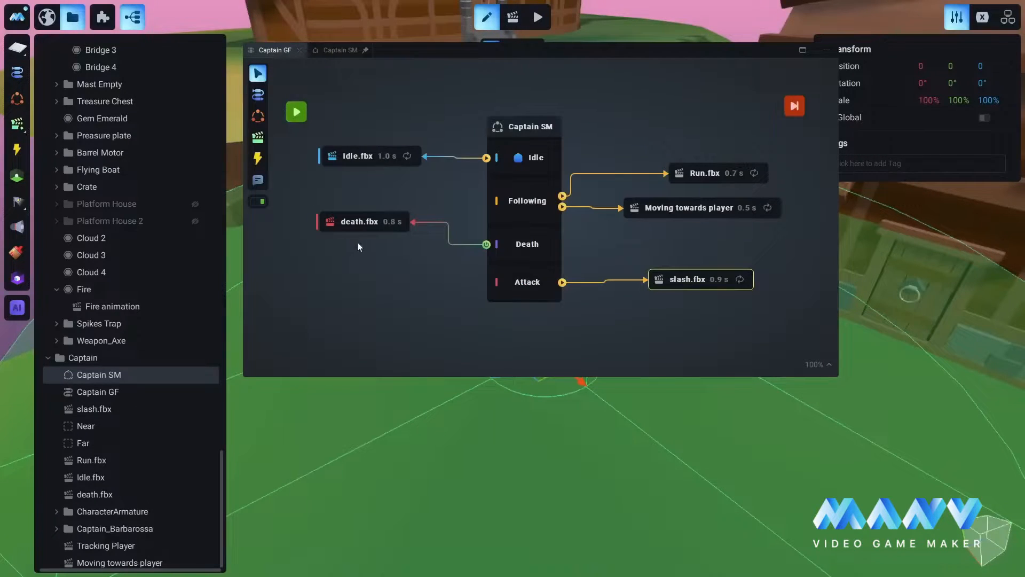
pyautogui.moveTo(394, 221); pyautogui.dragTo(392, 242)
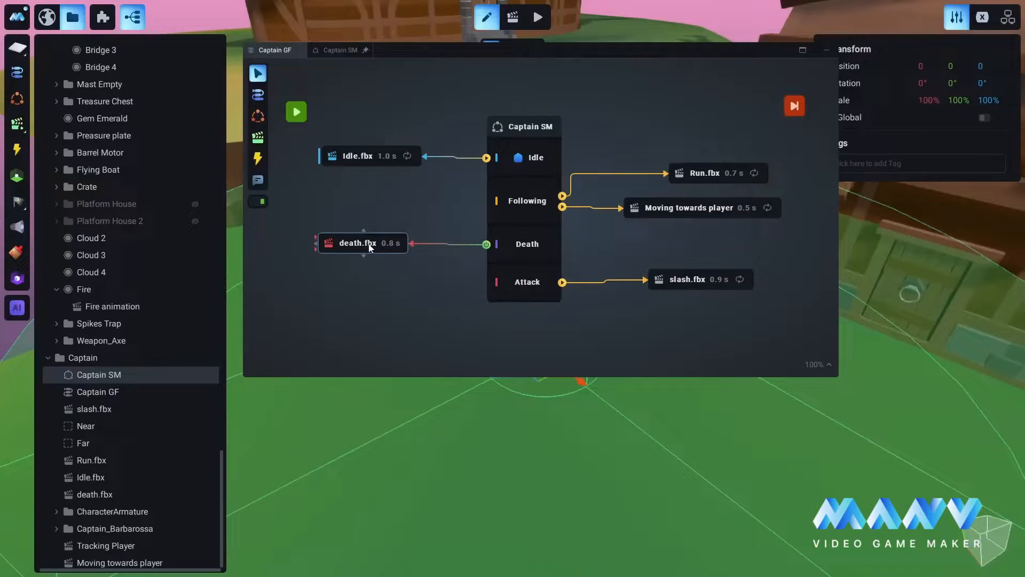
pyautogui.moveTo(369, 244); pyautogui.dragTo(368, 247)
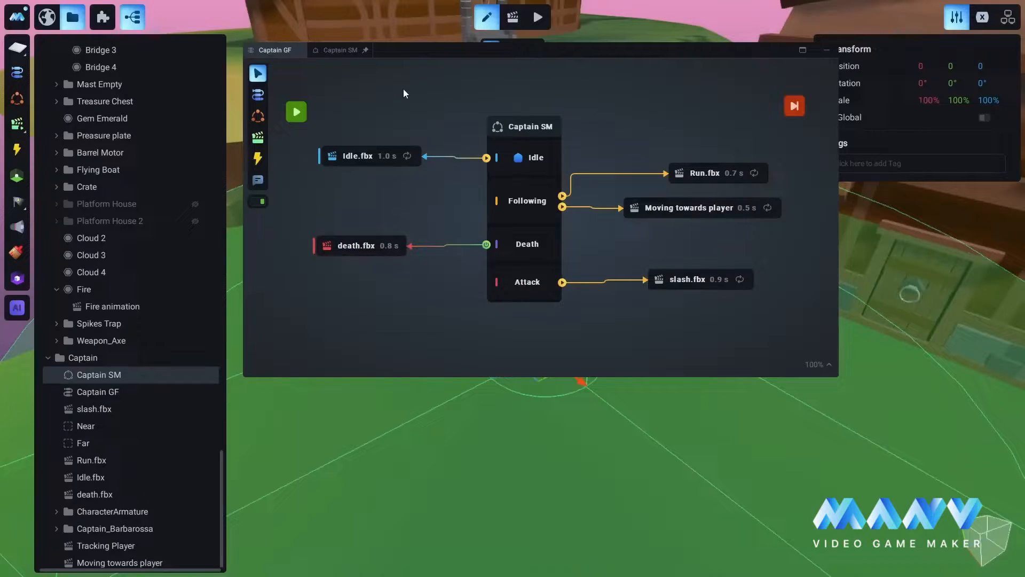
pyautogui.hotkey('ctrl', 's')
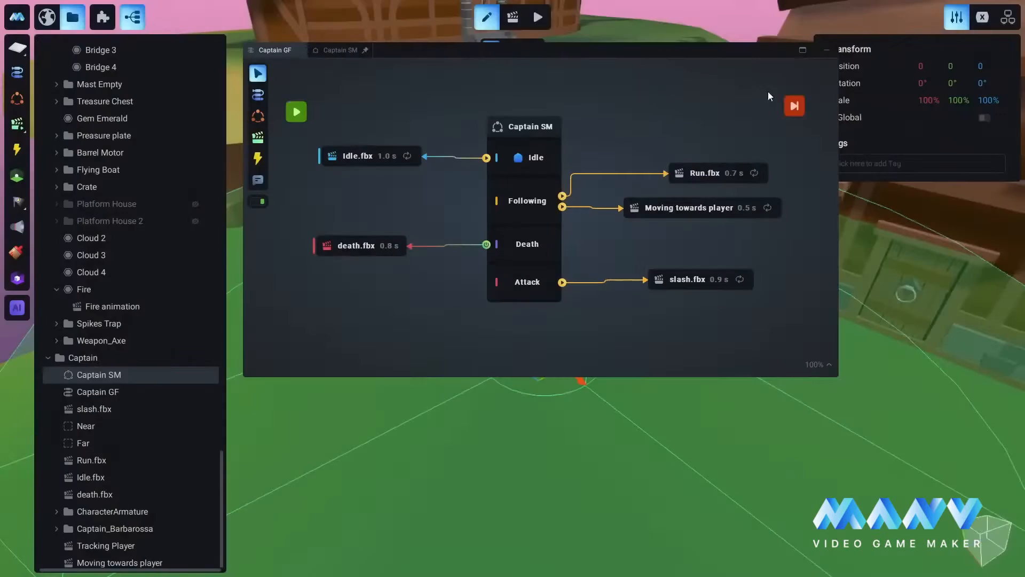
pyautogui.click(827, 51)
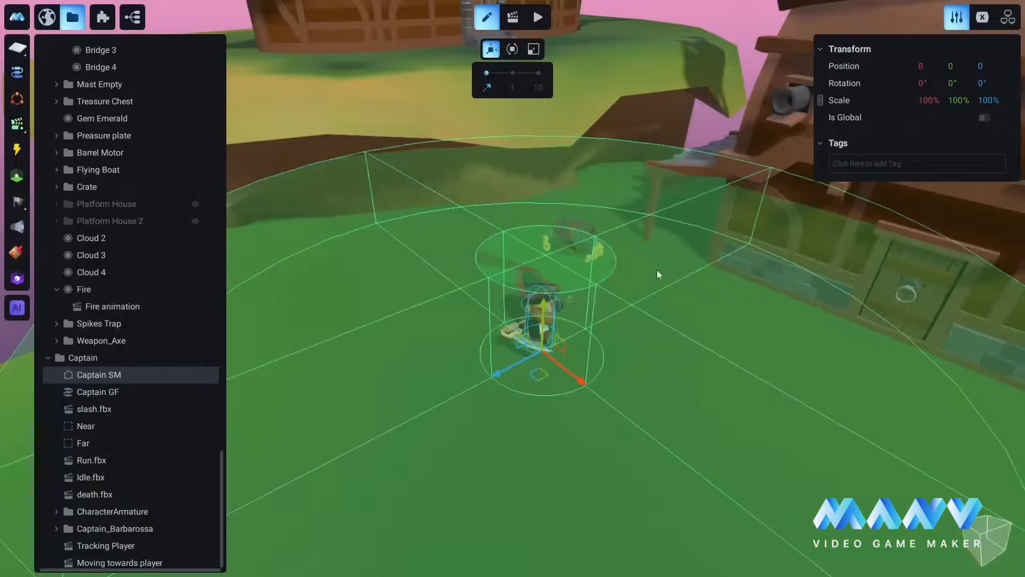
# Hide the Captain's Near and Far trigger zones in the scene
pyautogui.press('s')
pyautogui.click(688, 263)
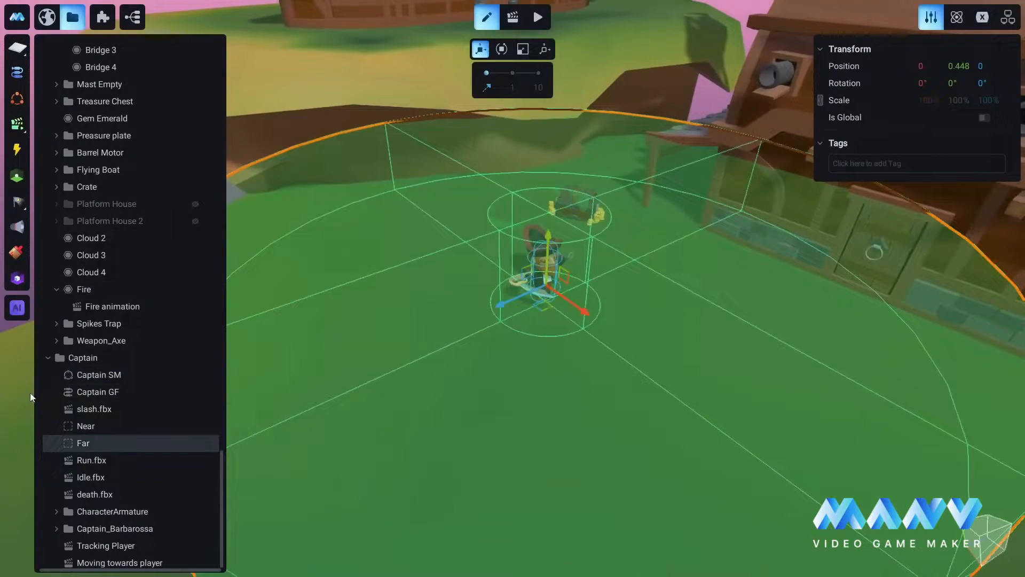
pyautogui.click(195, 426)
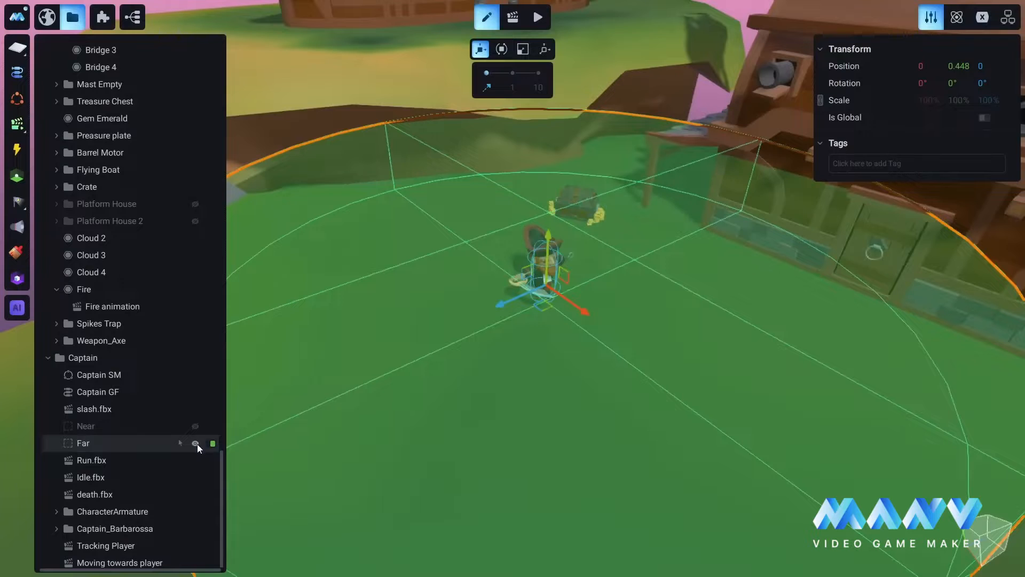
pyautogui.click(195, 444)
# Delete the On Launch trigger from the Moving towards player animation and display its timeline
pyautogui.moveTo(544, 230); pyautogui.dragTo(624, 351, button='right')
pyautogui.scroll(-3, 624, 351)
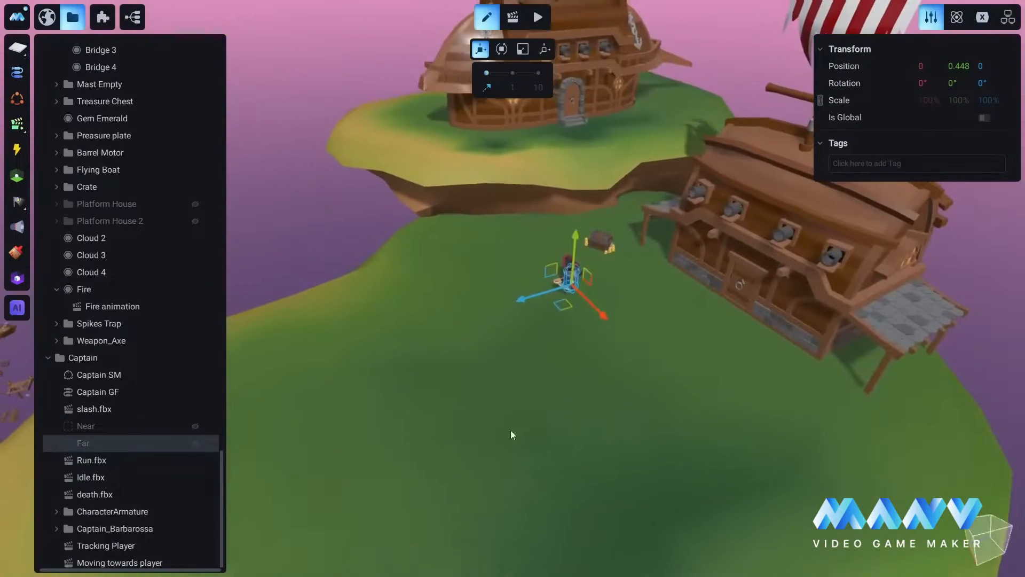
pyautogui.moveTo(511, 434); pyautogui.dragTo(591, 338, button='right')
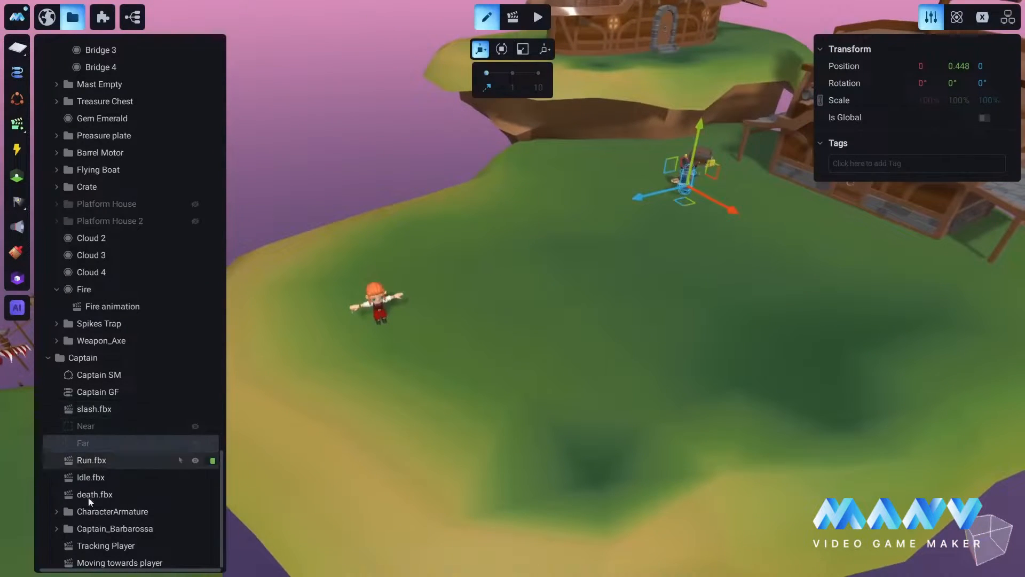
pyautogui.click(109, 562)
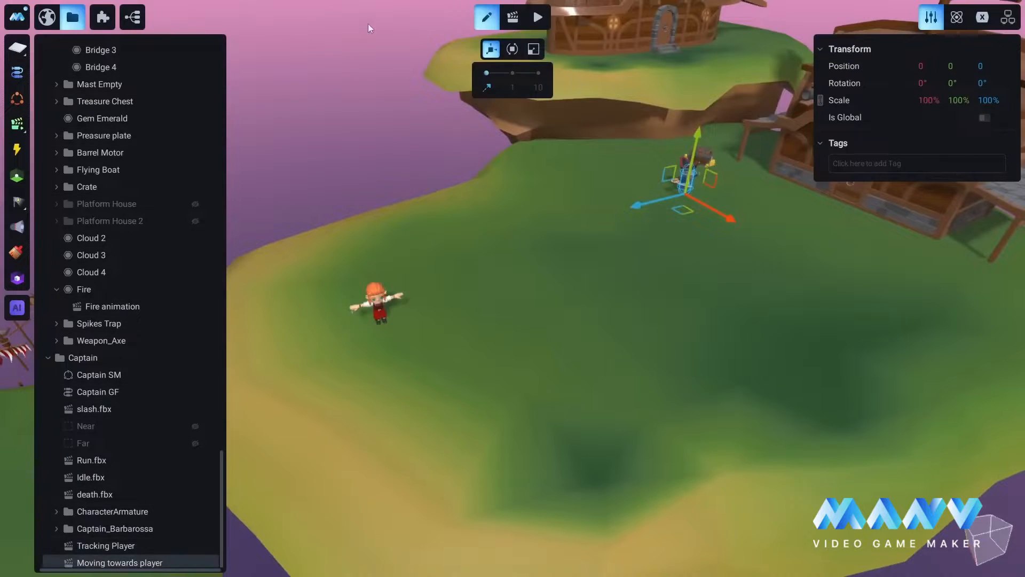
pyautogui.click(513, 17)
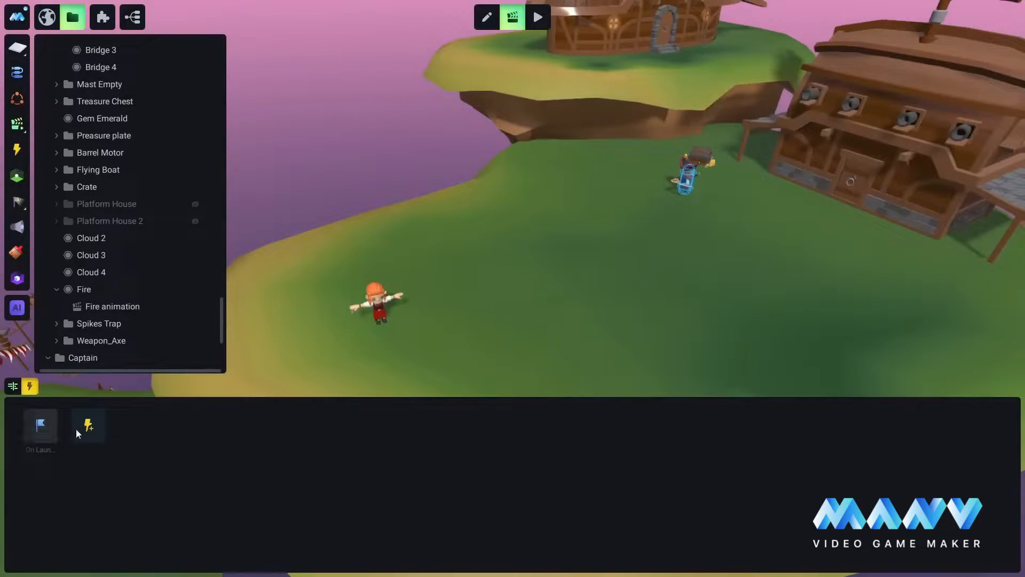
pyautogui.rightClick(53, 439)
pyautogui.click(80, 559)
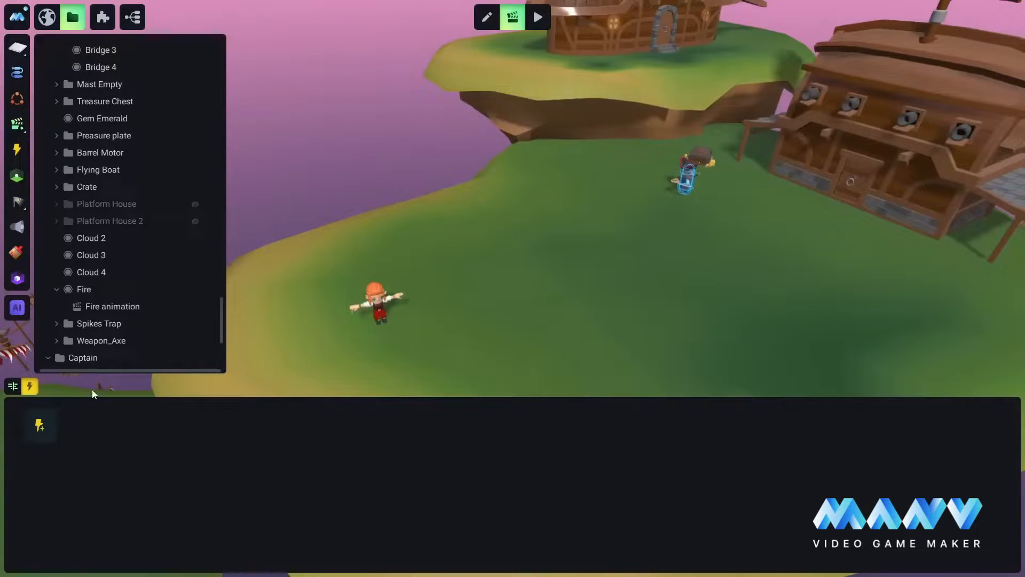
pyautogui.click(13, 386)
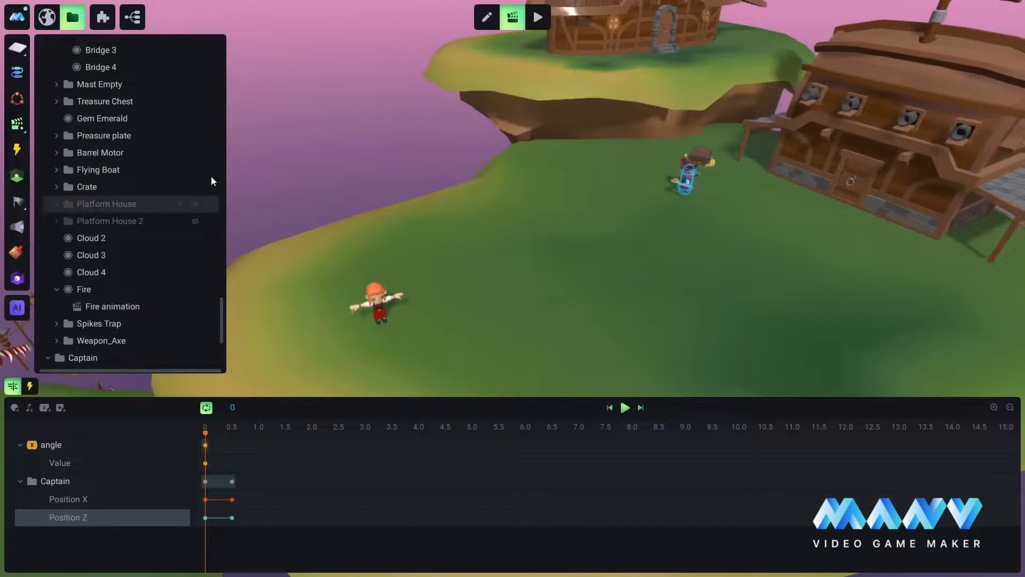
# Play-test the level by running the main character towards and around the Captain to check his following and attacking, and return to edit mode
pyautogui.click(539, 18)
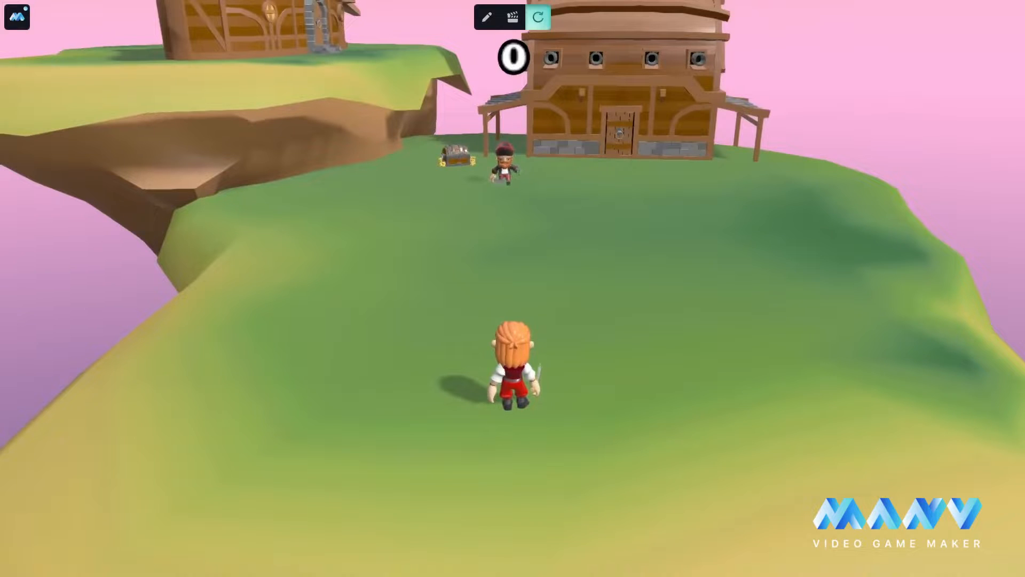
pyautogui.press('w')
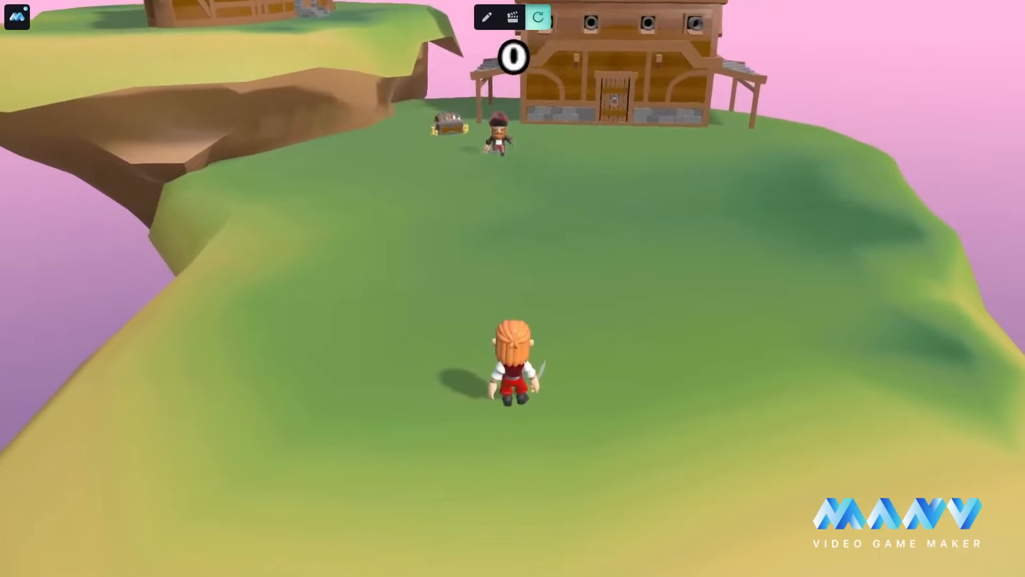
pyautogui.press('w')
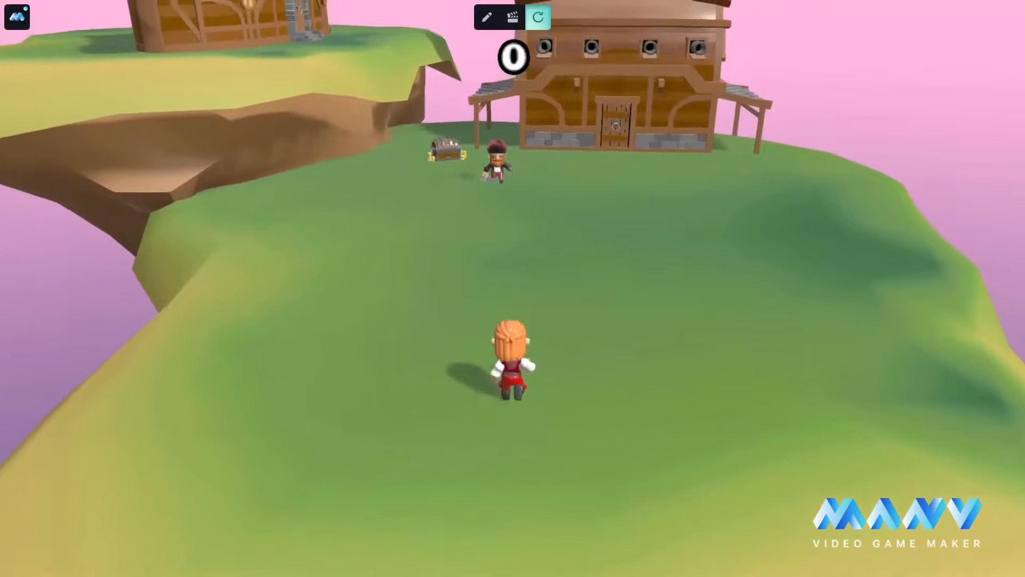
pyautogui.press('w')
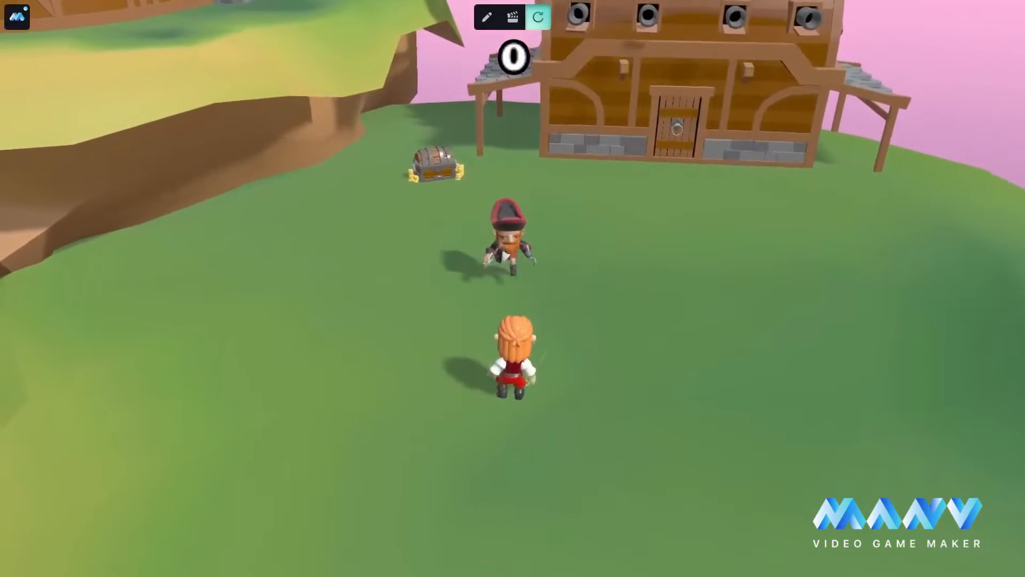
pyautogui.press('d')
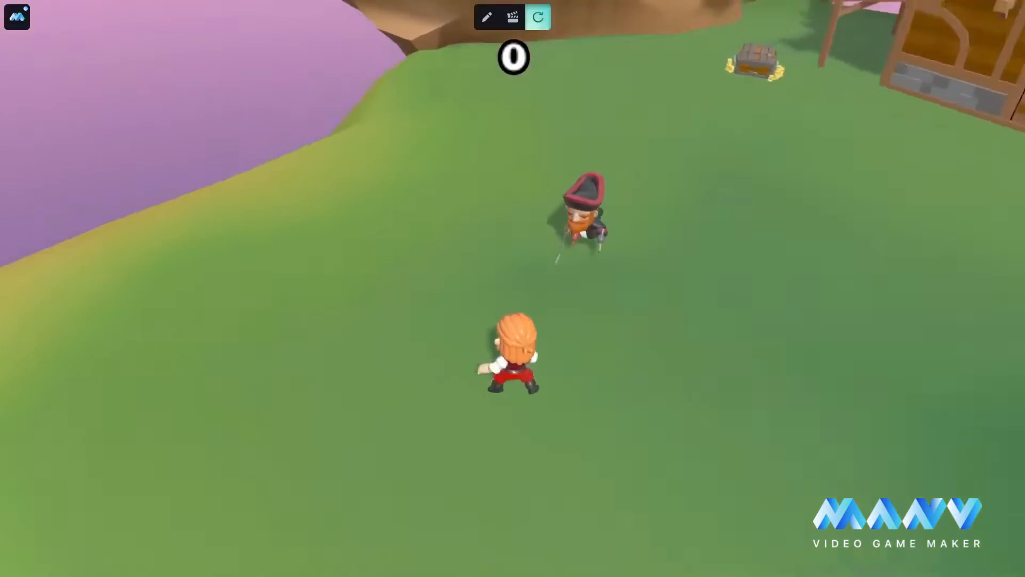
pyautogui.press('a')
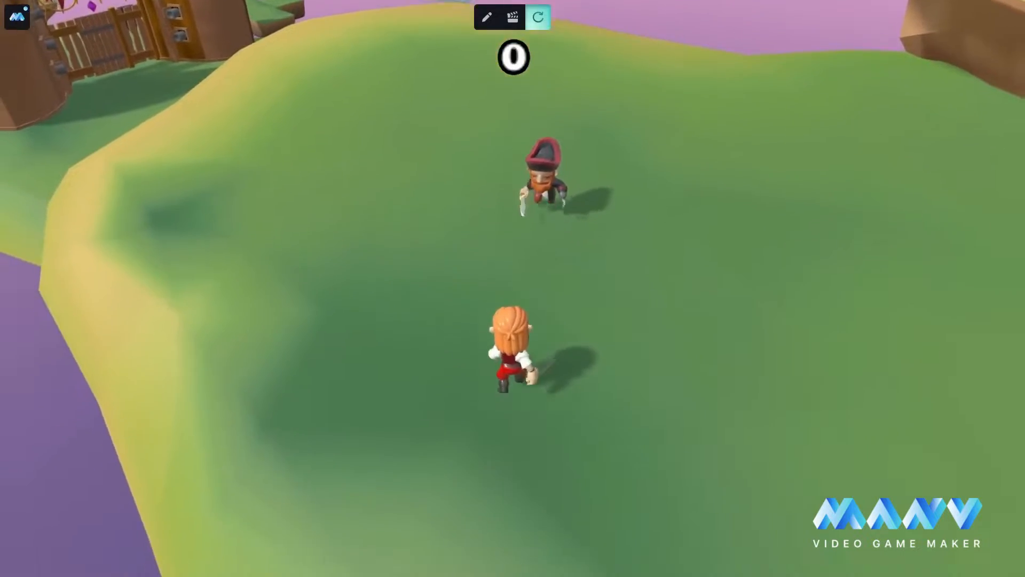
pyautogui.press('a')
pyautogui.press('w')
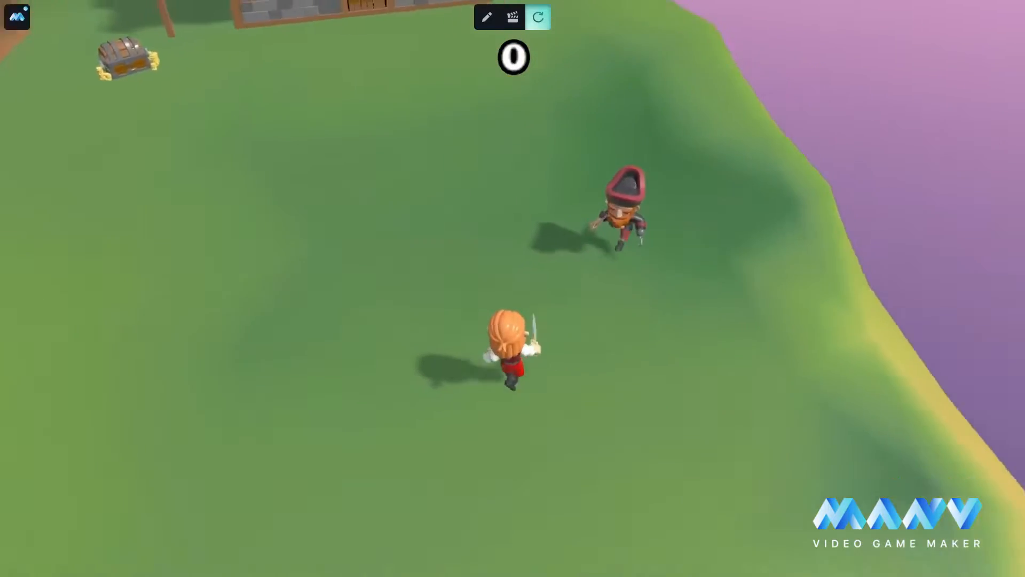
pyautogui.press('a')
pyautogui.press('d')
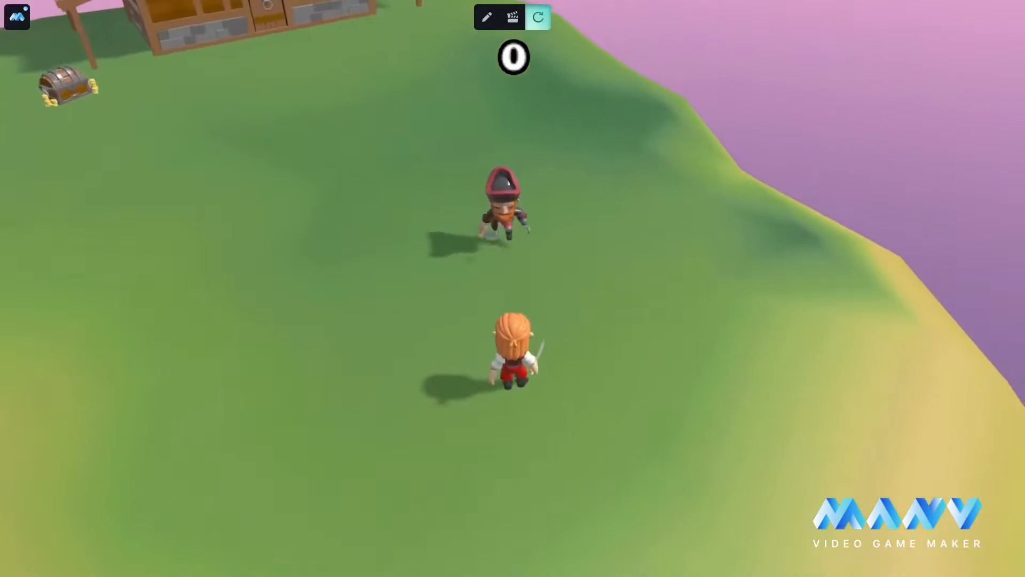
pyautogui.press('w')
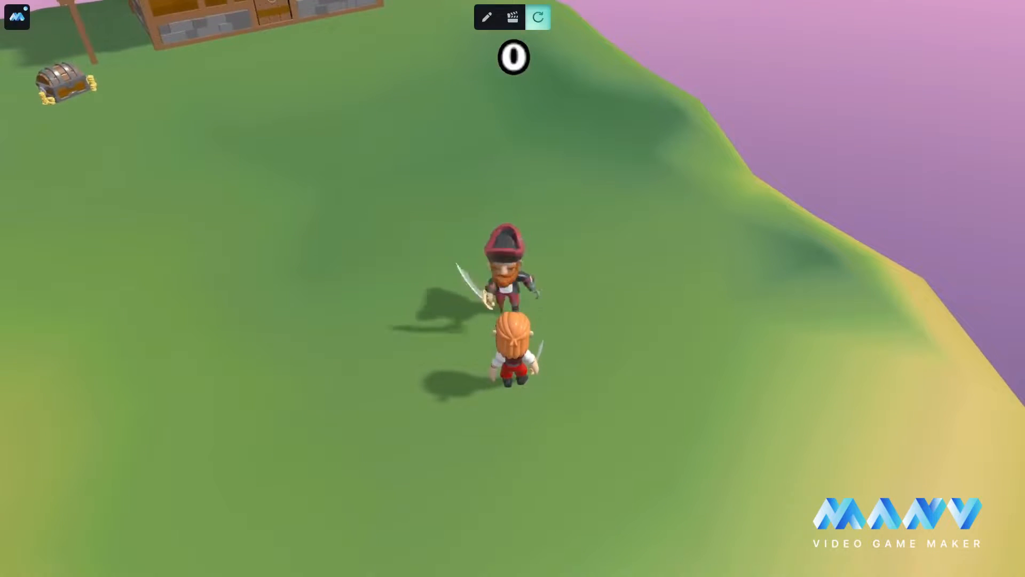
pyautogui.press('a')
pyautogui.press('a')
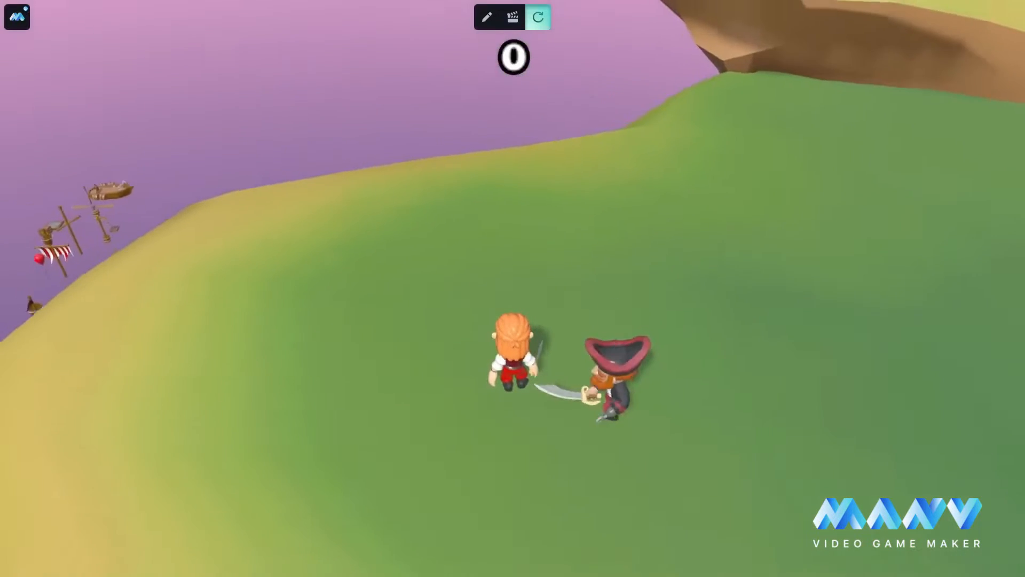
pyautogui.press('w')
pyautogui.press('s')
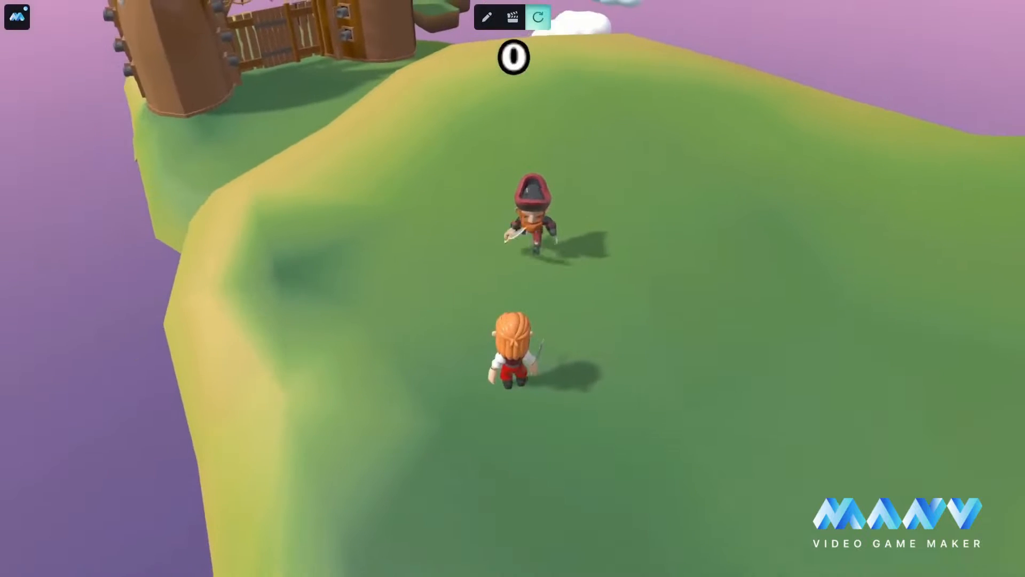
pyautogui.press('s')
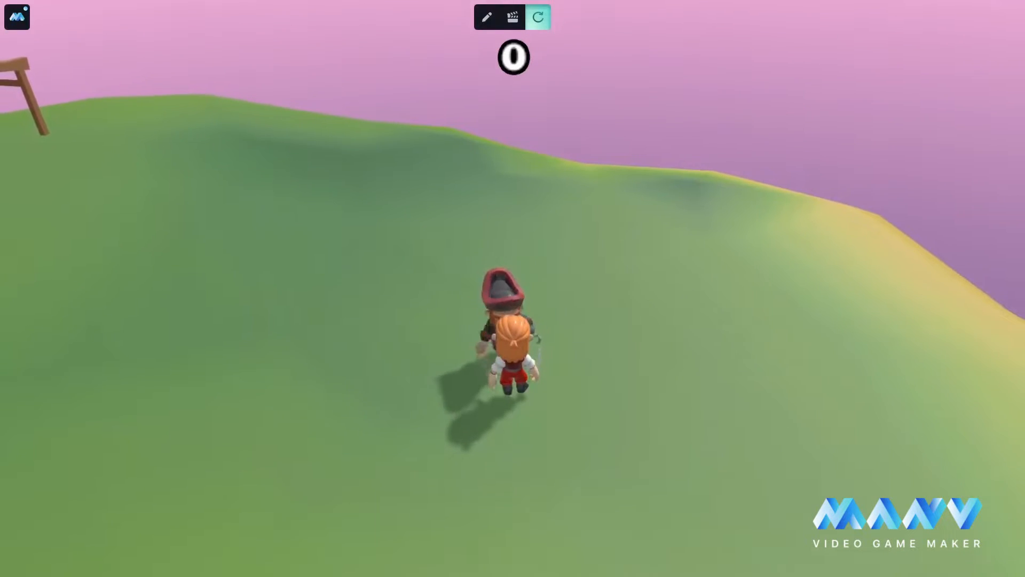
pyautogui.click(486, 17)
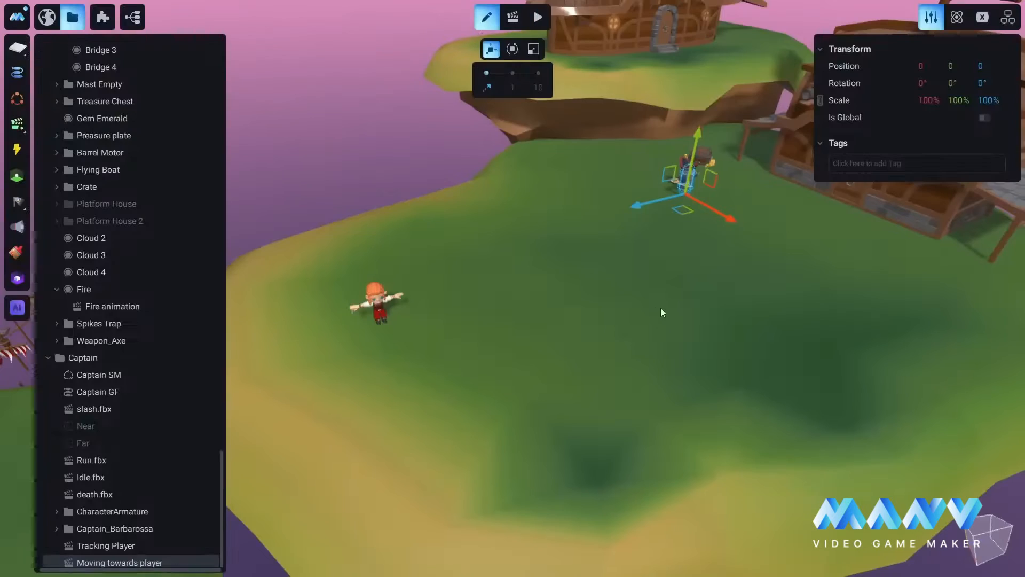
# Open the Captain's slash.fbx in animation mode and preview the sword swing up close
pyautogui.scroll(5, 650, 354)
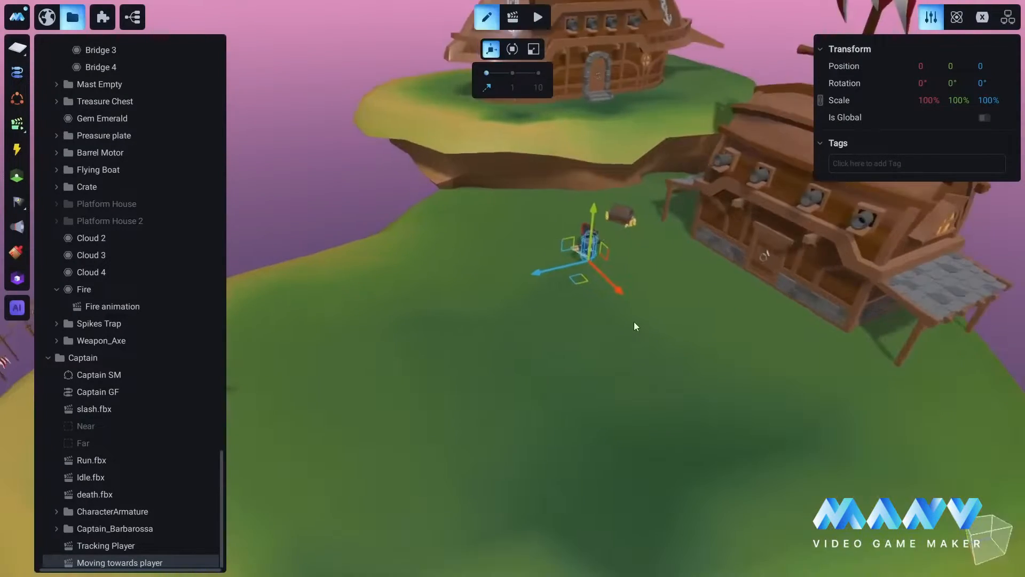
pyautogui.scroll(5, 666, 312)
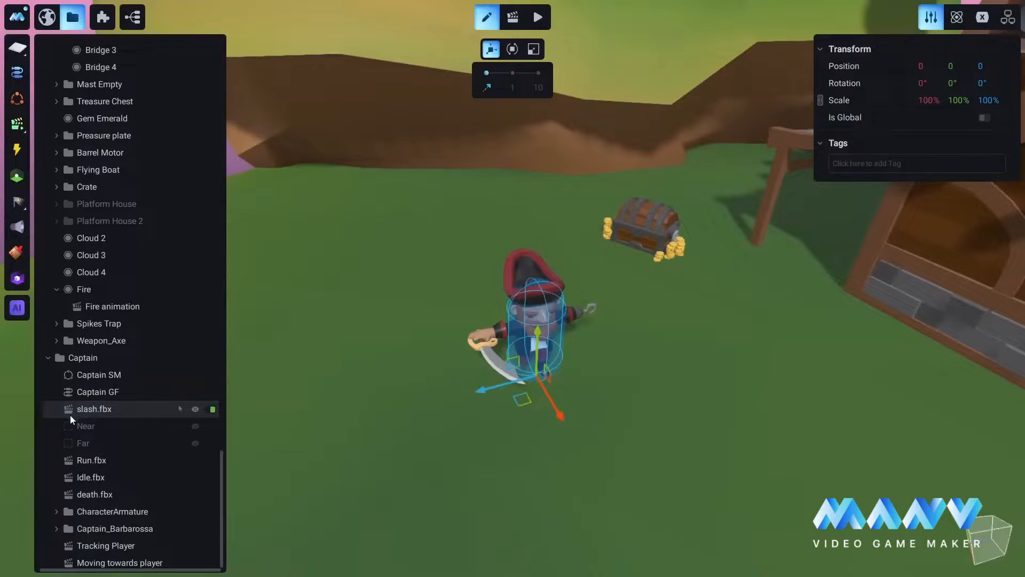
pyautogui.click(512, 17)
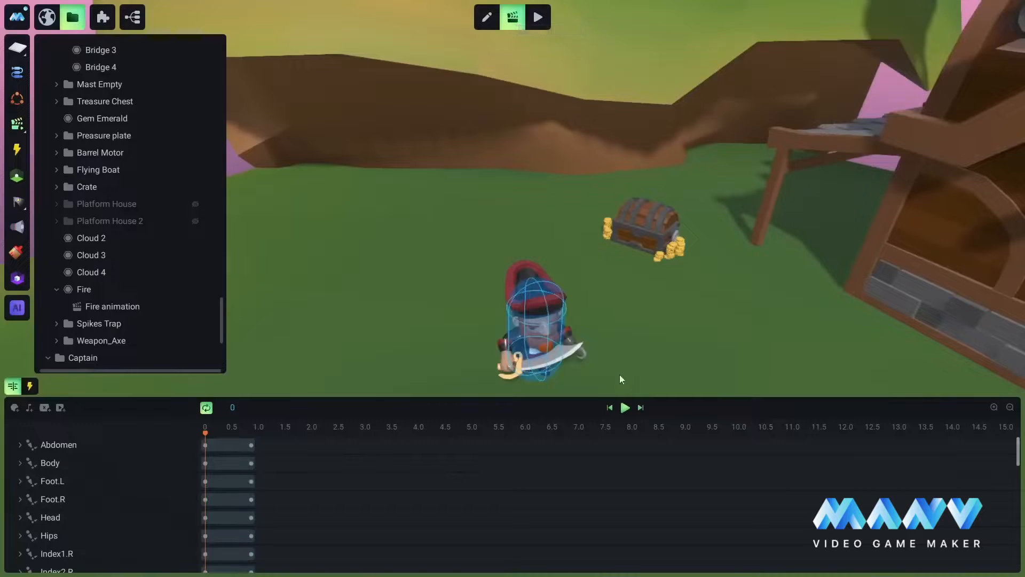
pyautogui.click(625, 408)
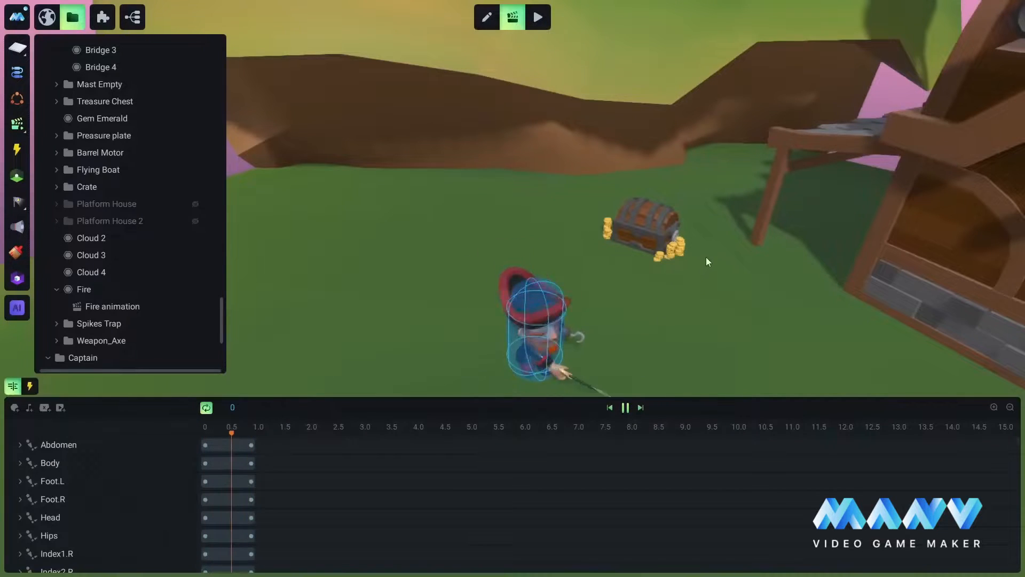
pyautogui.moveTo(706, 257); pyautogui.dragTo(672, 322, button='right')
pyautogui.scroll(2, 675, 323)
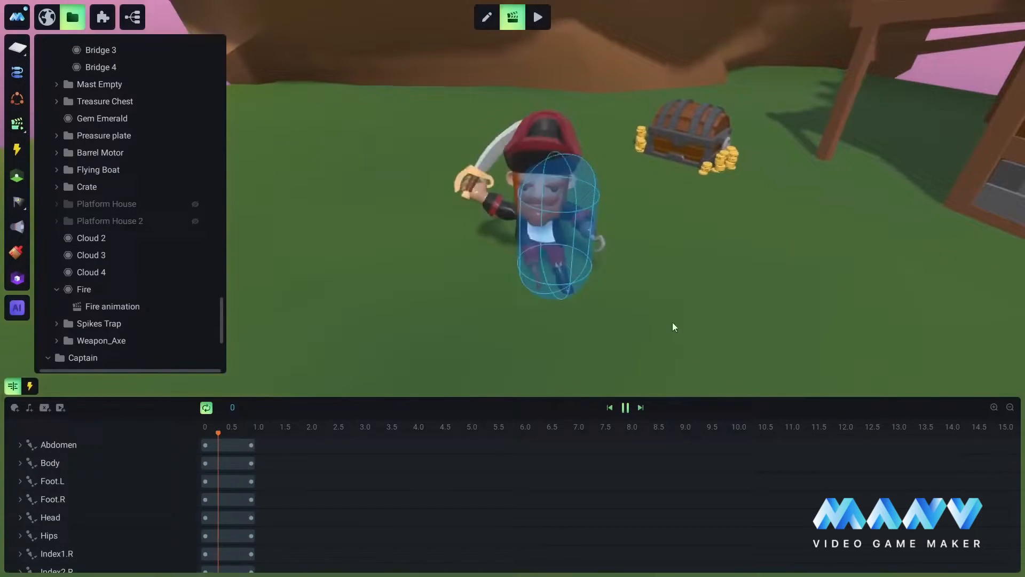
pyautogui.click(625, 407)
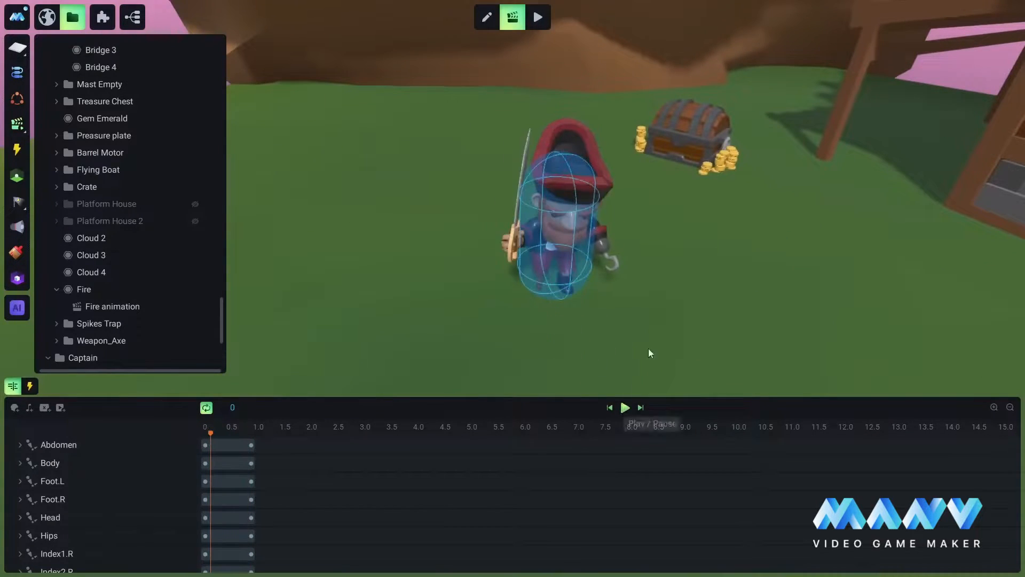
# Add MainCharacter as an object in the Captain's slash animation and scrub to the sword's hit moment at about 0.4
pyautogui.click(15, 408)
pyautogui.moveTo(51, 121)
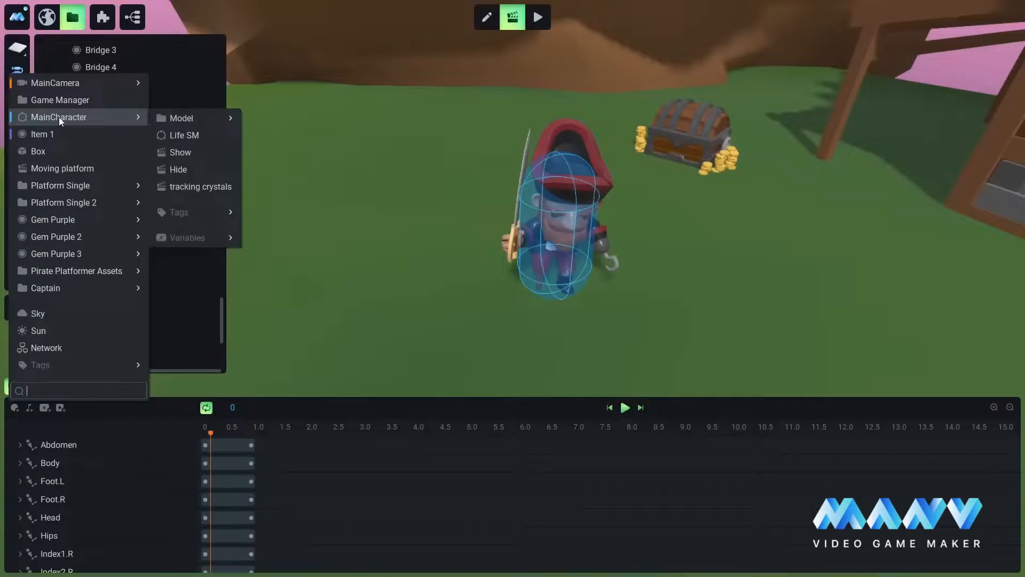
pyautogui.click(59, 117)
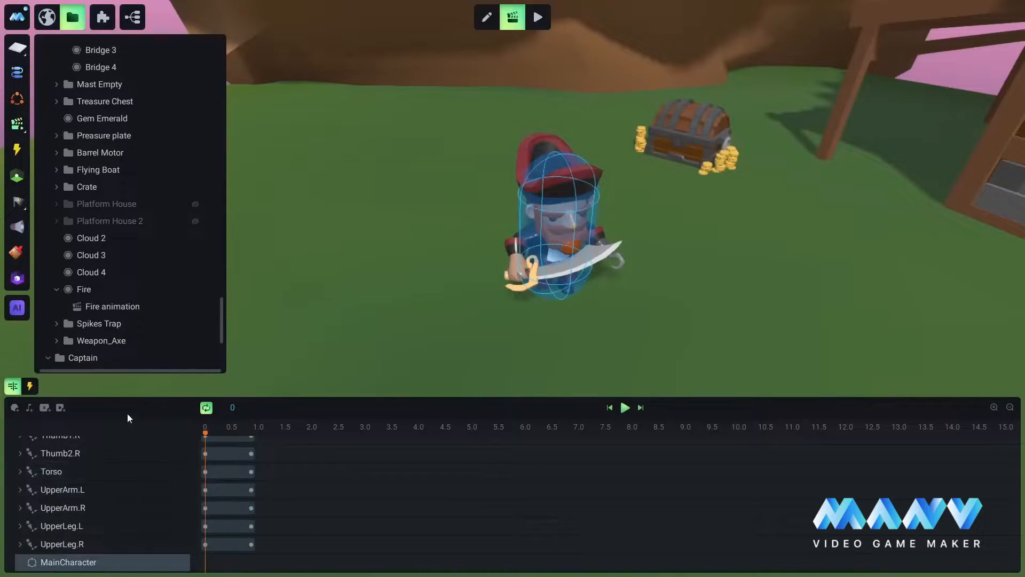
pyautogui.click(223, 427)
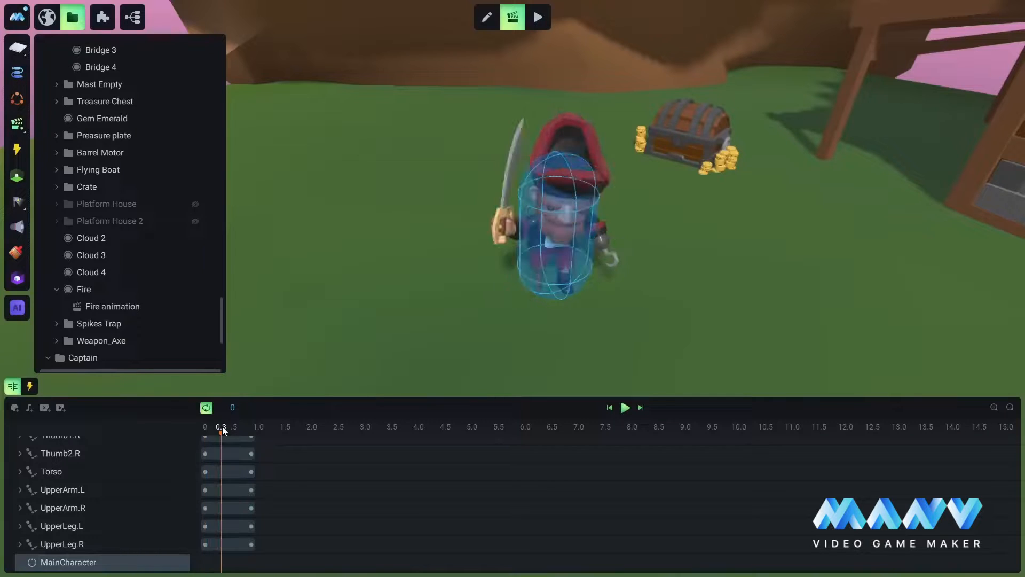
pyautogui.click(228, 429)
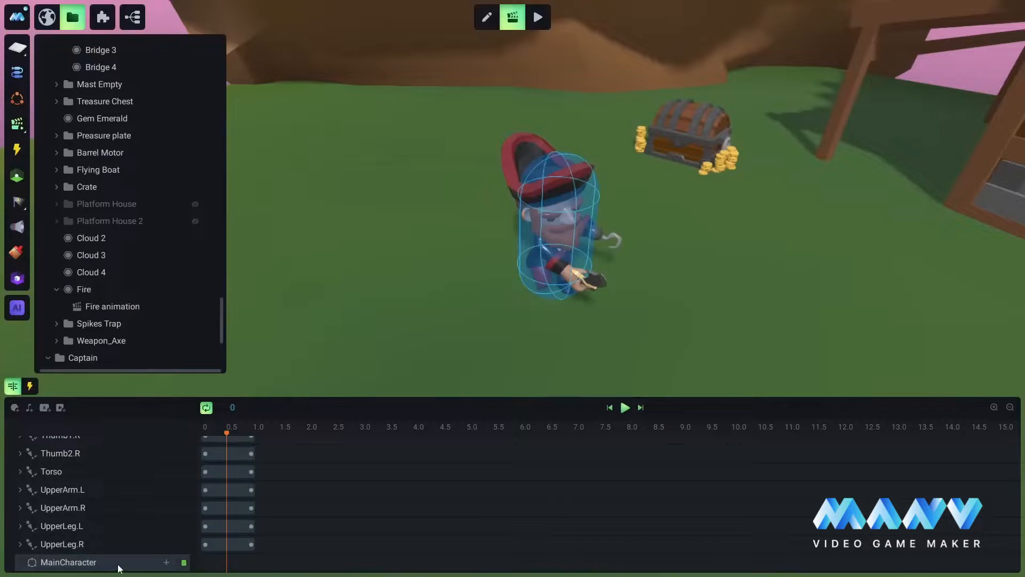
# Add the MainCharacter's Health variable to the slash animation and move its keyframe to 0.4
pyautogui.click(167, 564)
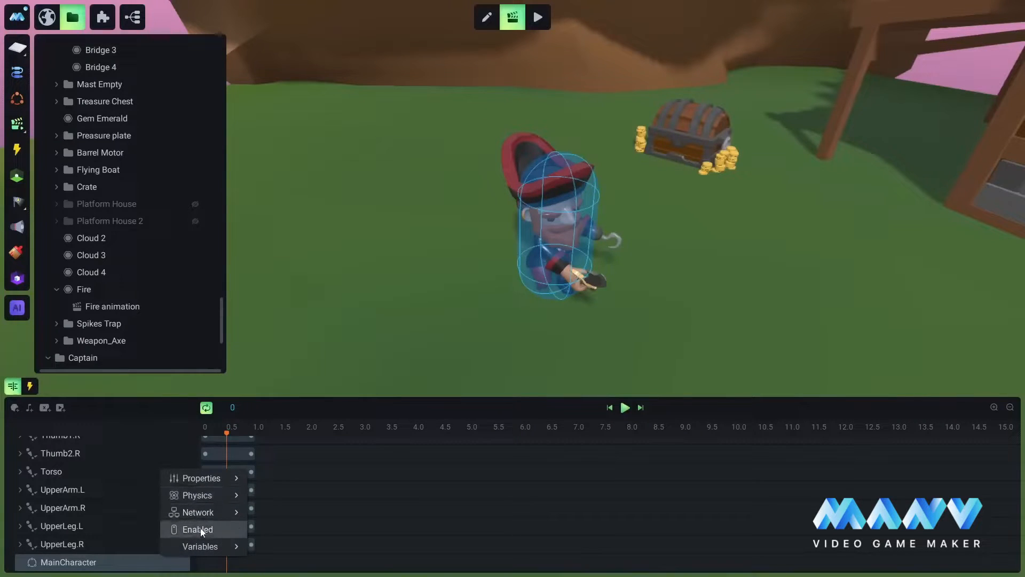
pyautogui.moveTo(200, 543)
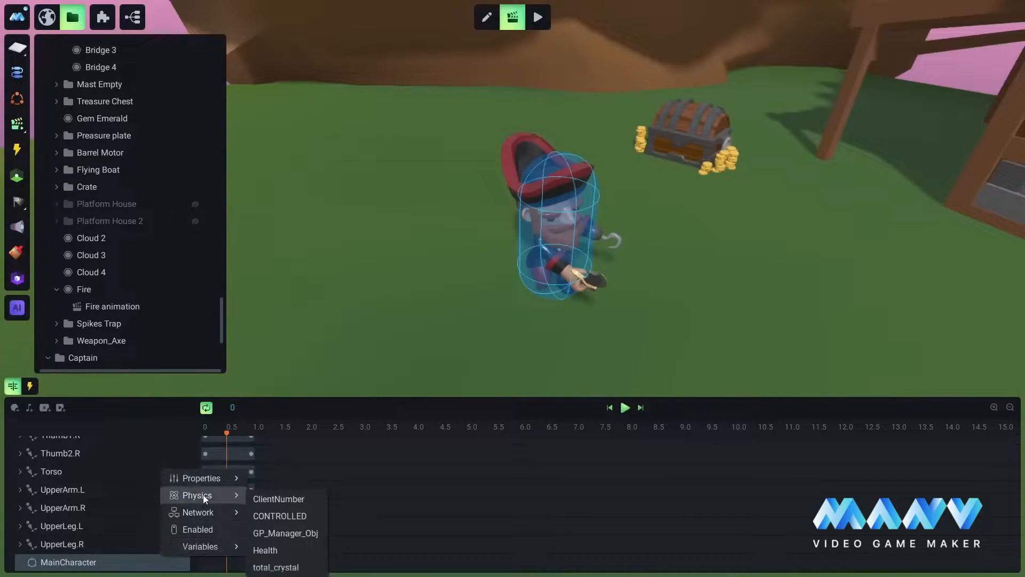
pyautogui.click(275, 549)
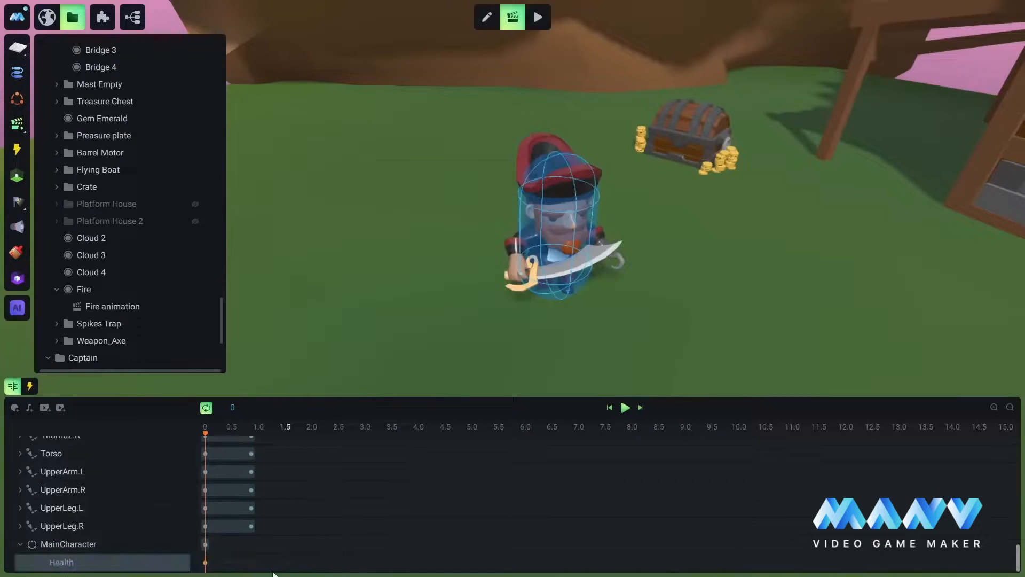
pyautogui.moveTo(206, 564); pyautogui.dragTo(228, 566)
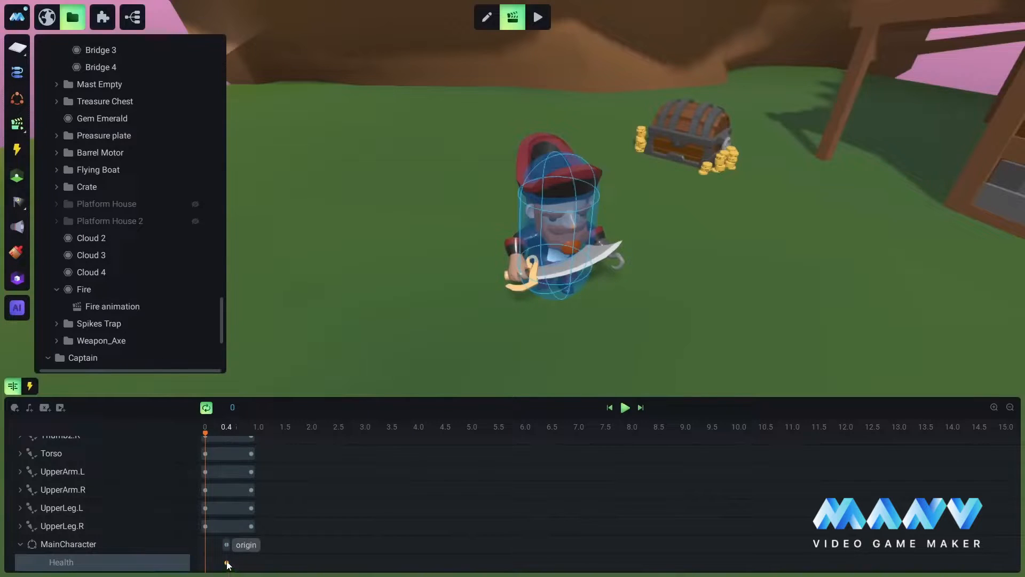
# Set the MainCharacter's Health keyframe to origin-random(5,10) and save the project
pyautogui.click(227, 564)
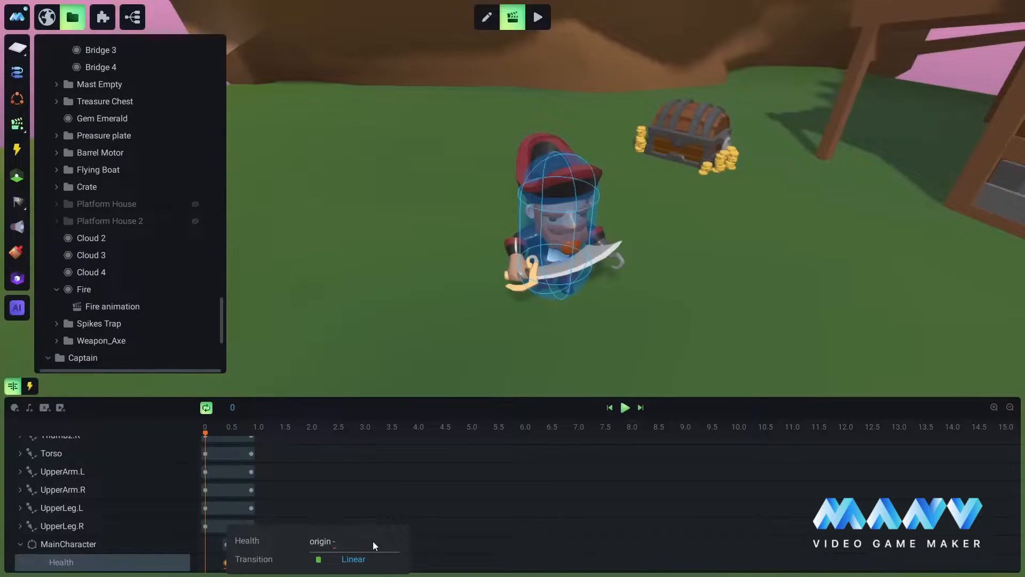
pyautogui.write('rand')
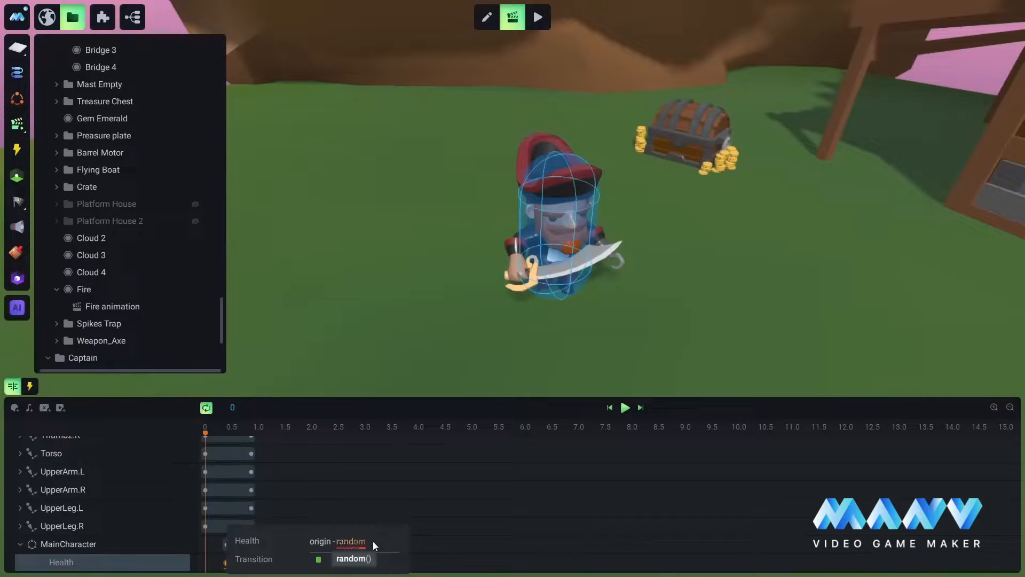
pyautogui.write('om')
pyautogui.press('Return')
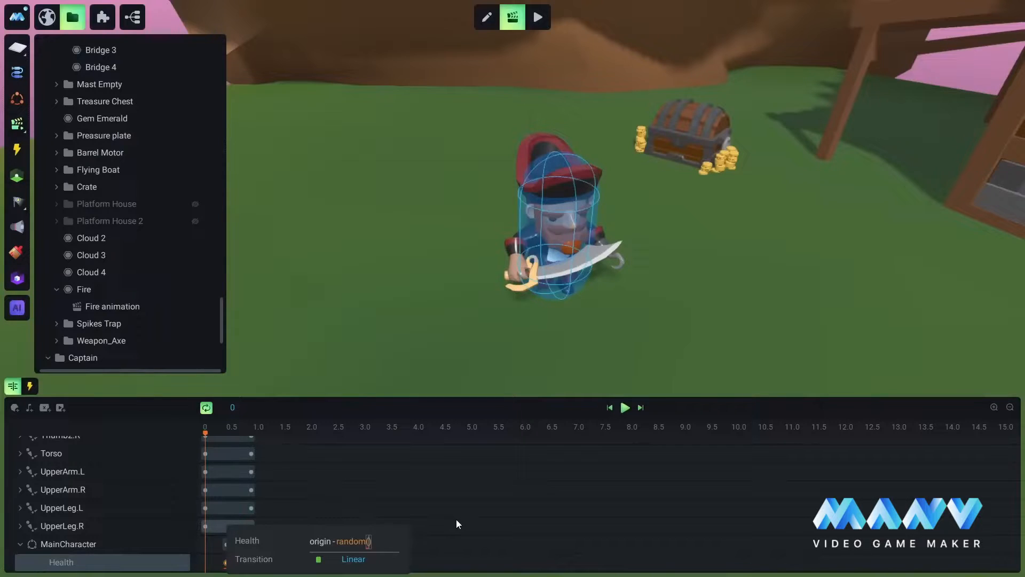
pyautogui.write('5,10')
pyautogui.press('Return')
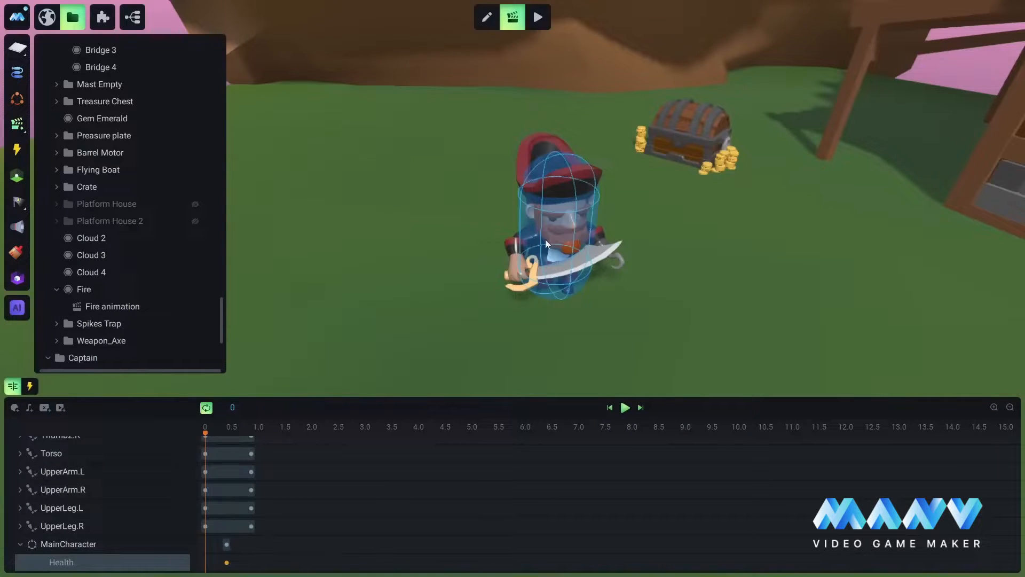
pyautogui.hotkey('ctrl', 's')
# Select the main character in the scene and open the Slash.fbx animation from its Anne New model
pyautogui.moveTo(635, 268); pyautogui.dragTo(508, 261, button='right')
pyautogui.scroll(-5, 596, 260)
pyautogui.moveTo(596, 261); pyautogui.dragTo(531, 235, button='right')
pyautogui.scroll(3, 482, 265)
pyautogui.moveTo(482, 265); pyautogui.dragTo(504, 207, button='right')
pyautogui.click(495, 183)
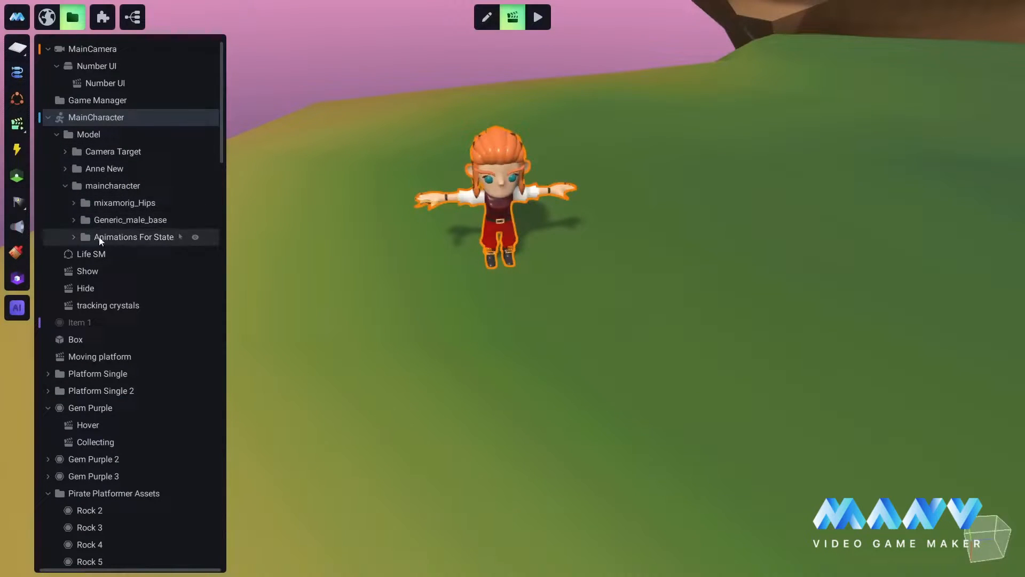
pyautogui.moveTo(450, 296); pyautogui.dragTo(502, 228, button='middle')
pyautogui.scroll(3, 566, 324)
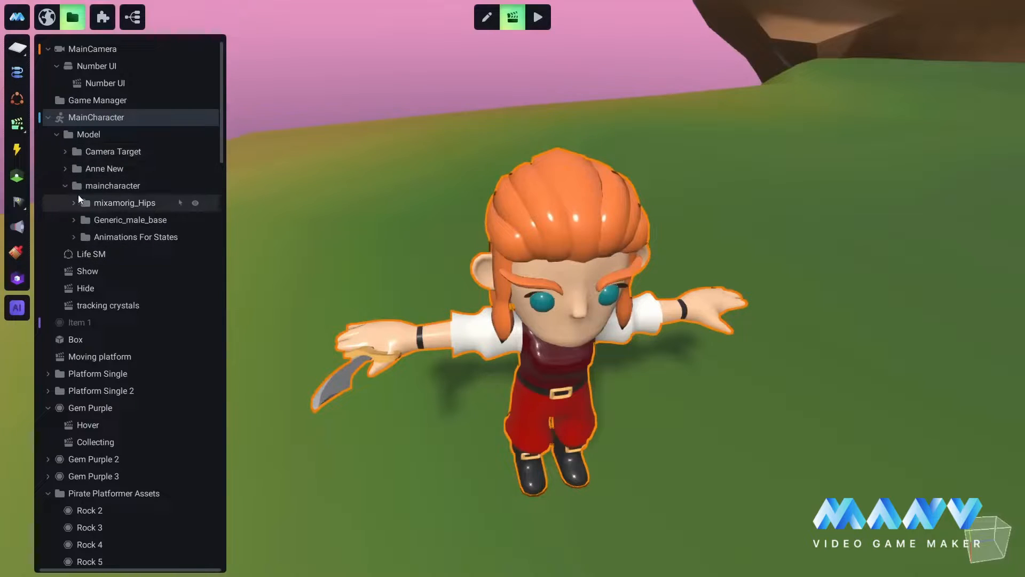
pyautogui.click(65, 169)
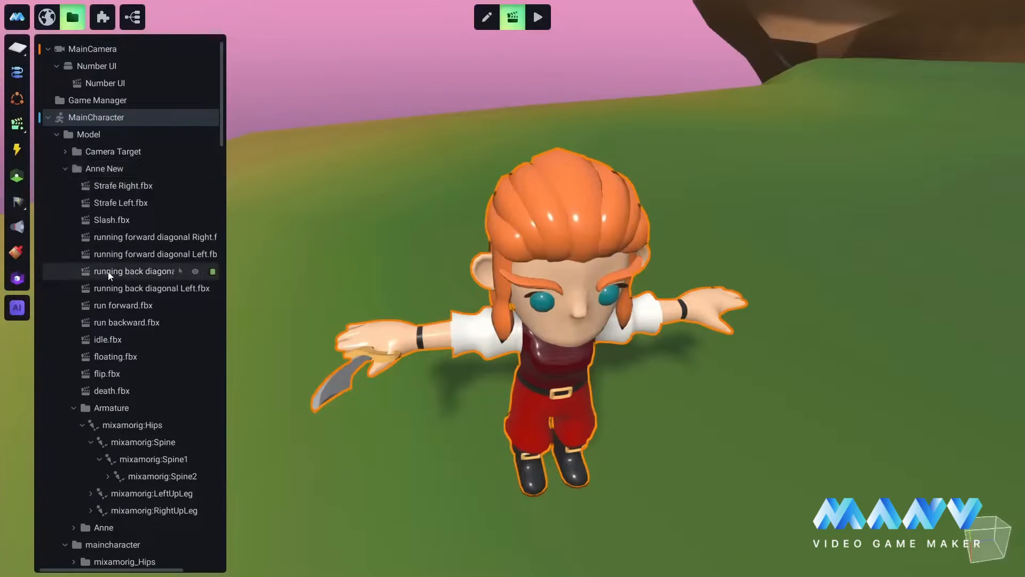
pyautogui.click(73, 408)
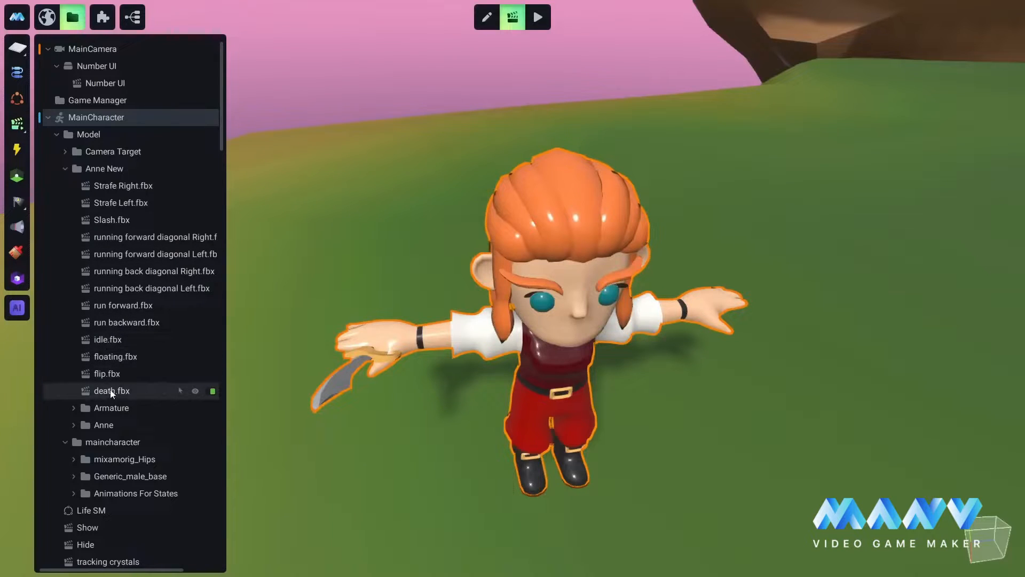
pyautogui.click(104, 221)
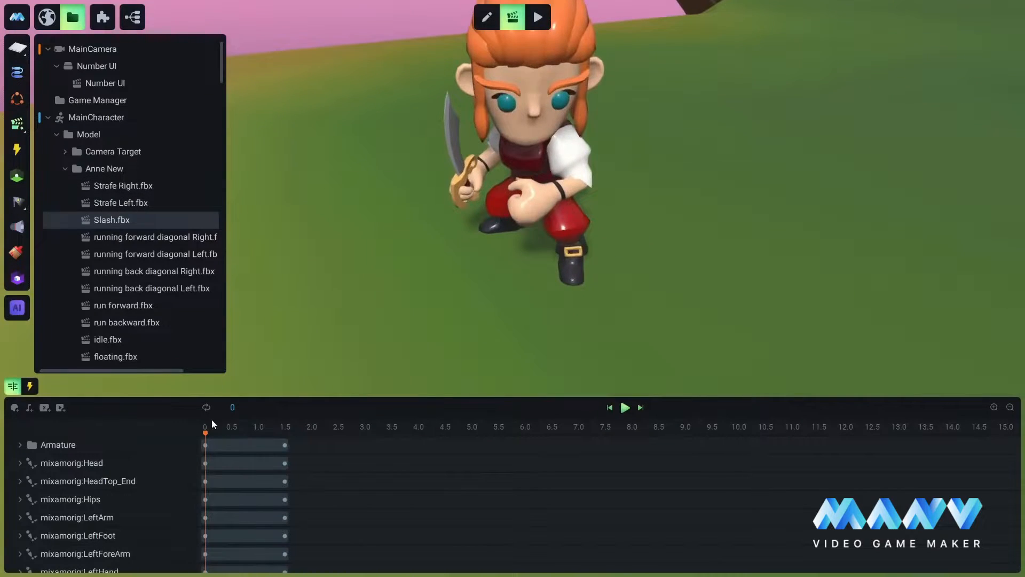
# Preview the main character's slash animation and scrub to the sword's hit moment at about 0.6
pyautogui.click(237, 428)
pyautogui.click(232, 428)
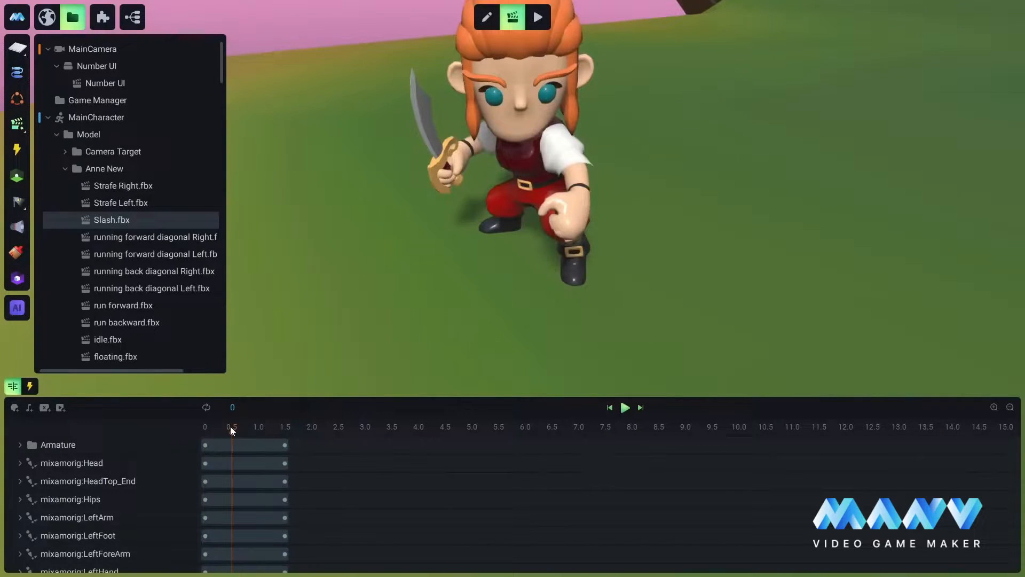
pyautogui.click(207, 426)
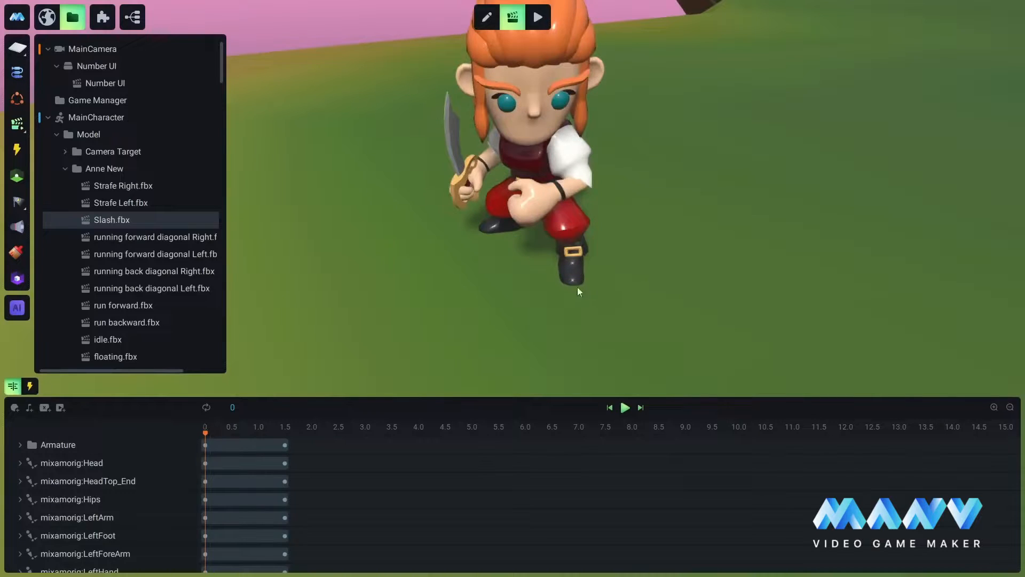
pyautogui.click(625, 408)
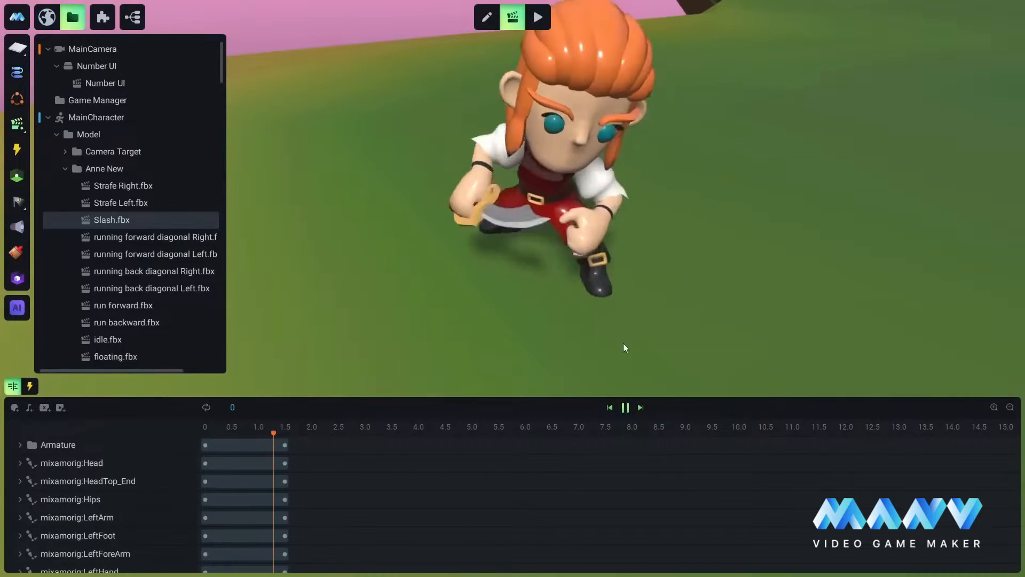
pyautogui.click(625, 408)
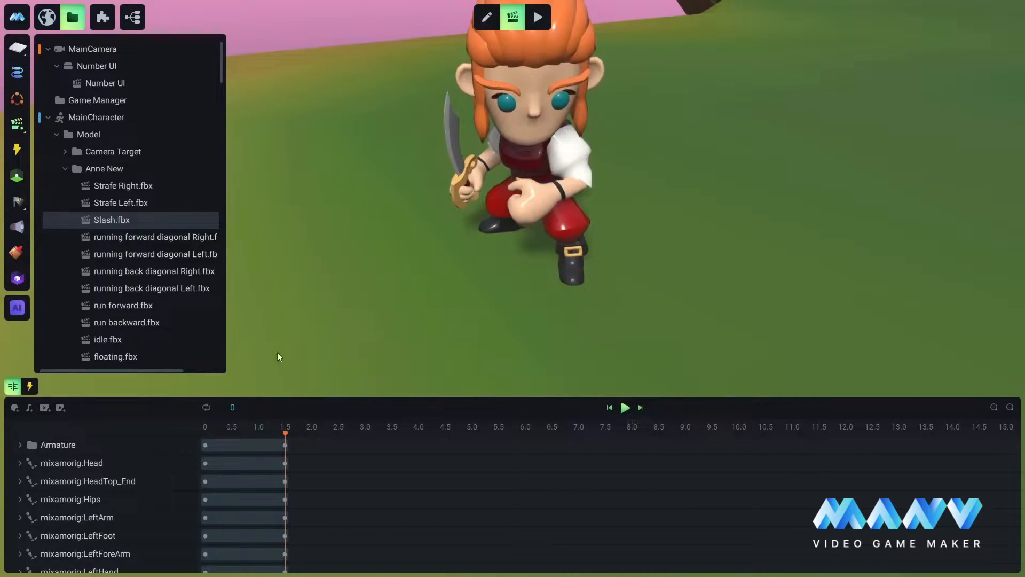
pyautogui.click(237, 427)
# Add the Captain as an object in the main character's Slash.fbx animation
pyautogui.scroll(-9, 92, 442)
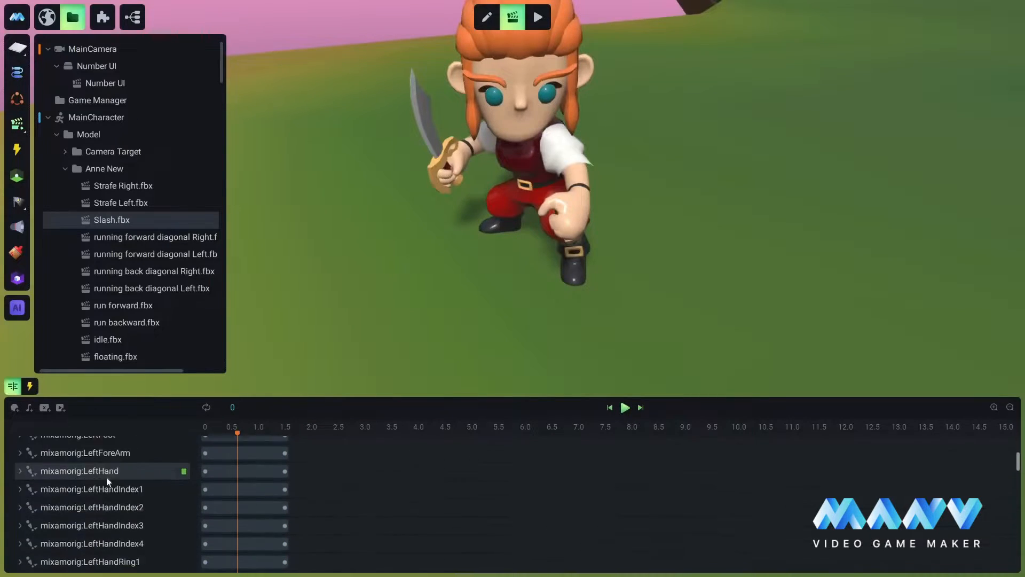
pyautogui.scroll(-5, 94, 491)
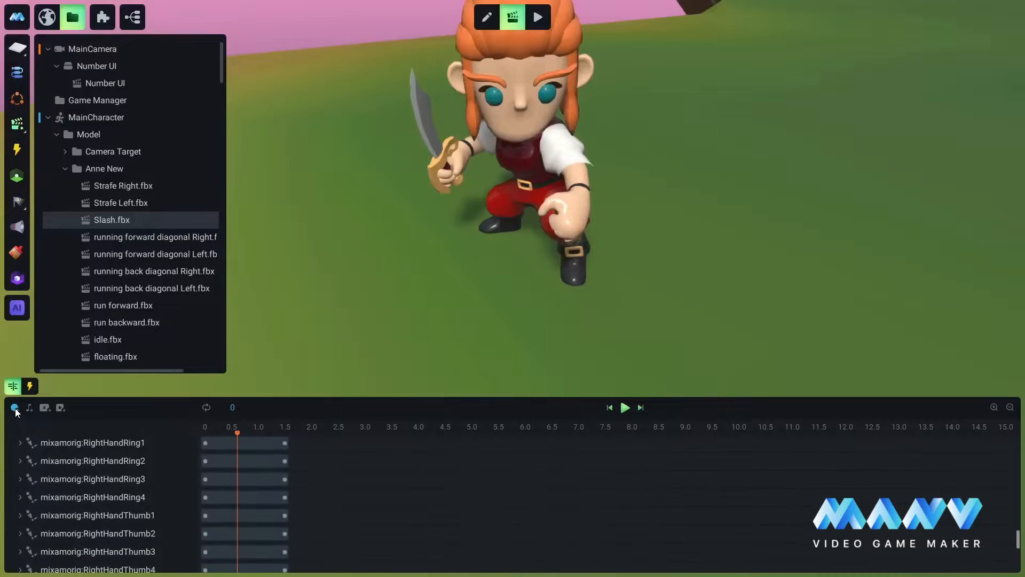
pyautogui.click(15, 407)
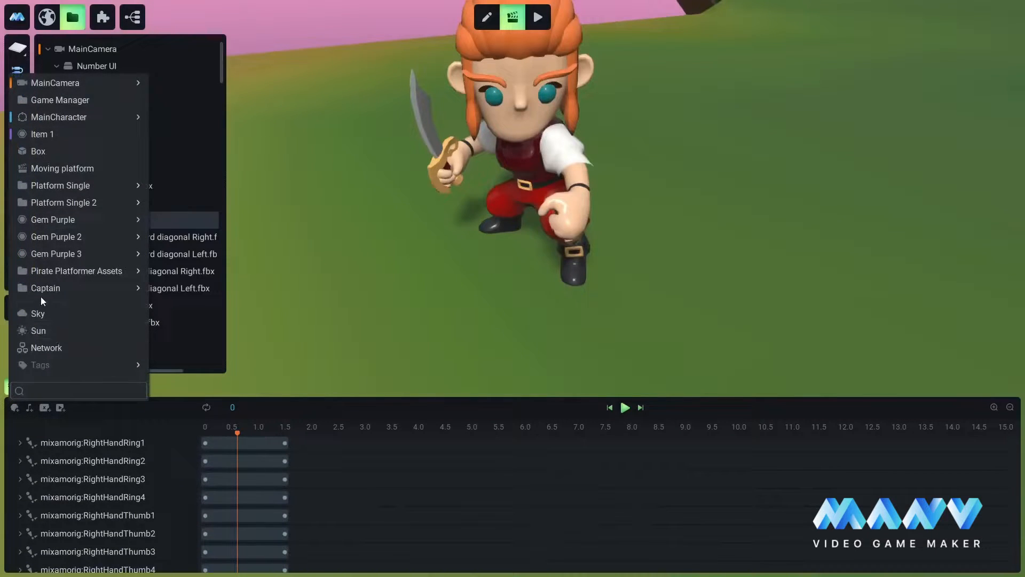
pyautogui.click(54, 288)
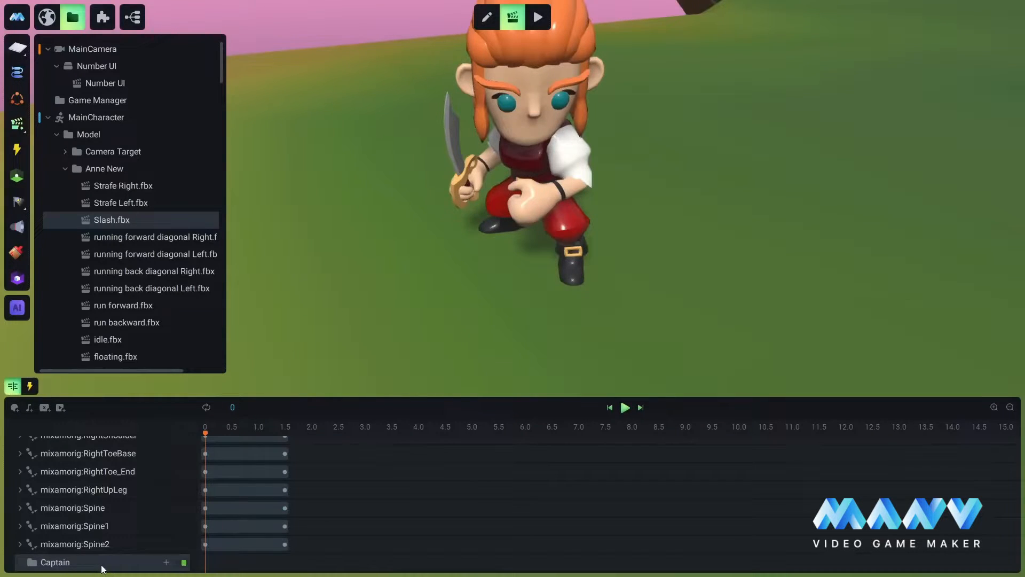
# Add the Captain's Health variable to the Slash.fbx animation and move its keyframe to 0.6
pyautogui.click(166, 563)
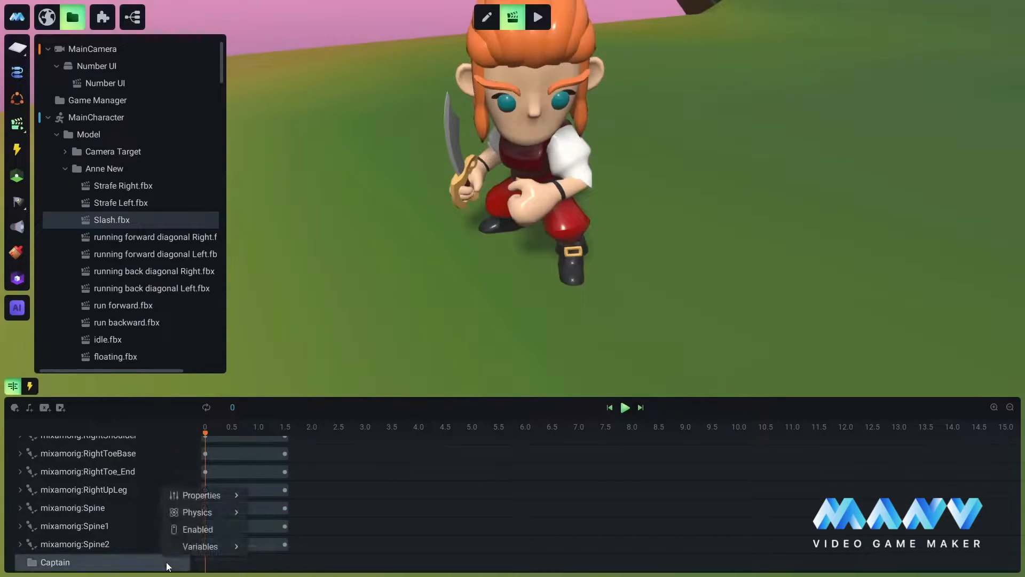
pyautogui.moveTo(194, 547)
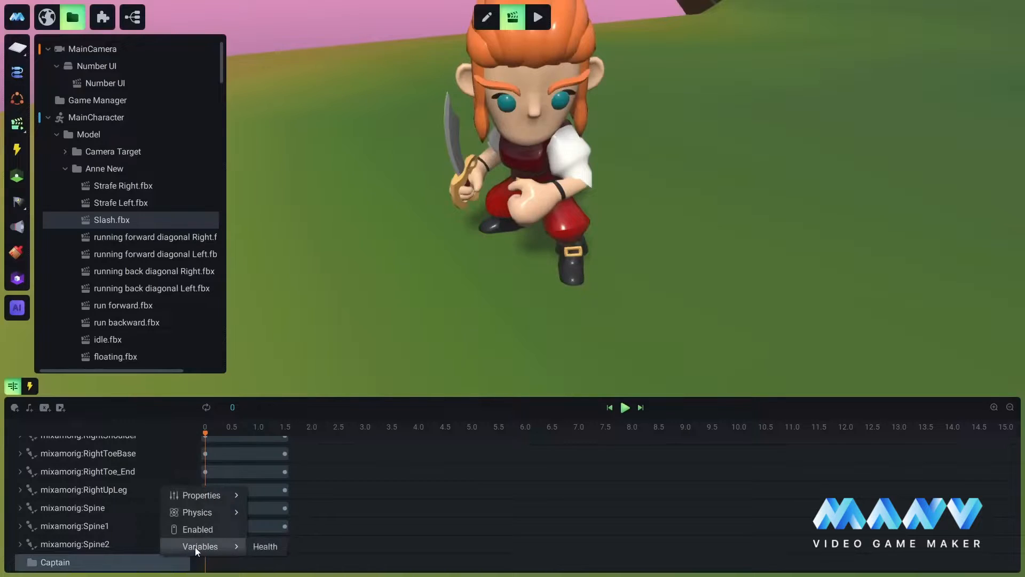
pyautogui.click(267, 547)
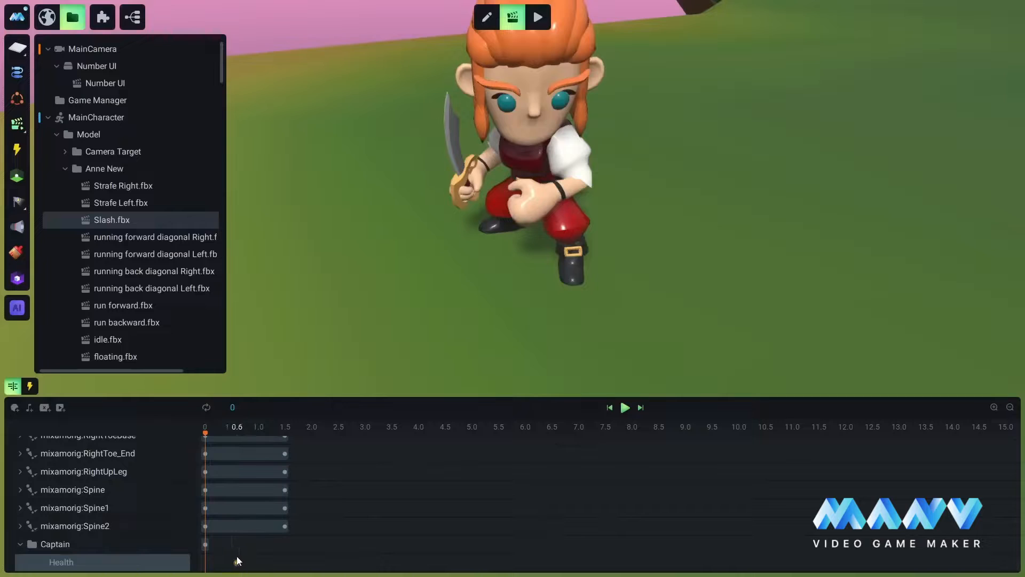
pyautogui.click(237, 561)
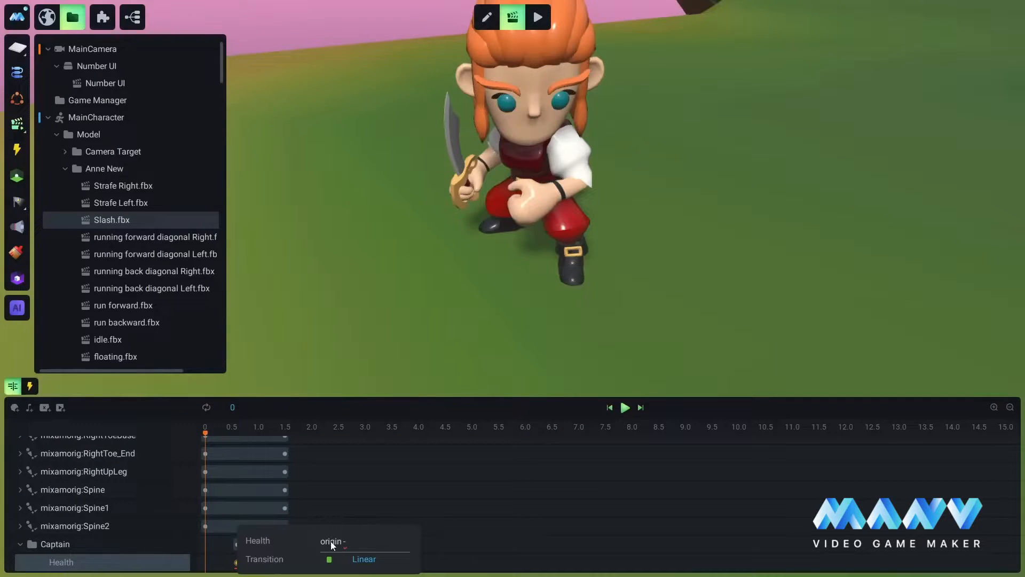
# Set the Captain's Health keyframe to origin-random(10,20), check the animation's triggers, and save the project
pyautogui.write('- random')
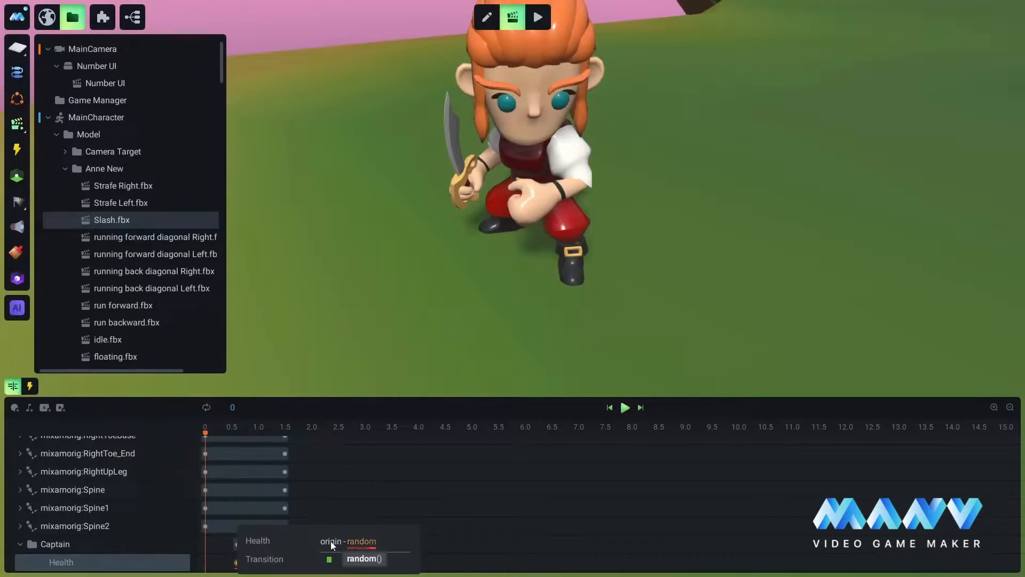
pyautogui.press('Return')
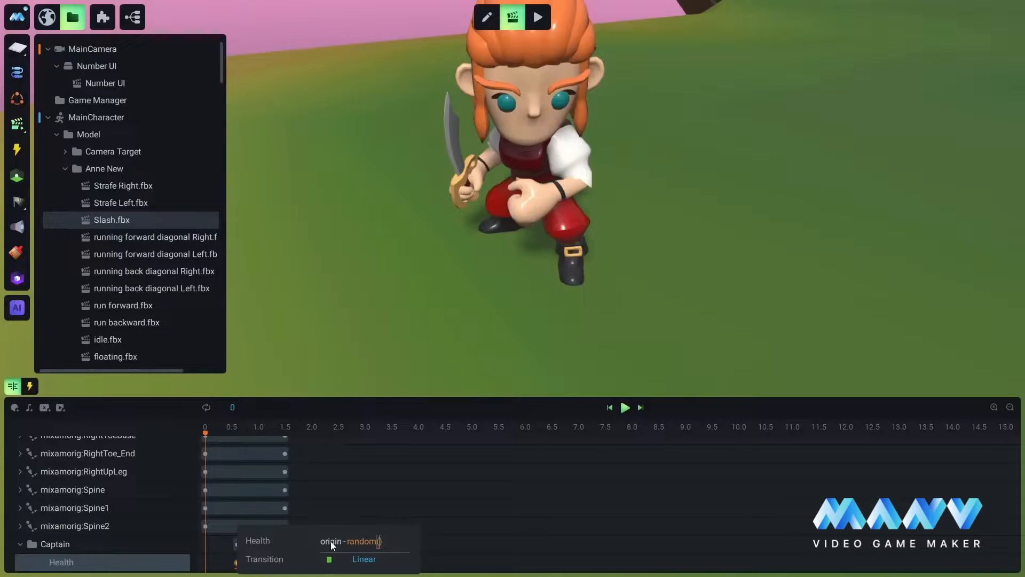
pyautogui.write('10,')
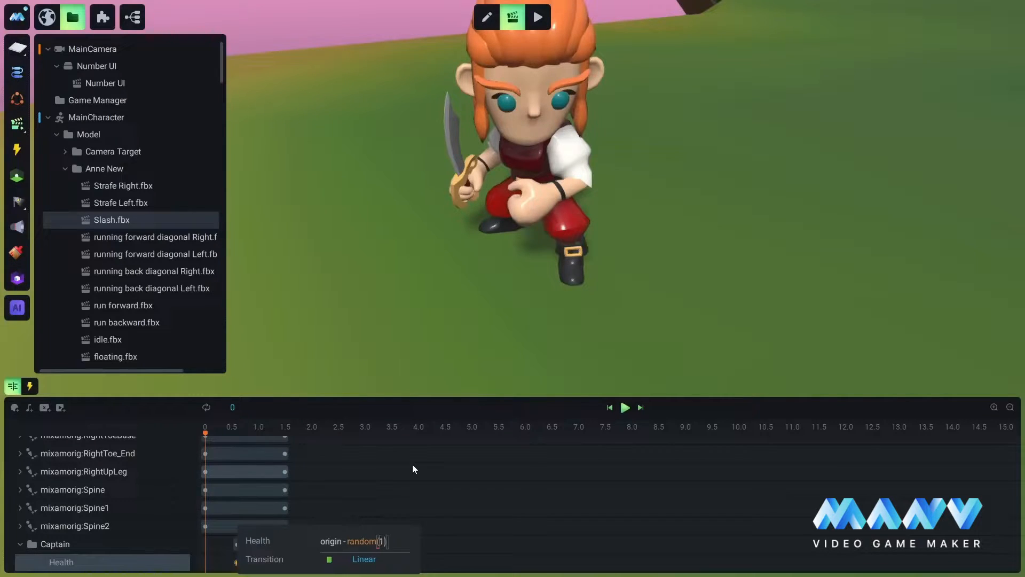
pyautogui.write('20')
pyautogui.press('Return')
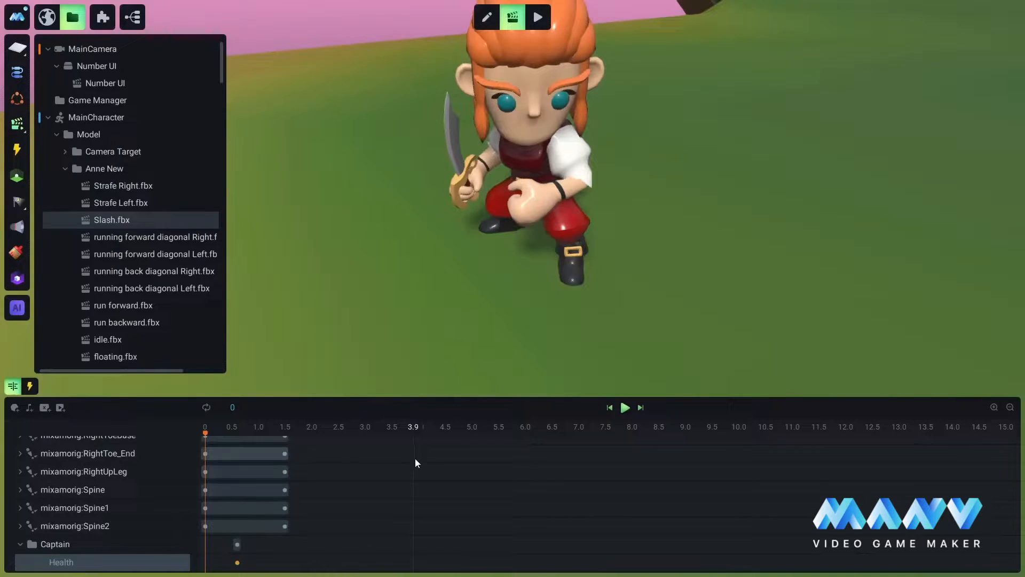
pyautogui.click(30, 385)
pyautogui.click(13, 389)
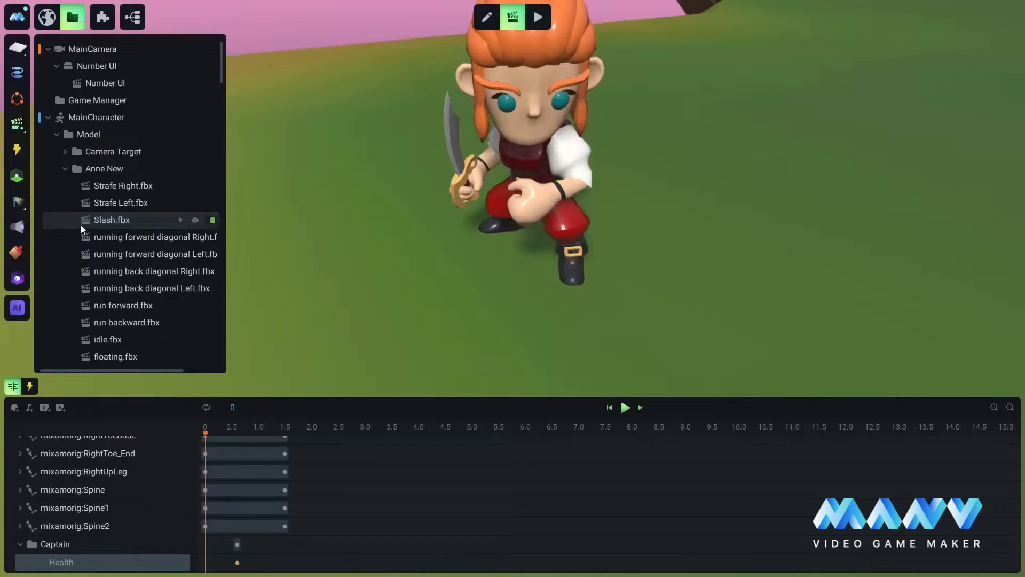
pyautogui.hotkey('ctrl', 's')
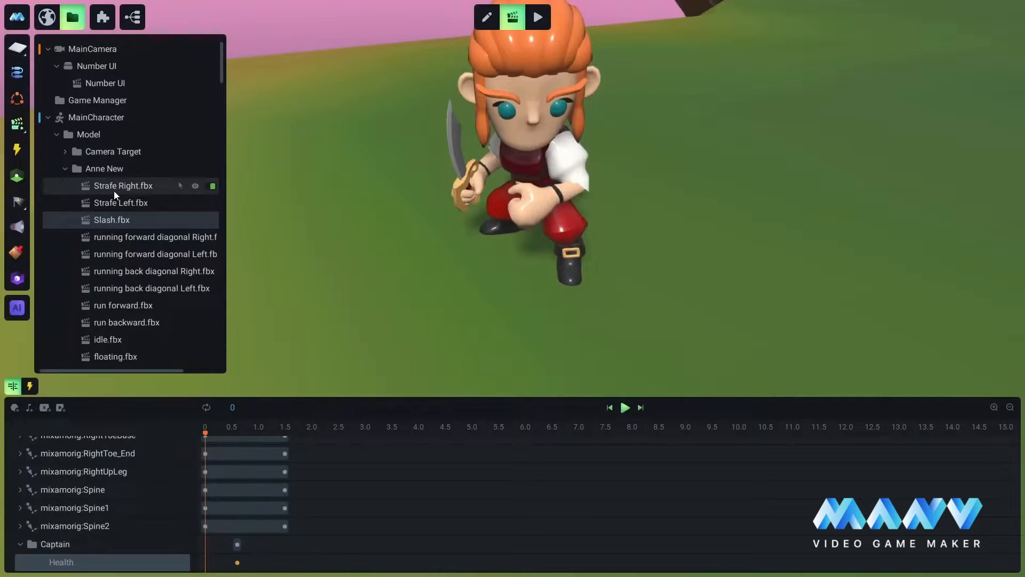
# Duplicate the Idle animation in the main character's Animations For States folder
pyautogui.click(65, 169)
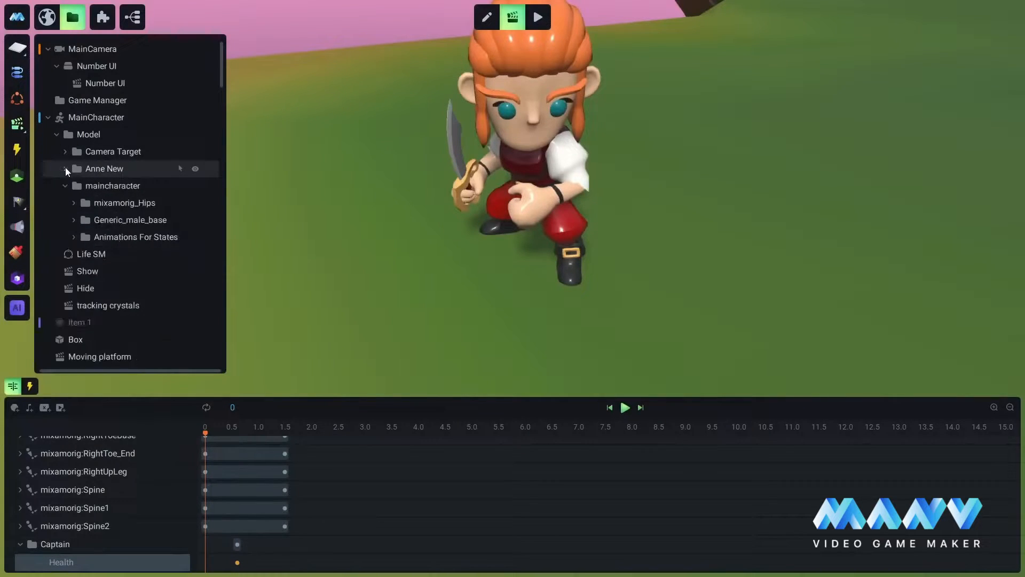
pyautogui.click(74, 237)
pyautogui.click(117, 253)
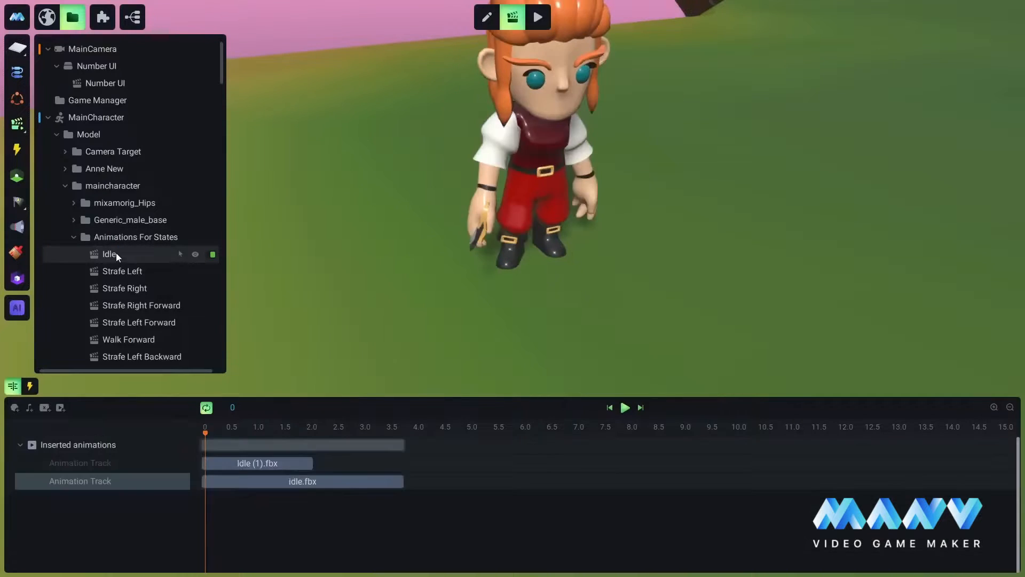
pyautogui.scroll(-3, 134, 209)
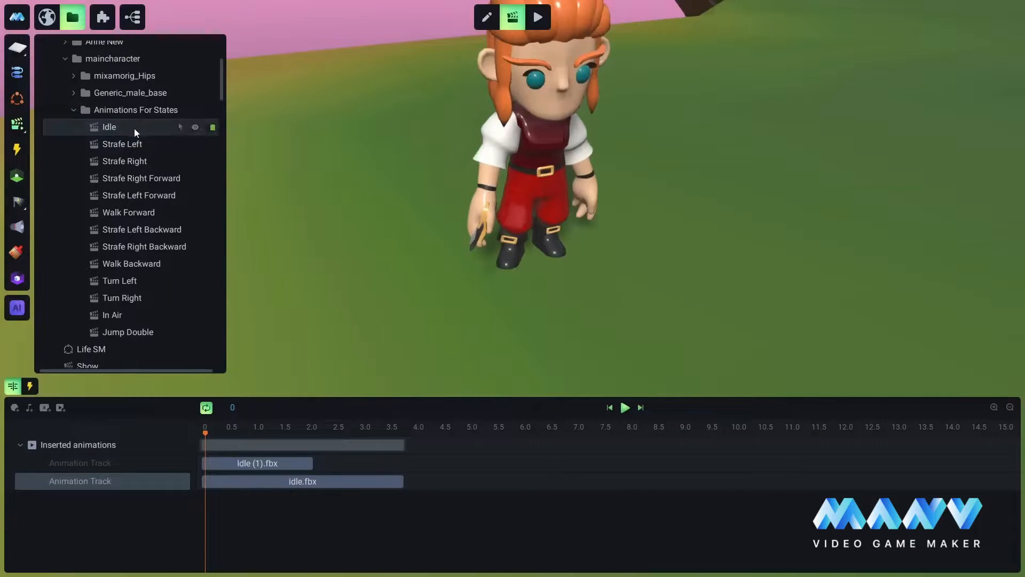
pyautogui.rightClick(113, 128)
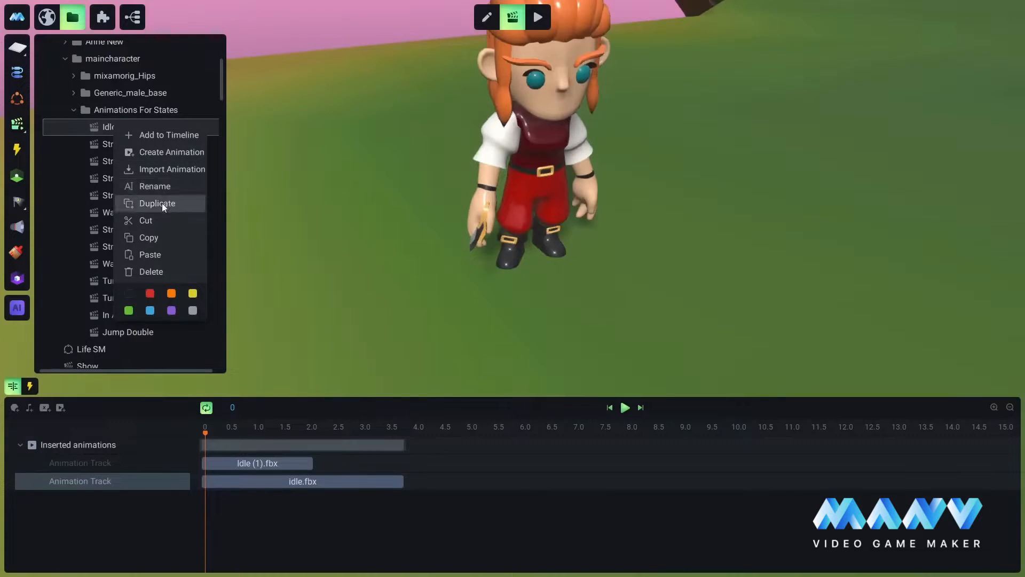
pyautogui.click(162, 202)
# Rename the duplicated Idle 2 animation as Attack
pyautogui.click(111, 128)
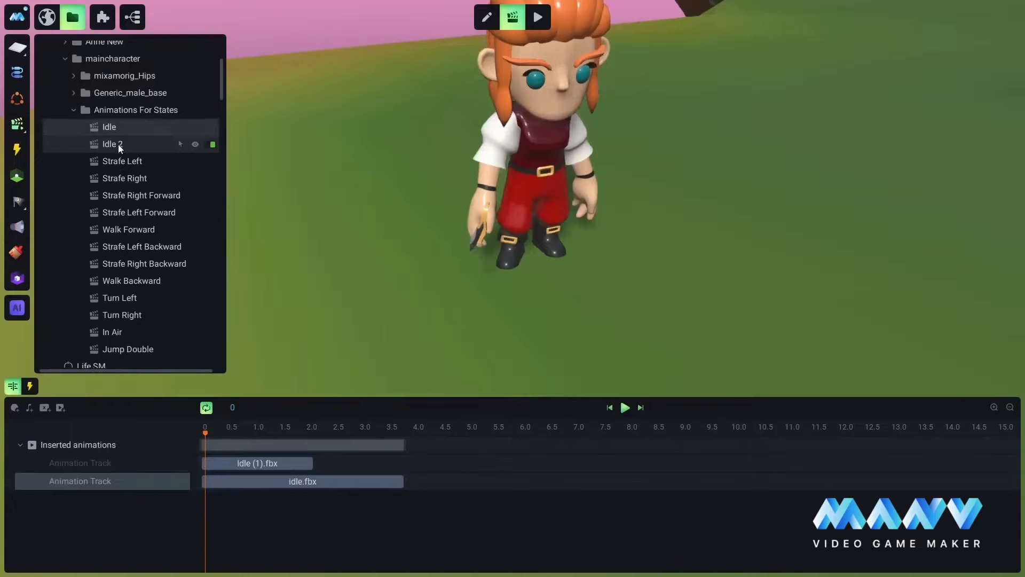
pyautogui.click(119, 145)
pyautogui.rightClick(116, 143)
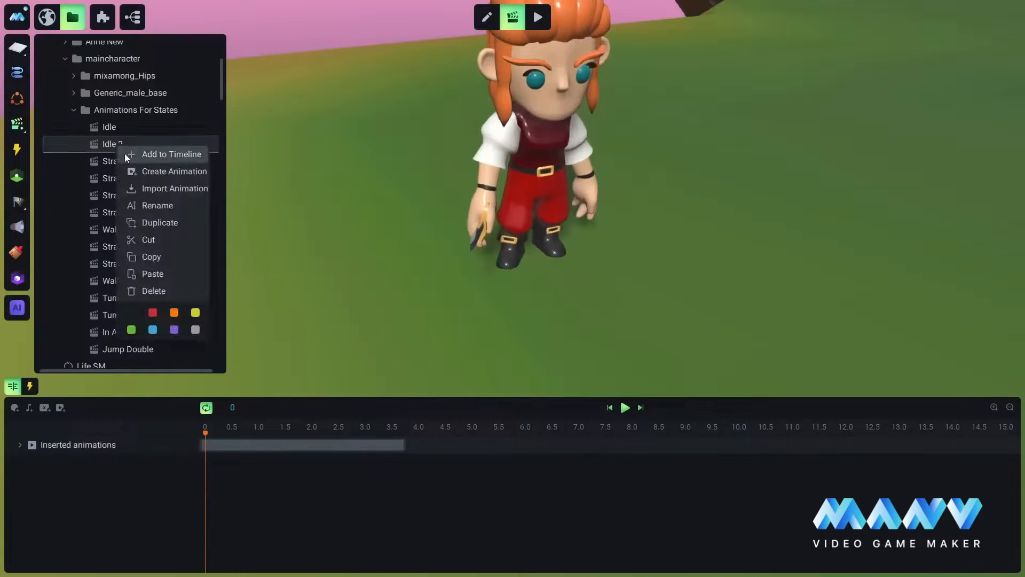
pyautogui.click(165, 203)
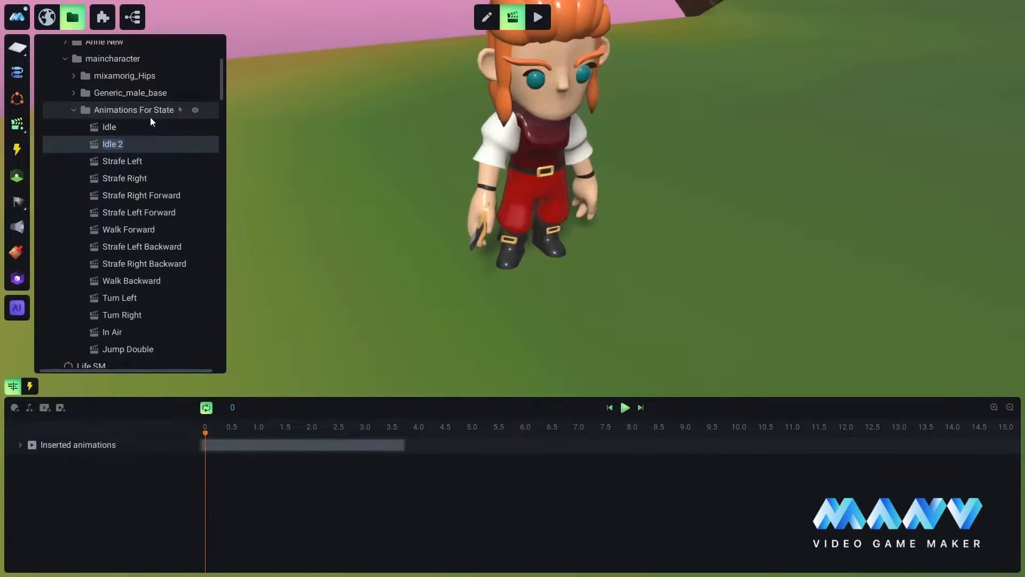
pyautogui.write('Attack')
# Delete both inserted idle animation tracks from the Attack animation
pyautogui.click(20, 444)
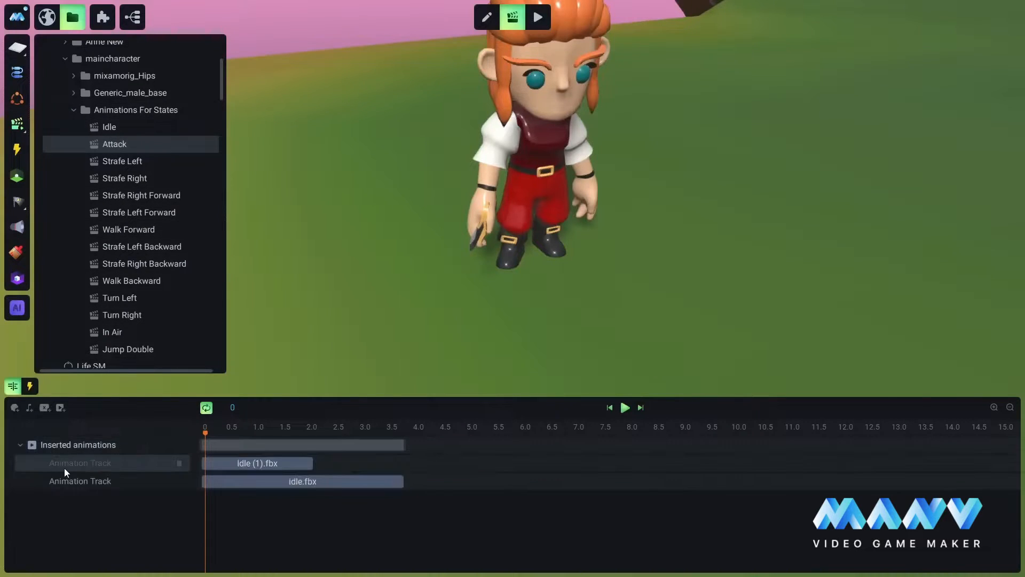
pyautogui.rightClick(115, 459)
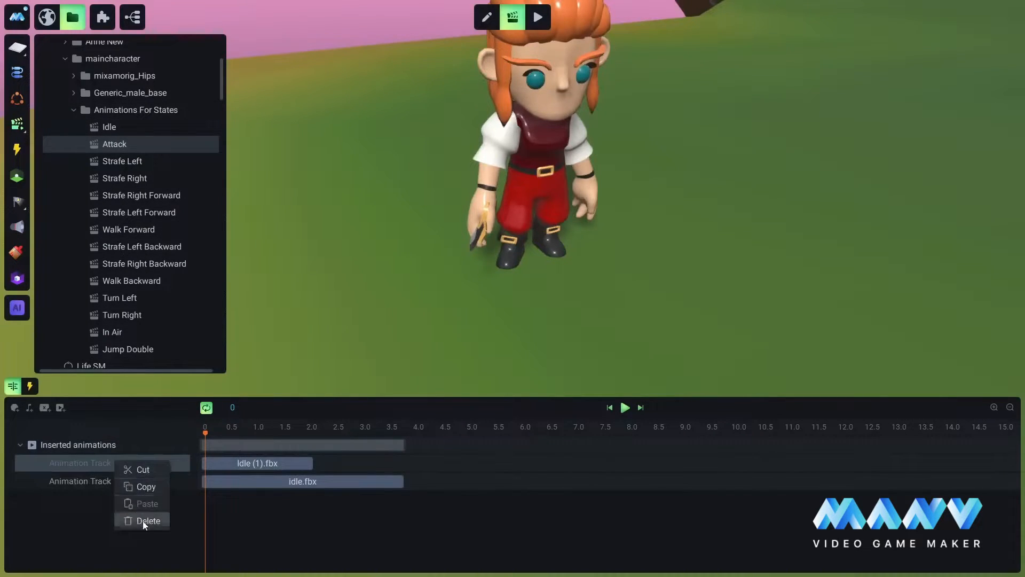
pyautogui.click(142, 521)
pyautogui.rightClick(133, 478)
pyautogui.click(157, 525)
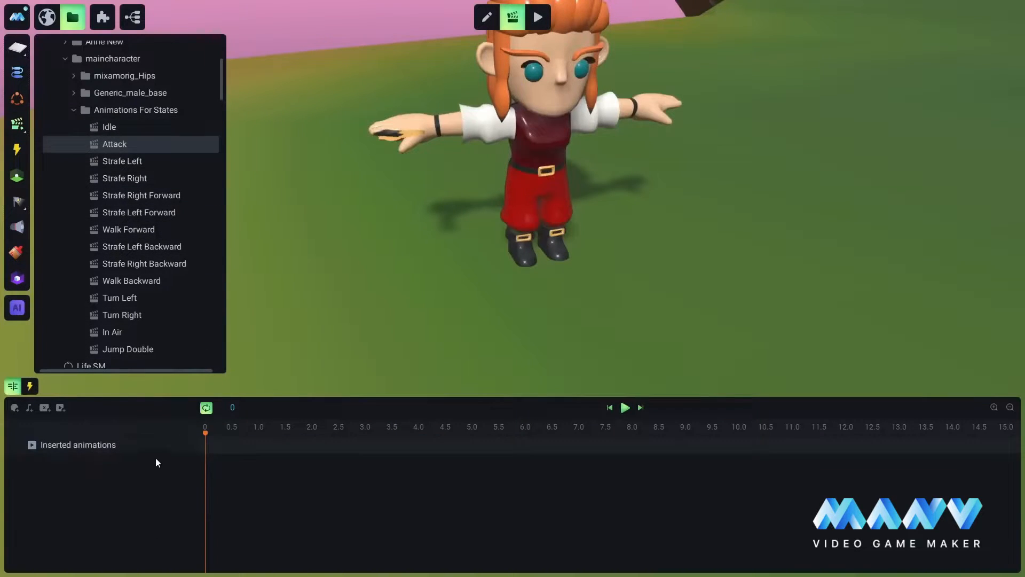
# Add a new animation track to Attack and insert the main character's Slash.fbx from Anne New at time 0
pyautogui.click(165, 444)
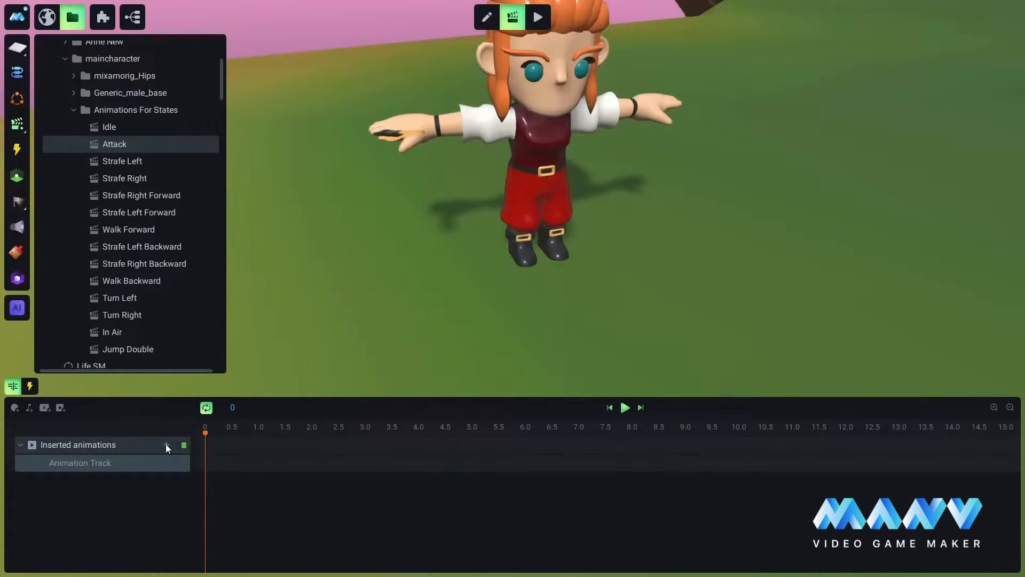
pyautogui.click(205, 465)
pyautogui.moveTo(259, 326)
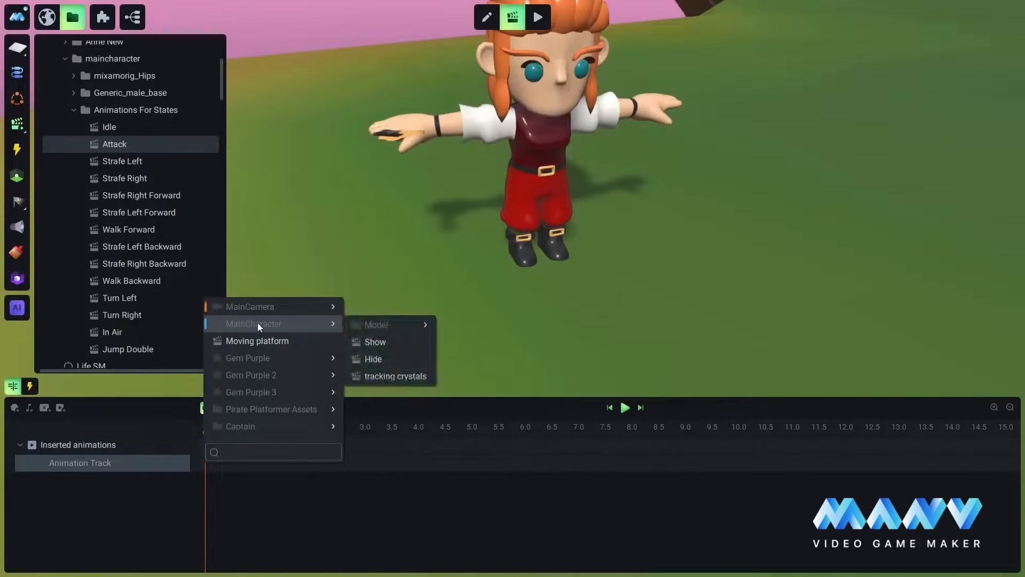
pyautogui.moveTo(389, 325)
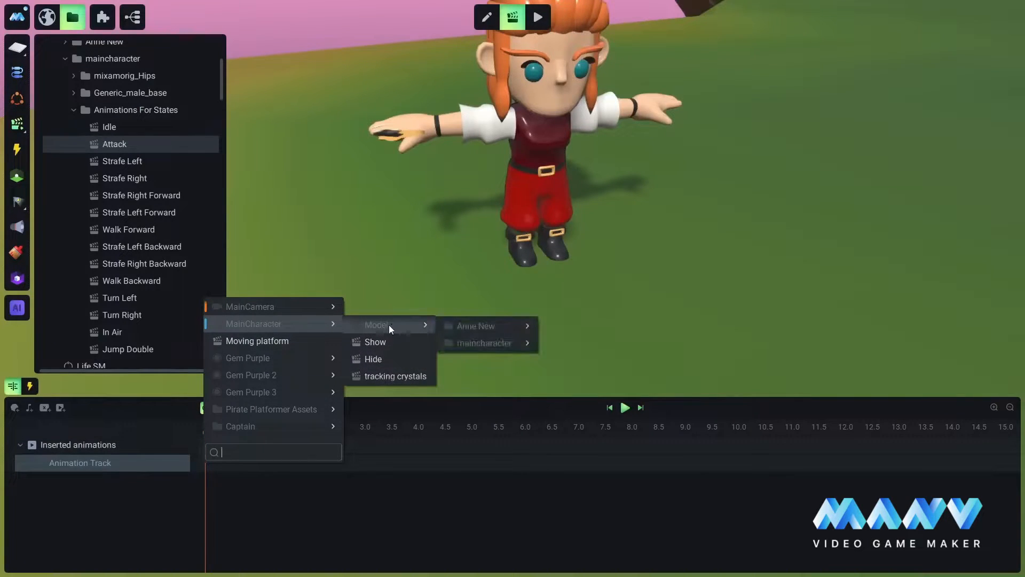
pyautogui.moveTo(511, 324)
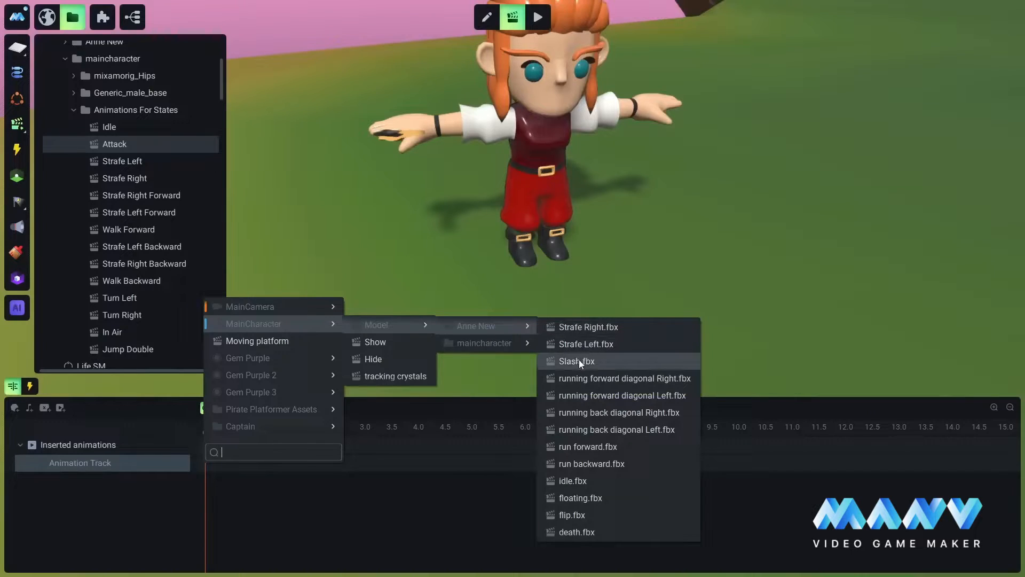
pyautogui.click(578, 362)
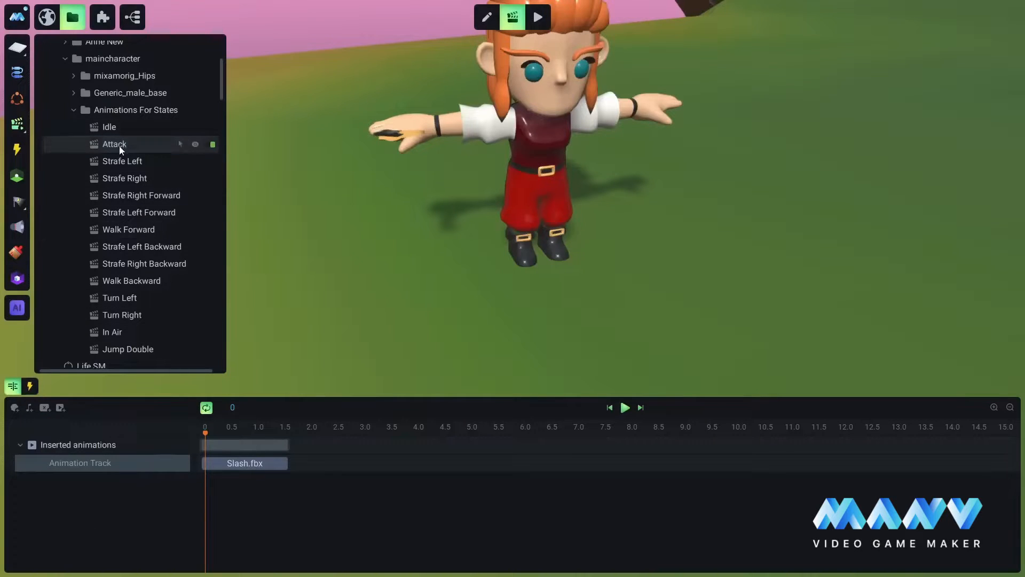
# Add a Key Pressed trigger for ALT to the Attack animation, joined to the existing triggers with AND
pyautogui.click(30, 386)
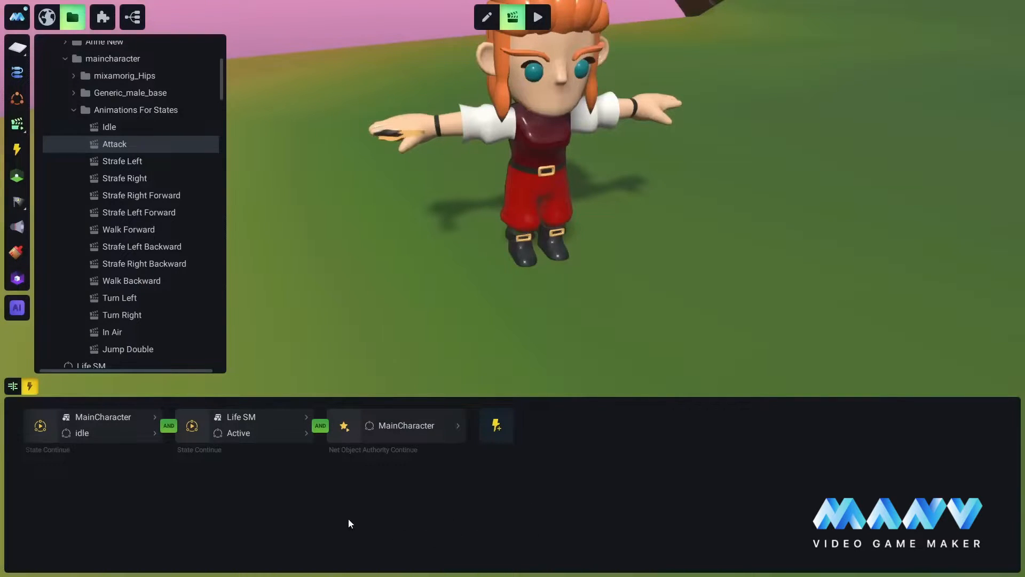
pyautogui.click(498, 429)
pyautogui.moveTo(551, 438)
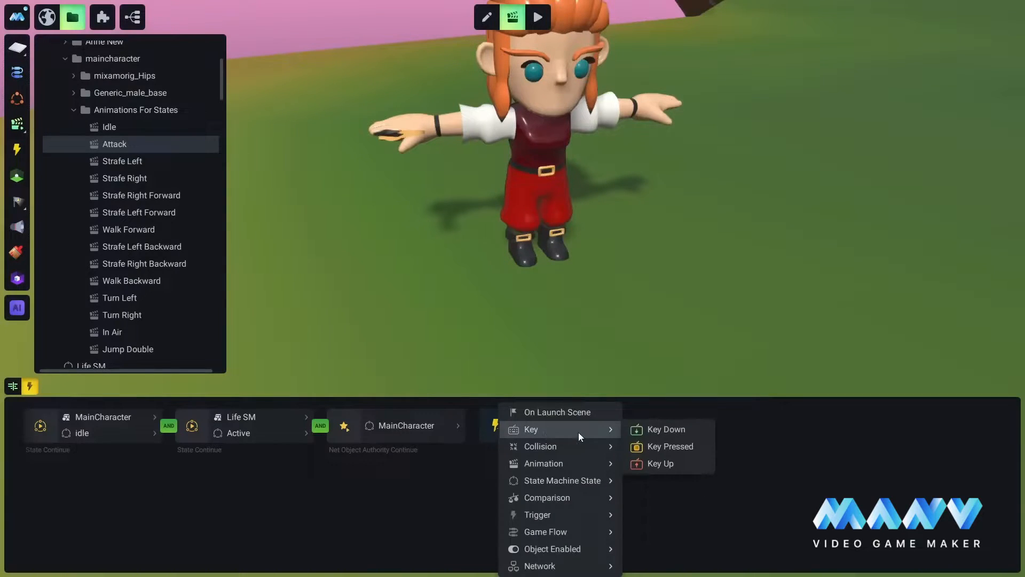
pyautogui.click(682, 447)
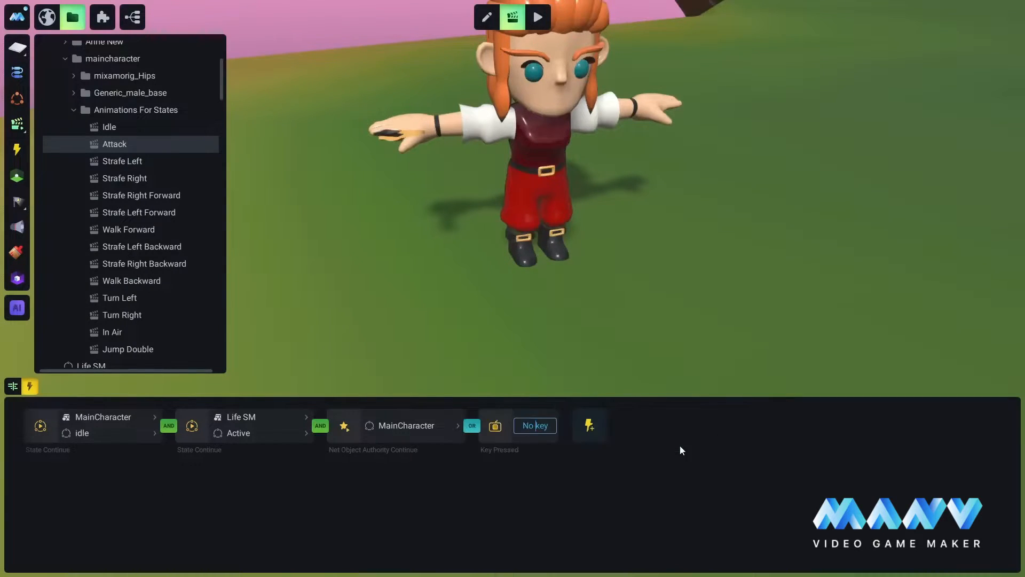
pyautogui.click(472, 427)
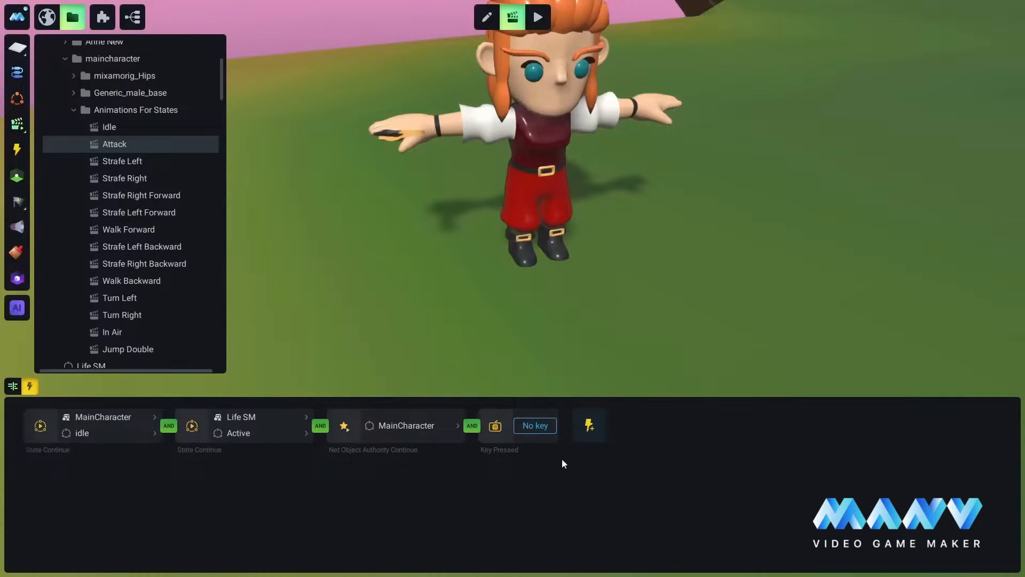
pyautogui.press('alt')
# Add a Collision Continue trigger to the Attack animation, joined with AND
pyautogui.click(594, 425)
pyautogui.moveTo(644, 446)
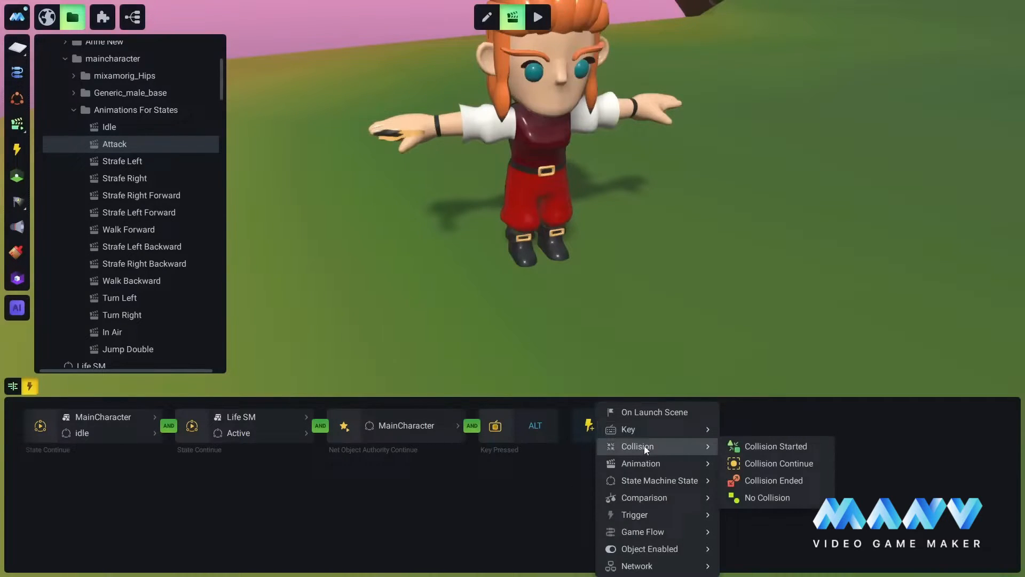
pyautogui.click(791, 463)
pyautogui.click(566, 425)
pyautogui.click(566, 425)
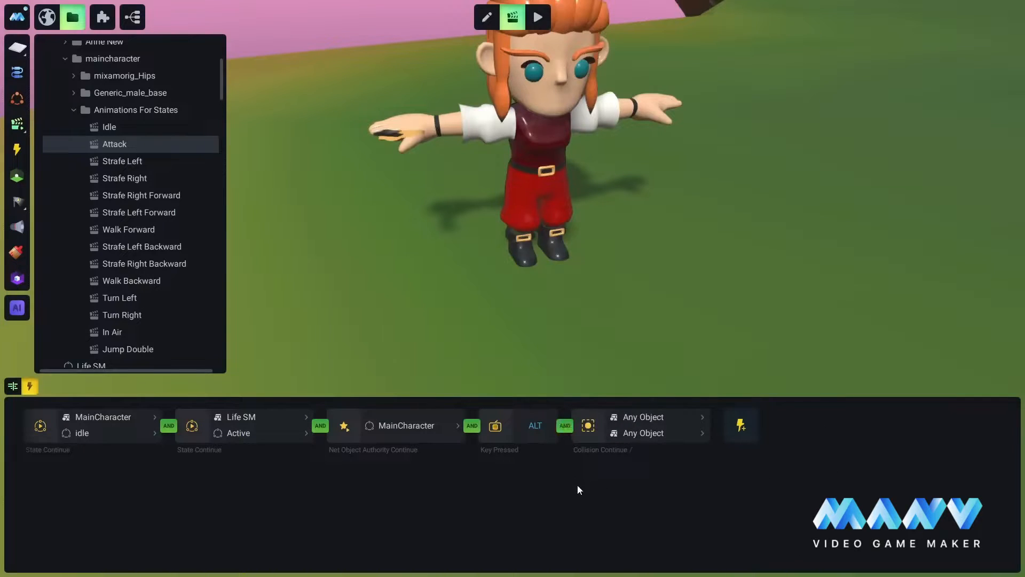
# Set the Collision Continue trigger to detect MainCharacter colliding with the Captain's Near area
pyautogui.click(643, 417)
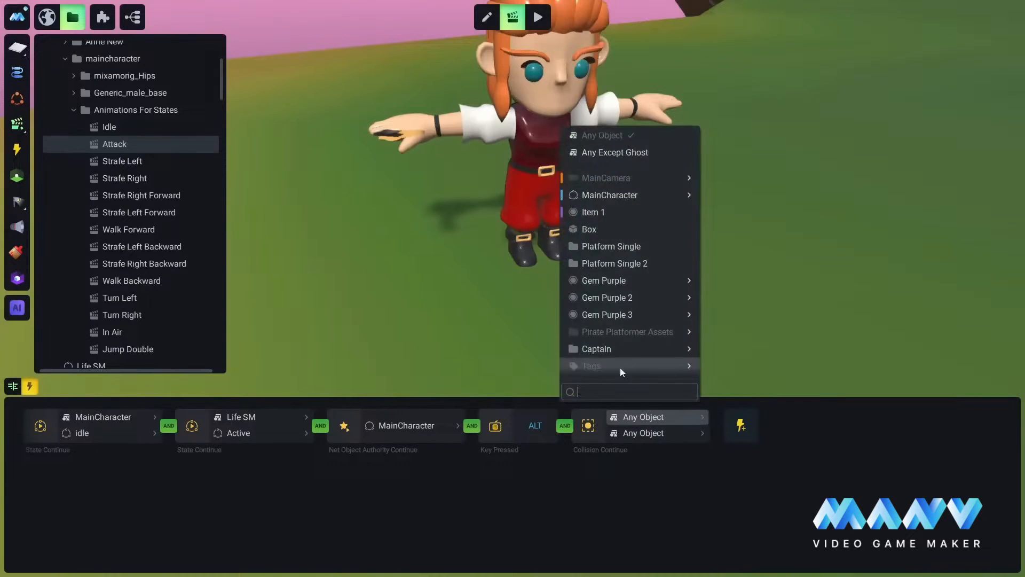
pyautogui.click(618, 199)
pyautogui.click(637, 435)
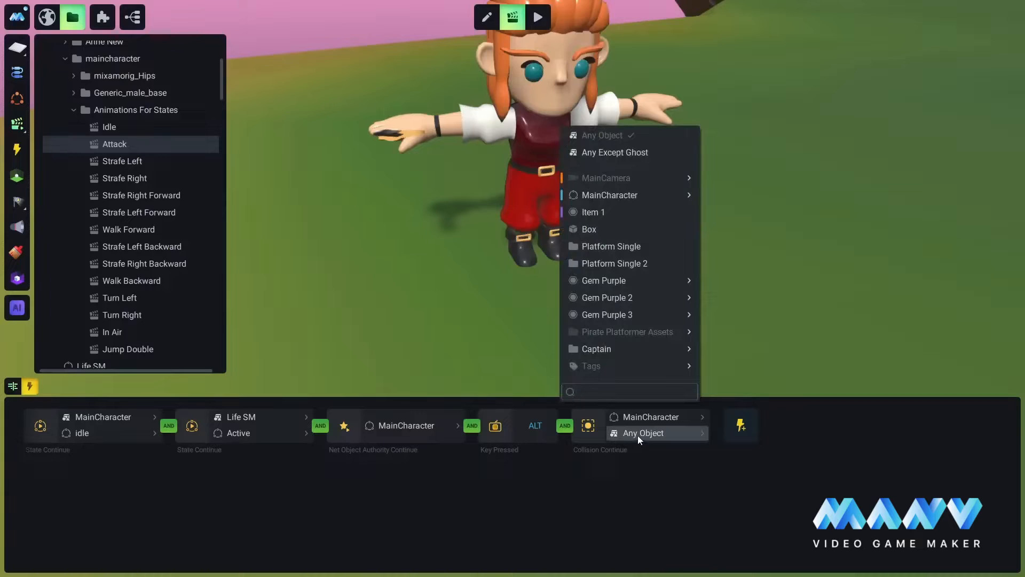
pyautogui.moveTo(649, 353)
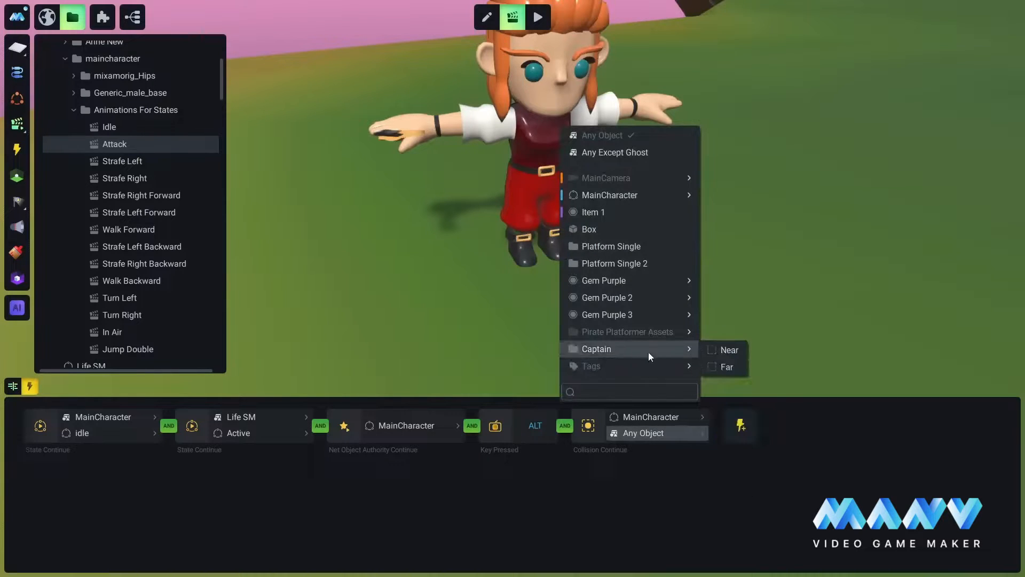
pyautogui.click(730, 353)
pyautogui.press('s')
pyautogui.moveTo(607, 295); pyautogui.dragTo(685, 199, button='right')
pyautogui.press('s')
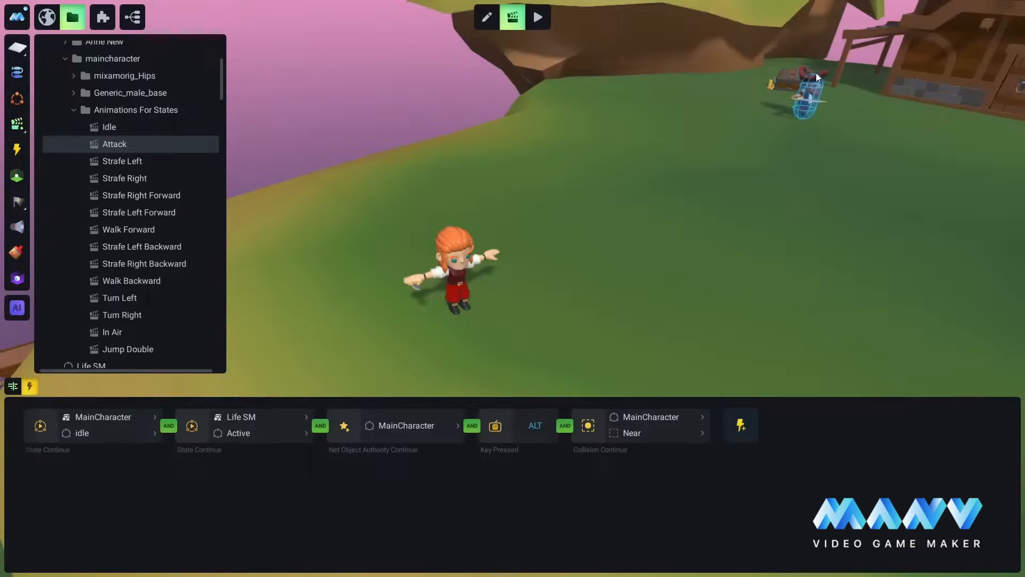
# Preview the Attack animation and compare its triggers with those of the Idle animation
pyautogui.click(13, 385)
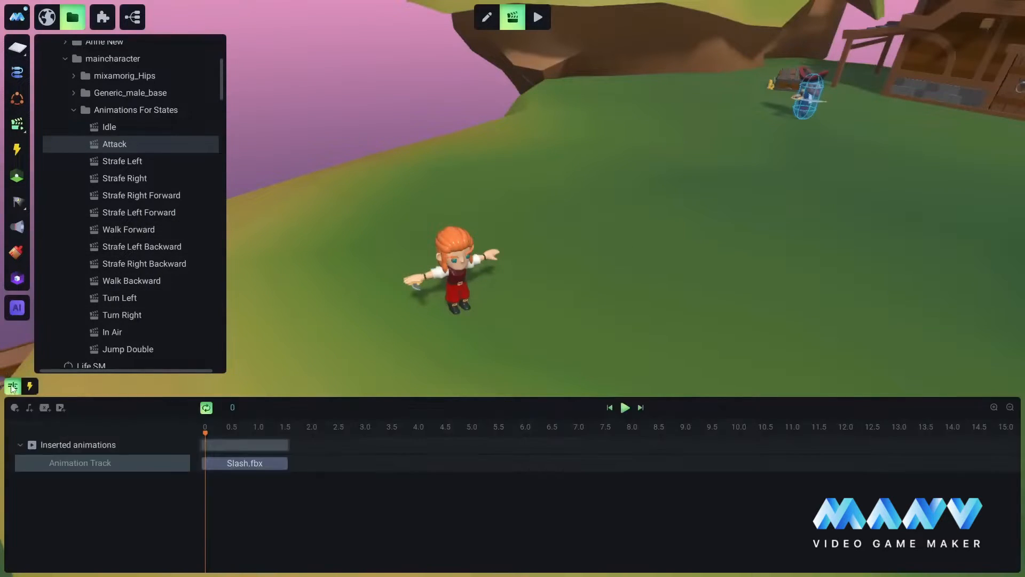
pyautogui.click(622, 407)
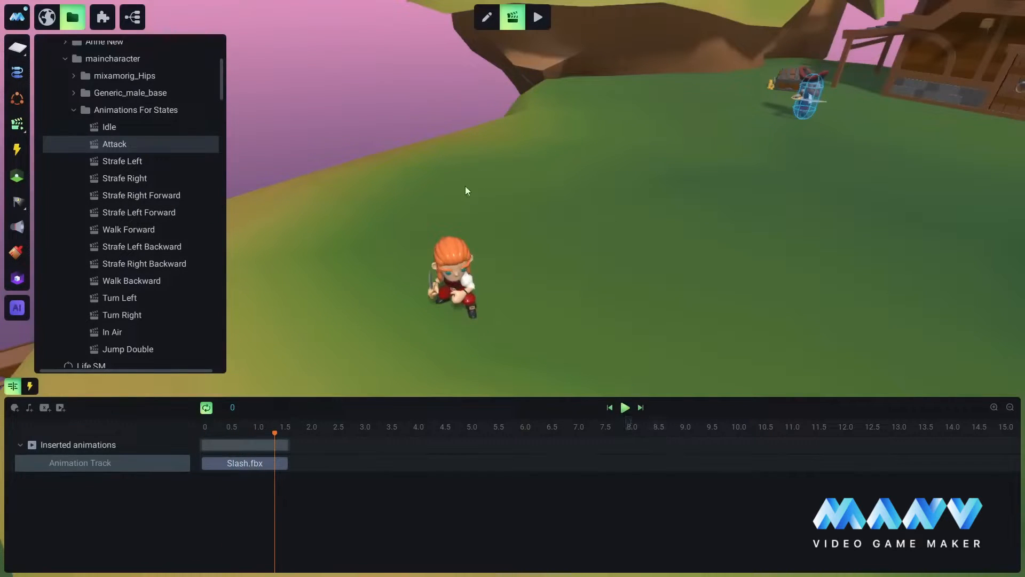
pyautogui.click(113, 128)
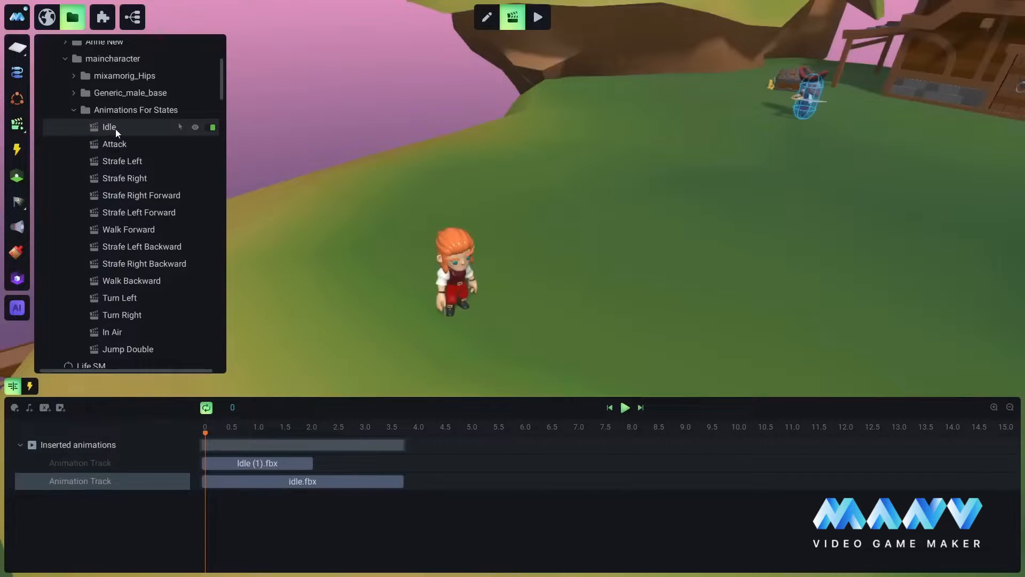
pyautogui.click(29, 387)
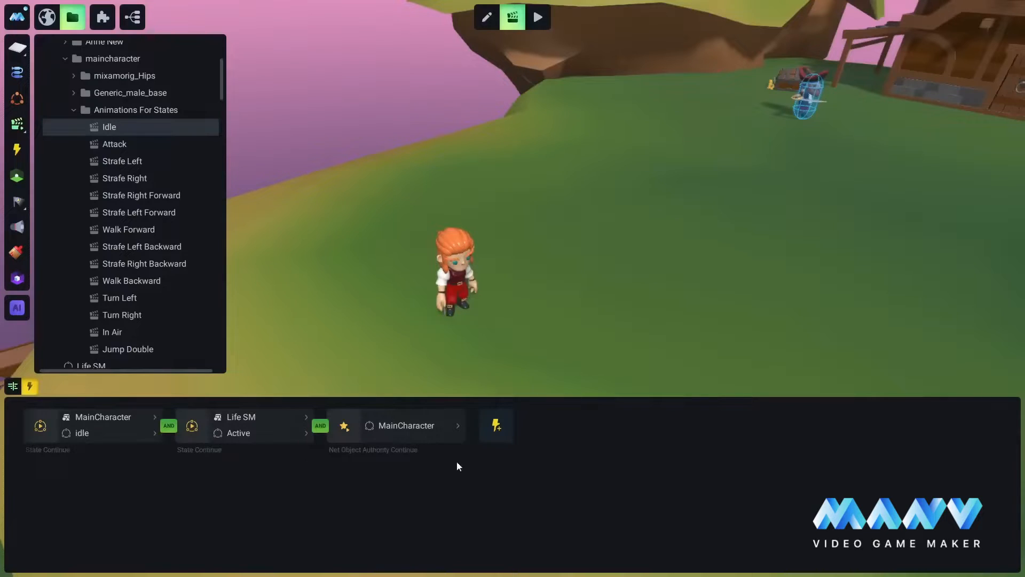
pyautogui.click(113, 144)
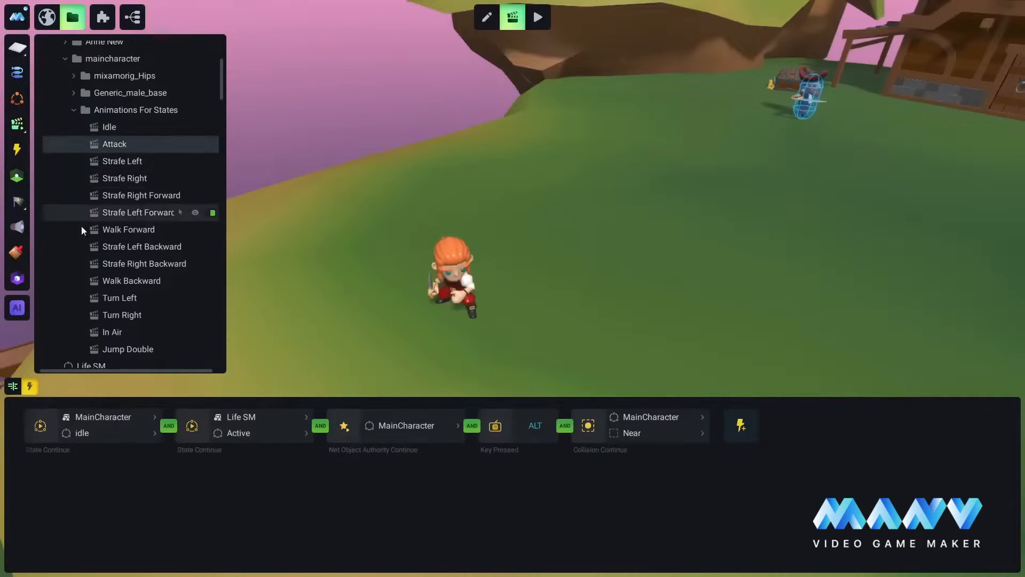
pyautogui.click(114, 127)
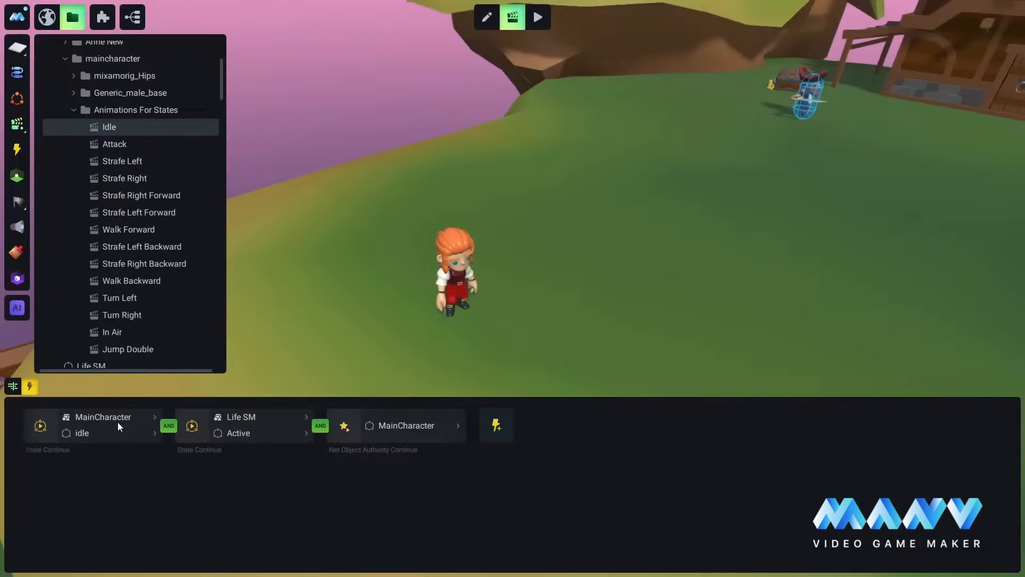
pyautogui.click(110, 143)
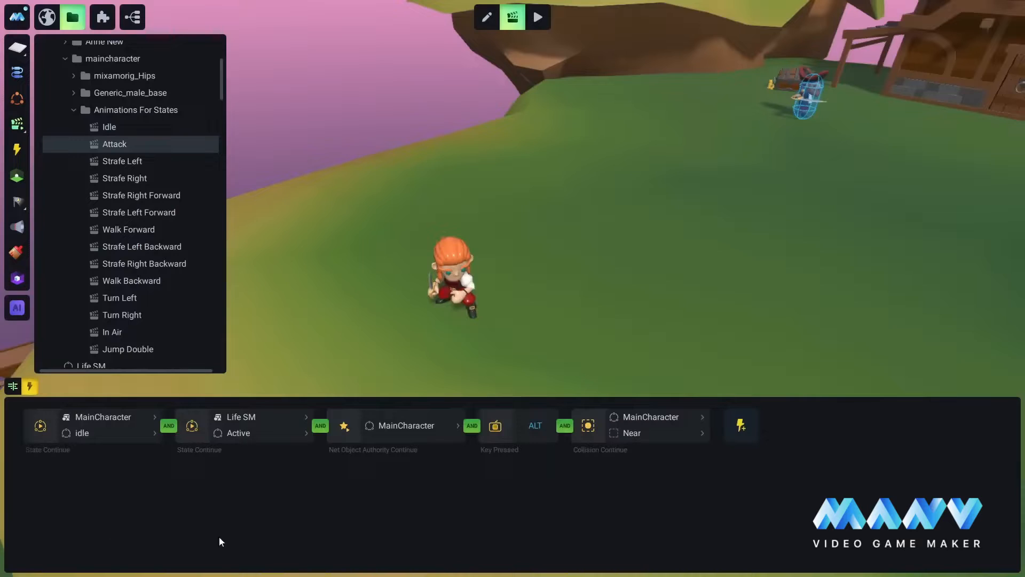
# Add a negated Animation Continue trigger to the Idle animation, joined to the existing triggers with AND
pyautogui.click(119, 127)
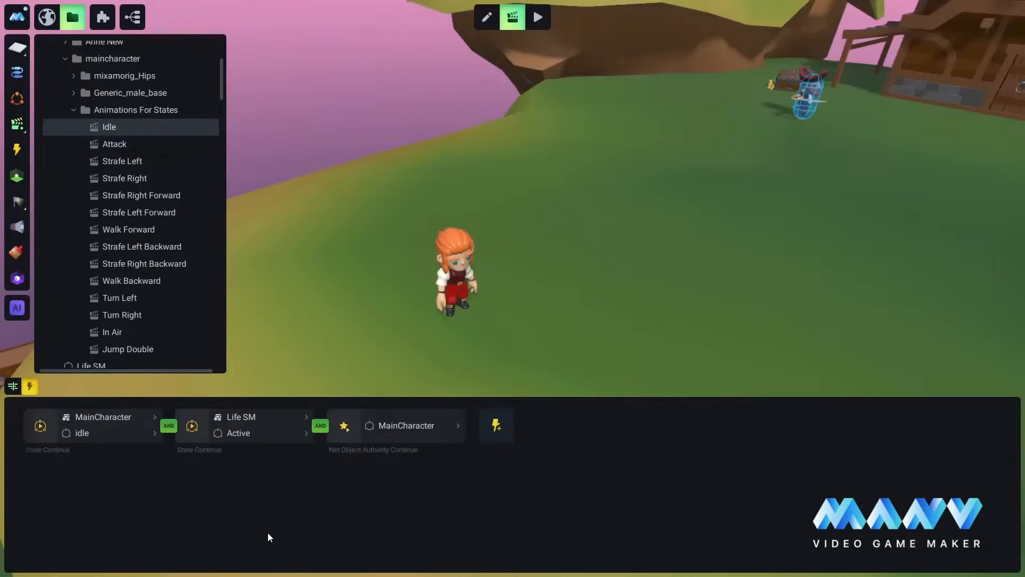
pyautogui.click(496, 426)
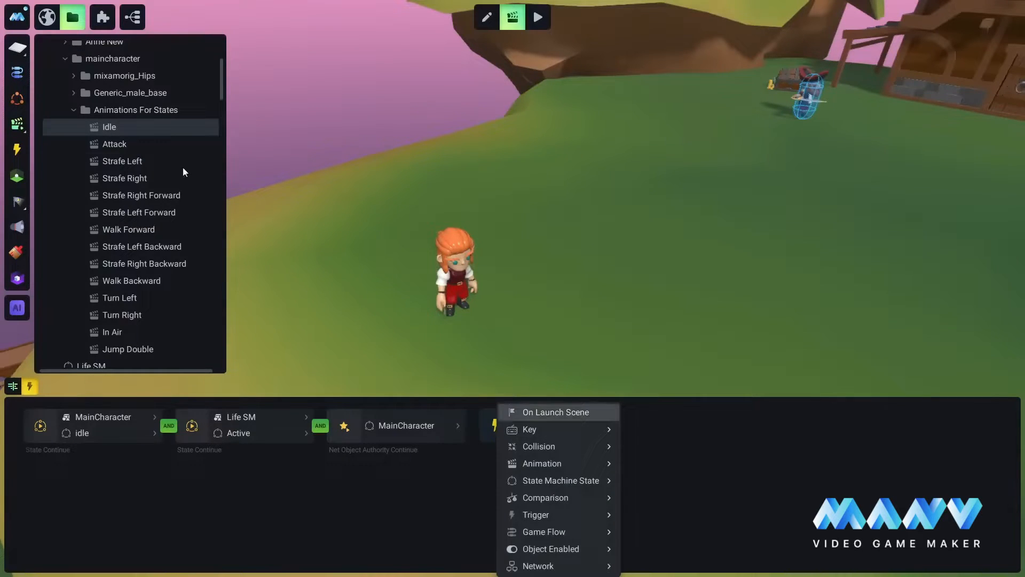
pyautogui.click(570, 456)
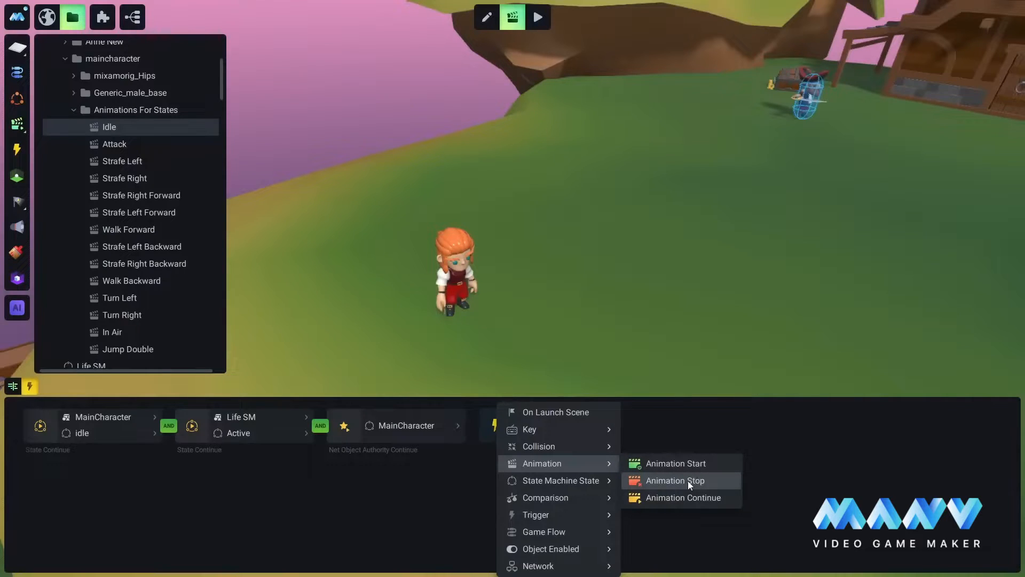
pyautogui.click(681, 497)
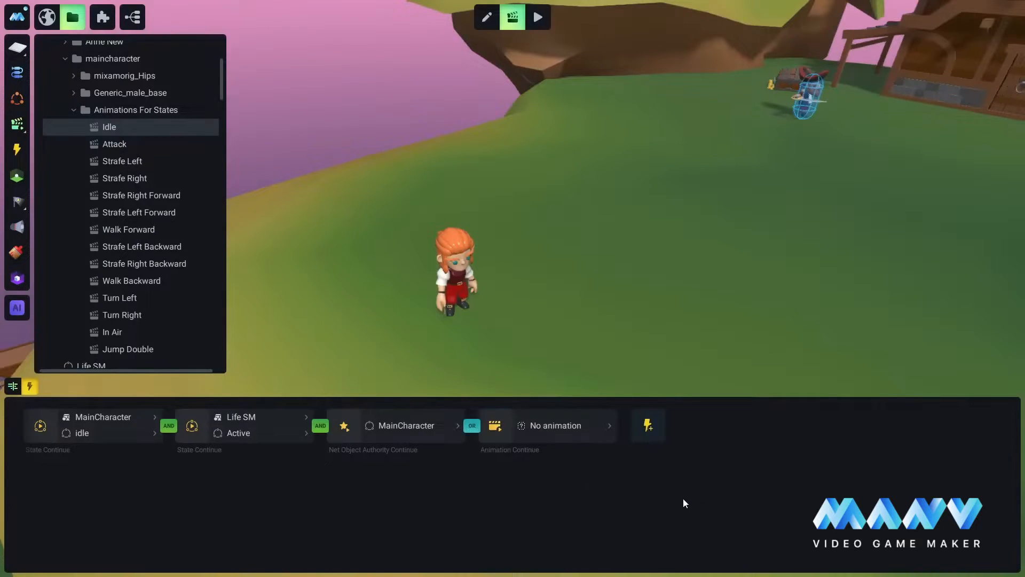
pyautogui.click(473, 426)
pyautogui.rightClick(473, 430)
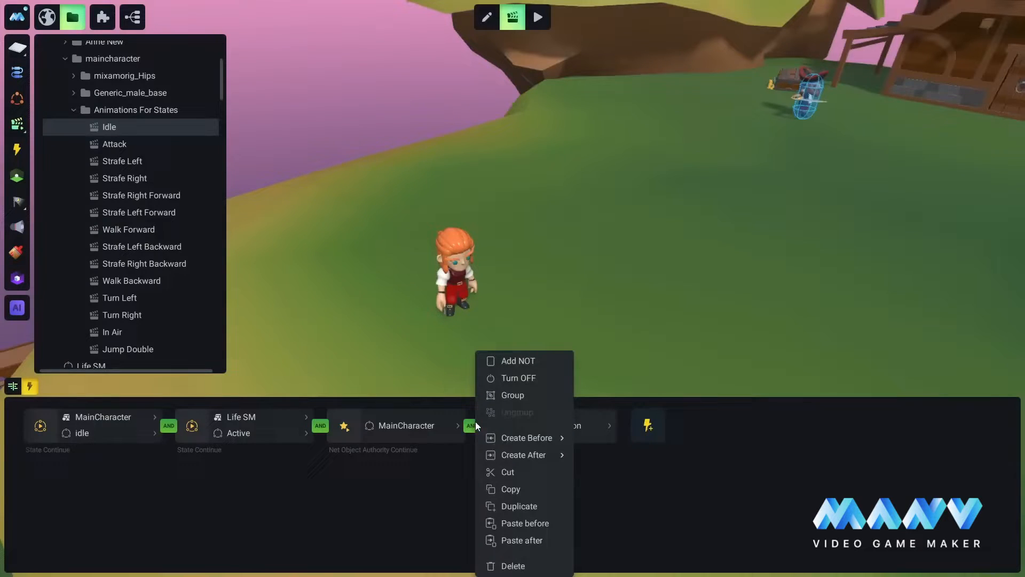
pyautogui.click(537, 358)
# Set the Idle animation's negated Animation Continue trigger to the main character's Attack animation and save the project
pyautogui.click(567, 427)
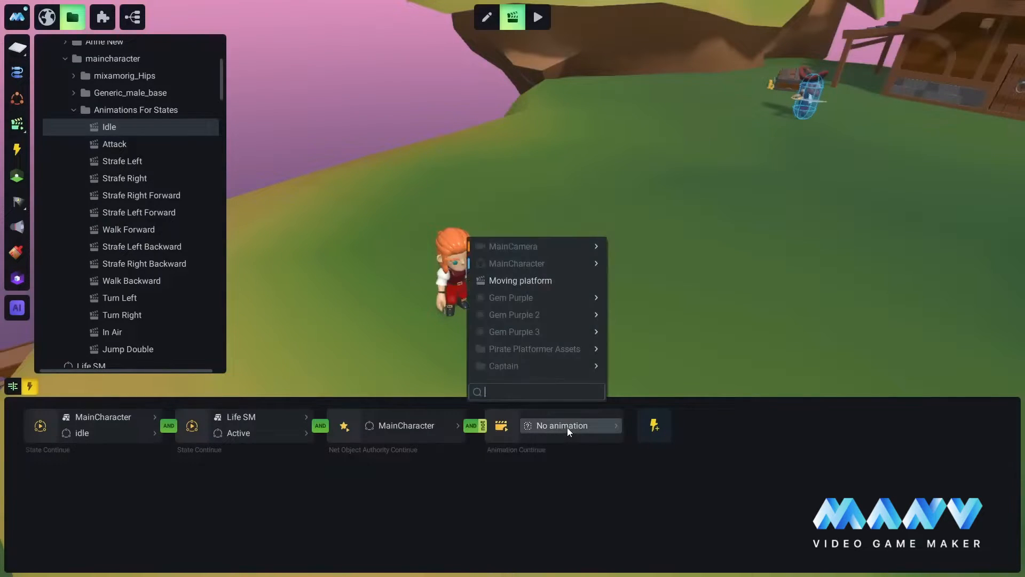
pyautogui.moveTo(526, 262)
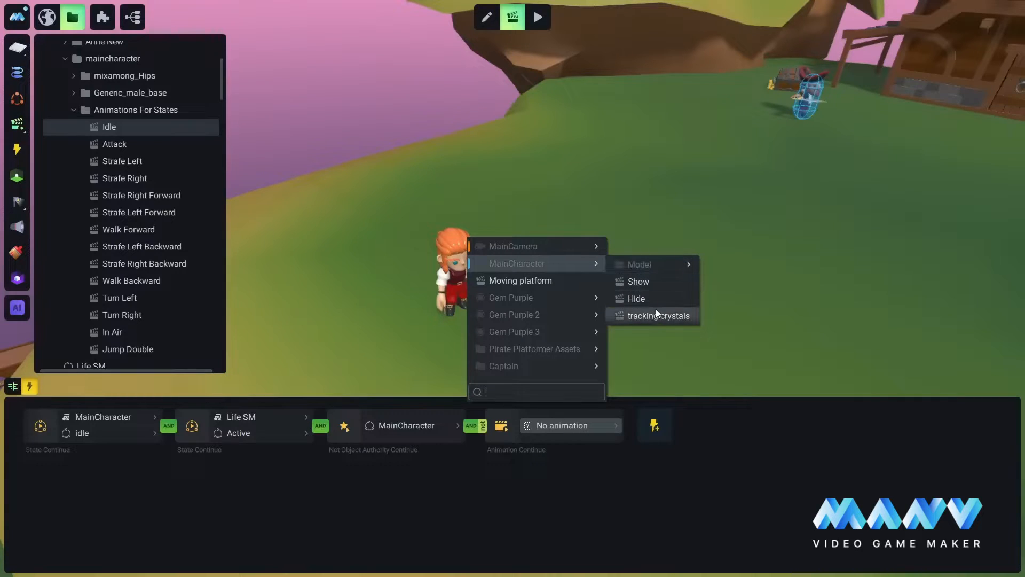
pyautogui.moveTo(662, 264)
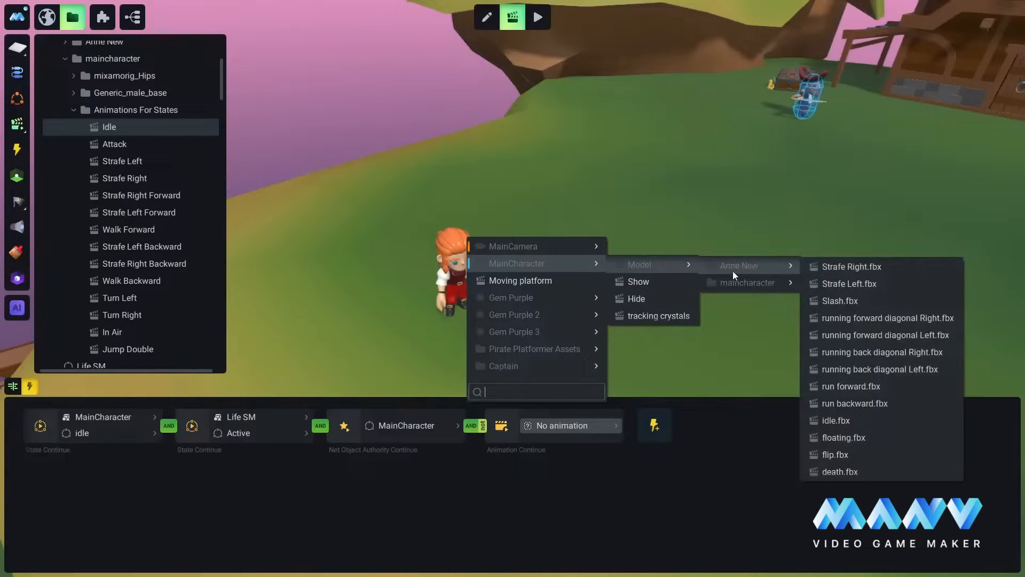
pyautogui.moveTo(739, 282)
pyautogui.moveTo(896, 301)
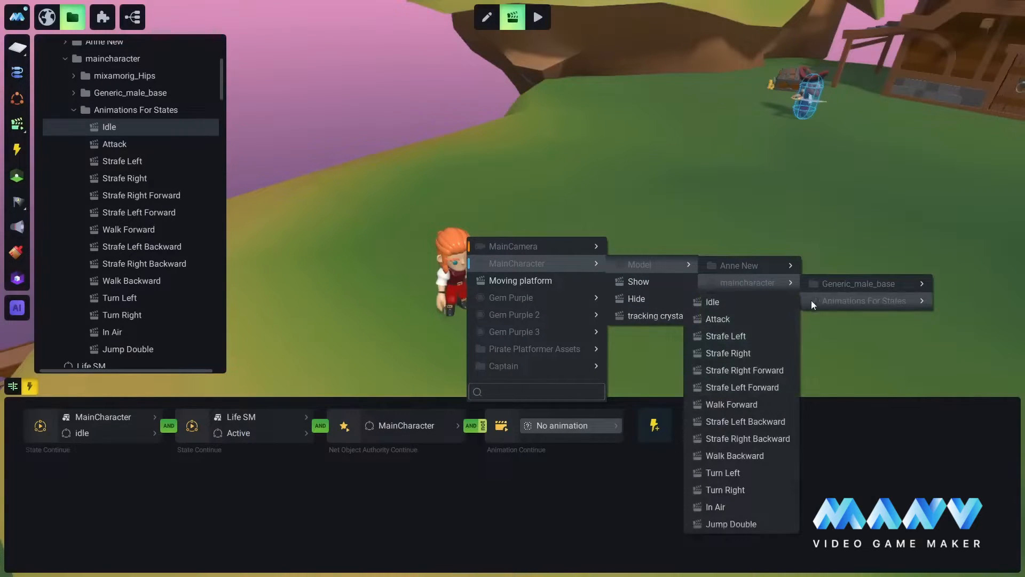
pyautogui.click(721, 319)
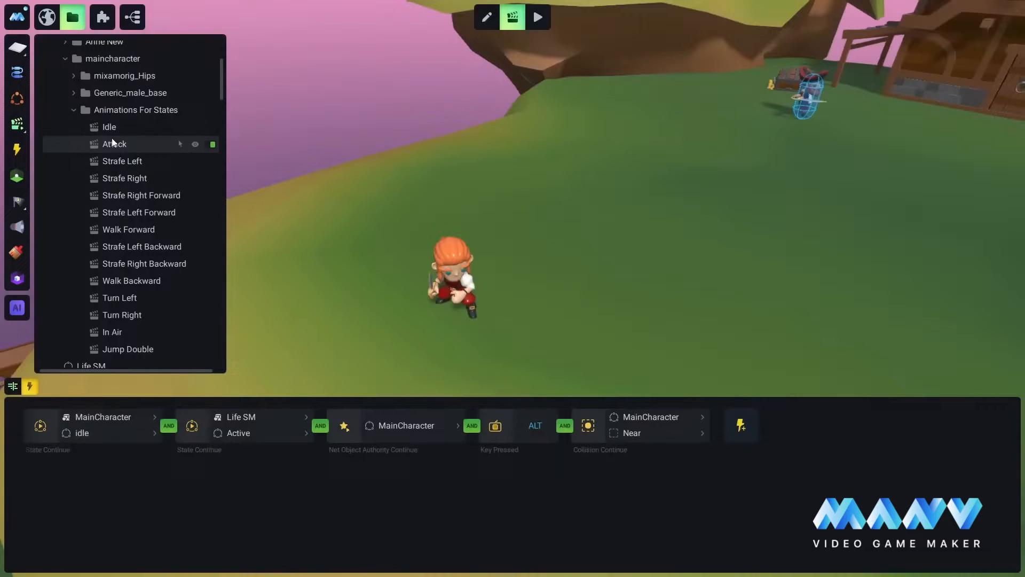
pyautogui.click(113, 142)
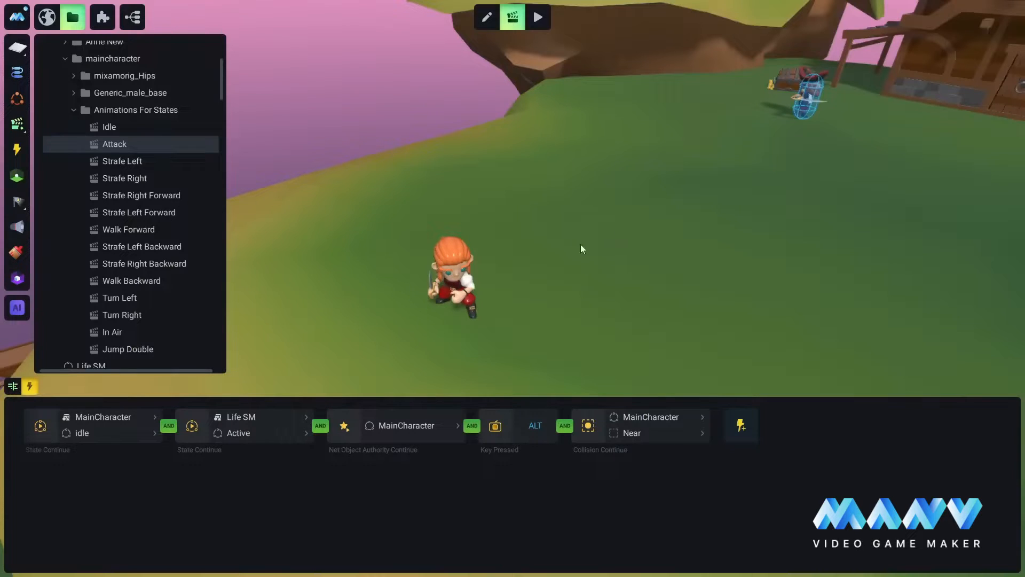
pyautogui.hotkey('ctrl', 's')
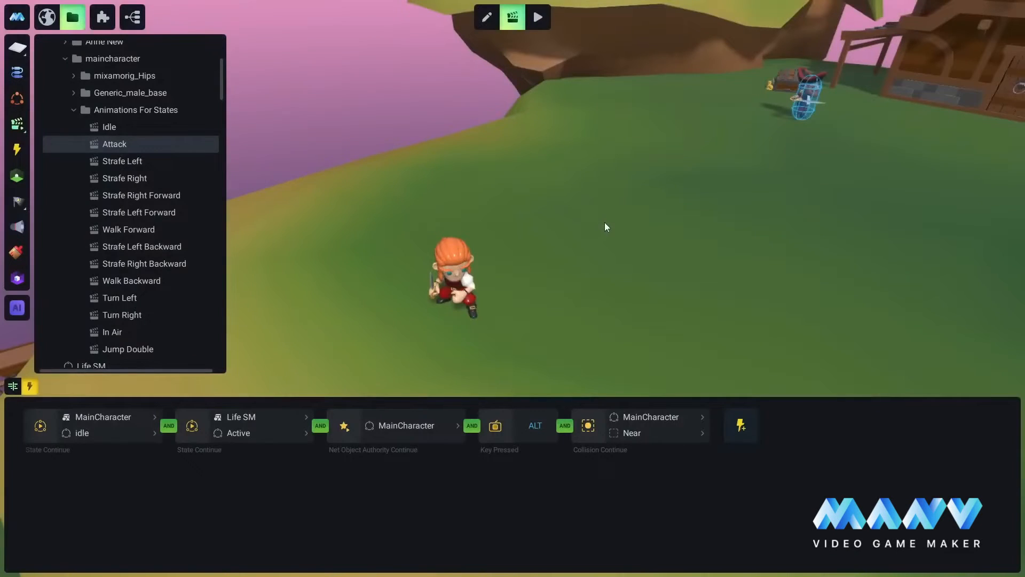
# Inspect the Captain up close and the main character's surroundings in the scene
pyautogui.moveTo(540, 280); pyautogui.dragTo(611, 226, button='right')
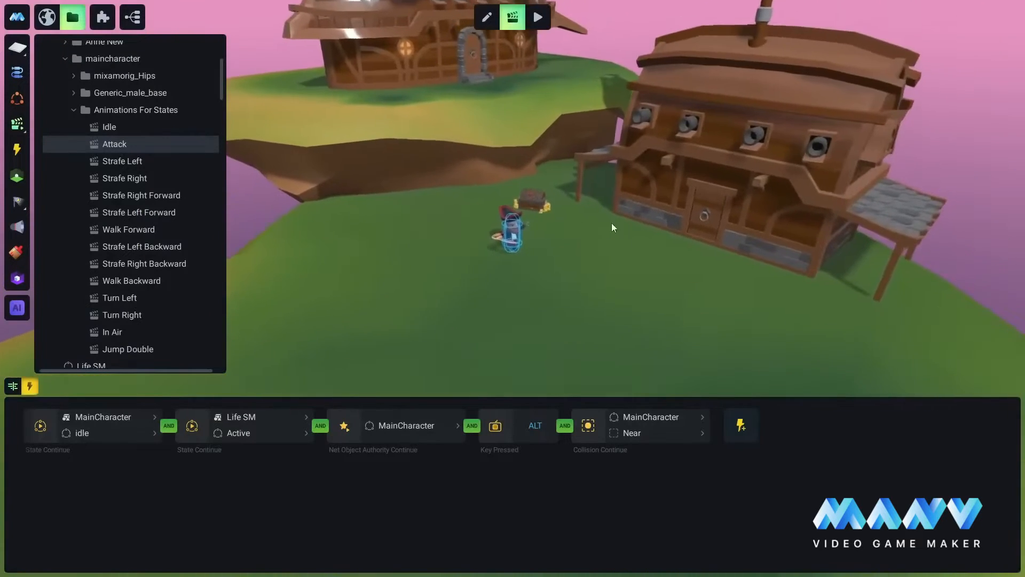
pyautogui.scroll(5, 611, 226)
pyautogui.moveTo(675, 229); pyautogui.dragTo(595, 145, button='right')
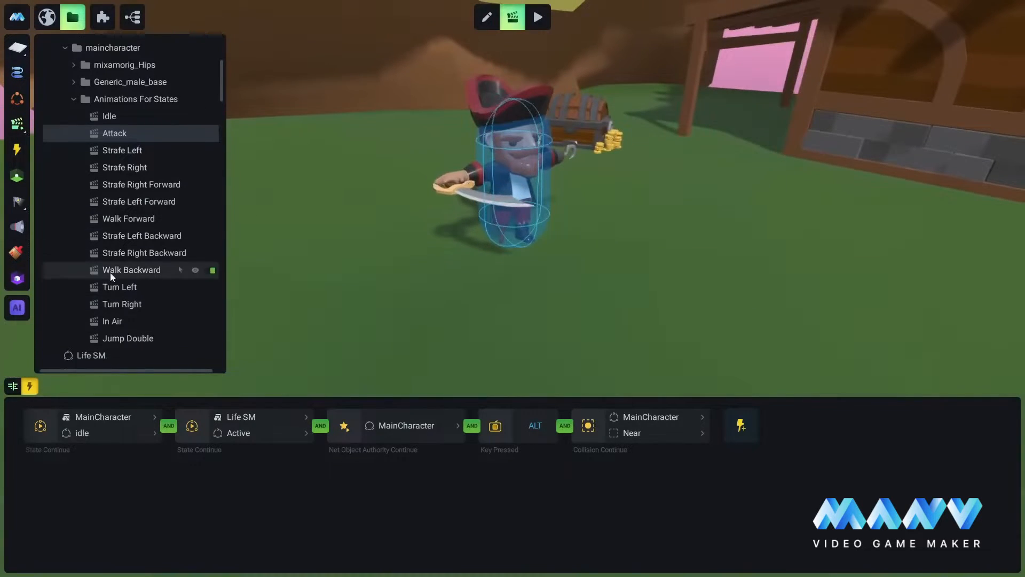
pyautogui.scroll(-3, 110, 272)
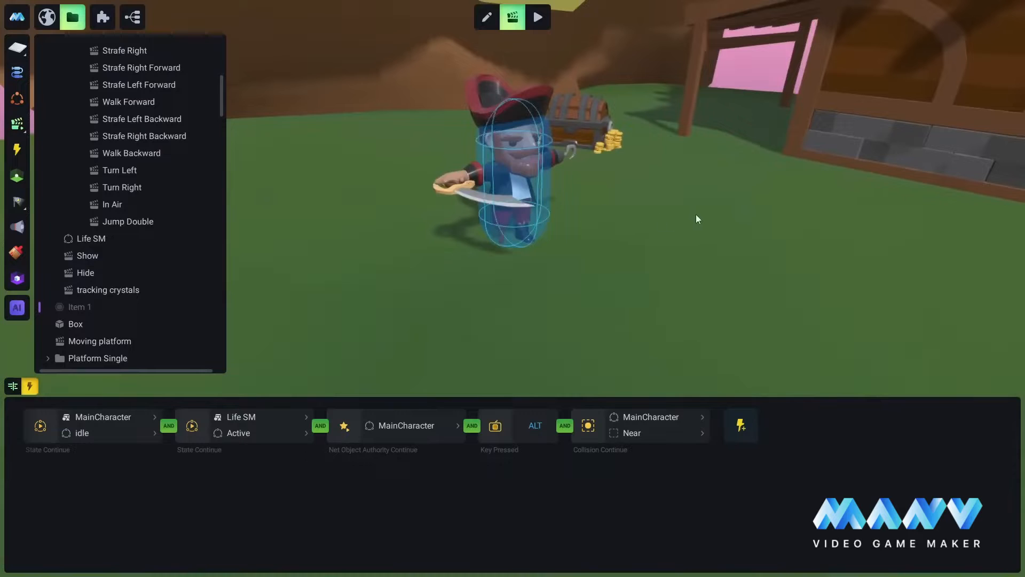
pyautogui.moveTo(696, 214); pyautogui.dragTo(468, 269, button='right')
pyautogui.scroll(-5, 468, 269)
pyautogui.moveTo(467, 269); pyautogui.dragTo(580, 152, button='middle')
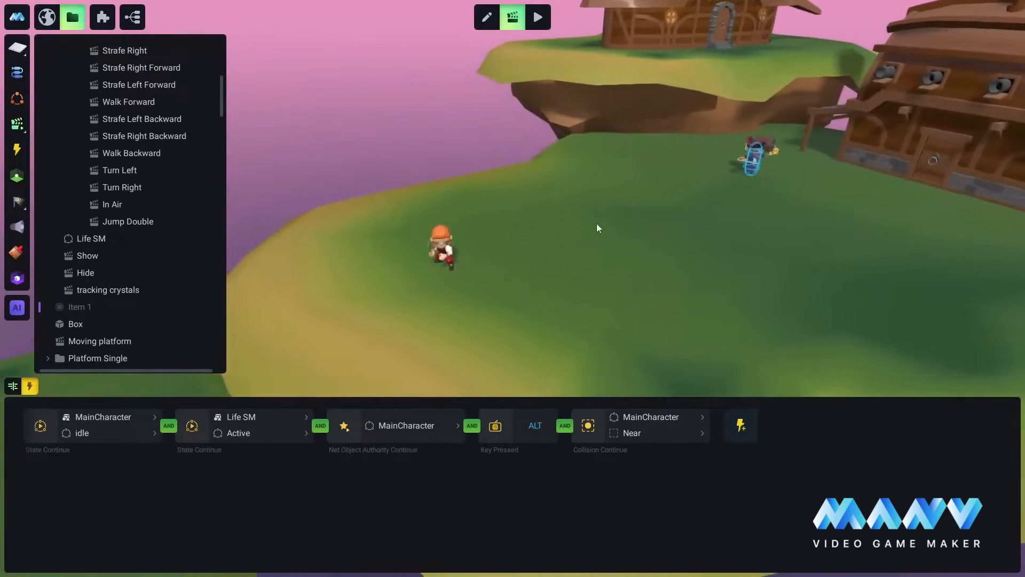
# Create a new animation in the main character's Animations For States folder and name it Death
pyautogui.scroll(2, 470, 252)
pyautogui.scroll(3, 134, 163)
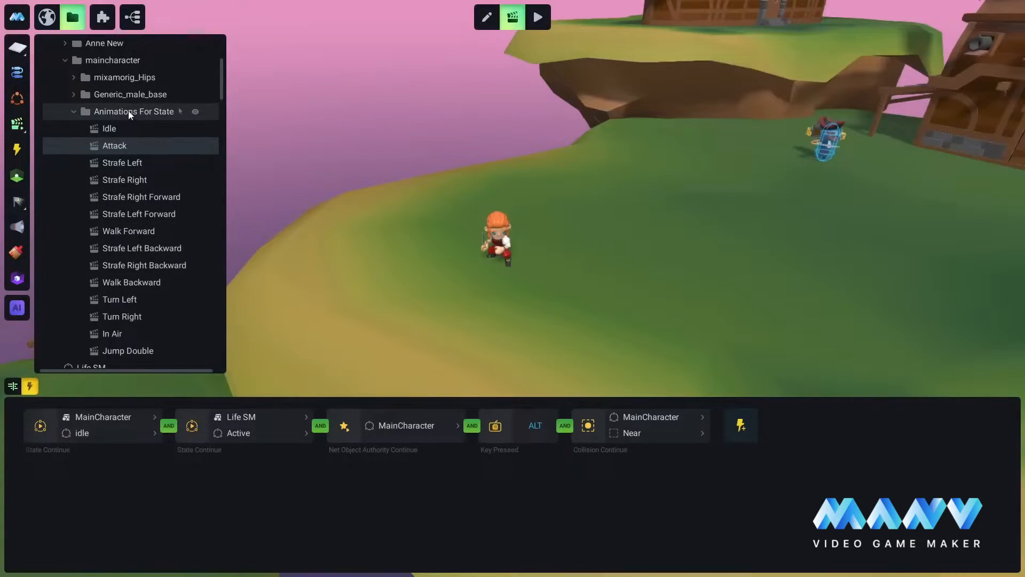
pyautogui.rightClick(128, 111)
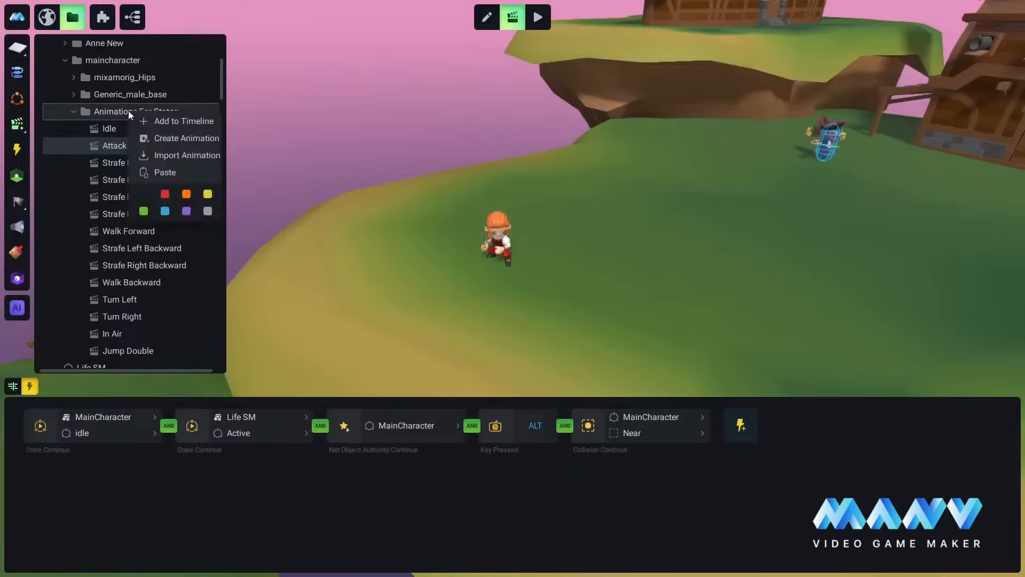
pyautogui.click(187, 138)
pyautogui.scroll(-3, 145, 263)
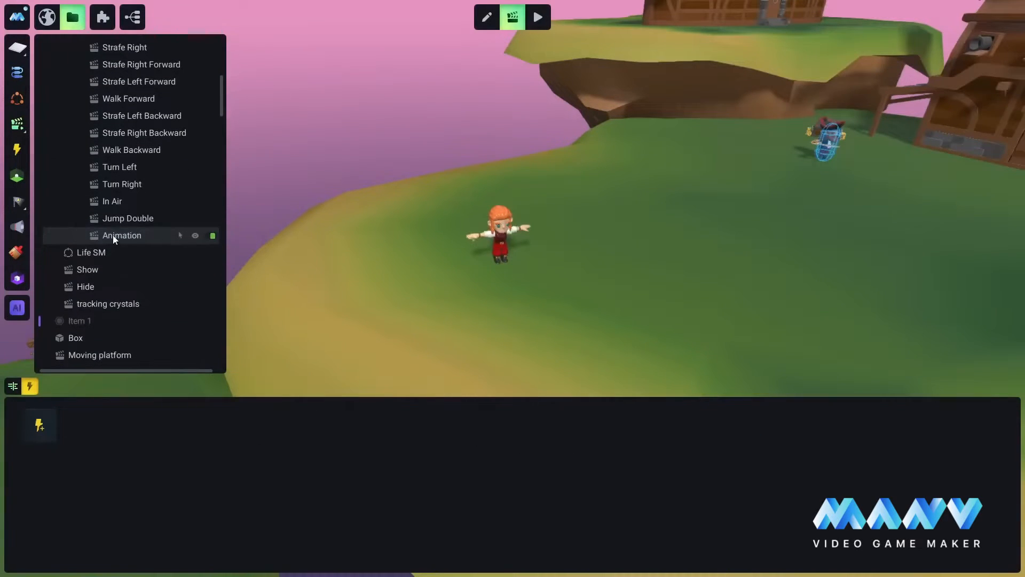
pyautogui.rightClick(115, 239)
pyautogui.click(158, 296)
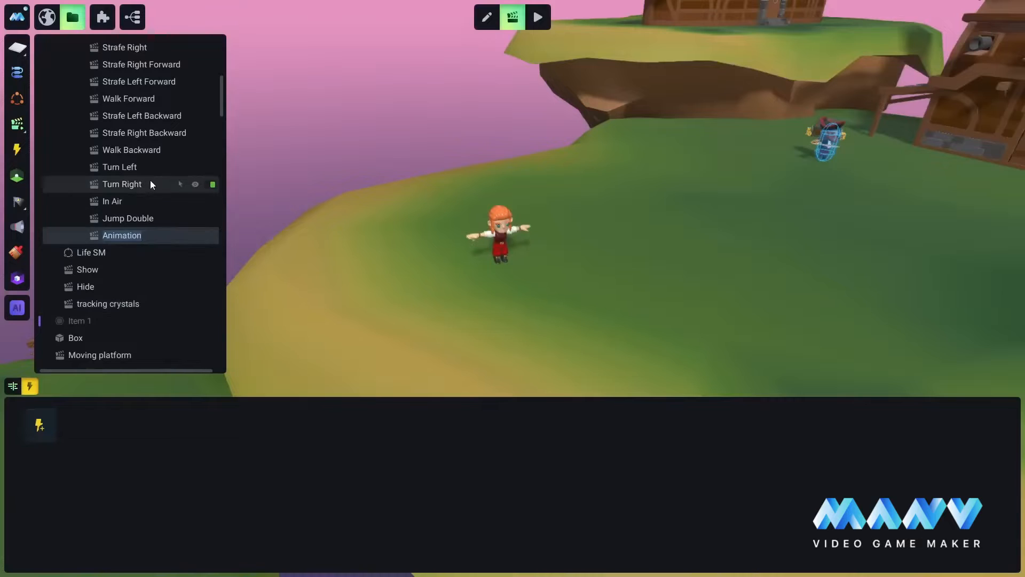
pyautogui.write('Death')
# Add the MainCharacter object to the Death animation's timeline
pyautogui.click(13, 387)
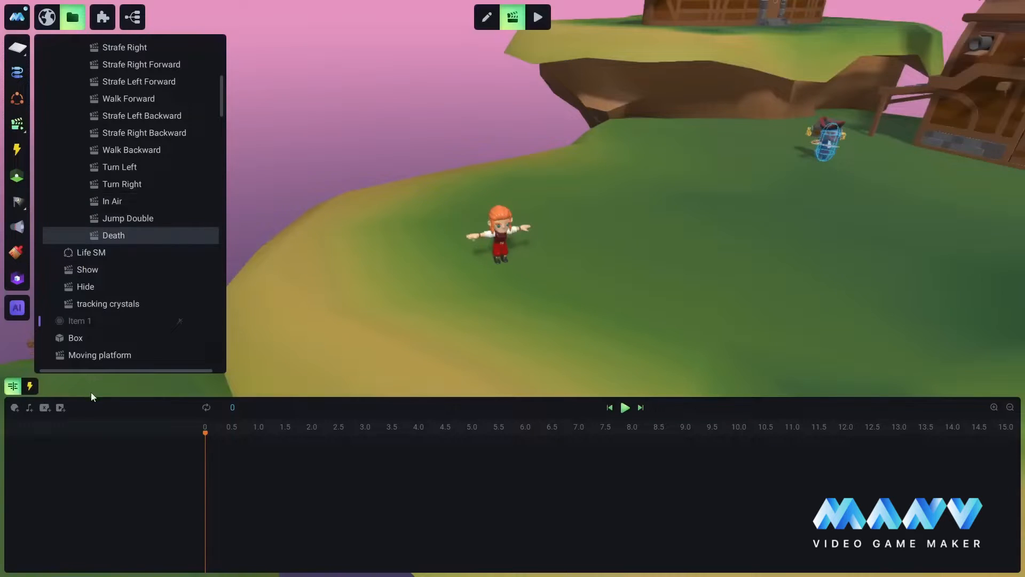
pyautogui.click(116, 237)
pyautogui.scroll(4, 128, 251)
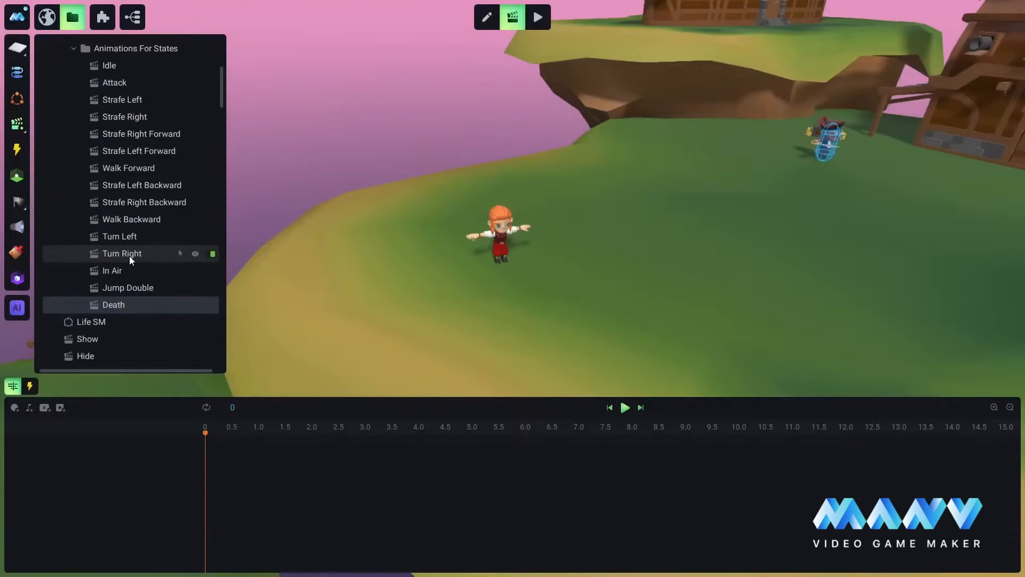
pyautogui.scroll(10, 129, 255)
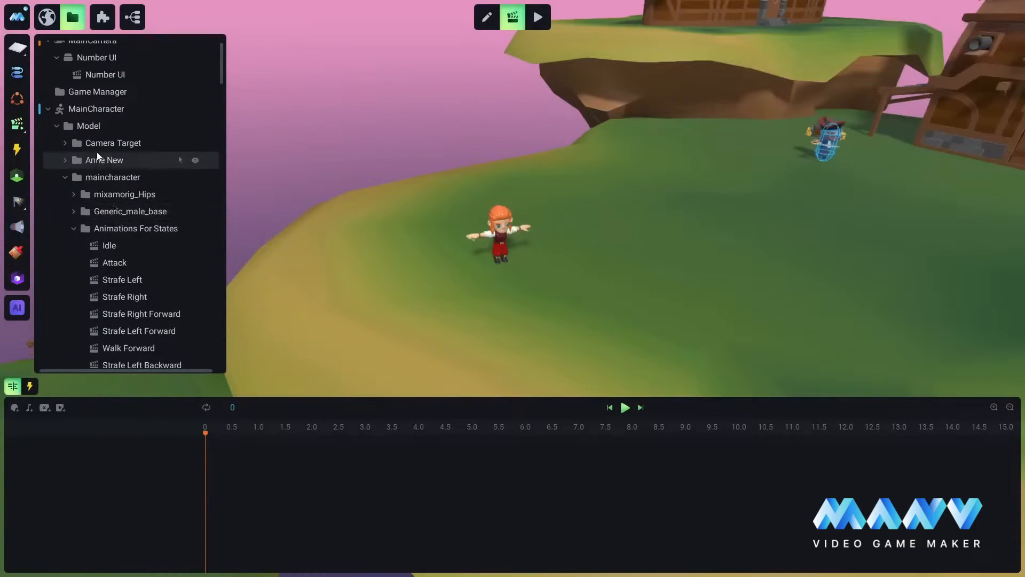
pyautogui.rightClick(95, 109)
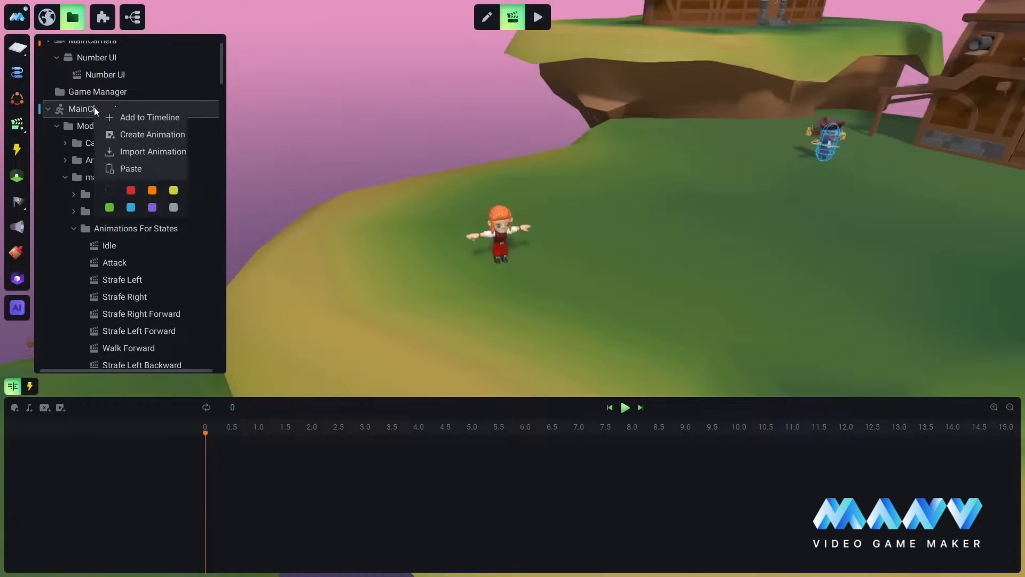
pyautogui.click(142, 116)
pyautogui.click(166, 445)
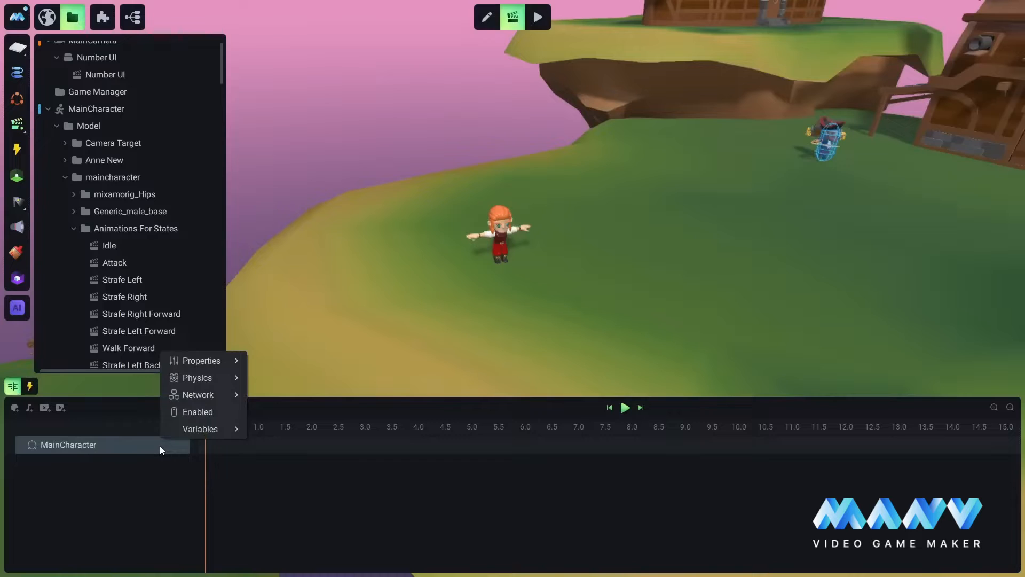
pyautogui.click(143, 495)
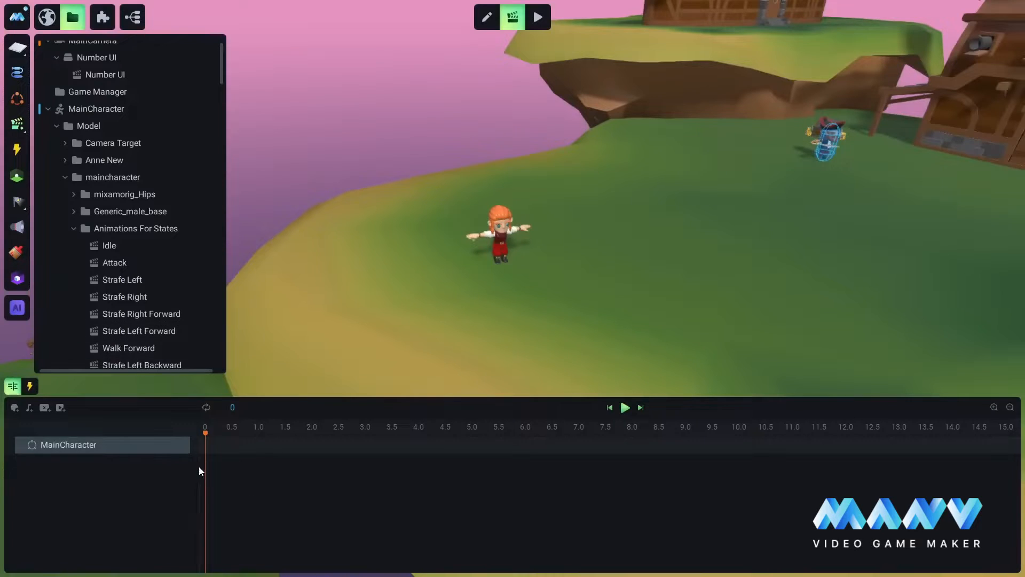
# Preview the death.fbx animation of the Anne New model
pyautogui.scroll(-1, 112, 140)
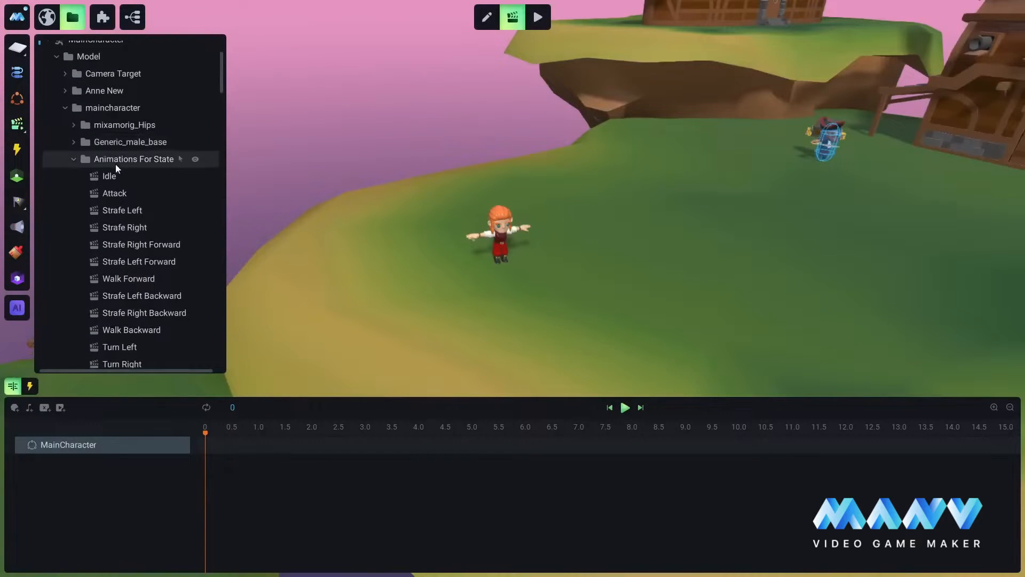
pyautogui.click(66, 90)
pyautogui.scroll(-3, 91, 160)
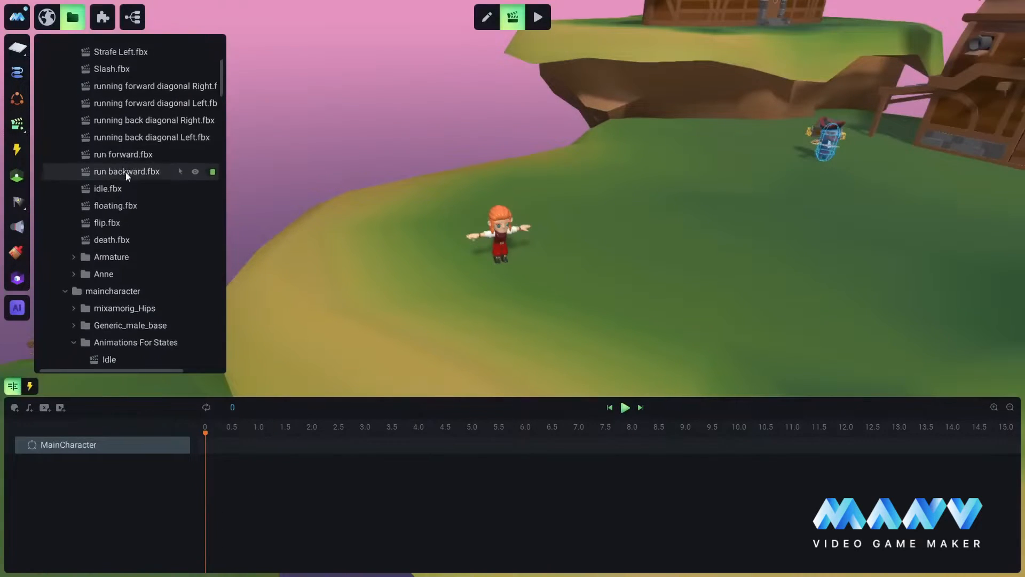
pyautogui.click(107, 187)
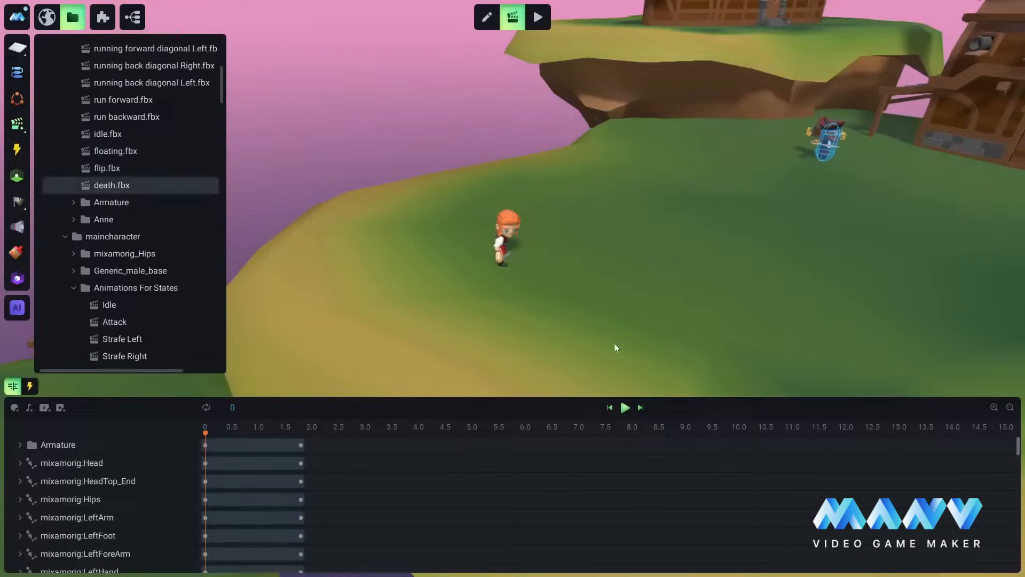
pyautogui.click(625, 407)
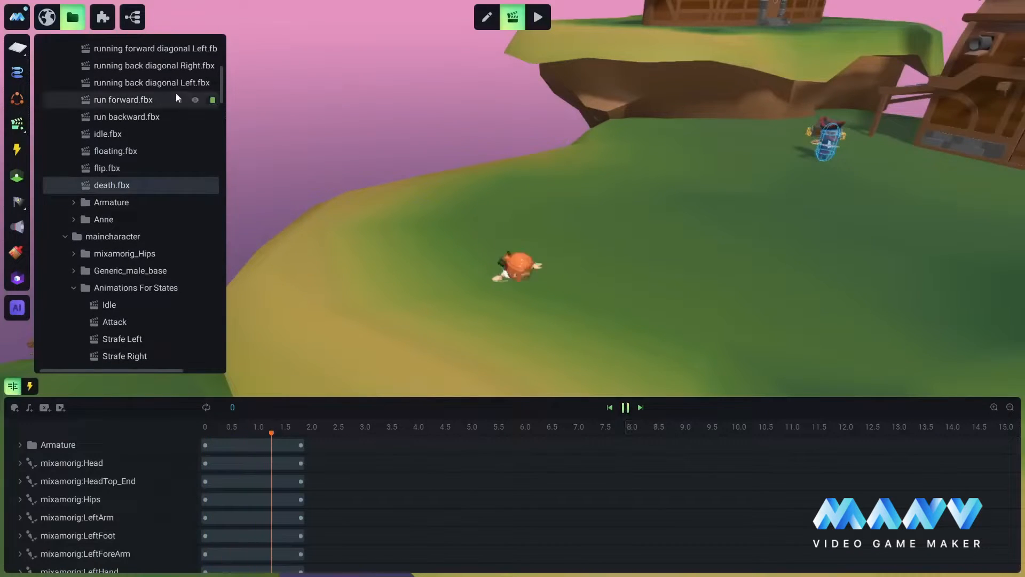
# Add an inserted-animation track to the Death animation and place Anne New's death.fbx on it at time 0
pyautogui.scroll(1, 98, 176)
pyautogui.scroll(-5, 99, 172)
pyautogui.scroll(-4, 99, 170)
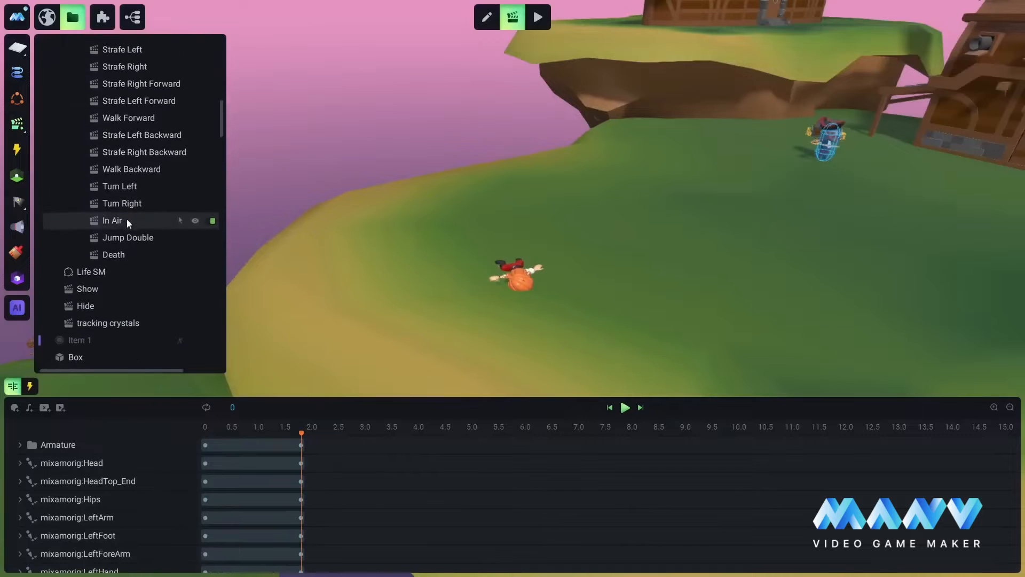
pyautogui.click(114, 255)
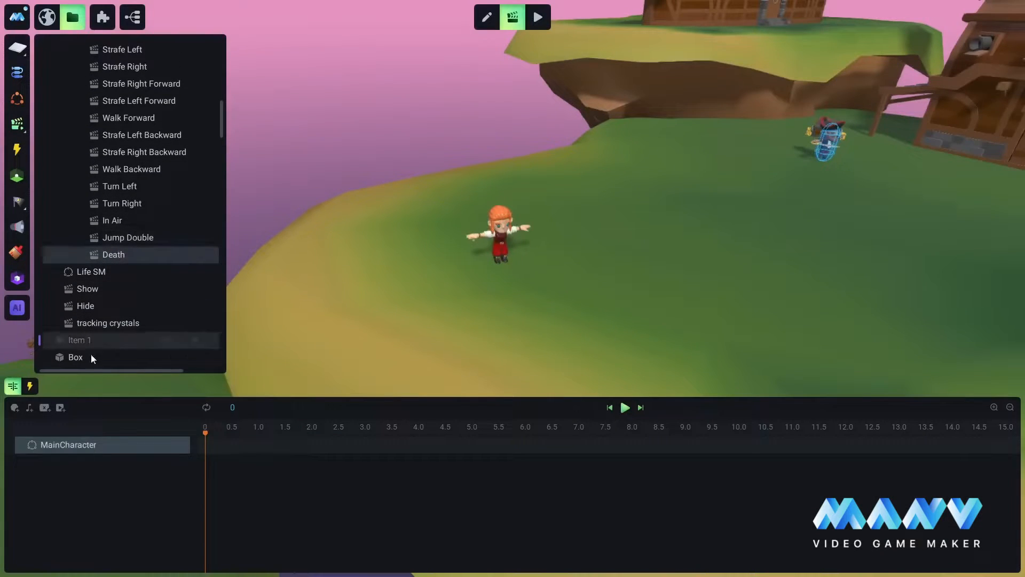
pyautogui.click(60, 407)
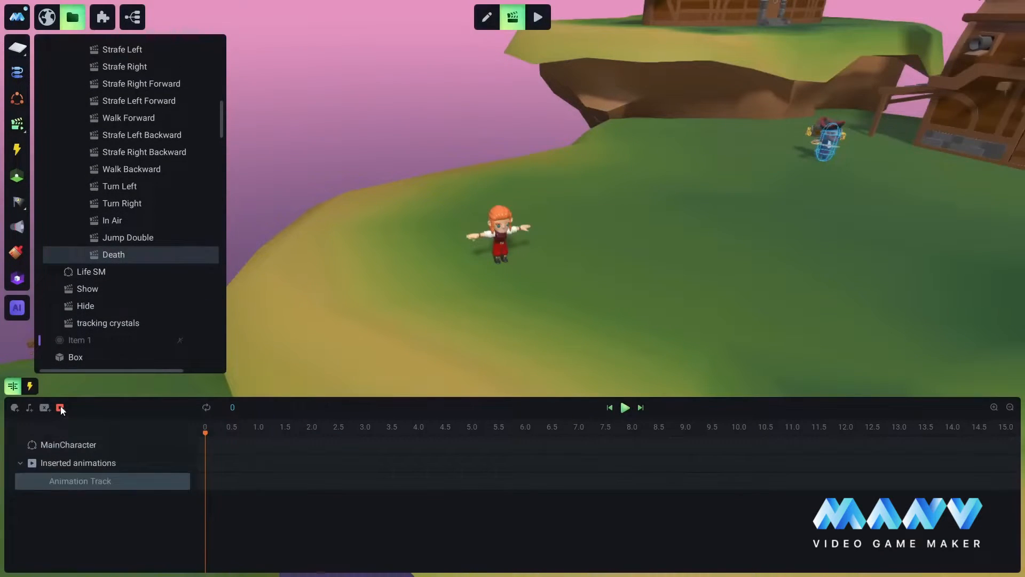
pyautogui.rightClick(205, 481)
pyautogui.moveTo(261, 341)
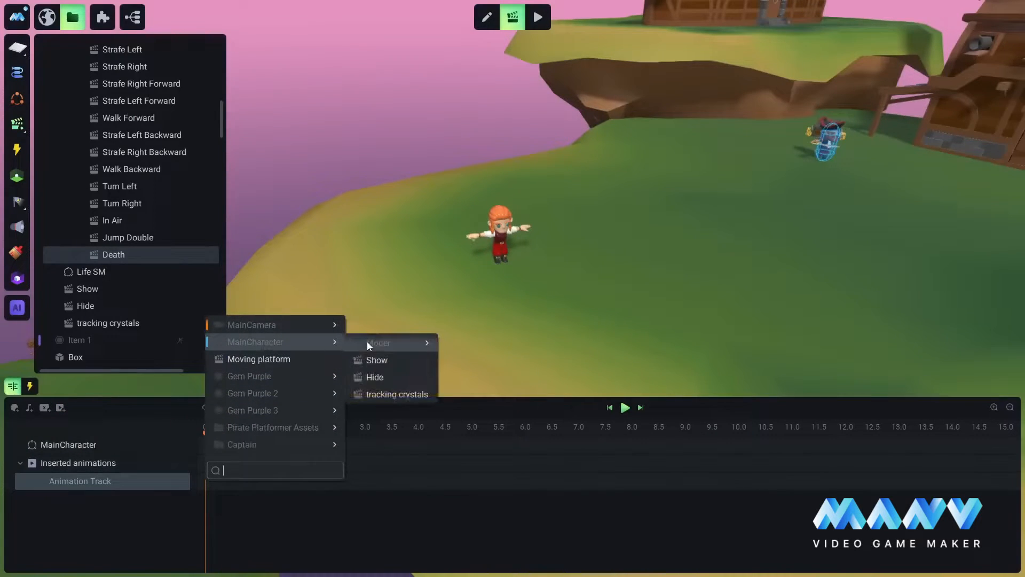
pyautogui.moveTo(392, 342)
pyautogui.moveTo(489, 342)
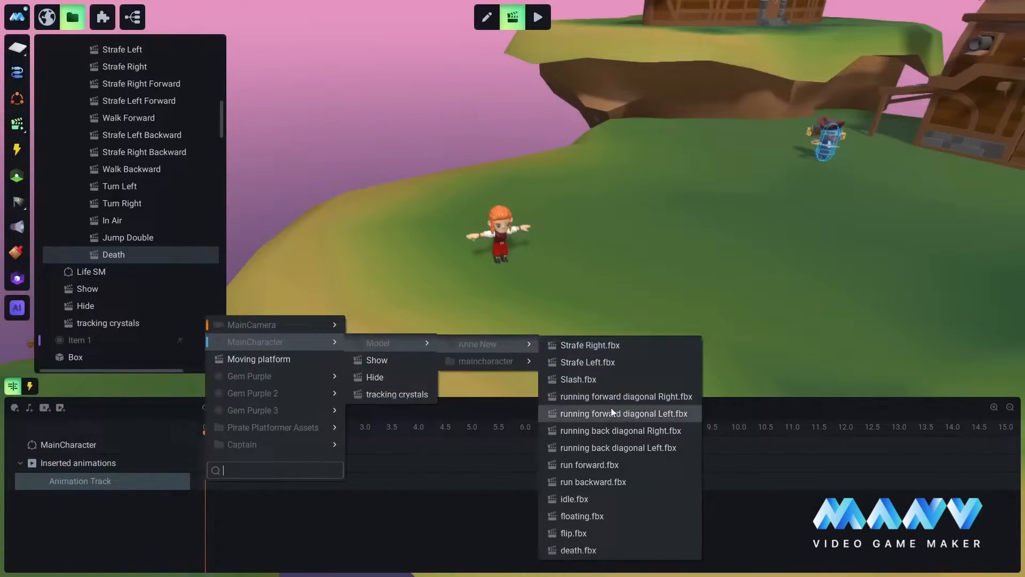
pyautogui.click(577, 549)
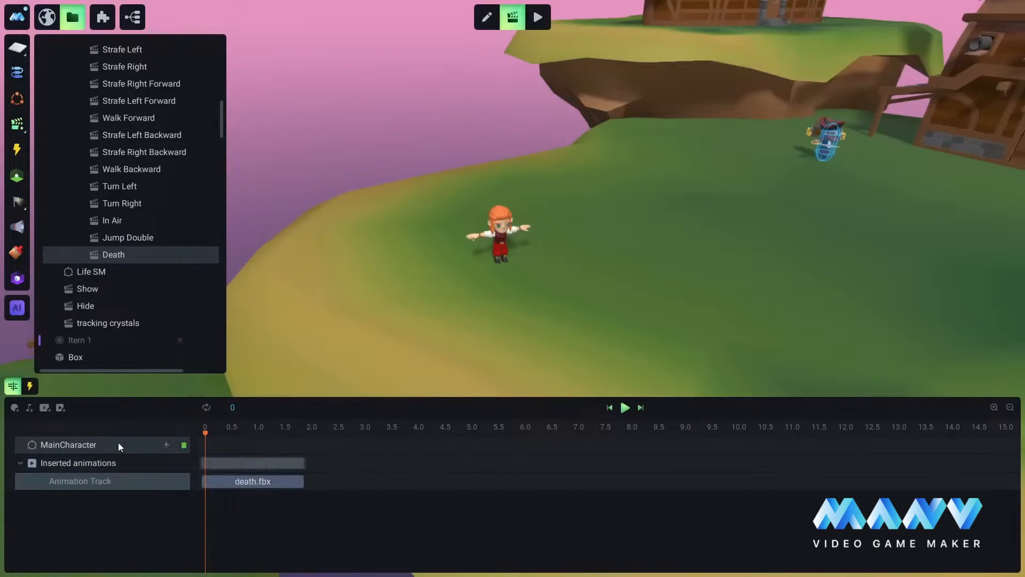
# Add an Enabled track for MainCharacter in the Death timeline and switch its keyframe at 0 off
pyautogui.click(166, 444)
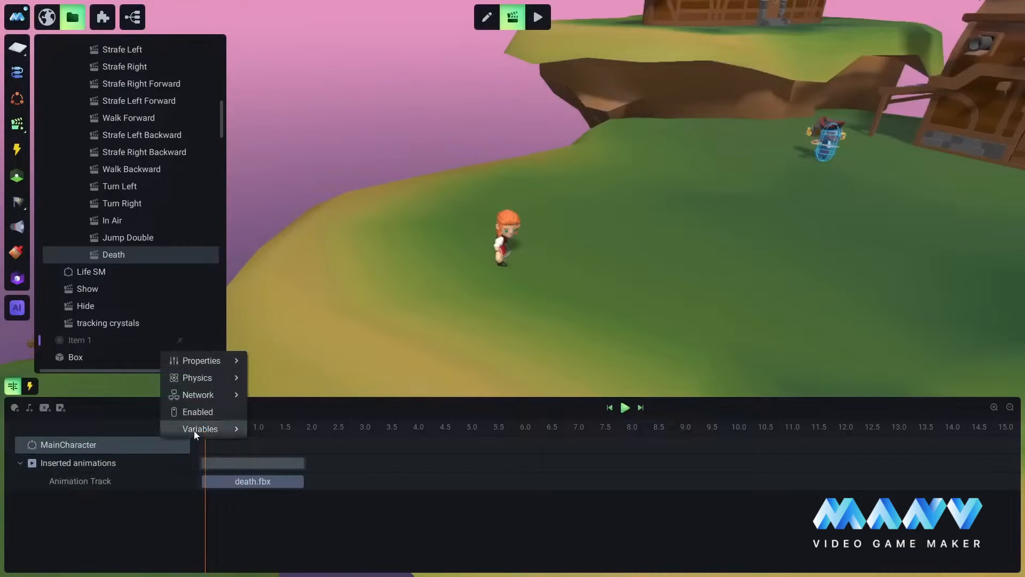
pyautogui.click(206, 410)
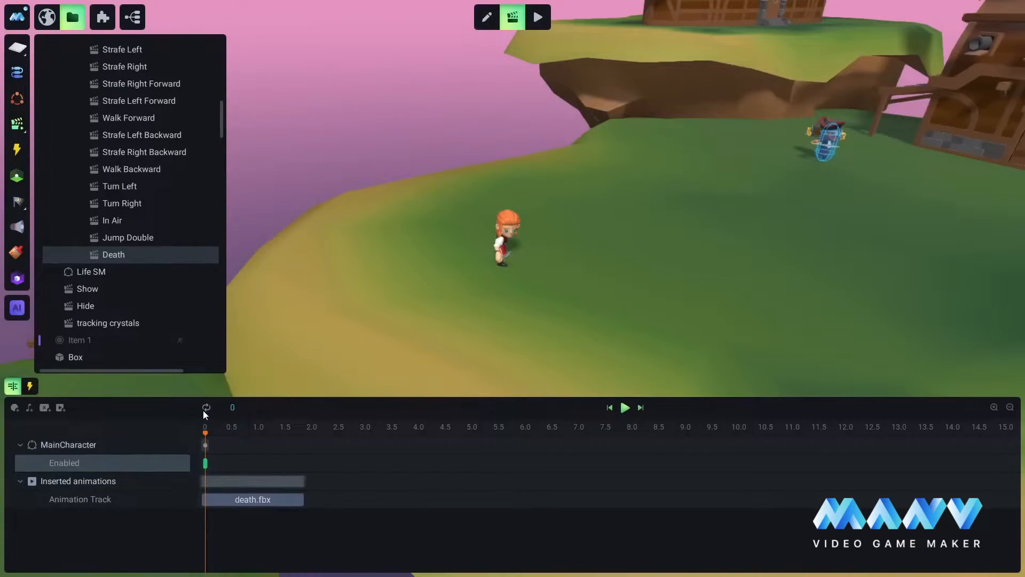
pyautogui.click(205, 462)
pyautogui.click(298, 453)
# Add a Less or equal comparison trigger of the type Result is True Started to the Death animation
pyautogui.click(30, 385)
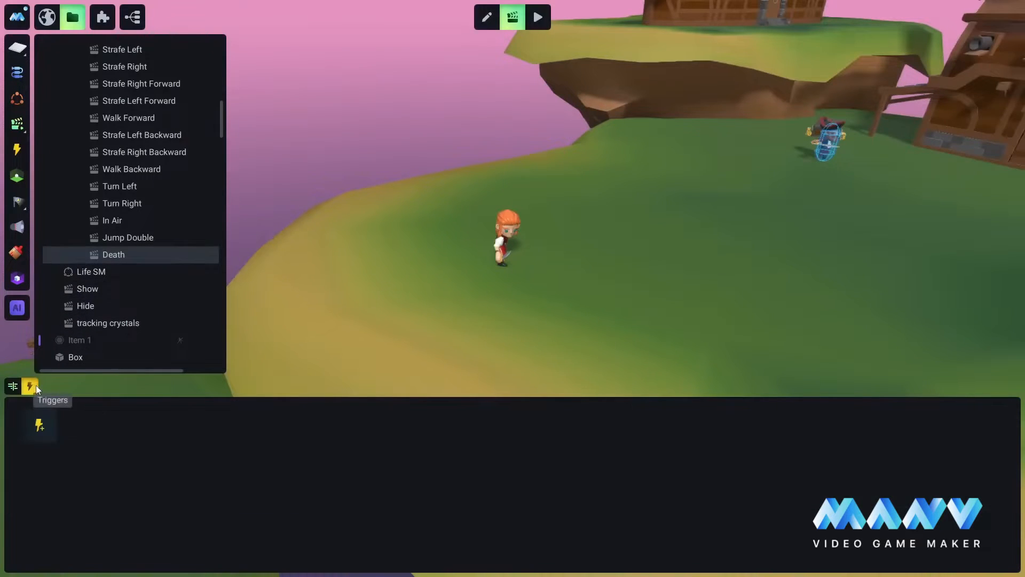
pyautogui.click(46, 425)
pyautogui.moveTo(74, 435)
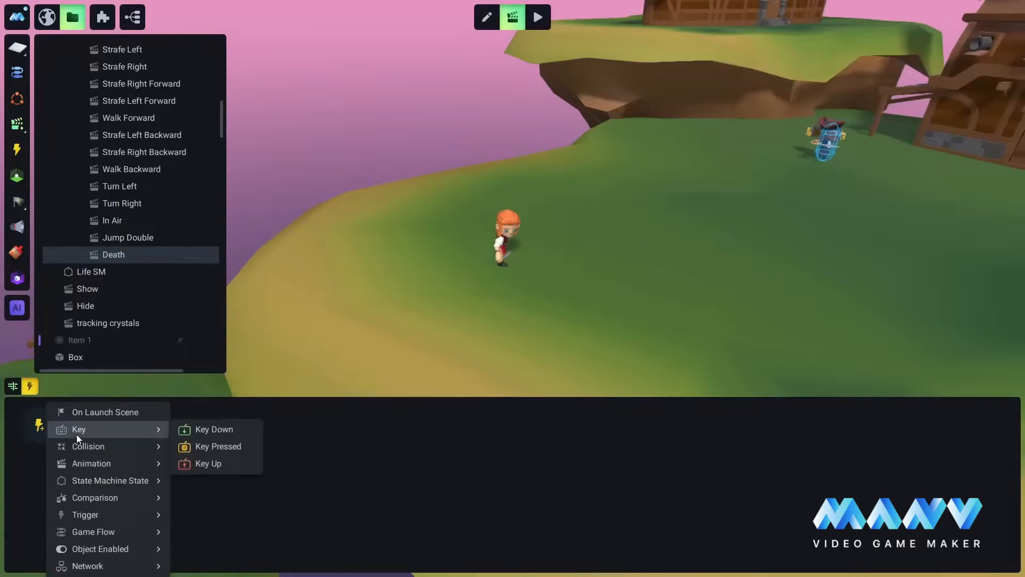
pyautogui.moveTo(94, 499)
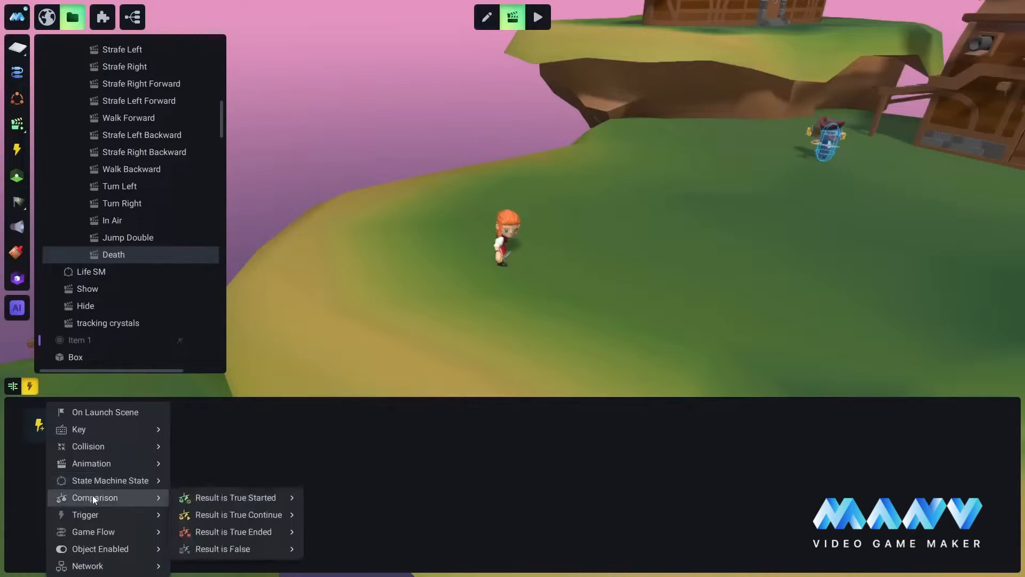
pyautogui.moveTo(205, 501)
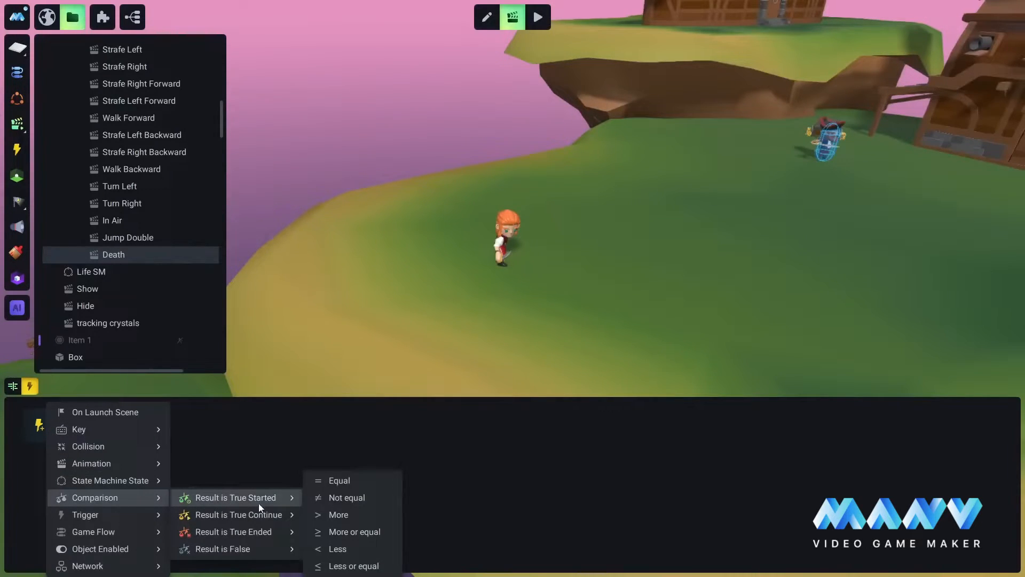
pyautogui.click(357, 566)
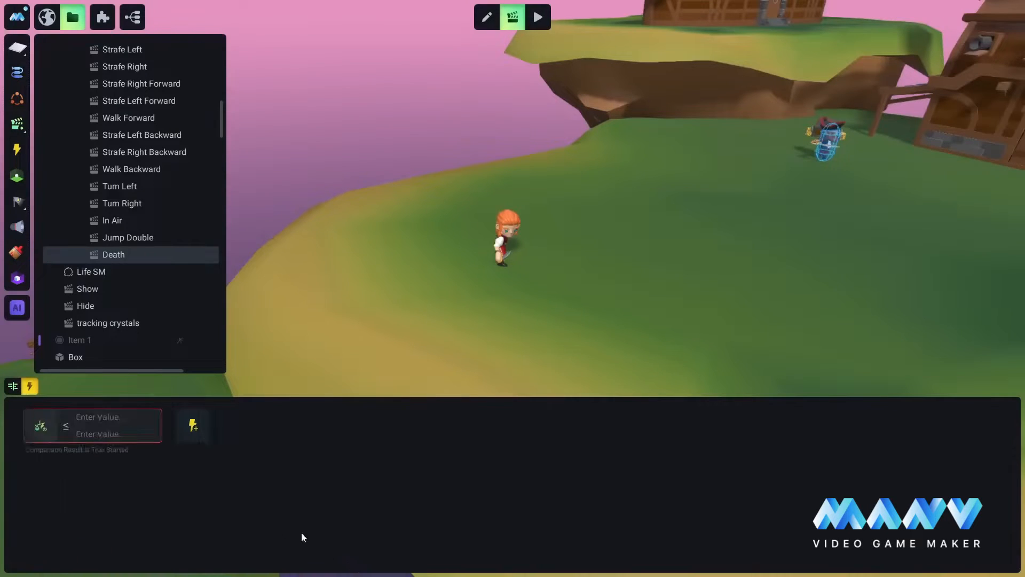
# Set the Death trigger to compare MainCharacter's Health variable with 0, and save the project
pyautogui.click(95, 418)
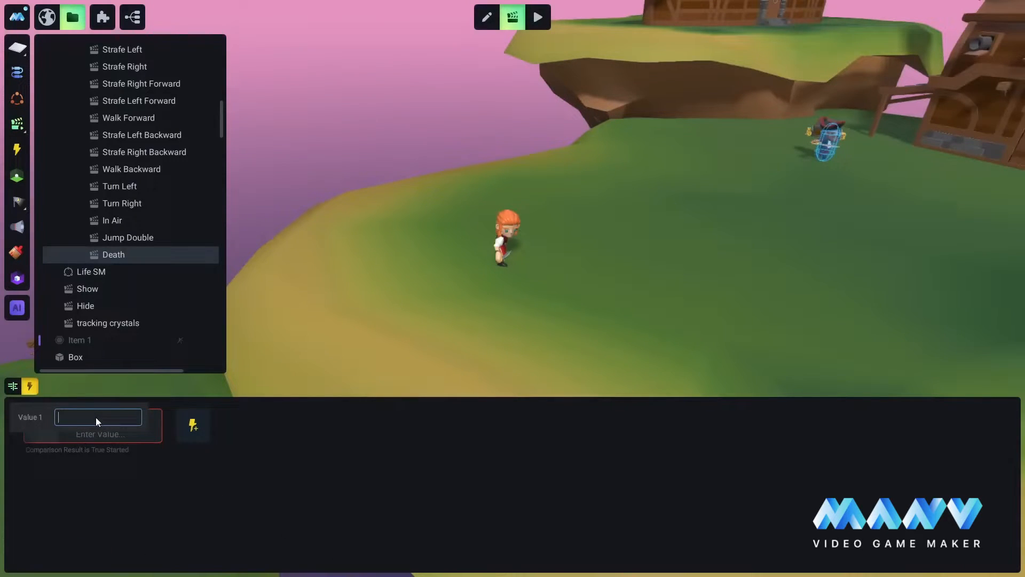
pyautogui.write('$0')
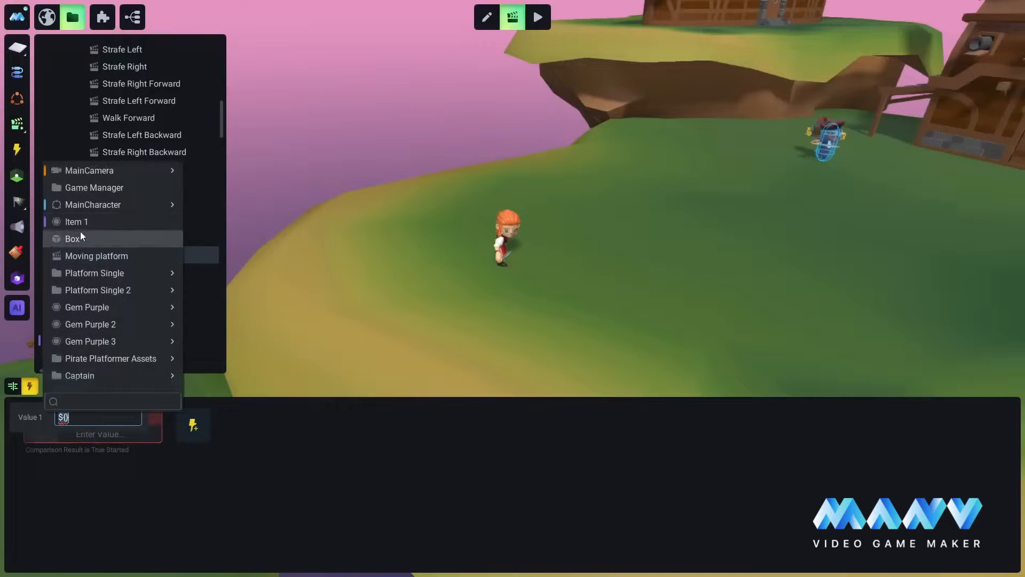
pyautogui.moveTo(84, 204)
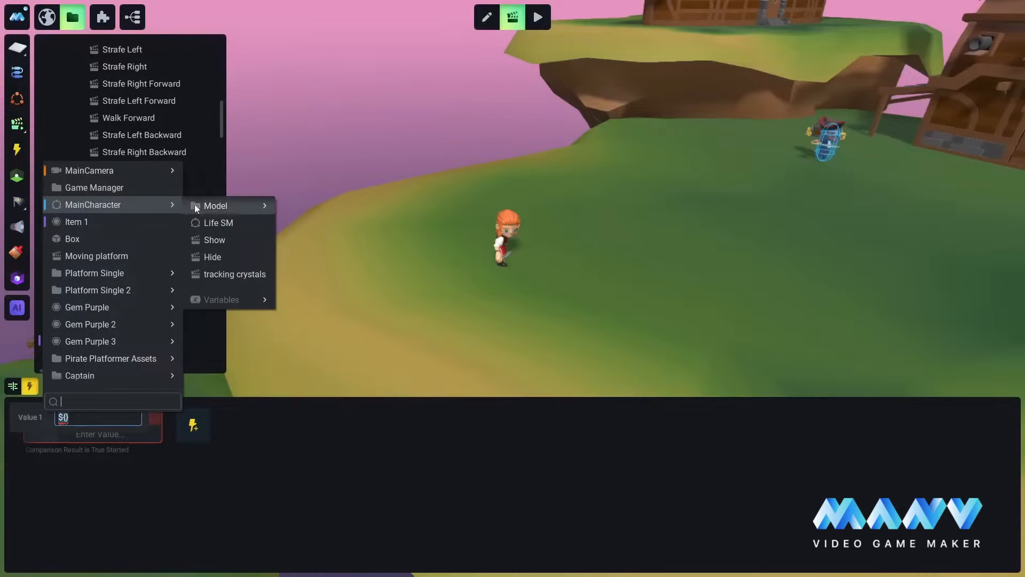
pyautogui.moveTo(228, 299)
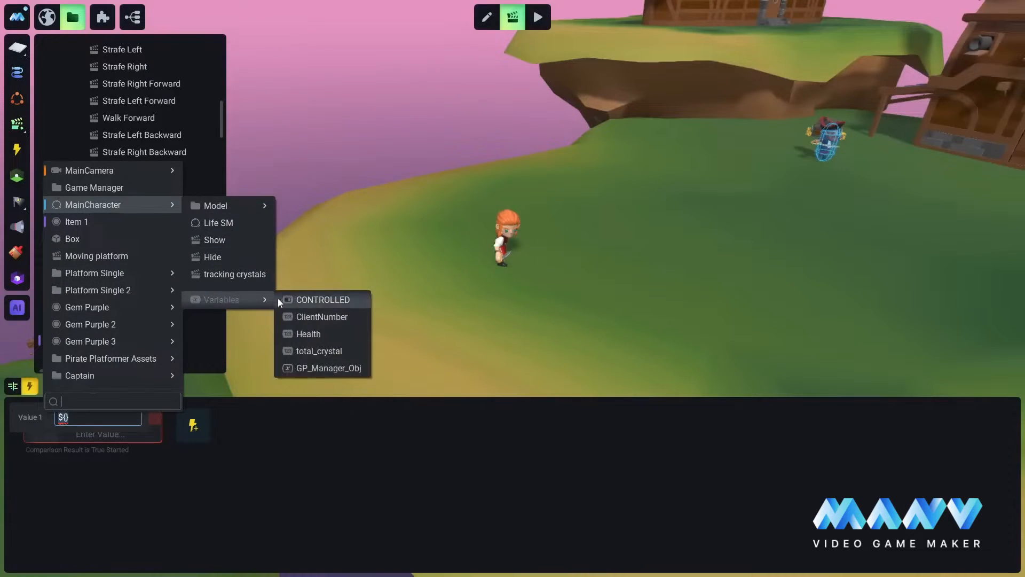
pyautogui.click(311, 332)
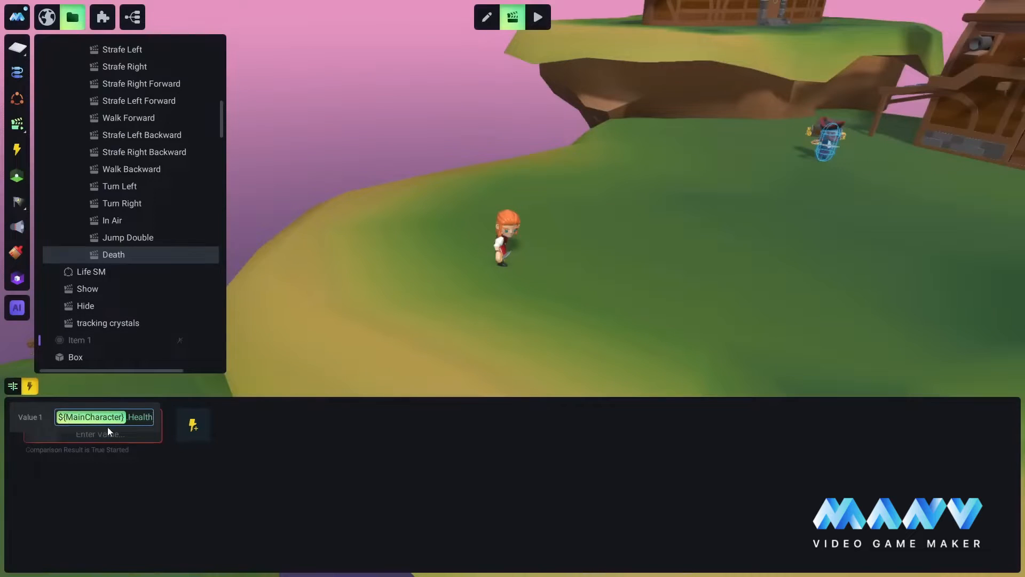
pyautogui.press('Return')
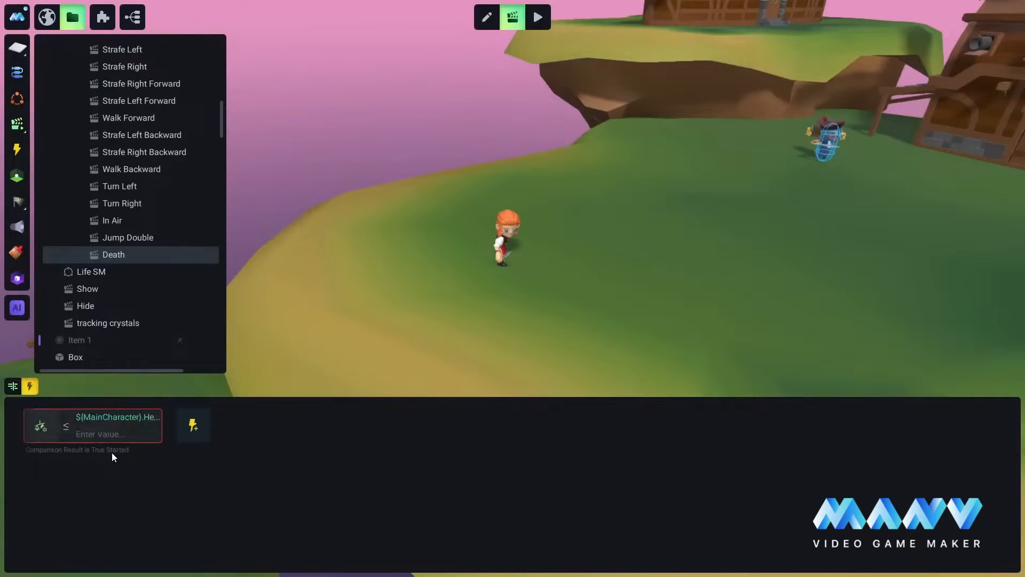
pyautogui.click(90, 435)
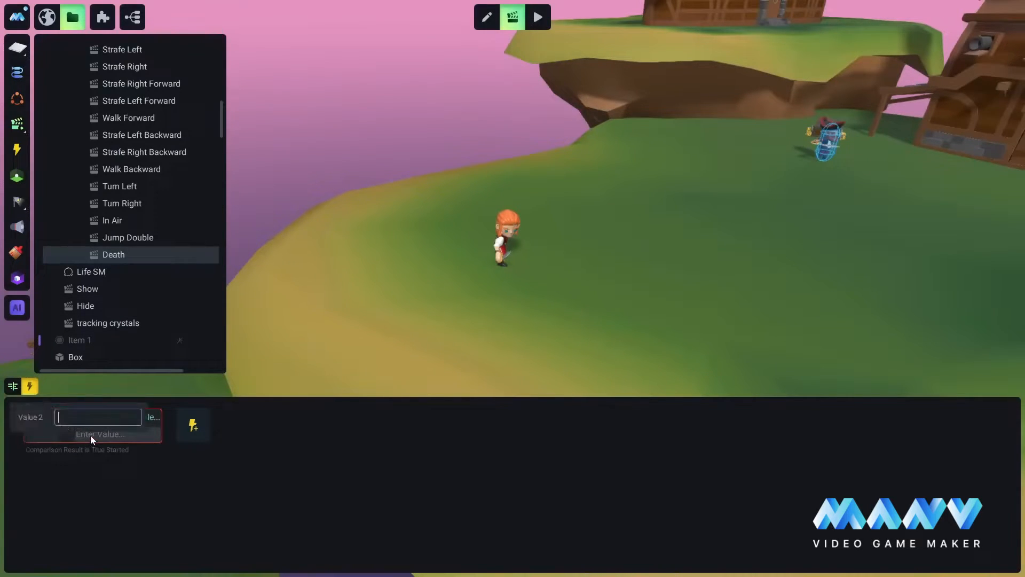
pyautogui.write('0')
pyautogui.press('Return')
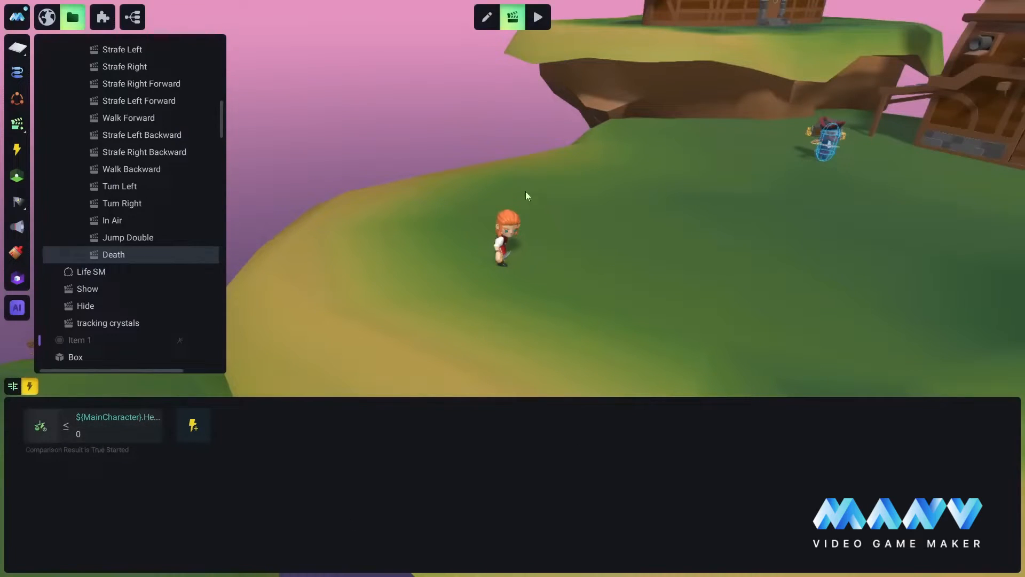
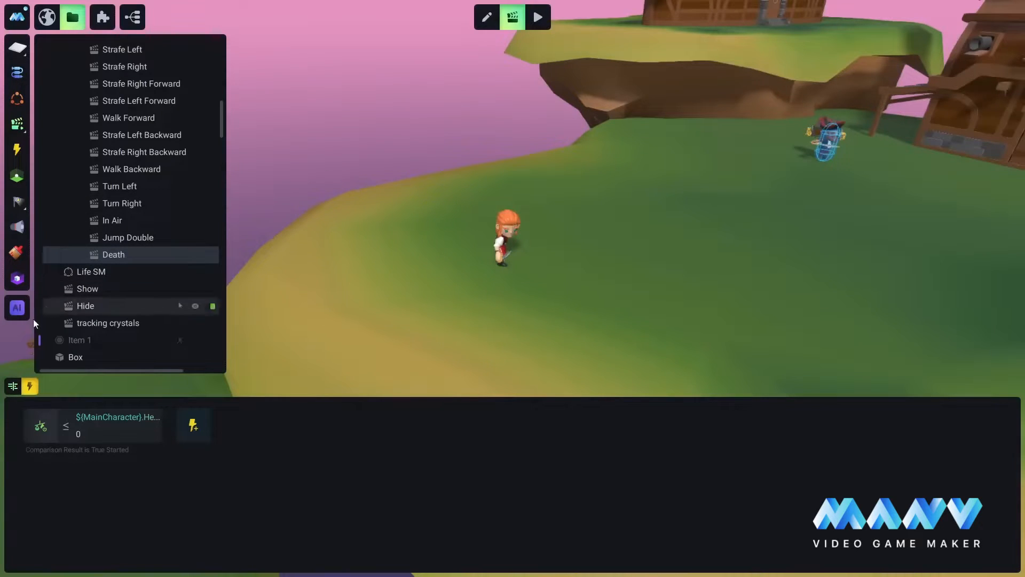
pyautogui.click(13, 386)
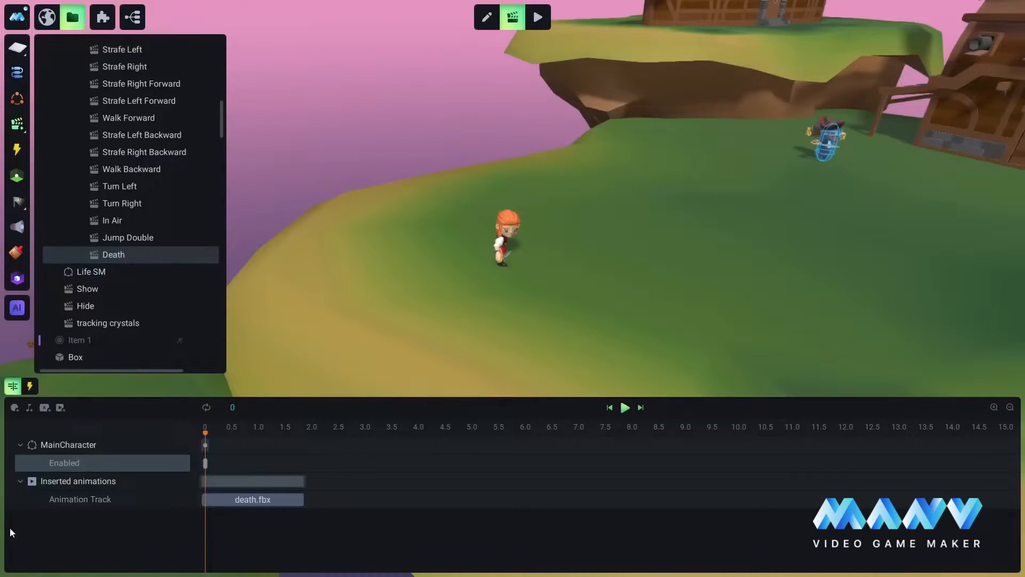
pyautogui.hotkey('ctrl', 's')
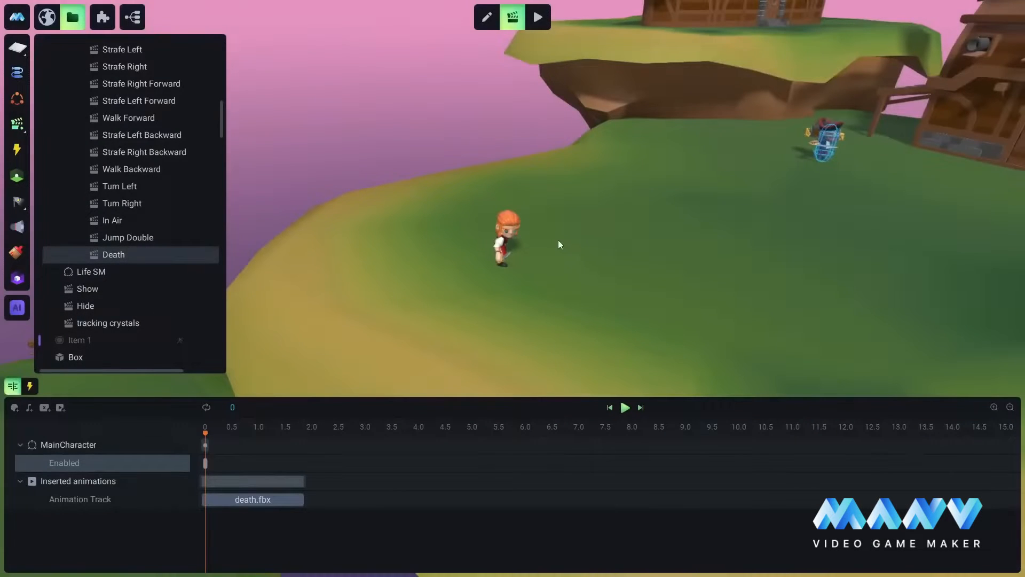
# Create a new animation in the main character's Animations For States folder and name it Respawn
pyautogui.moveTo(559, 240); pyautogui.dragTo(563, 206, button='right')
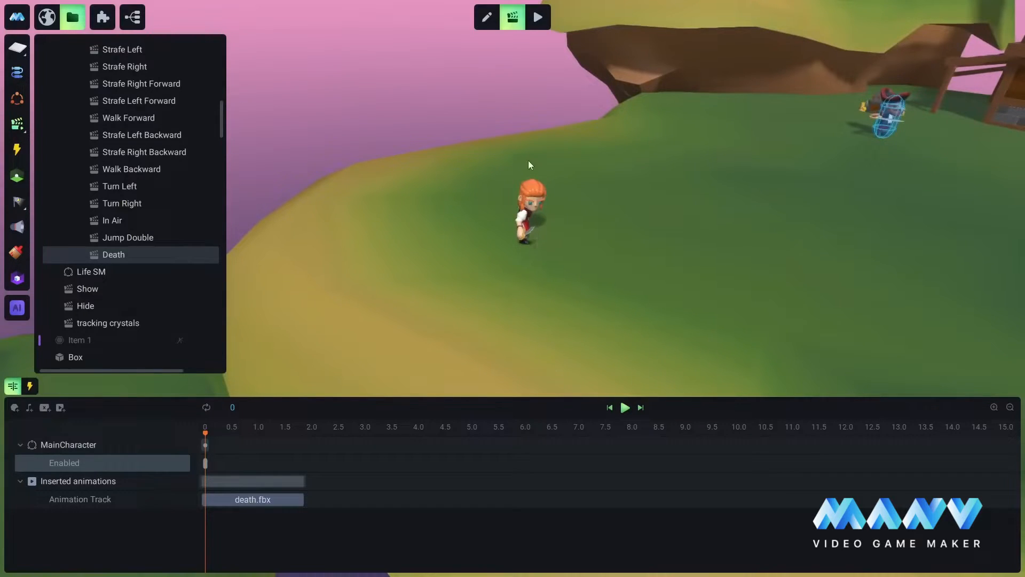
pyautogui.scroll(6, 104, 168)
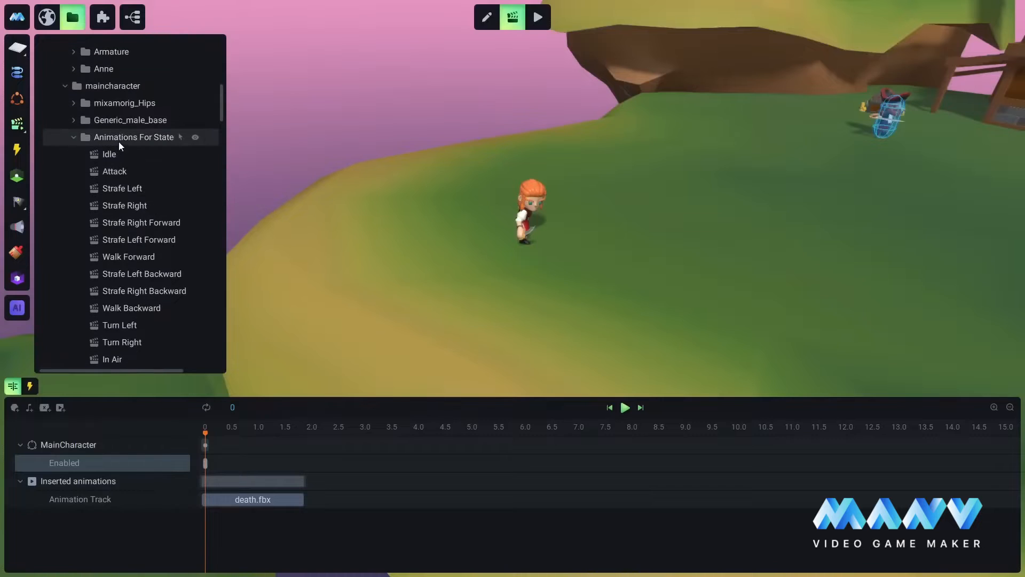
pyautogui.rightClick(119, 138)
pyautogui.click(165, 161)
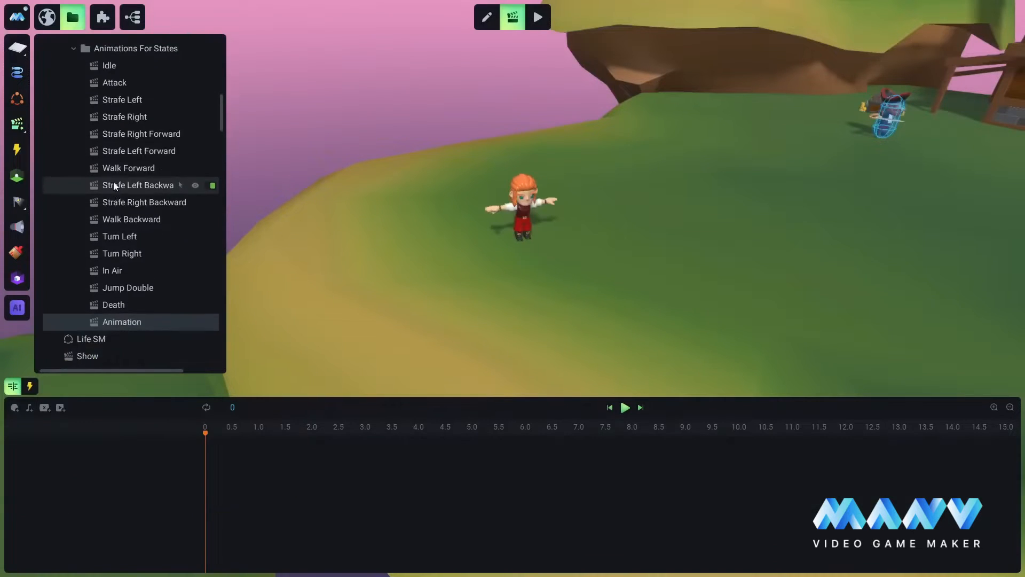
pyautogui.scroll(-5, 113, 185)
pyautogui.rightClick(122, 232)
pyautogui.click(162, 289)
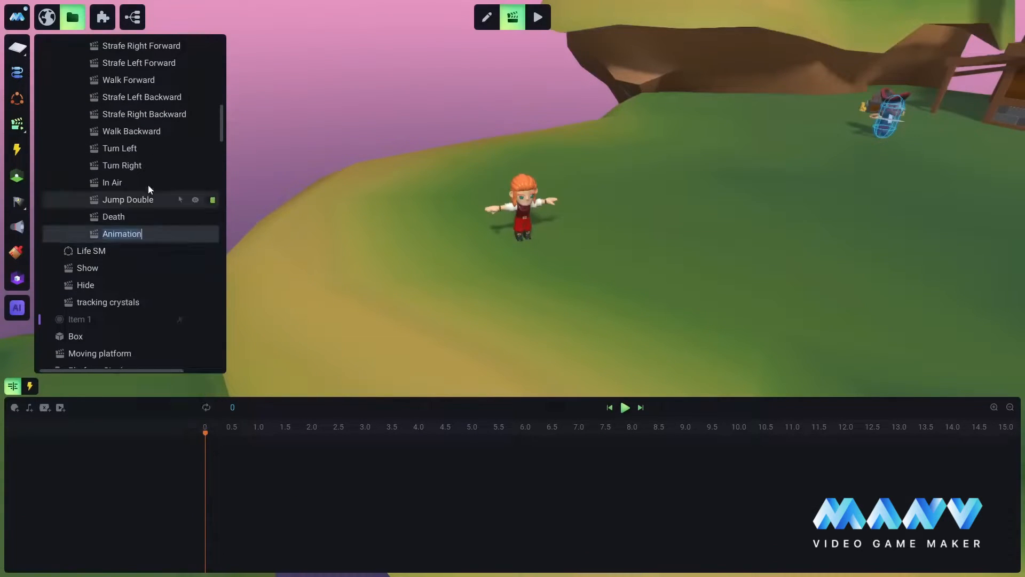
pyautogui.write('Respa')
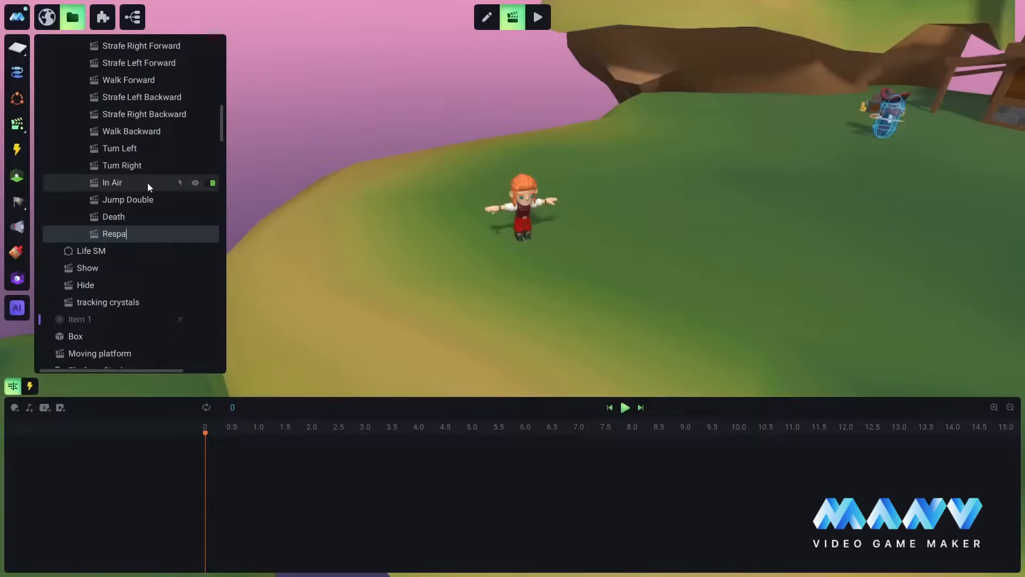
pyautogui.write('wn')
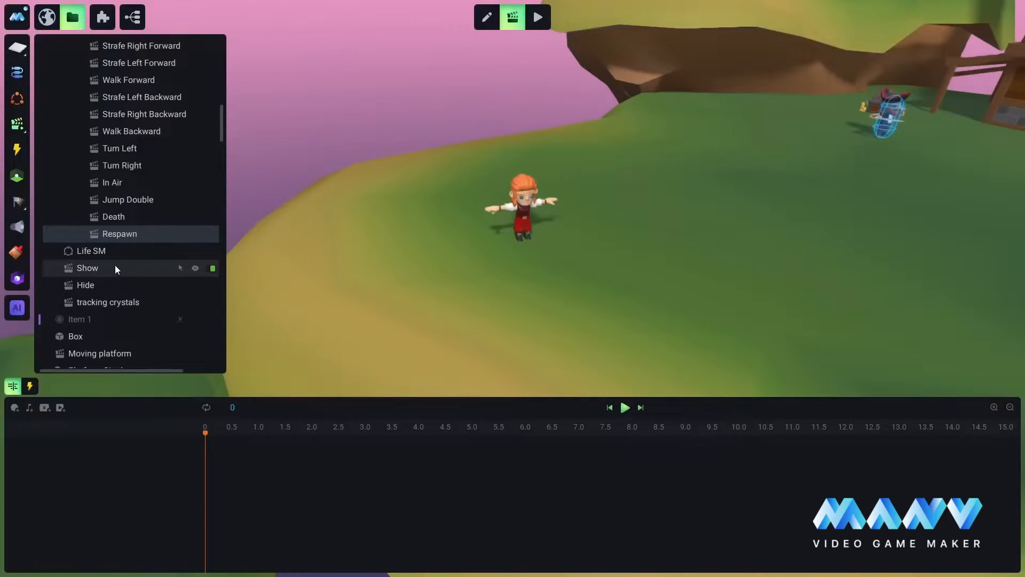
# Add the MainCharacter object to the Respawn animation's timeline
pyautogui.scroll(4, 116, 261)
pyautogui.scroll(2, 115, 182)
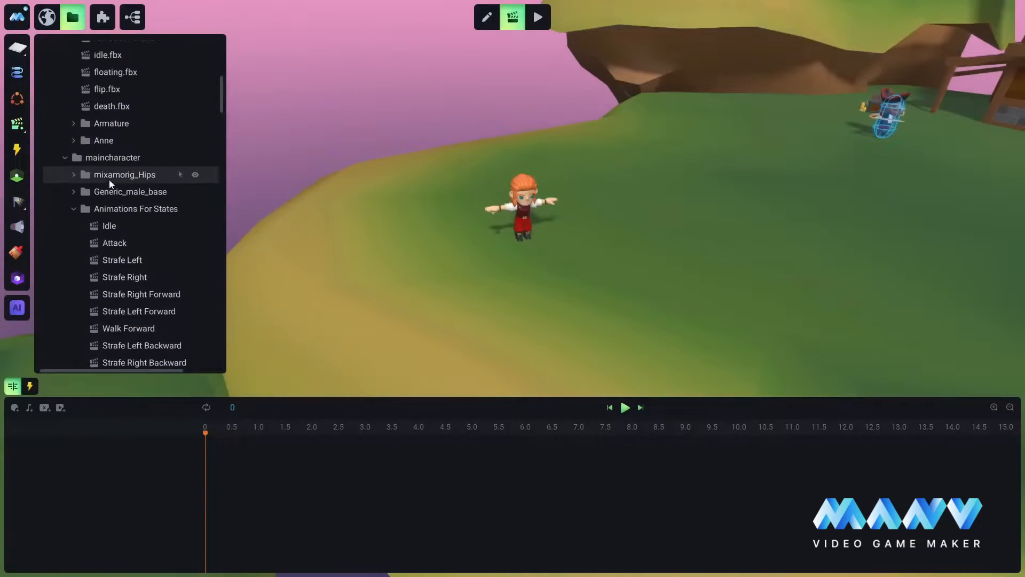
pyautogui.rightClick(102, 186)
pyautogui.scroll(5, 107, 164)
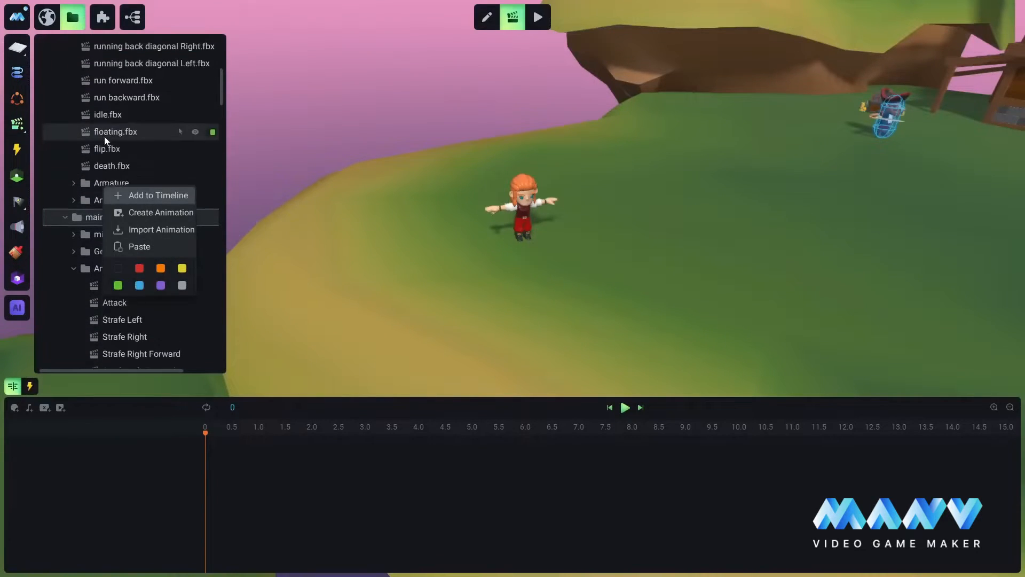
pyautogui.rightClick(95, 114)
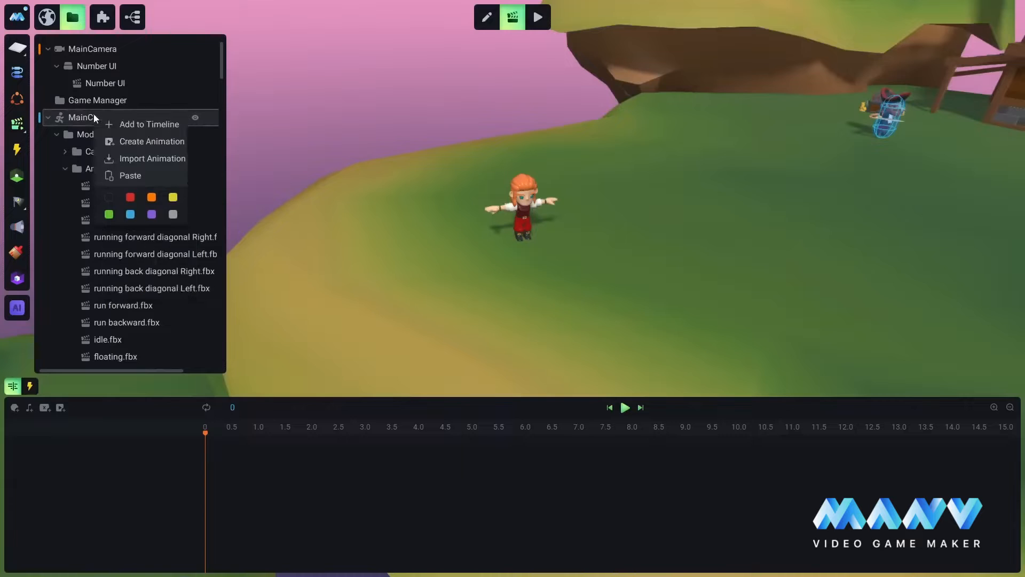
pyautogui.click(138, 126)
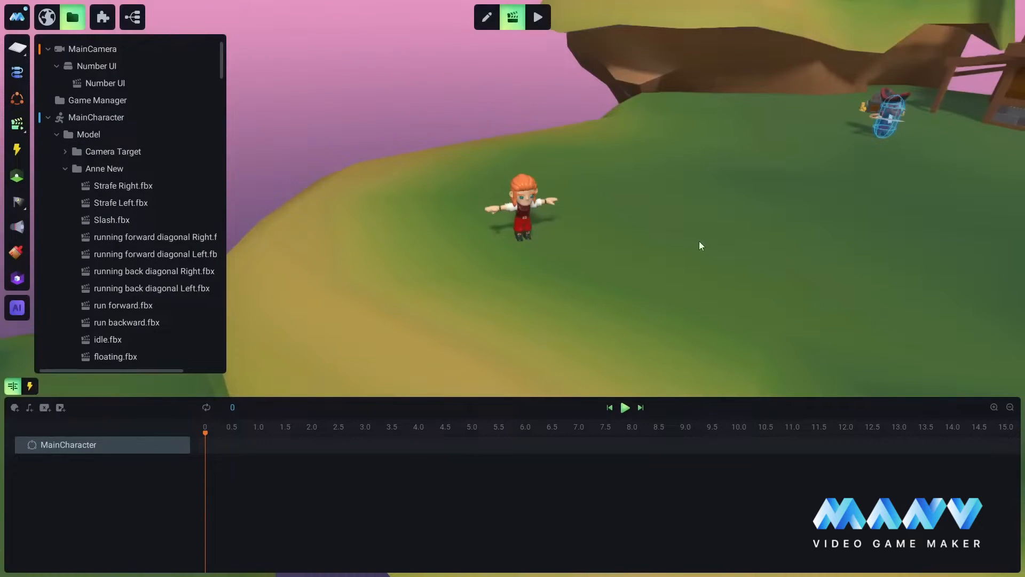
# Open the choice of properties that can be animated for MainCharacter in the Respawn timeline
pyautogui.moveTo(699, 242); pyautogui.dragTo(642, 223, button='right')
pyautogui.moveTo(504, 250); pyautogui.dragTo(552, 262, button='right')
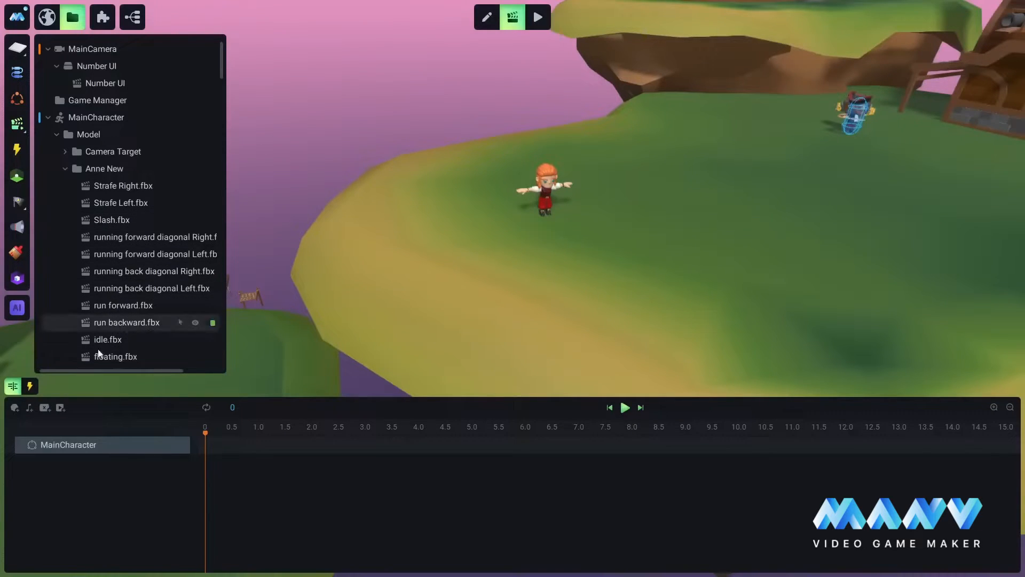
pyautogui.moveTo(616, 197); pyautogui.dragTo(611, 137, button='right')
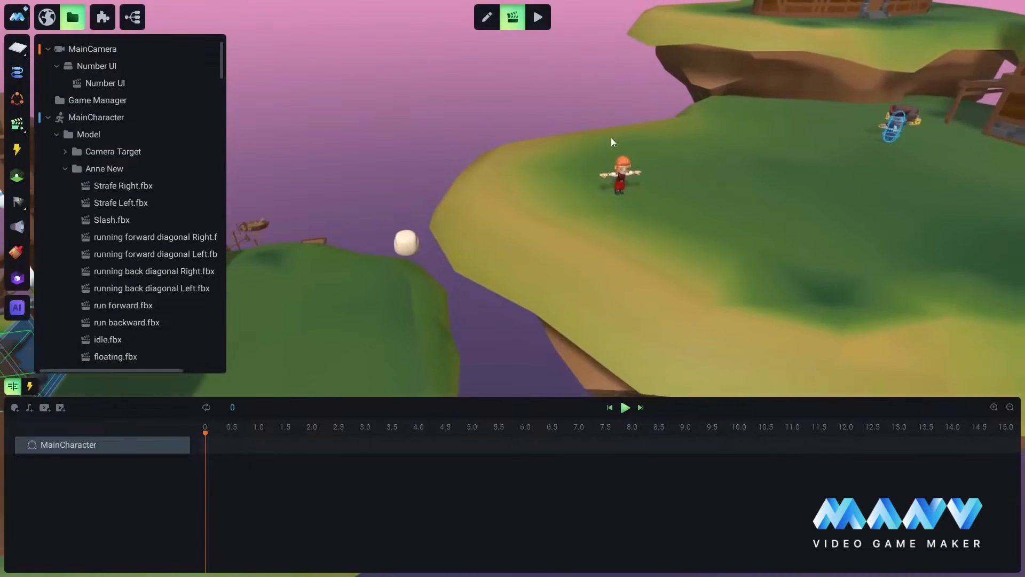
pyautogui.click(165, 444)
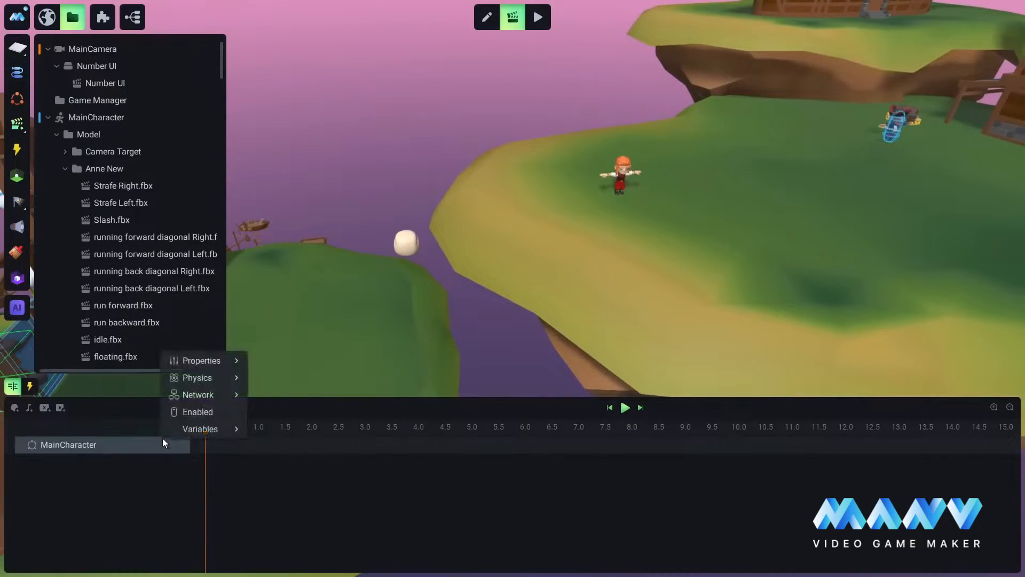
# Add Position X, Position Y and Position Z tracks to MainCharacter in the animation timeline
pyautogui.moveTo(200, 361)
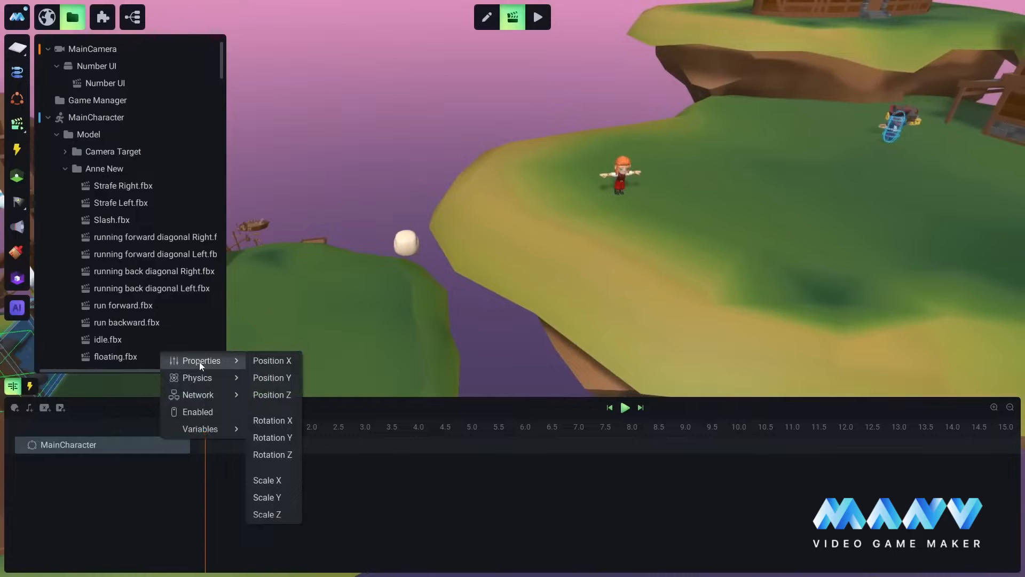
pyautogui.click(276, 361)
pyautogui.click(166, 445)
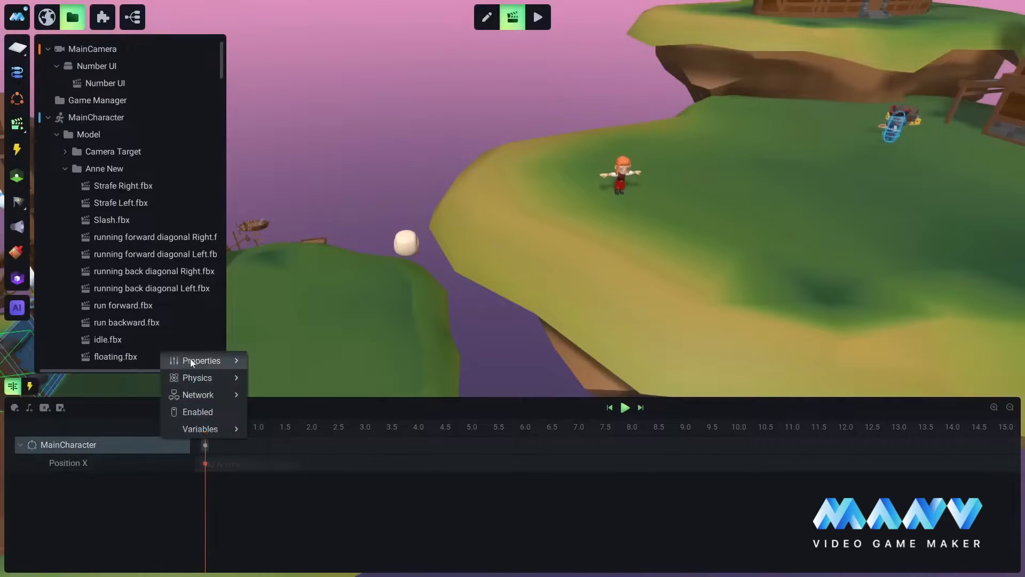
pyautogui.moveTo(210, 361)
pyautogui.click(279, 377)
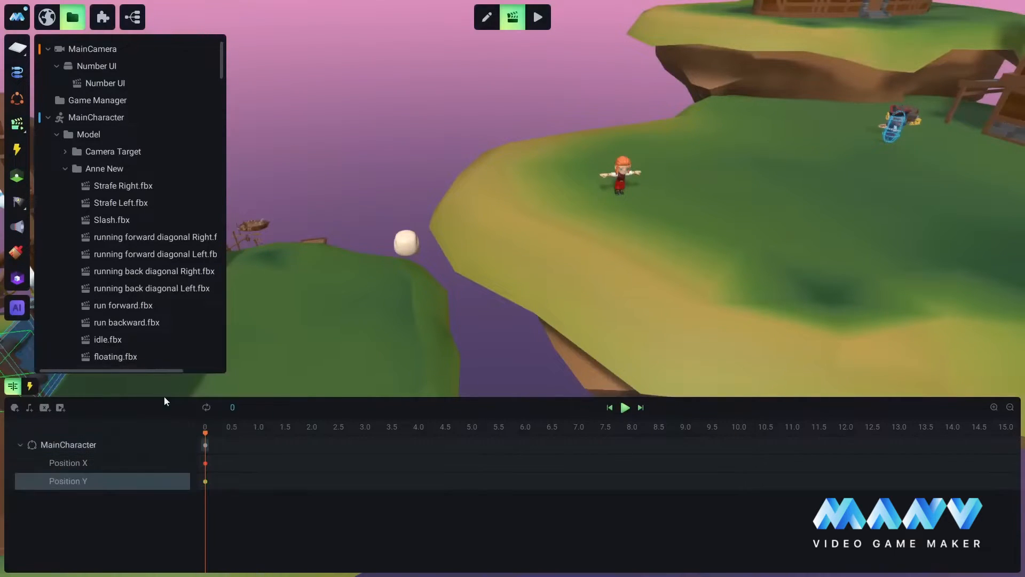
pyautogui.click(167, 445)
pyautogui.moveTo(177, 361)
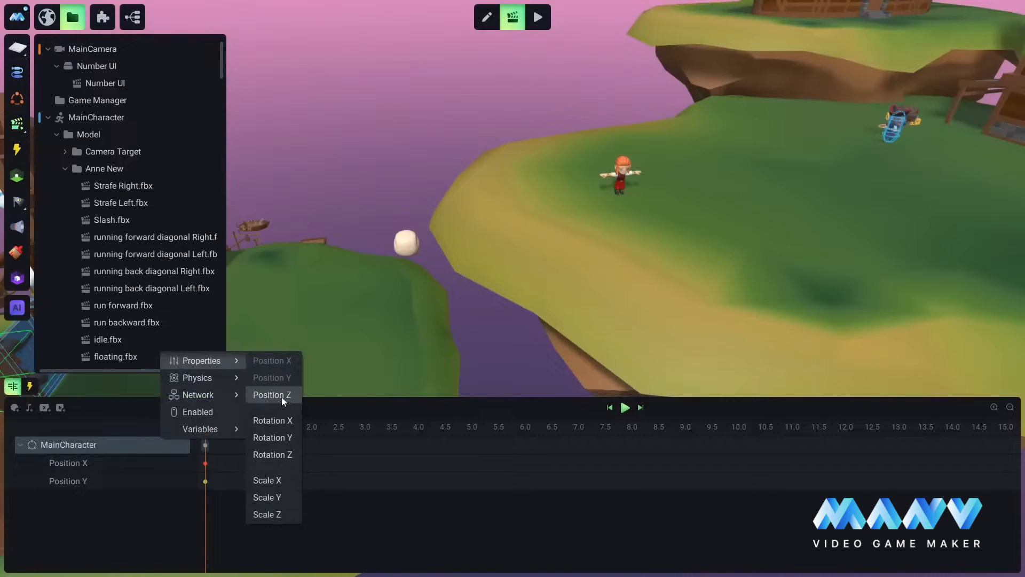
pyautogui.click(281, 395)
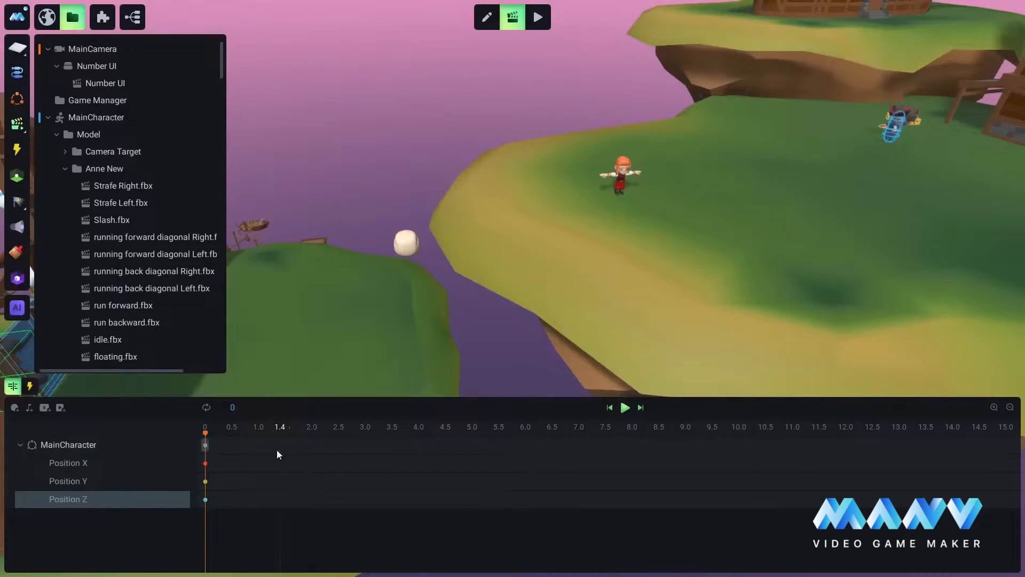
# Set MainCharacter's Position X keyframe at 0 to getGlobalPositionX(${Entrance}), referencing the Gate's Entrance object in Pirate Platformer Assets
pyautogui.click(206, 463)
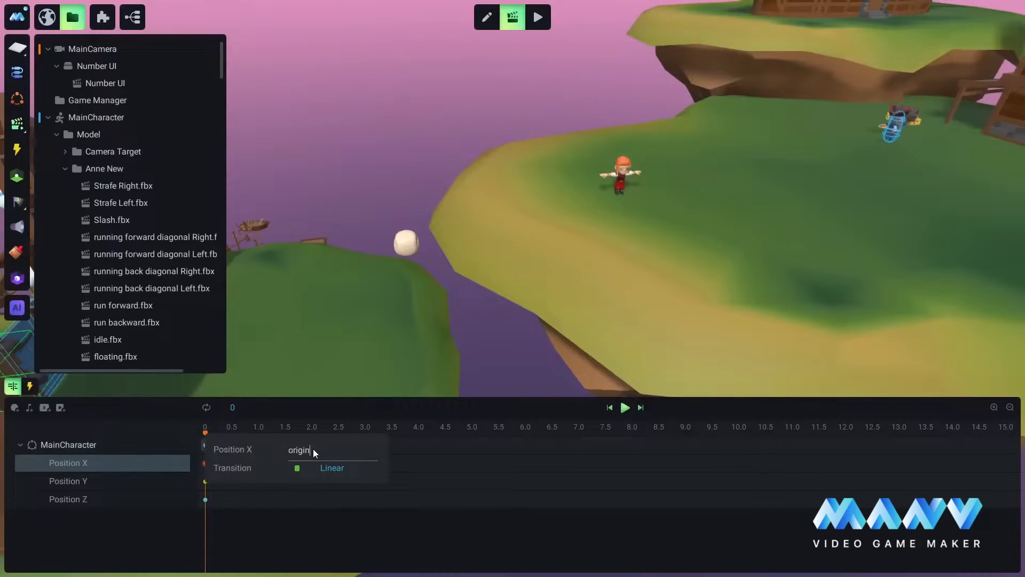
pyautogui.press('BackSpace')
pyautogui.press('BackSpace')
pyautogui.press('BackSpace')
pyautogui.press('BackSpace')
pyautogui.press('BackSpace')
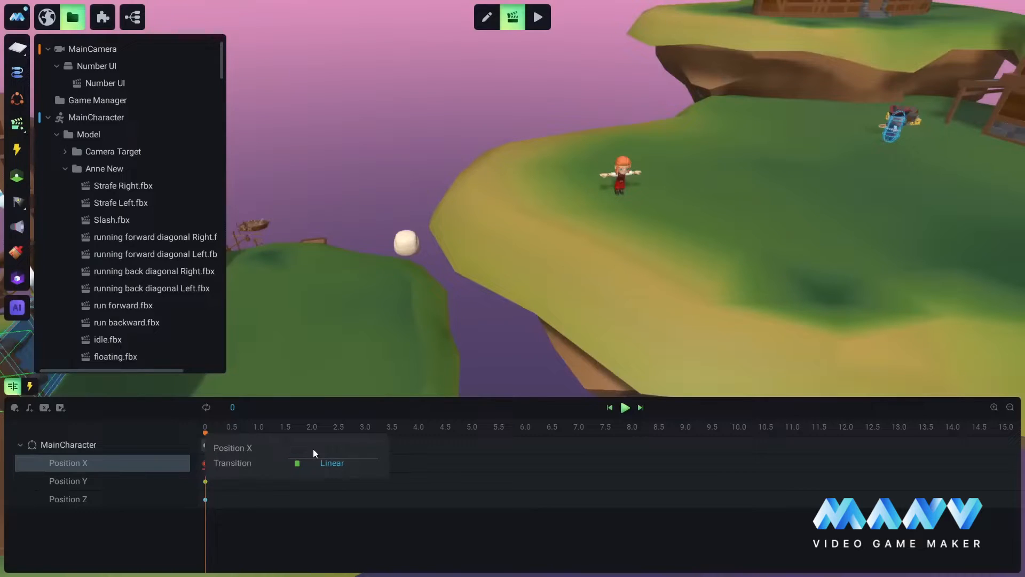
pyautogui.write('ge')
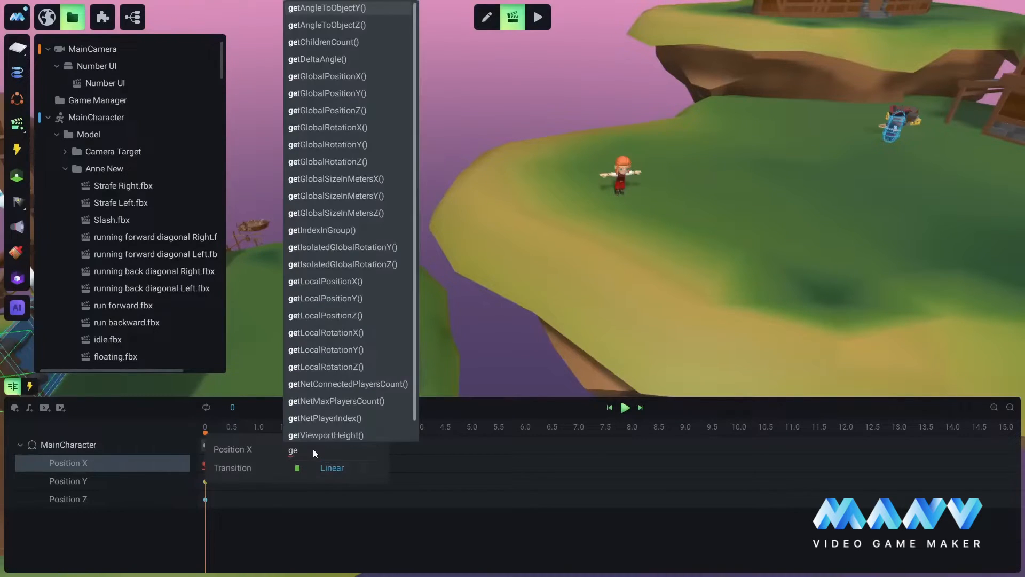
pyautogui.write('tglob')
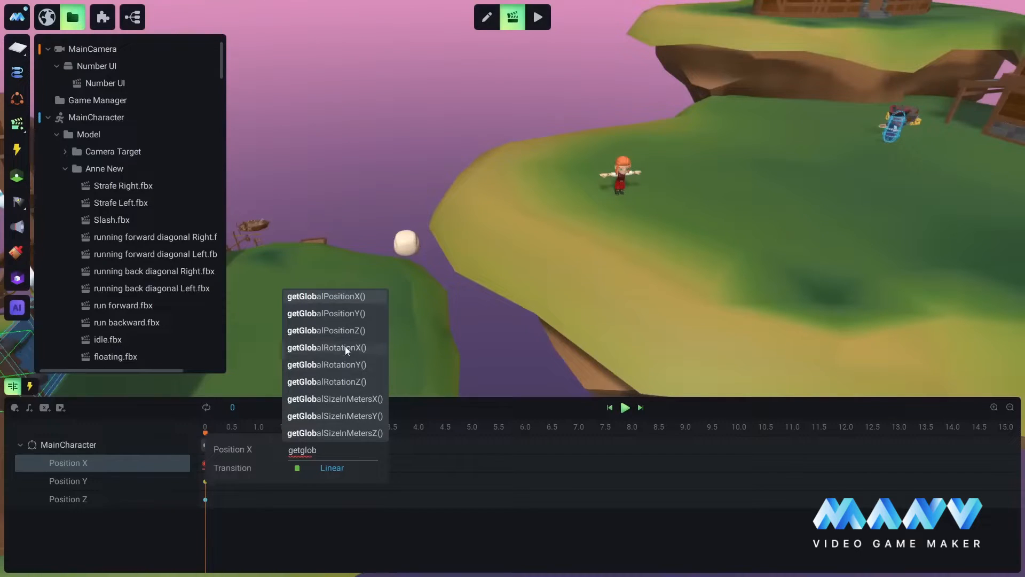
pyautogui.click(336, 297)
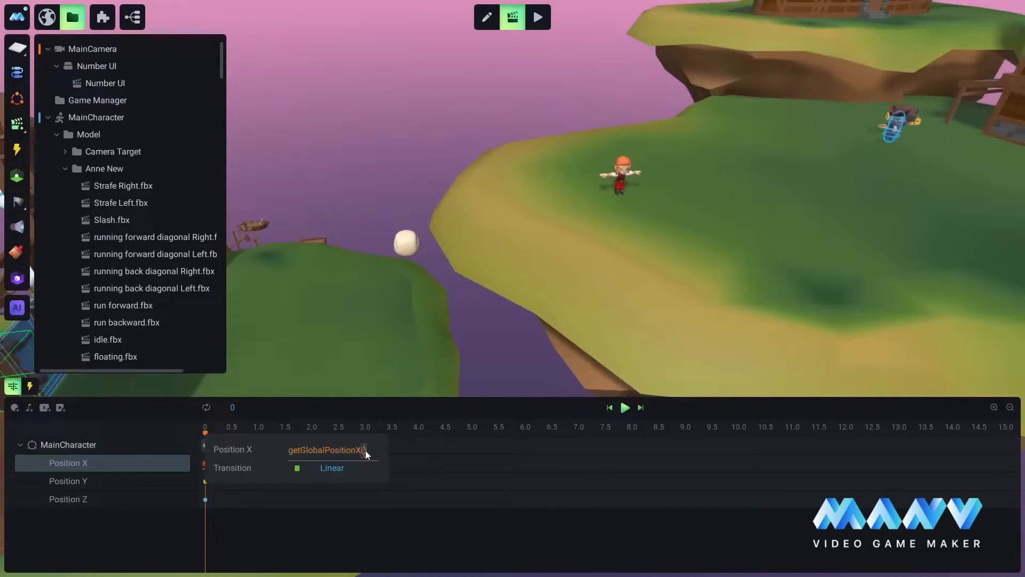
pyautogui.write('${')
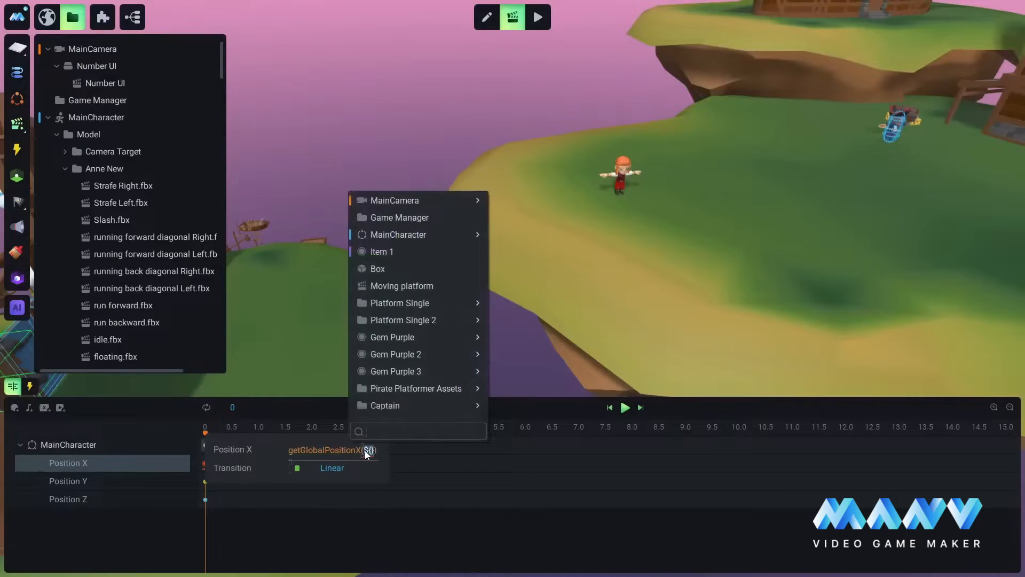
pyautogui.write('entran')
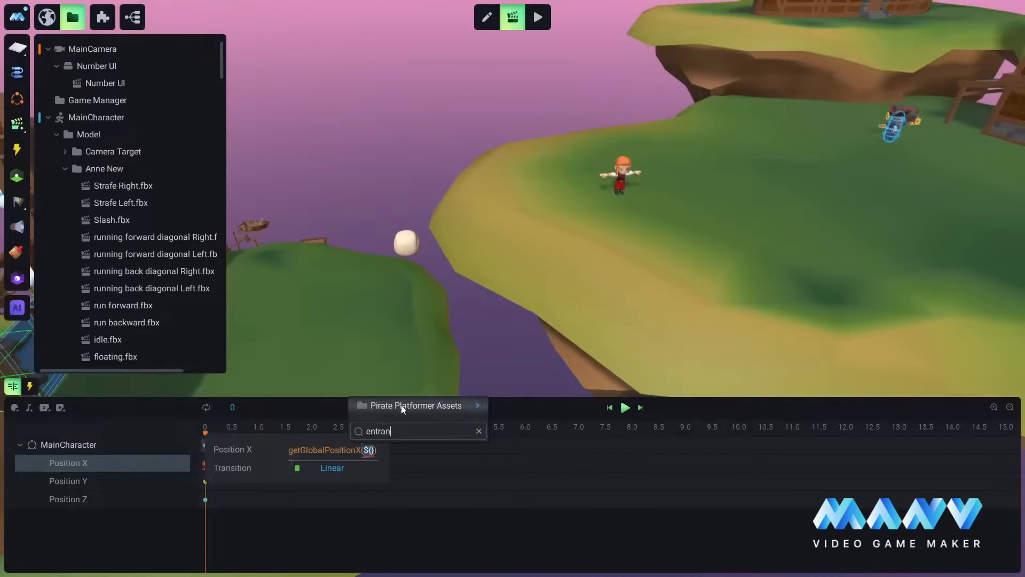
pyautogui.moveTo(403, 404)
pyautogui.moveTo(545, 406)
pyautogui.click(614, 408)
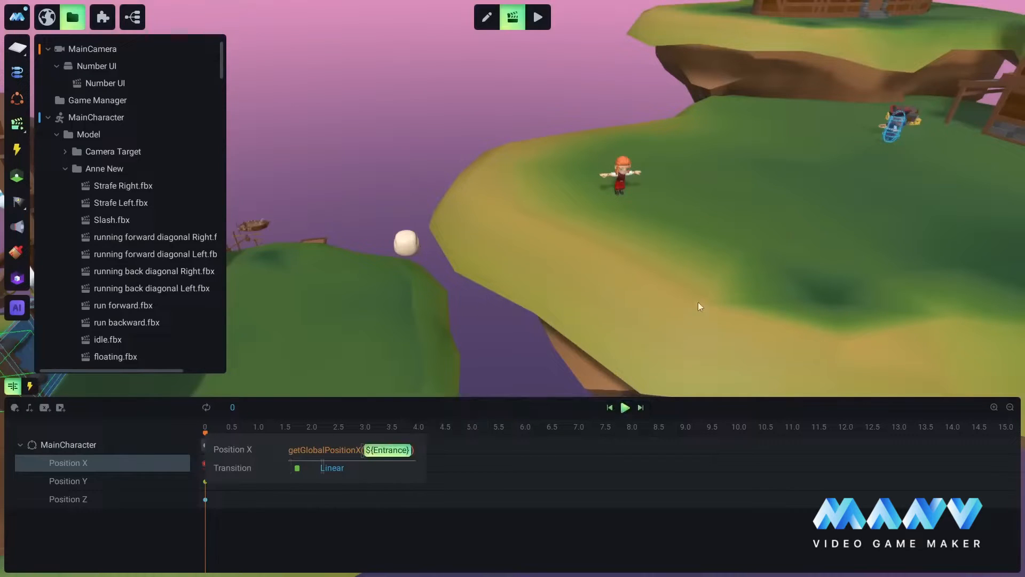
pyautogui.click(645, 314)
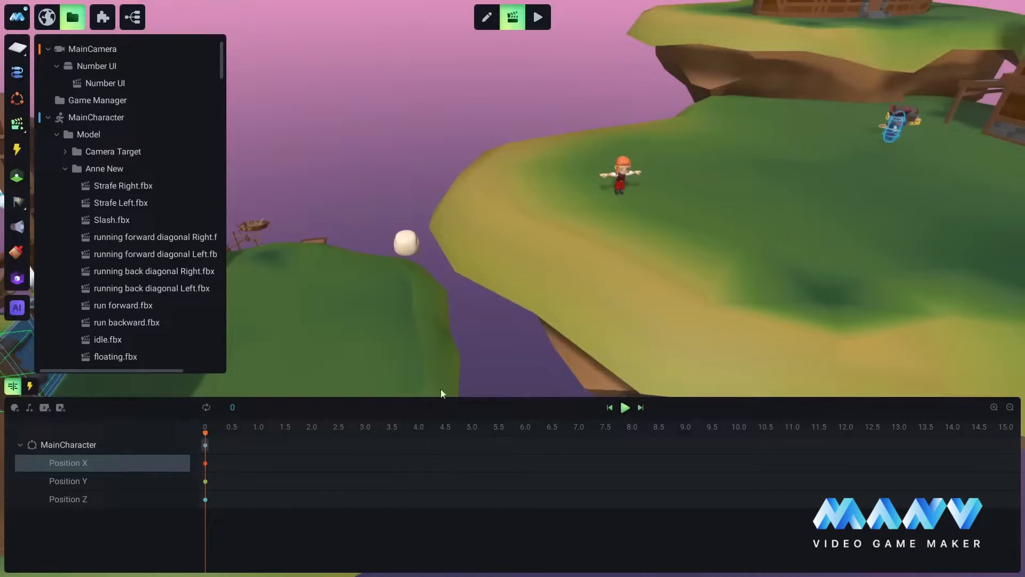
# Set MainCharacter's Position Y keyframe at 0 to getGlobalPositionY() of the Gate's Entrance object
pyautogui.click(205, 482)
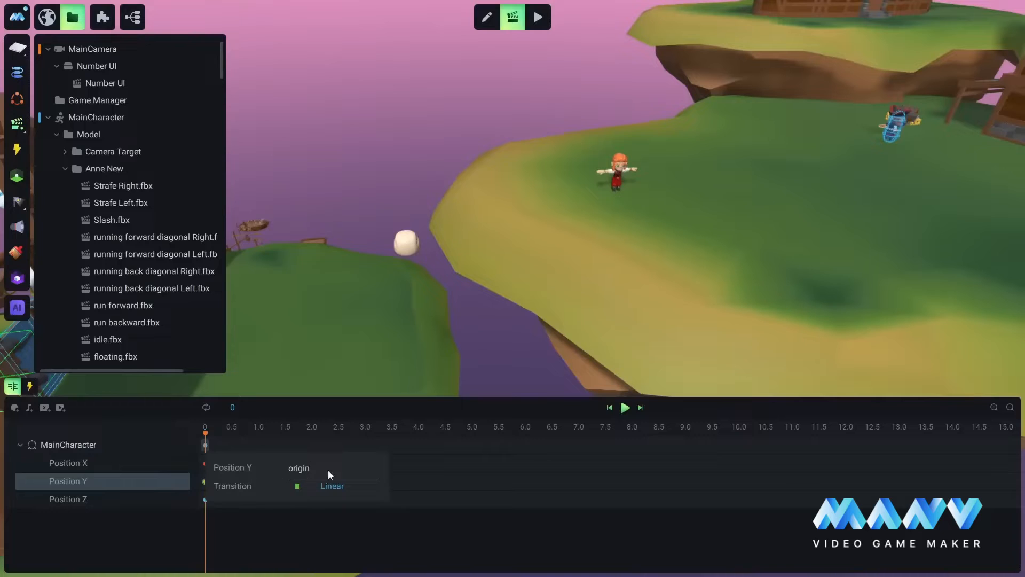
pyautogui.press('BackSpace')
pyautogui.press('BackSpace')
pyautogui.press('BackSpace')
pyautogui.press('BackSpace')
pyautogui.press('BackSpace')
pyautogui.press('BackSpace')
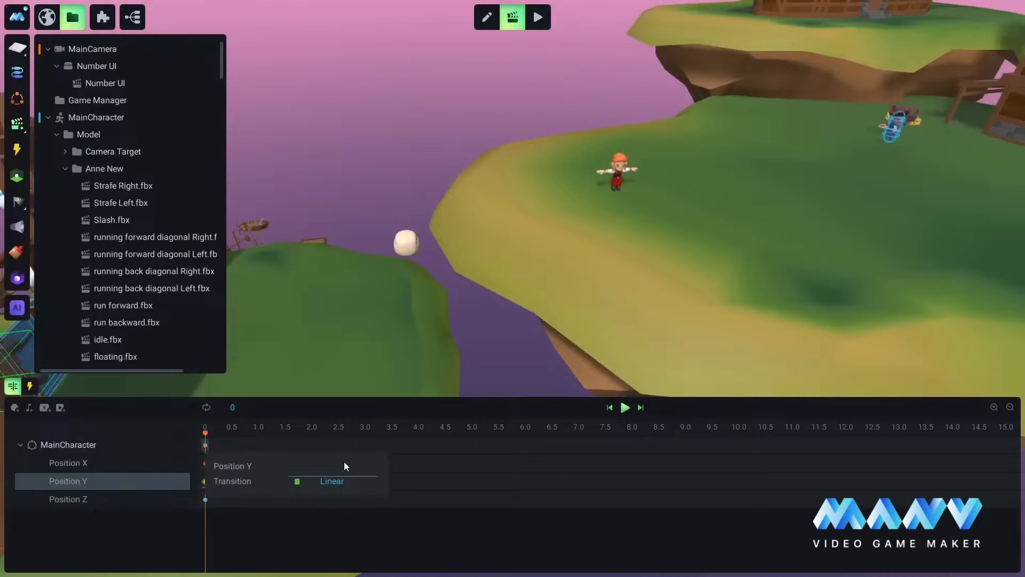
pyautogui.write('getglo')
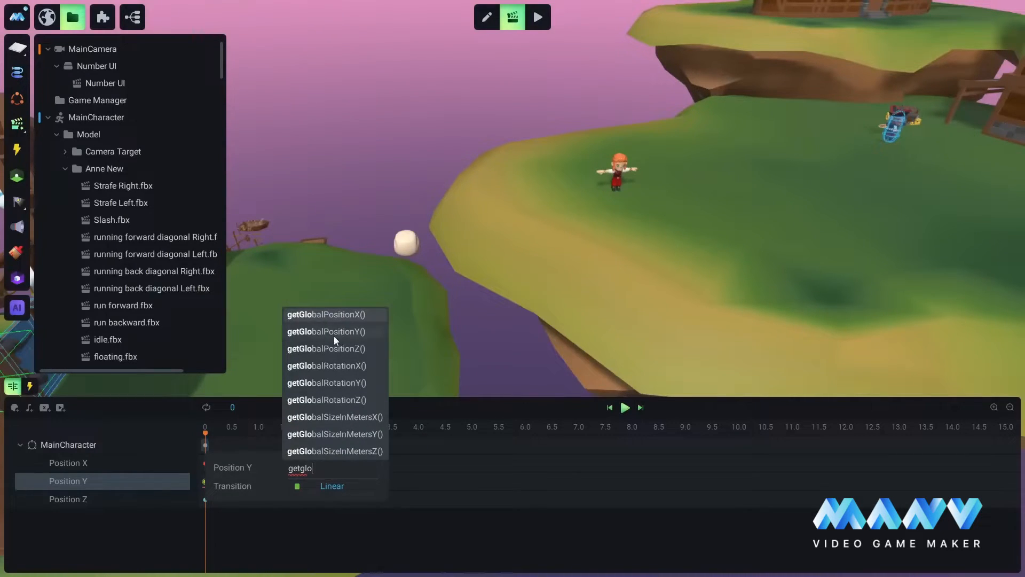
pyautogui.click(334, 333)
pyautogui.write('$')
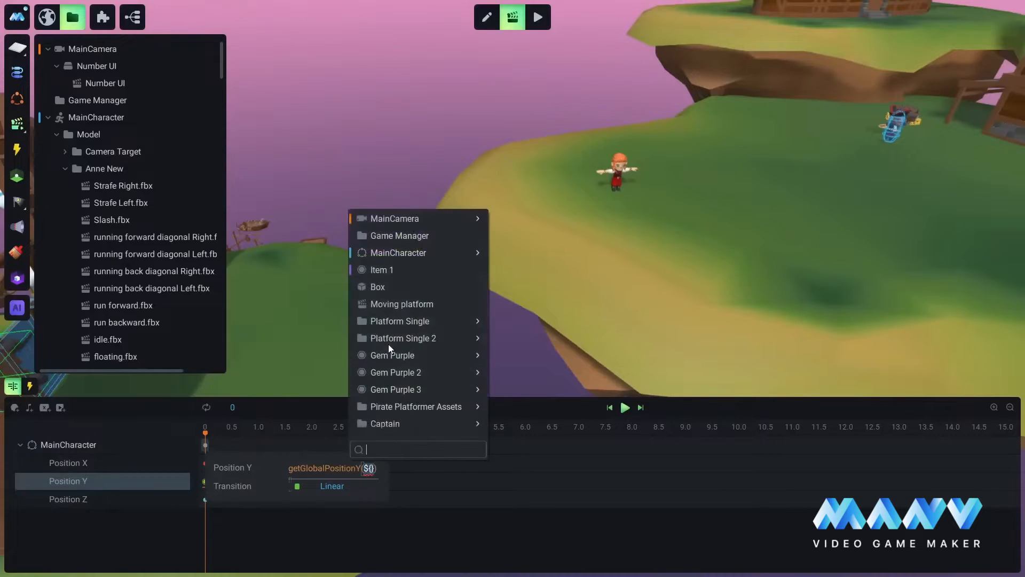
pyautogui.moveTo(393, 250)
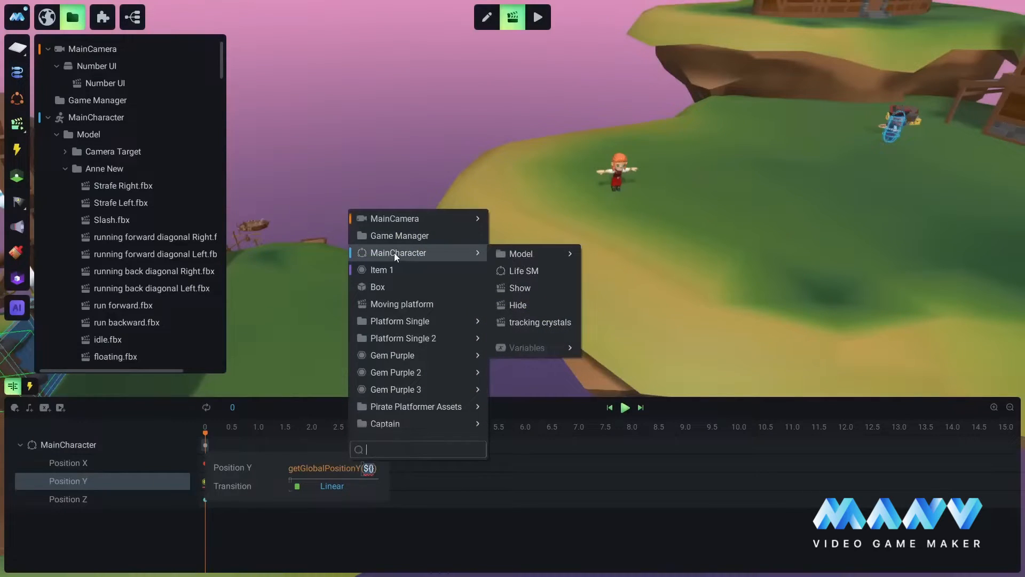
pyautogui.write('entra')
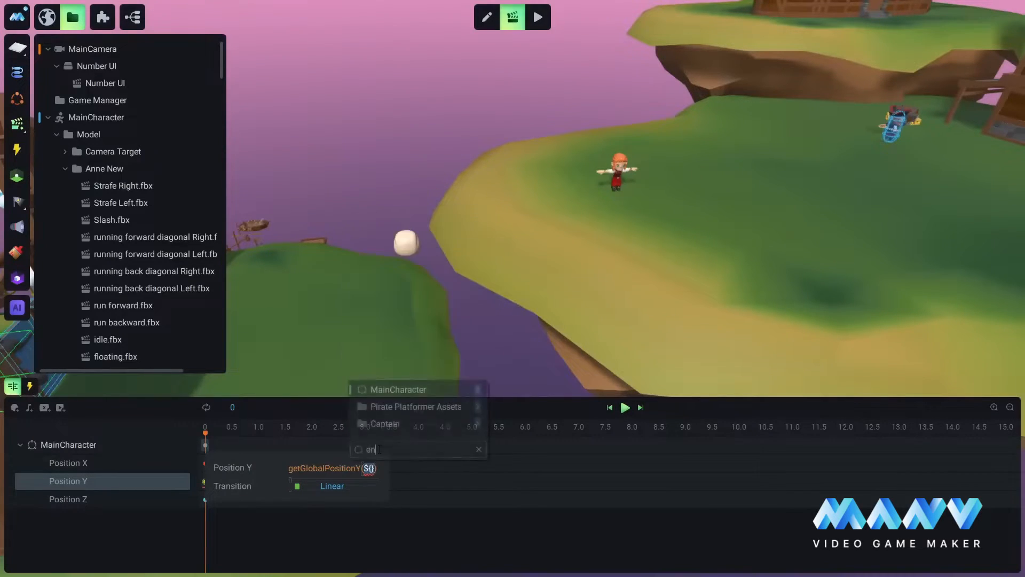
pyautogui.moveTo(440, 423)
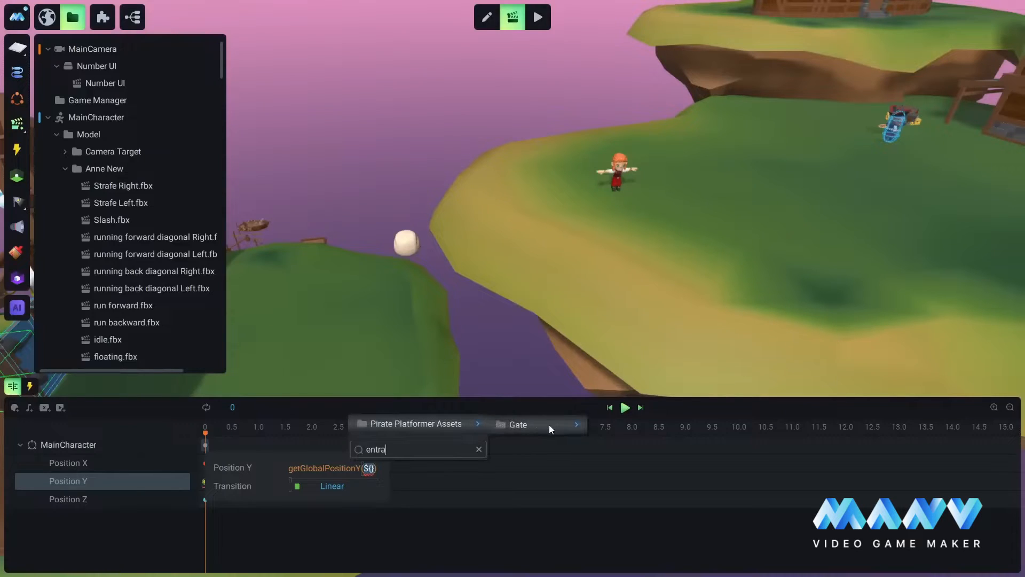
pyautogui.click(621, 425)
pyautogui.click(583, 446)
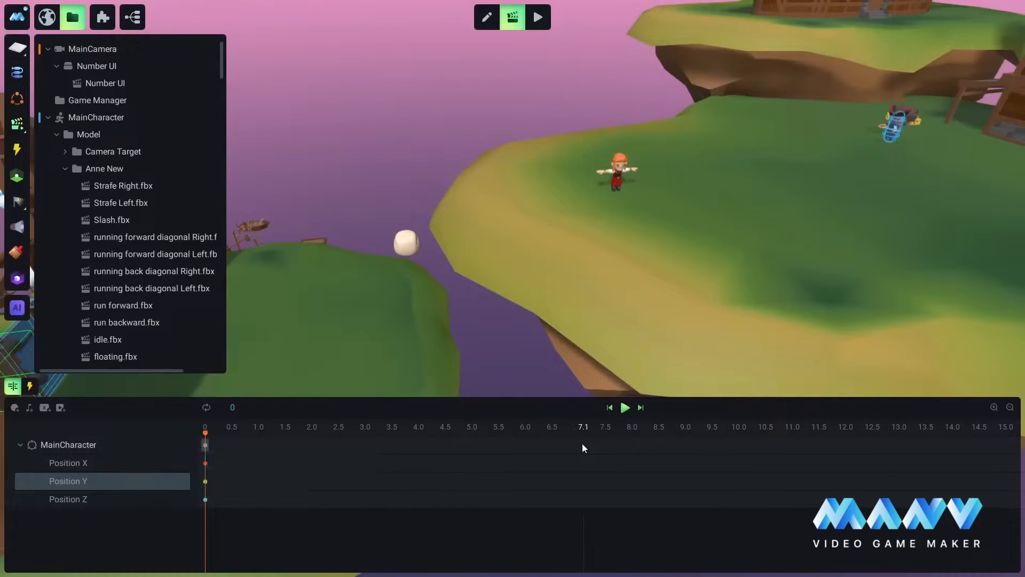
# Set MainCharacter's Position Z keyframe at 0 to getGlobalPositionZ() of the Gate's Entrance object and save the project
pyautogui.click(206, 500)
pyautogui.click(206, 500)
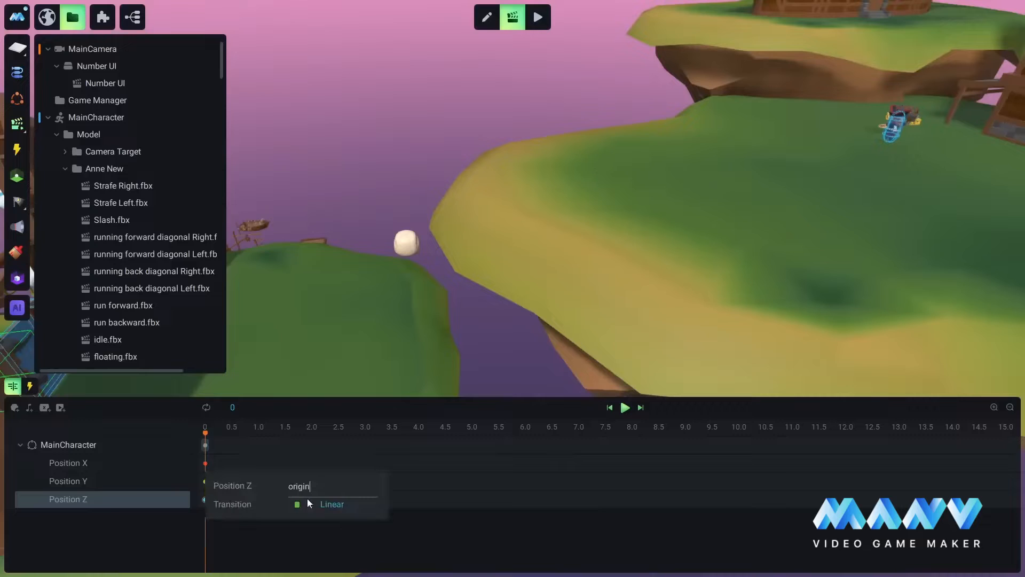
pyautogui.hotkey('ctrl', 'a')
pyautogui.press('BackSpace')
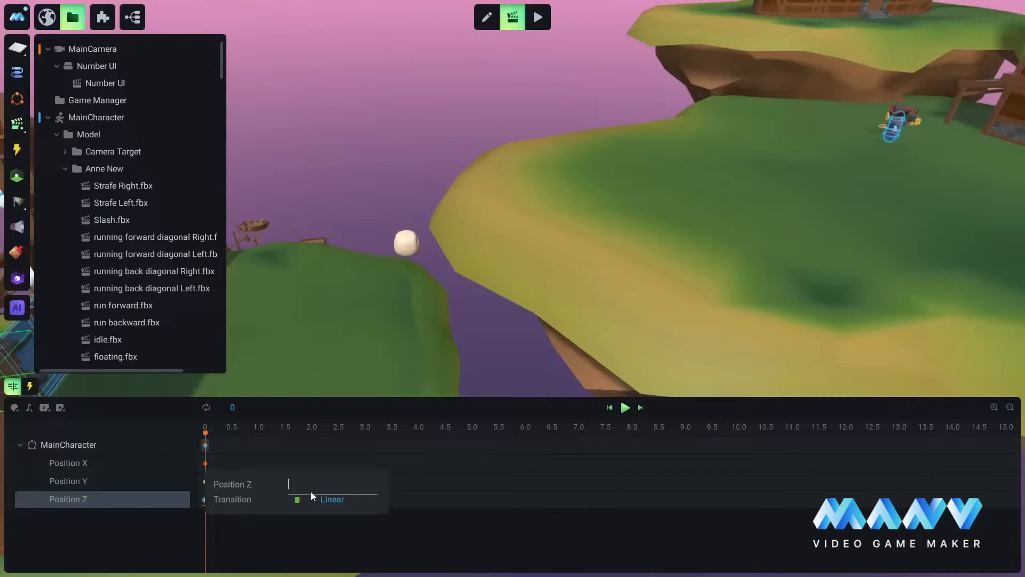
pyautogui.write('getglo')
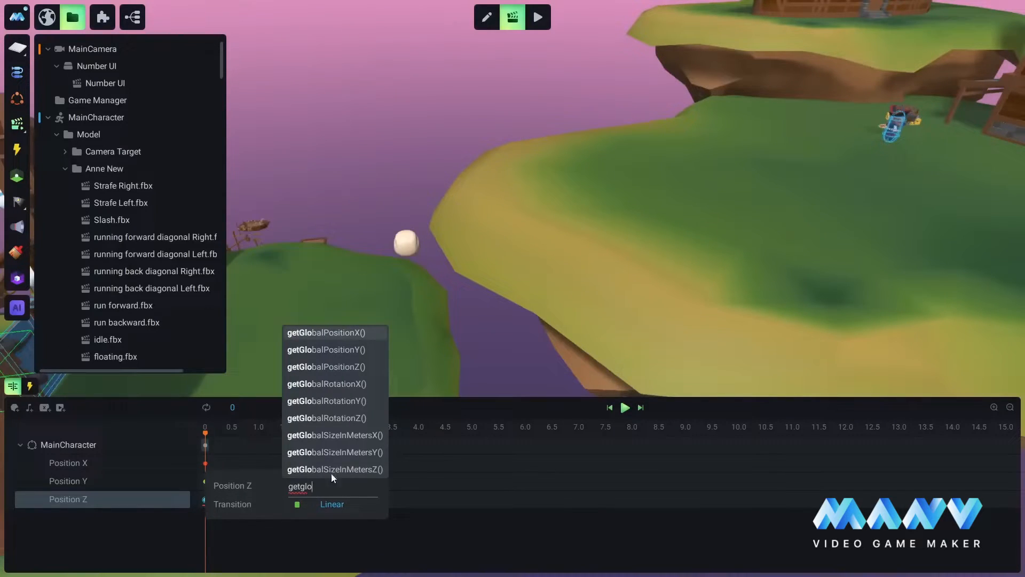
pyautogui.click(335, 367)
pyautogui.write('$0')
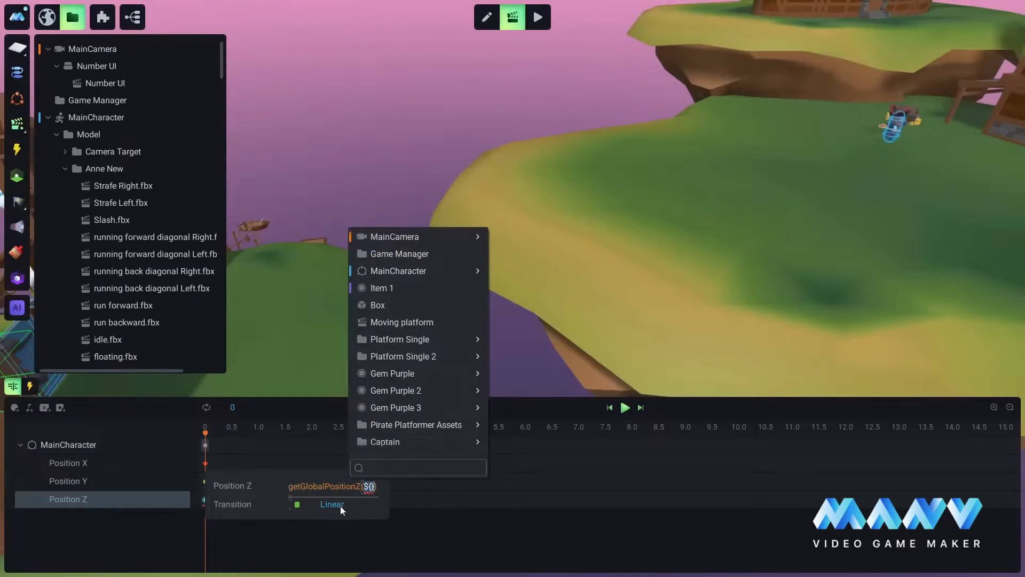
pyautogui.write('entrace')
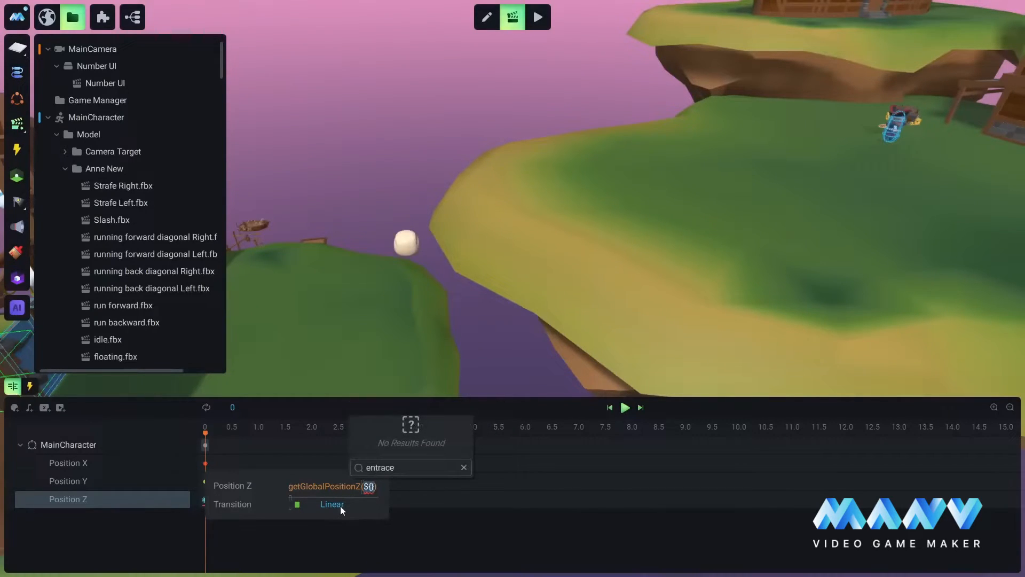
pyautogui.press('BackSpace')
pyautogui.press('BackSpace')
pyautogui.press('BackSpace')
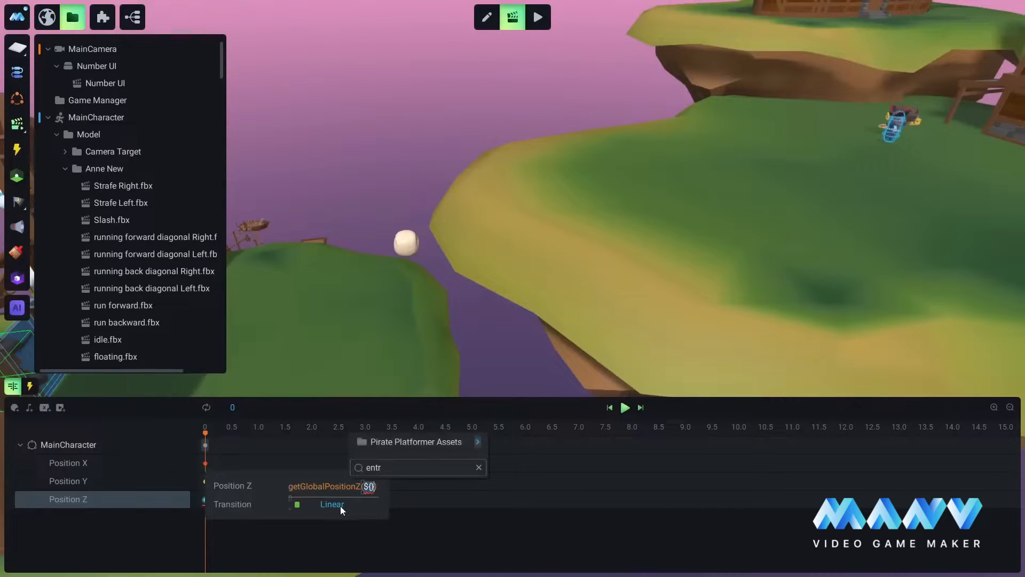
pyautogui.moveTo(421, 443)
pyautogui.moveTo(540, 443)
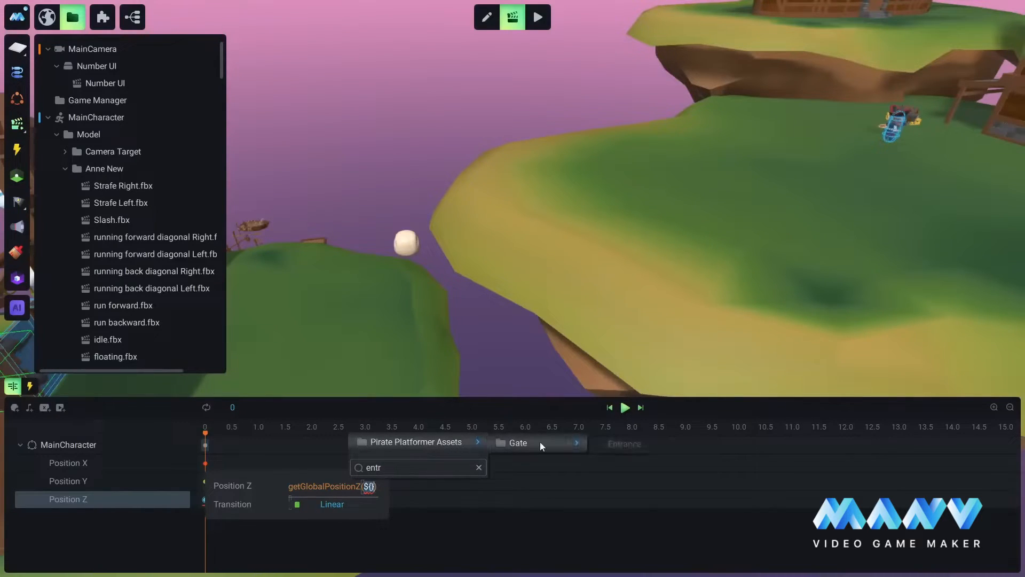
pyautogui.click(629, 443)
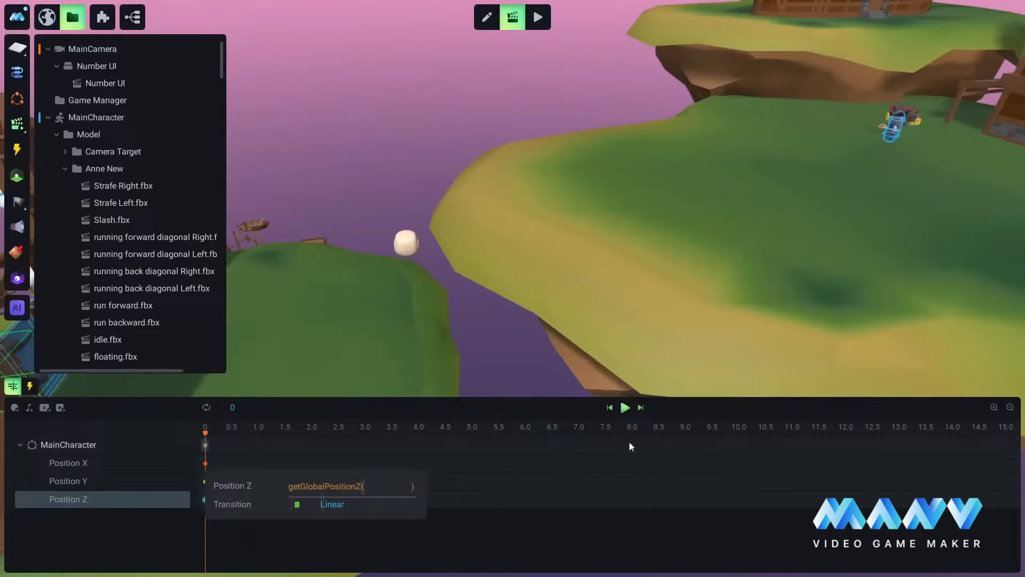
pyautogui.click(568, 455)
pyautogui.hotkey('ctrl', 's')
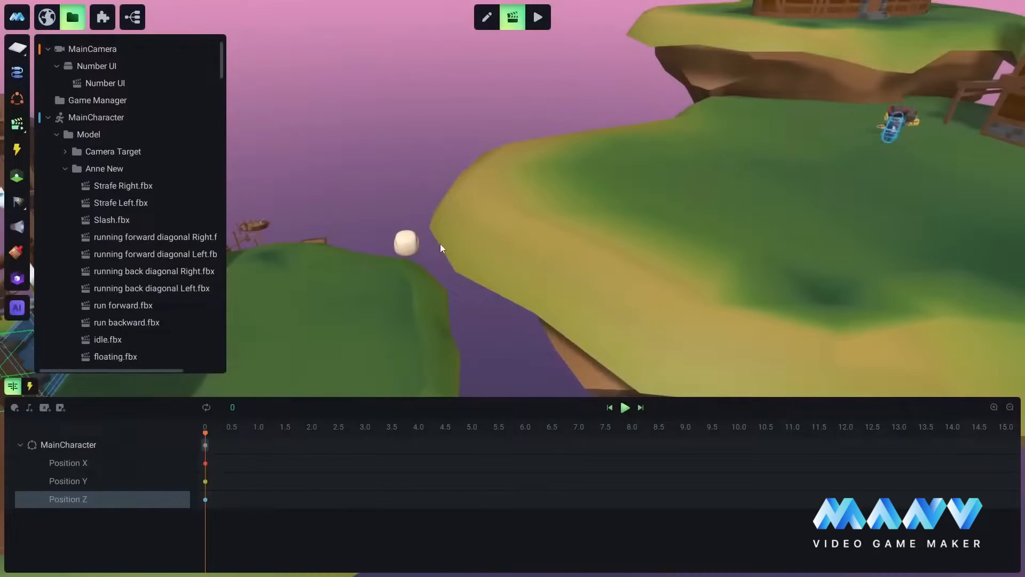
# Add an Enabled track to MainCharacter in the timeline, with its keyframe at about 0.1
pyautogui.moveTo(440, 244); pyautogui.dragTo(564, 259, button='right')
pyautogui.moveTo(350, 293); pyautogui.dragTo(598, 247, button='right')
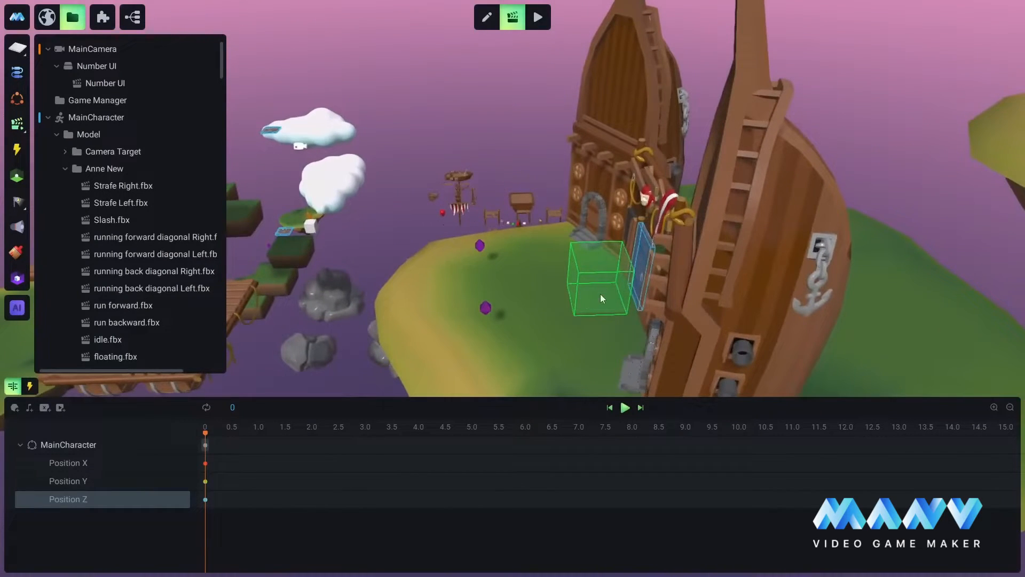
pyautogui.moveTo(600, 294); pyautogui.dragTo(518, 245, button='right')
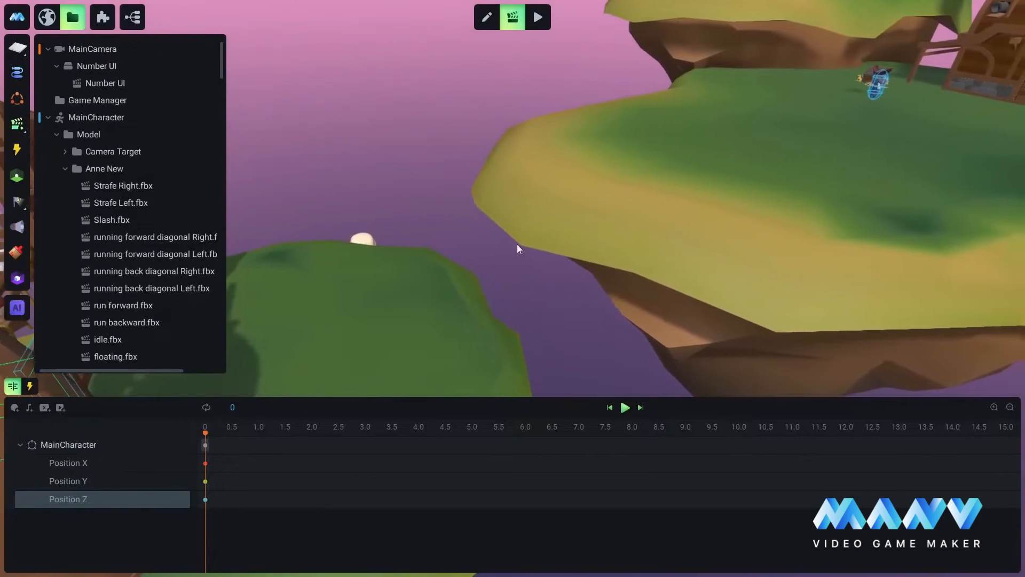
pyautogui.rightClick(168, 443)
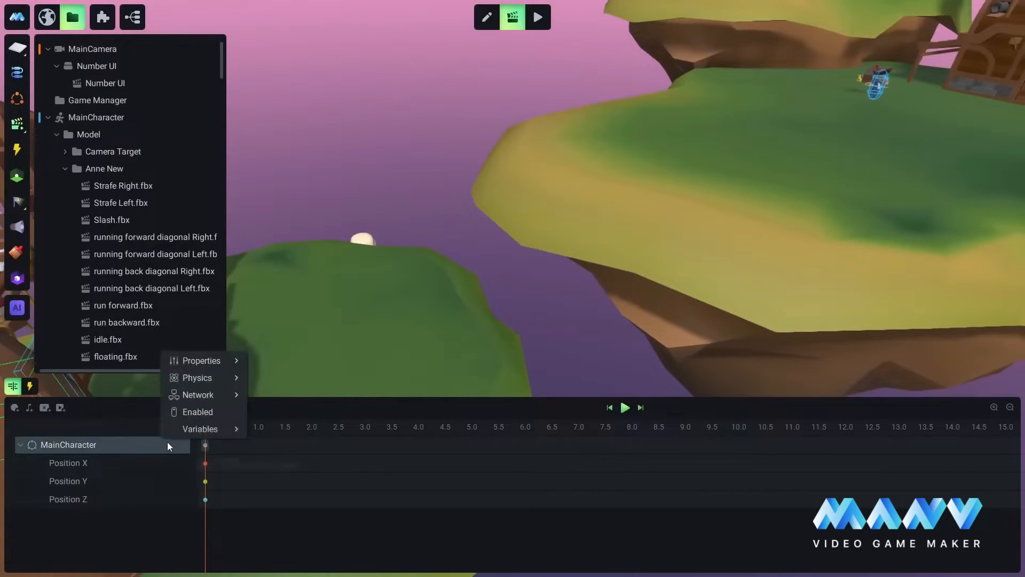
pyautogui.click(185, 410)
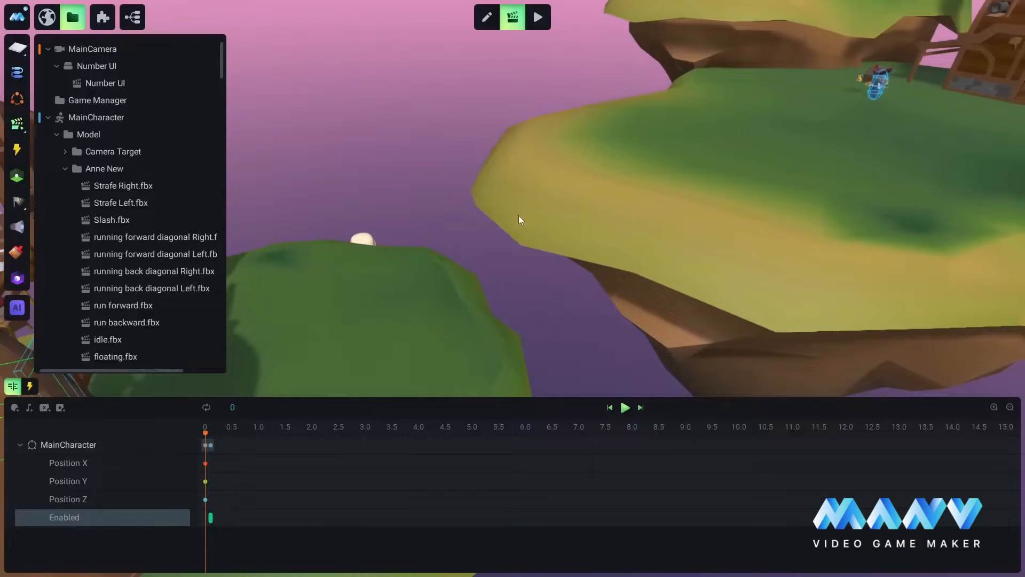
# Playtest the scene by running MainCharacter up to the captain and letting him defeat her, and end the test
pyautogui.click(538, 17)
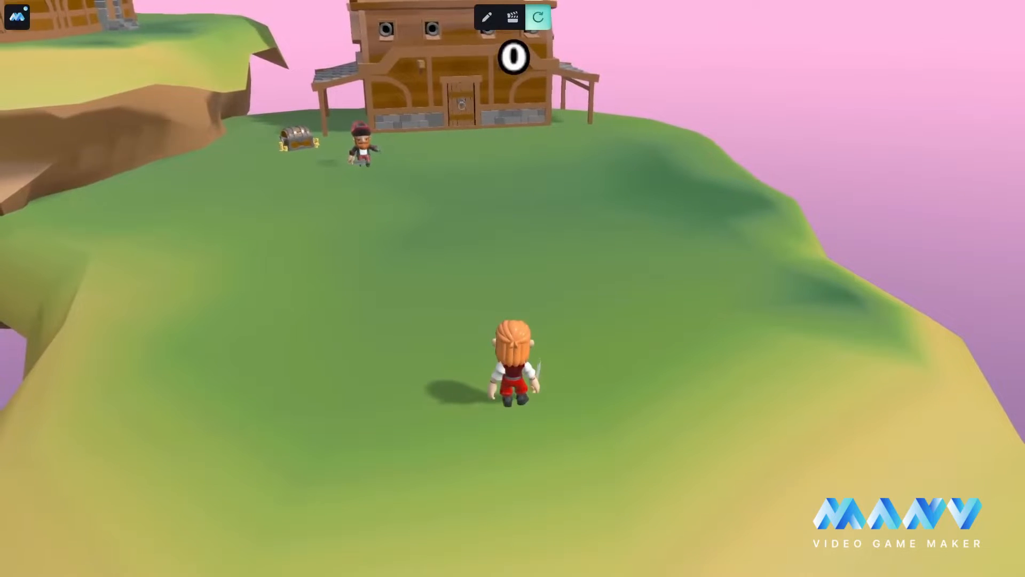
pyautogui.press('w')
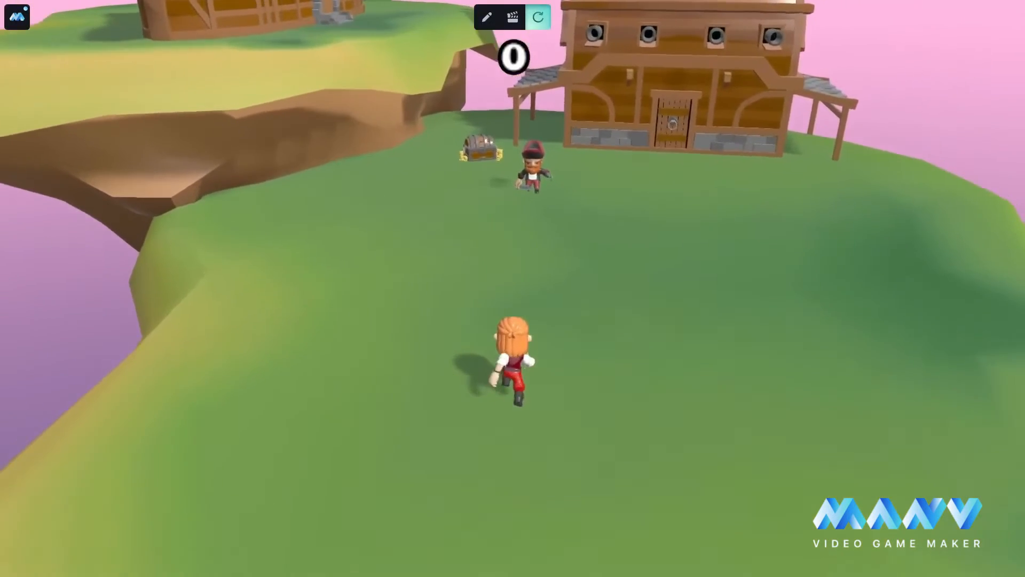
pyautogui.press('w')
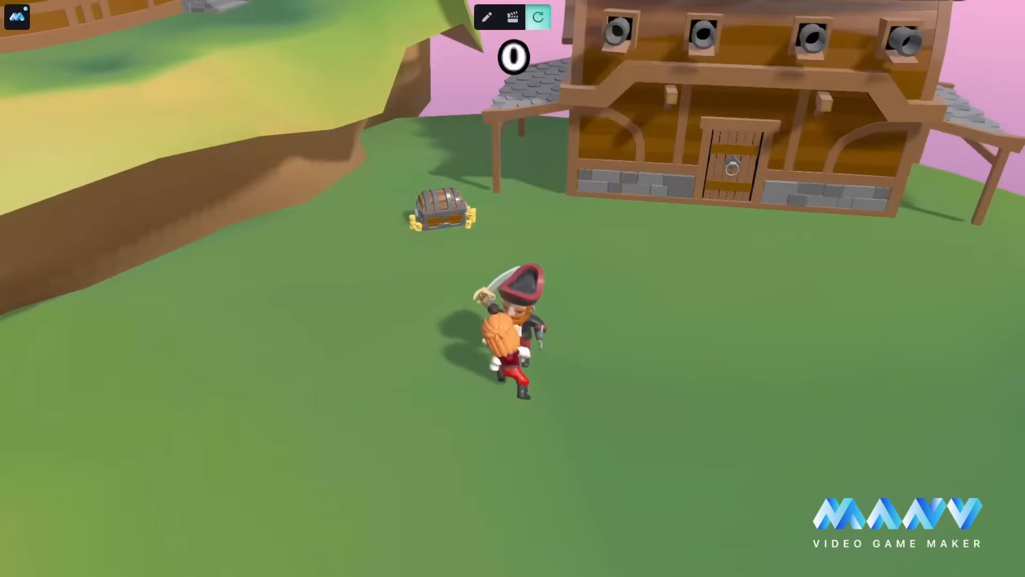
pyautogui.press('s')
pyautogui.press('s')
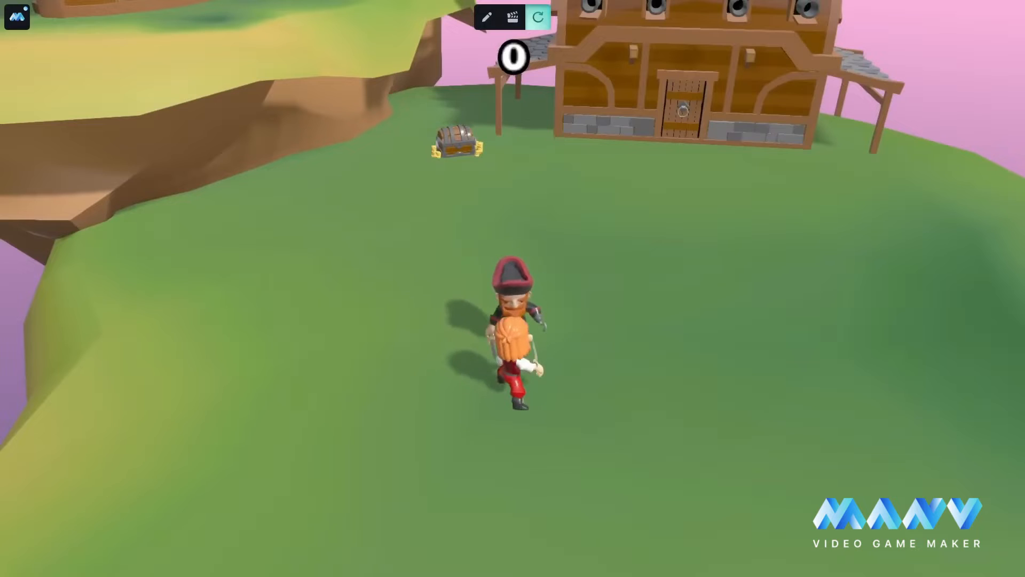
pyautogui.press('s')
pyautogui.press('s')
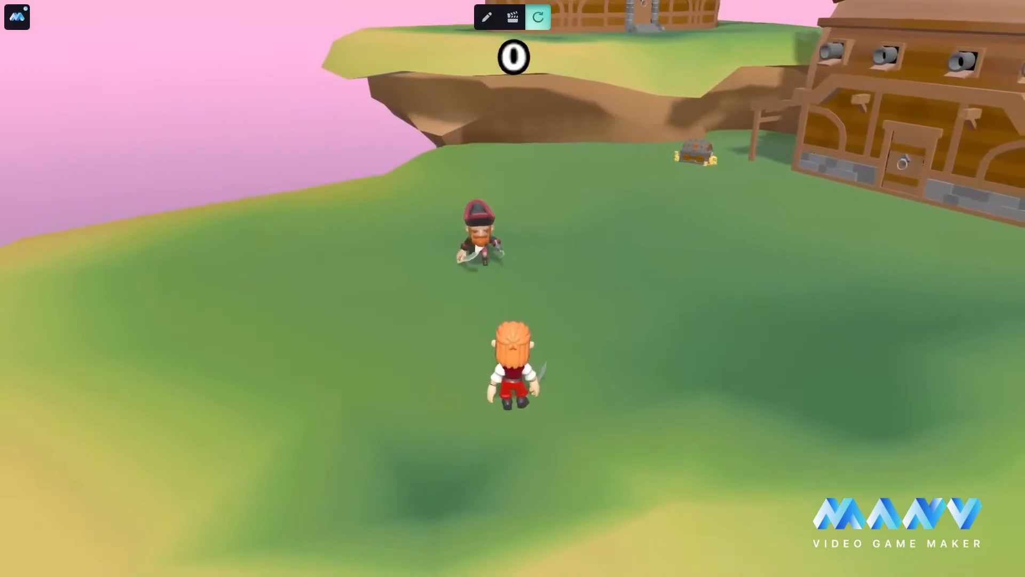
pyautogui.press('w')
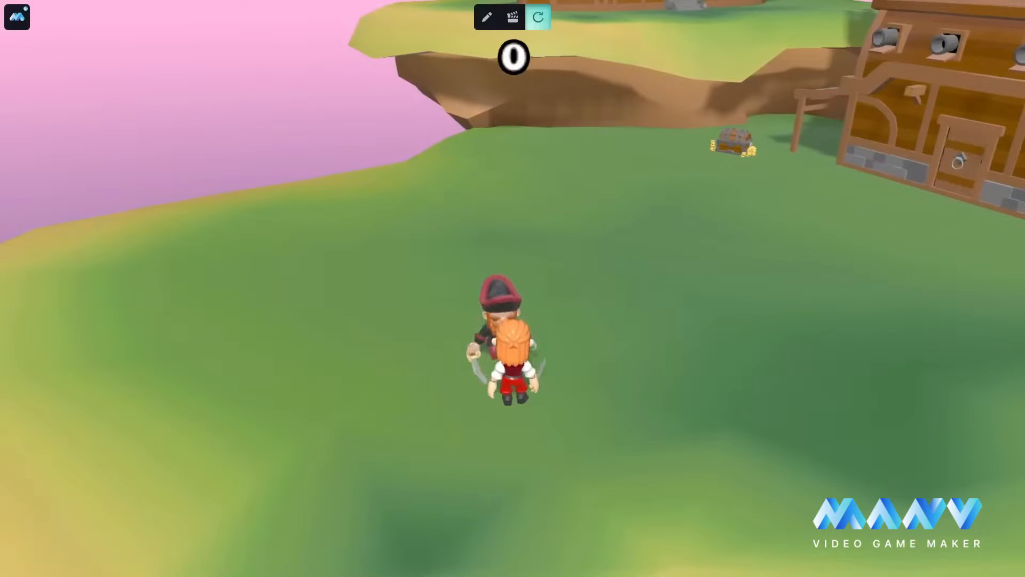
pyautogui.press('a')
pyautogui.press('a')
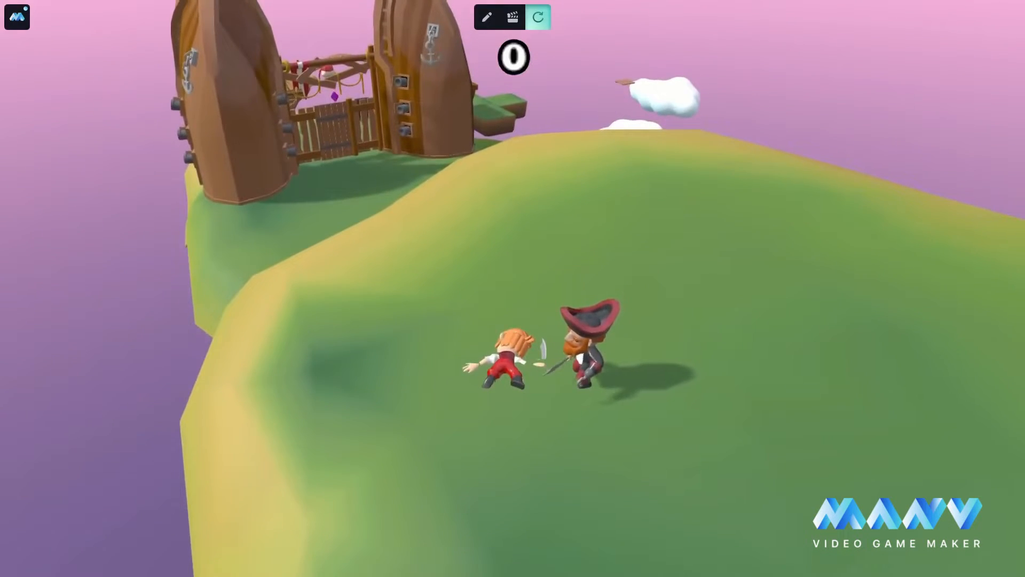
pyautogui.click(487, 17)
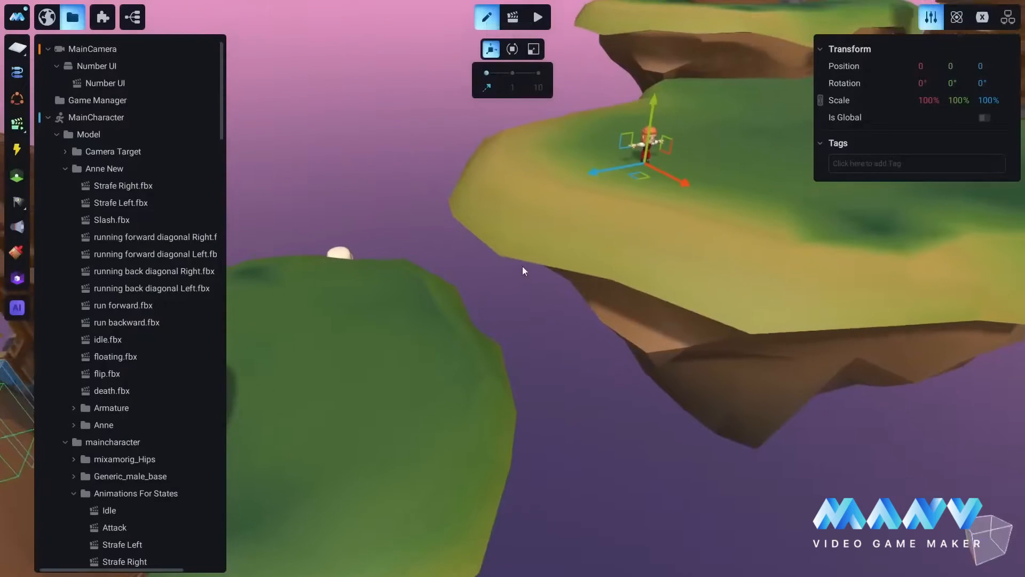
# Add an Animation Stop trigger to the animation that repositions MainCharacter
pyautogui.click(517, 19)
pyautogui.moveTo(537, 233); pyautogui.dragTo(493, 199, button='right')
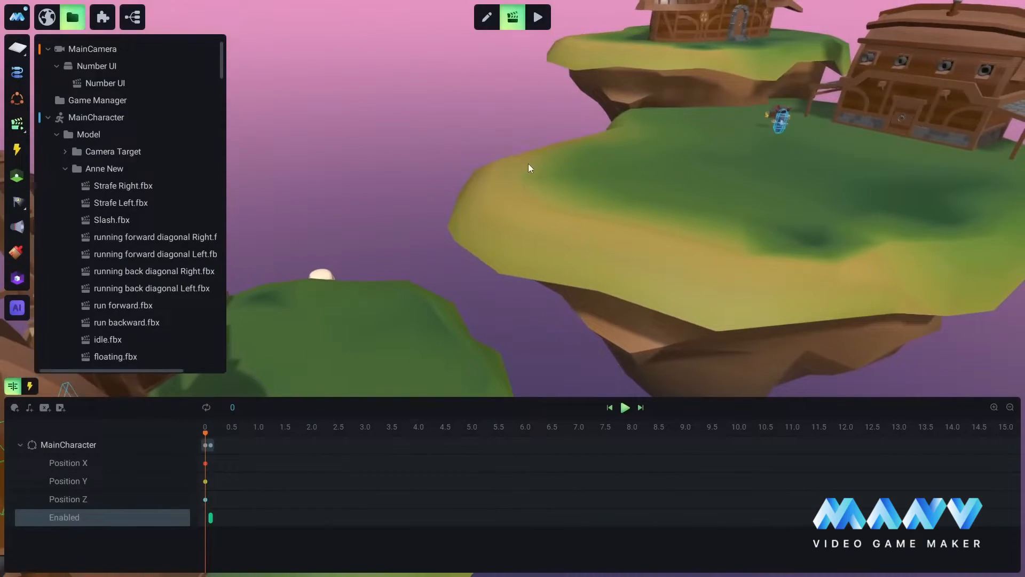
pyautogui.moveTo(528, 164); pyautogui.dragTo(578, 217, button='right')
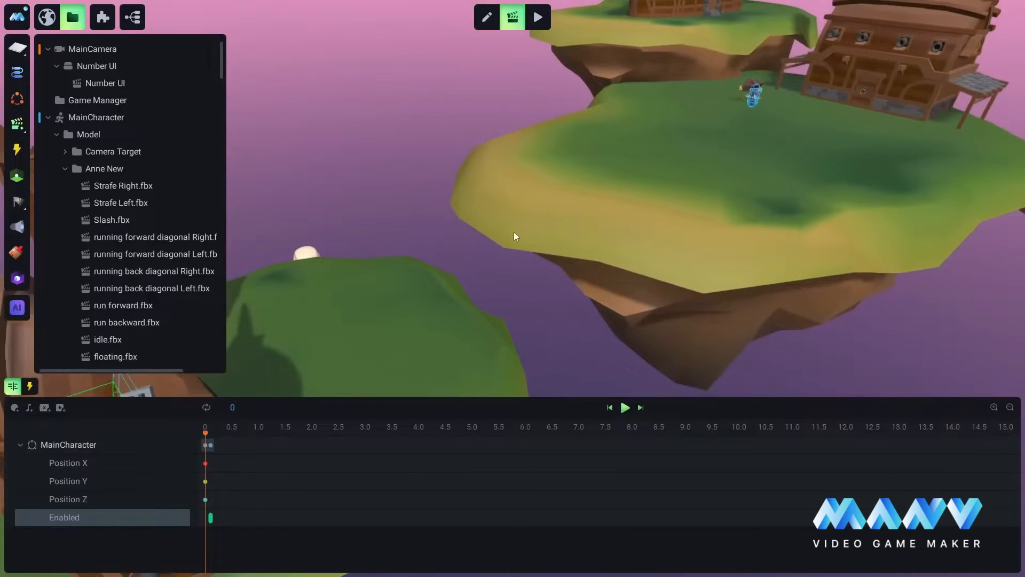
pyautogui.click(30, 386)
pyautogui.click(13, 385)
pyautogui.click(31, 385)
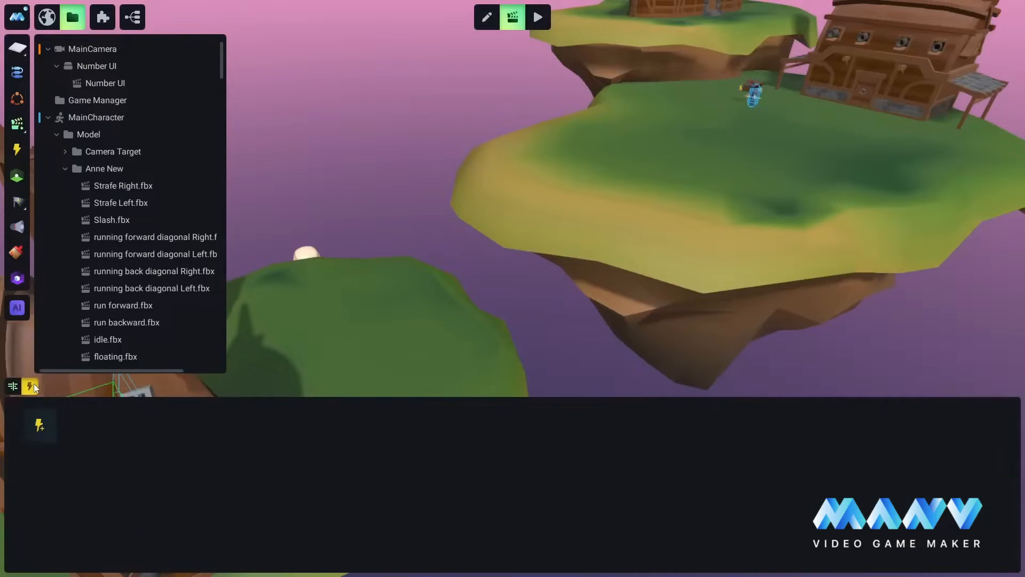
pyautogui.click(42, 429)
pyautogui.moveTo(114, 462)
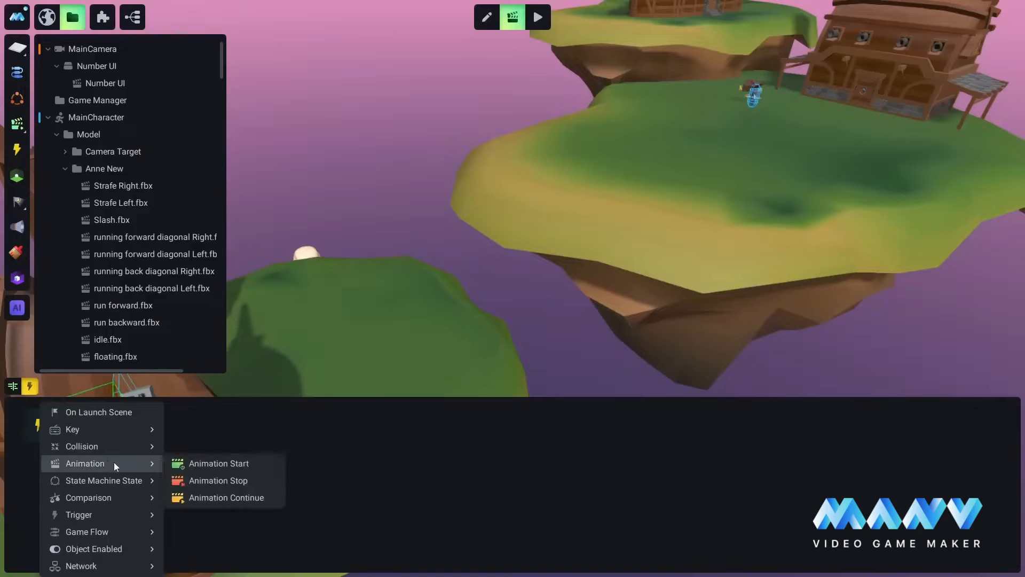
pyautogui.click(234, 480)
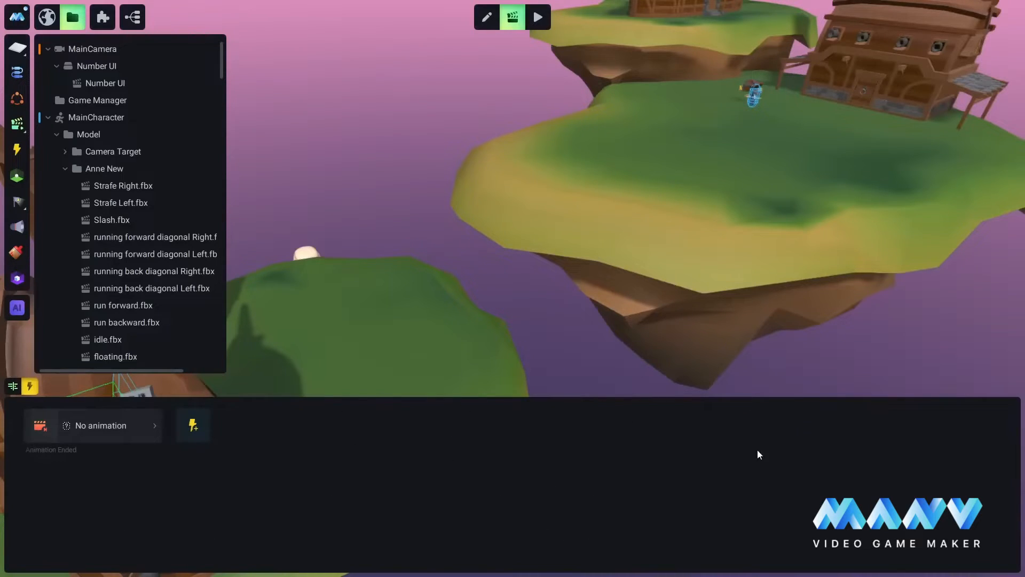
# Set the trigger's animation to Death from MainCharacter's Animations For States and return to the timeline tracks
pyautogui.click(91, 426)
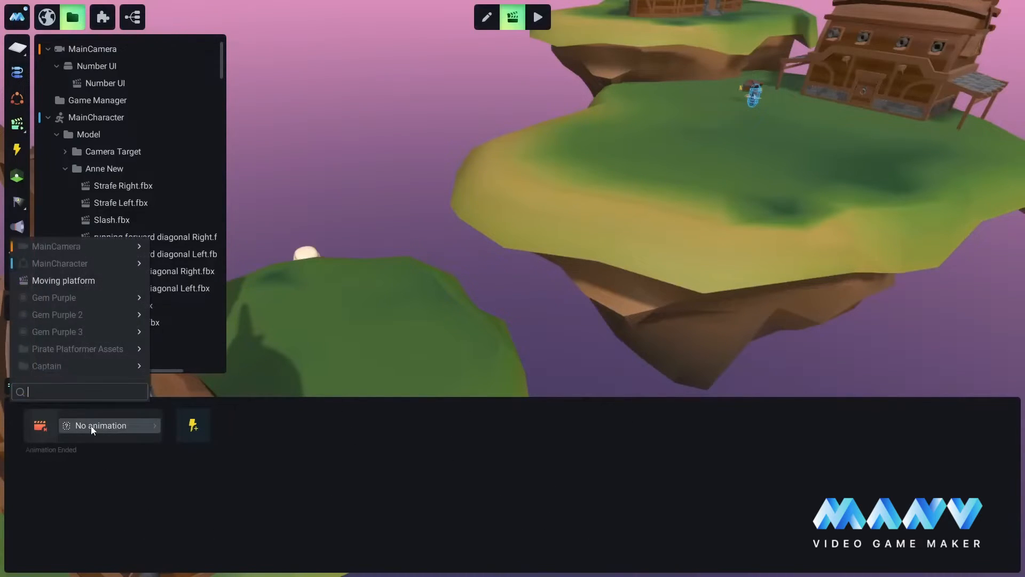
pyautogui.moveTo(63, 263)
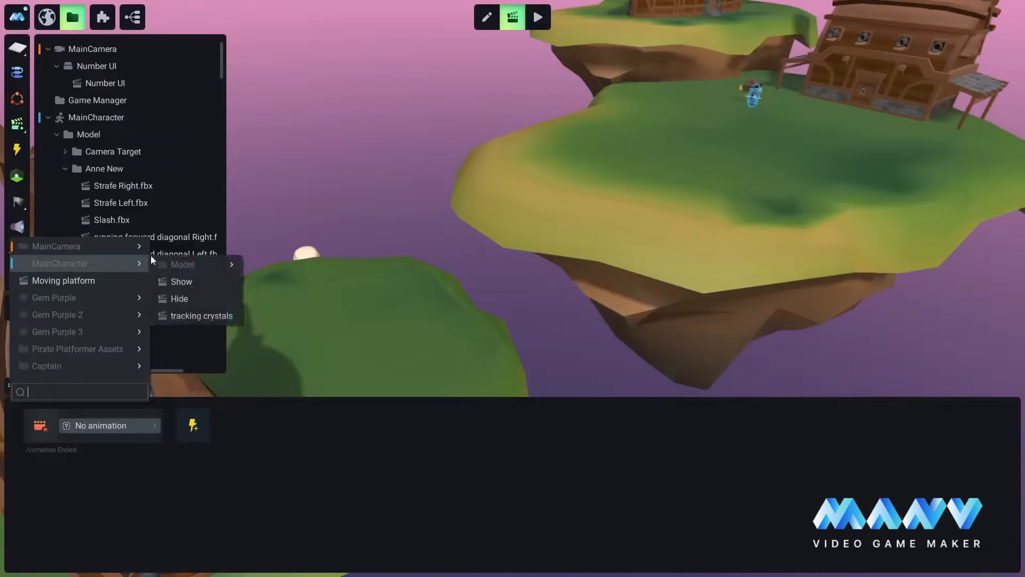
pyautogui.moveTo(197, 265)
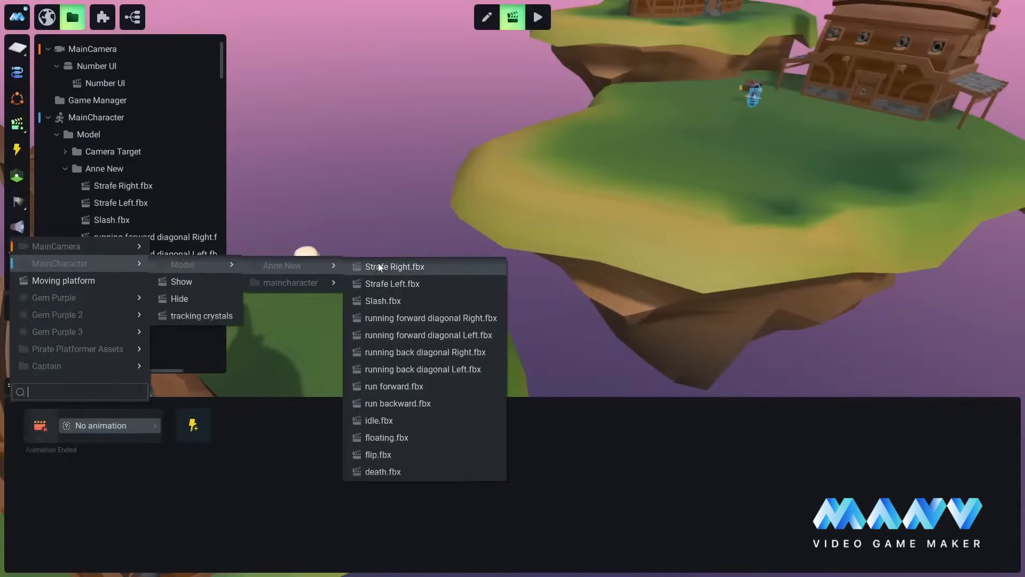
pyautogui.moveTo(286, 284)
pyautogui.moveTo(406, 299)
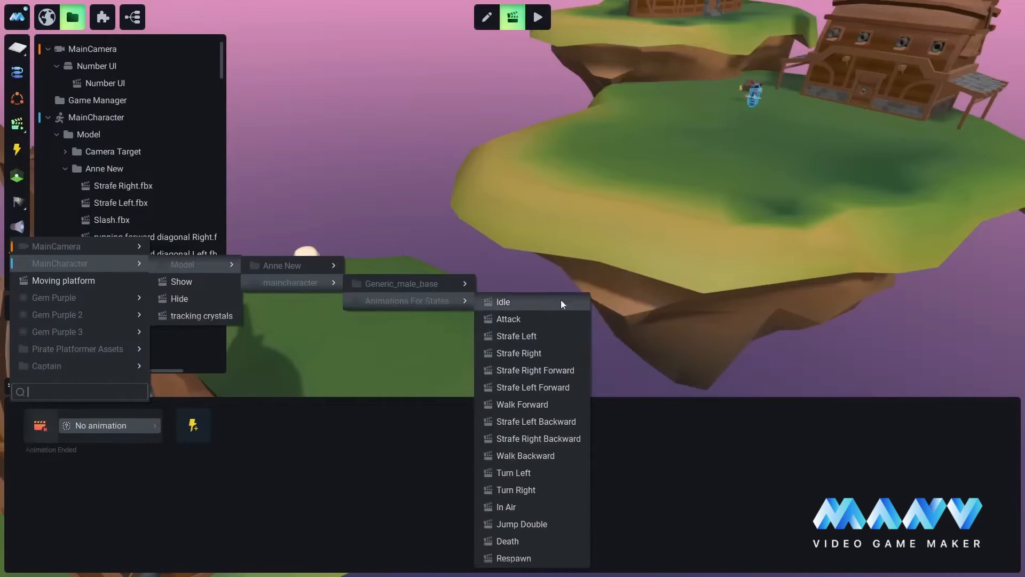
pyautogui.click(512, 540)
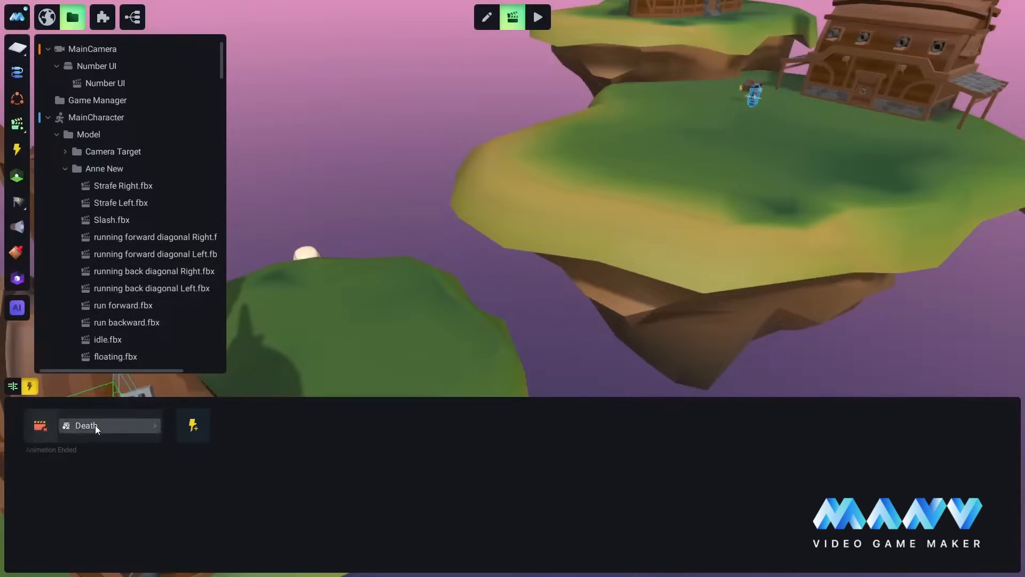
pyautogui.click(13, 389)
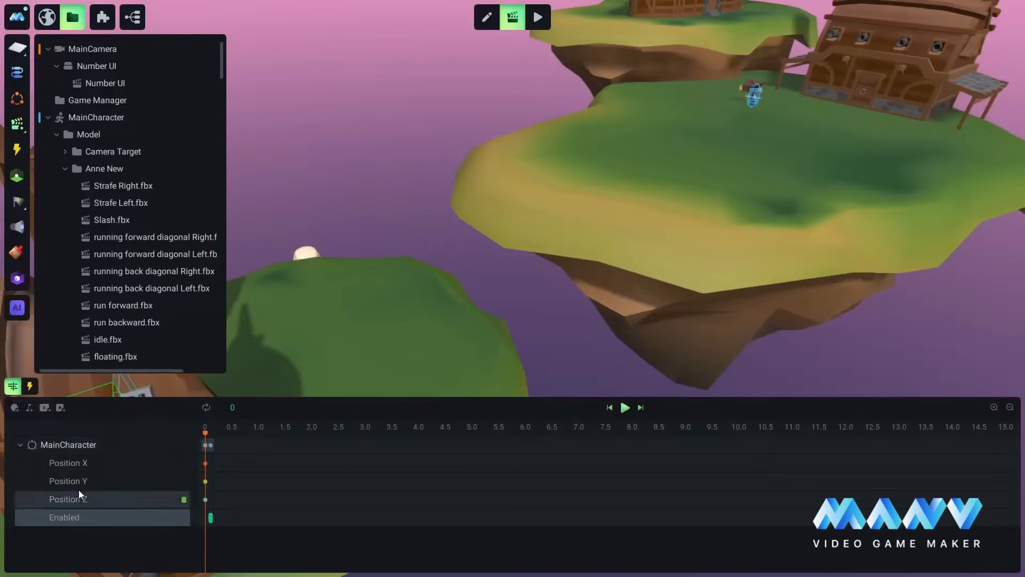
# Playtest the scene to check MainCharacter's respawn at the gate, and collect the purple gems there
pyautogui.click(538, 17)
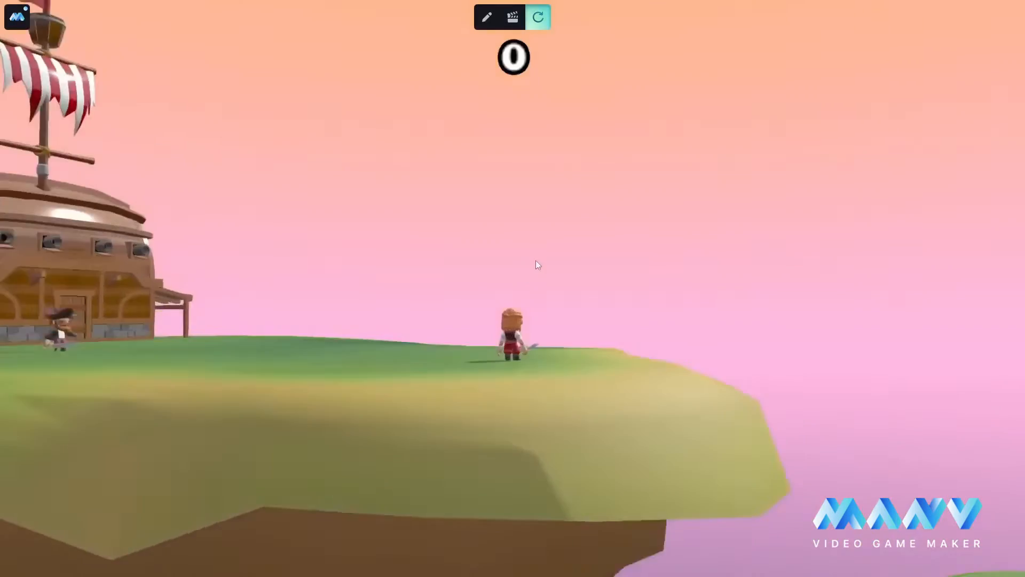
pyautogui.press('w')
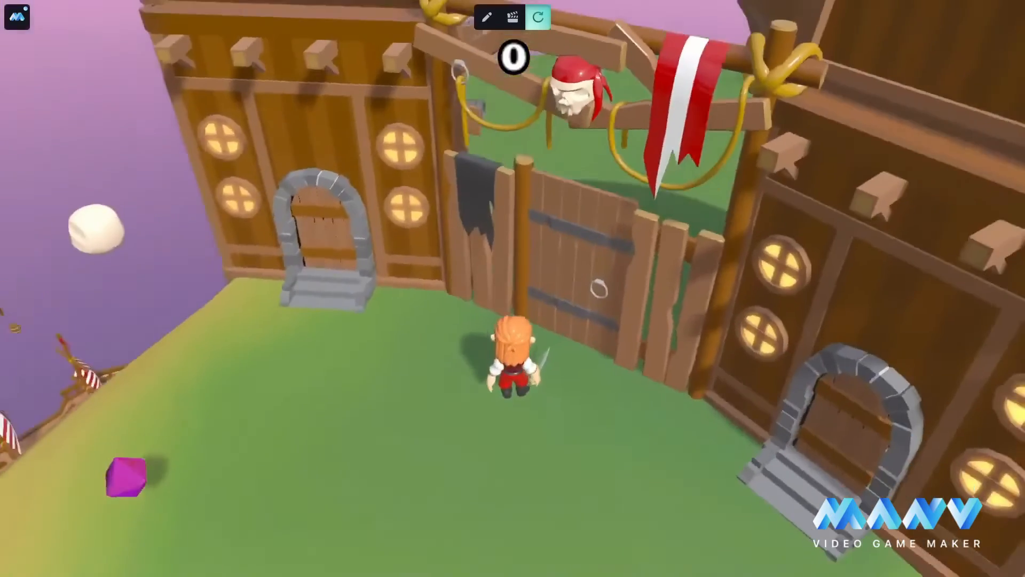
pyautogui.press('s')
pyautogui.press('a')
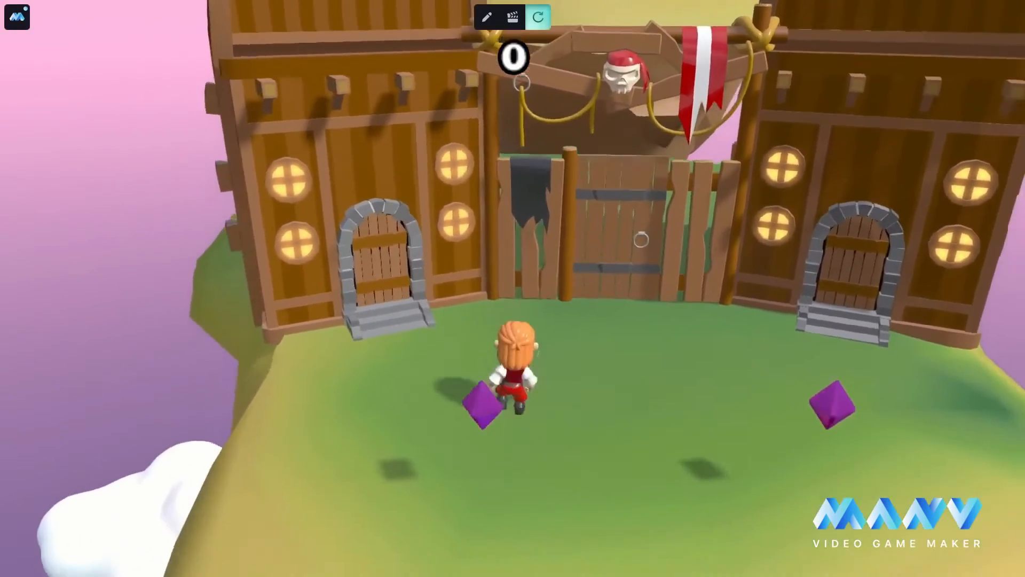
pyautogui.press('d')
pyautogui.press('w')
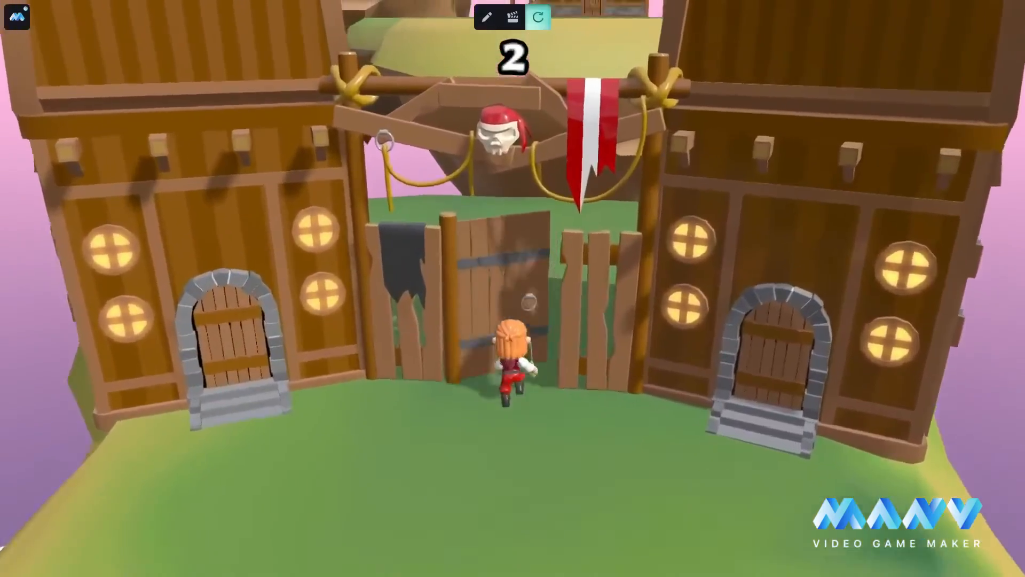
# Run MainCharacter through the open gate, jump across to the captain's island, and end the playtest
pyautogui.press('w')
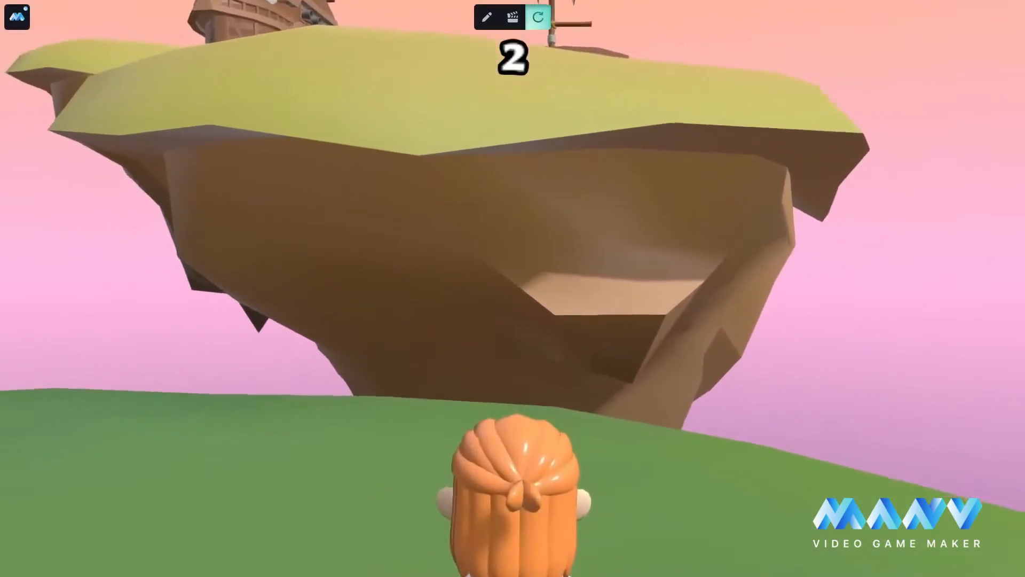
pyautogui.press('space')
pyautogui.press('w')
pyautogui.press('space')
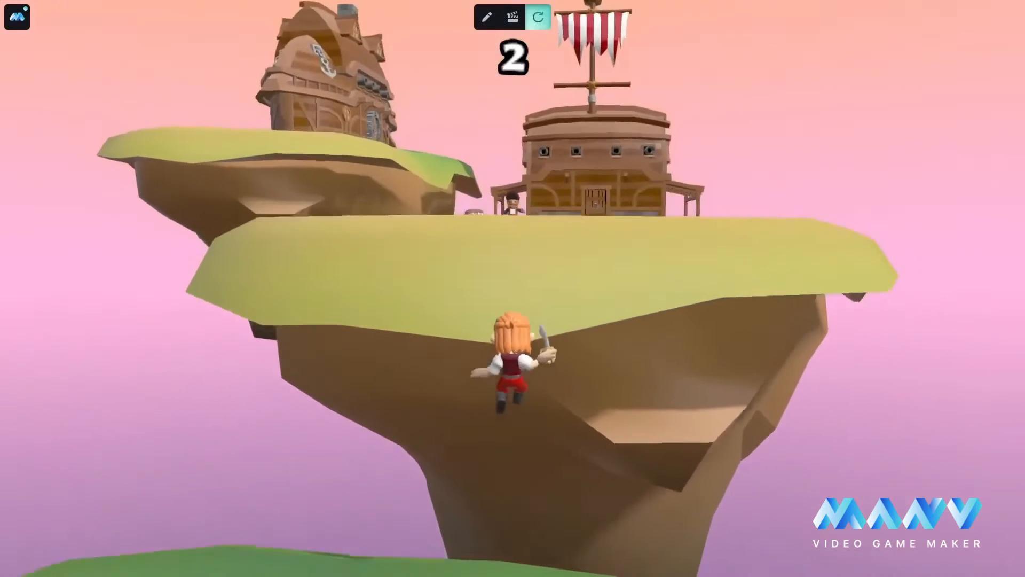
pyautogui.press('w')
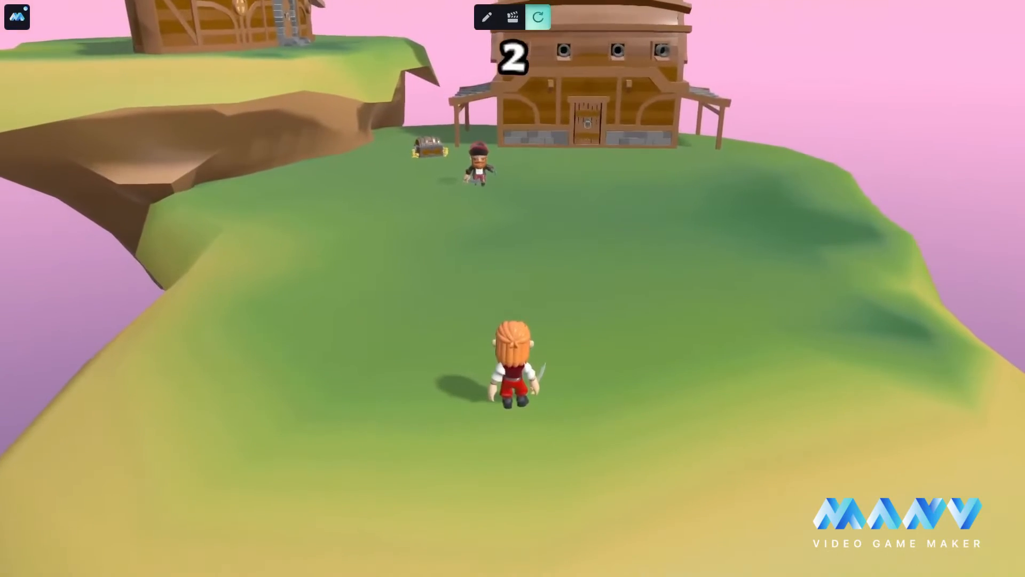
pyautogui.click(488, 18)
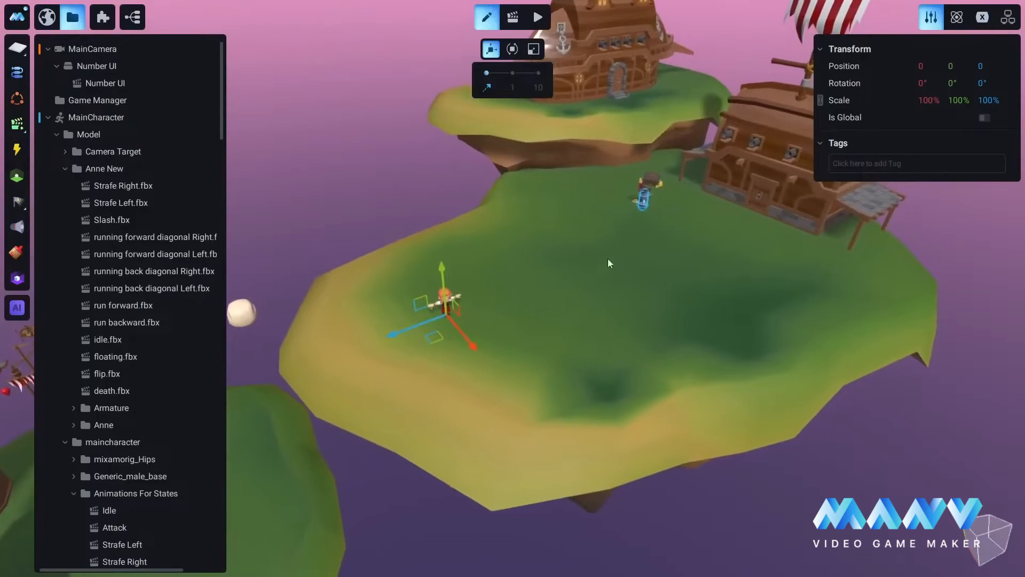
# Add a plane to the Captain group, directly below Captain SM in the hierarchy
pyautogui.moveTo(650, 245); pyautogui.dragTo(535, 361, button='middle')
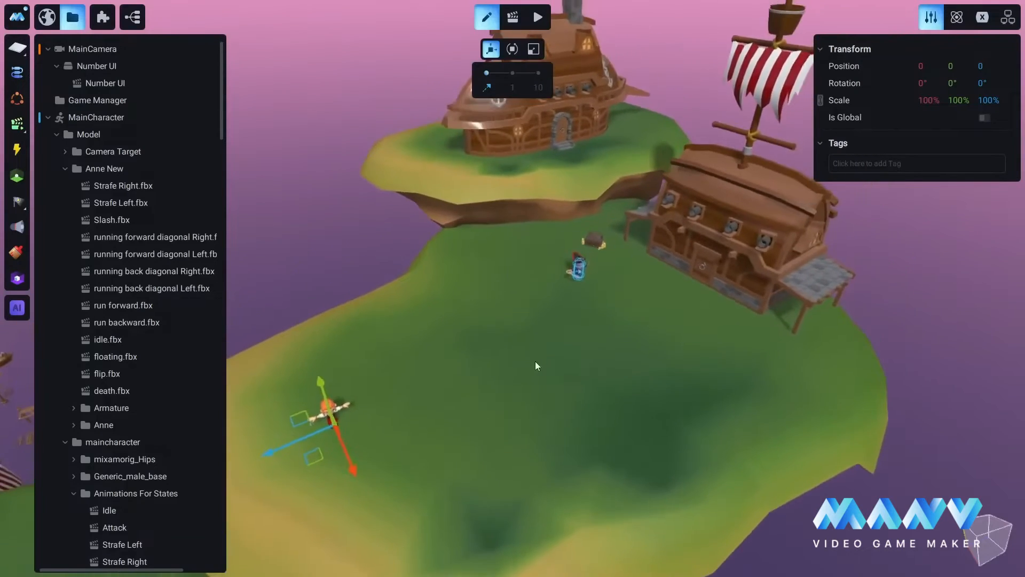
pyautogui.scroll(4, 636, 288)
pyautogui.moveTo(635, 289); pyautogui.dragTo(561, 347, button='middle')
pyautogui.moveTo(697, 346); pyautogui.dragTo(474, 311, button='middle')
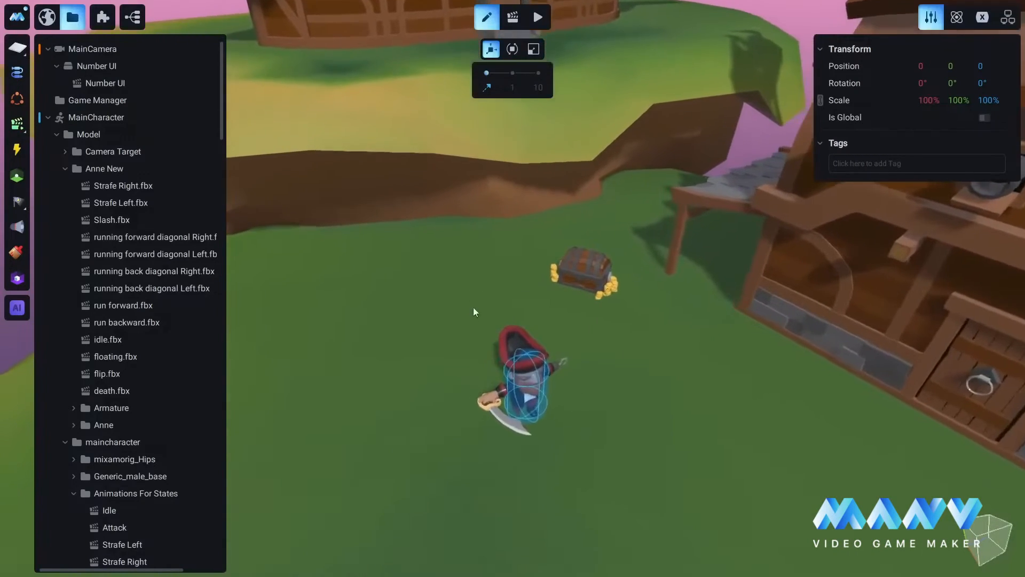
pyautogui.scroll(2, 555, 329)
pyautogui.moveTo(634, 350); pyautogui.dragTo(577, 383, button='middle')
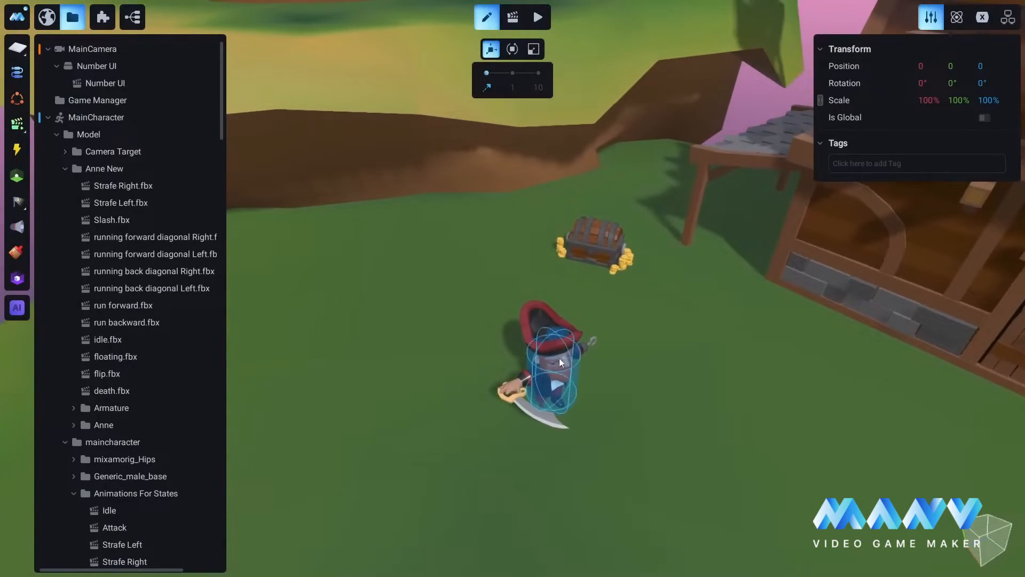
pyautogui.click(560, 361)
pyautogui.click(98, 373)
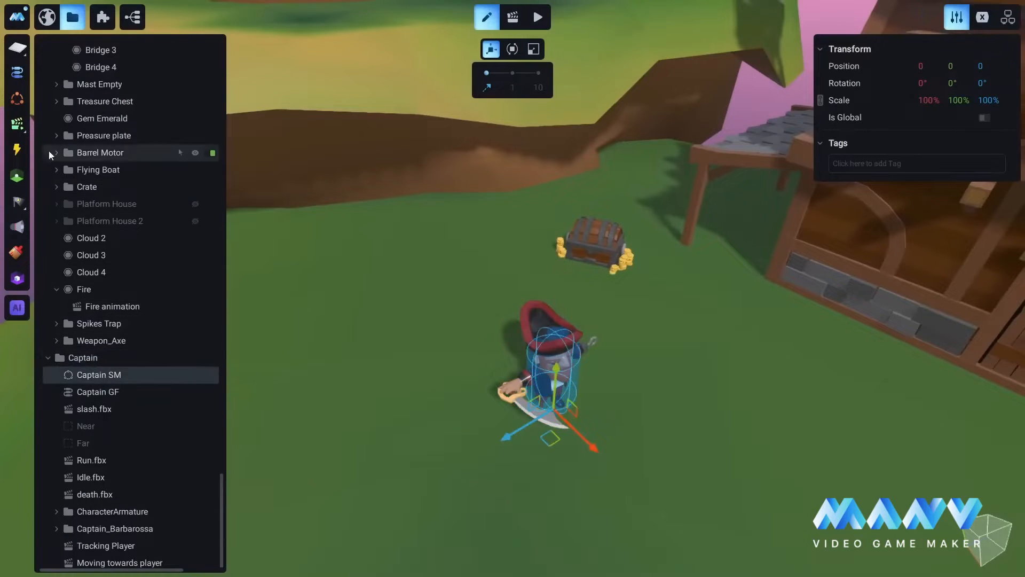
pyautogui.click(18, 48)
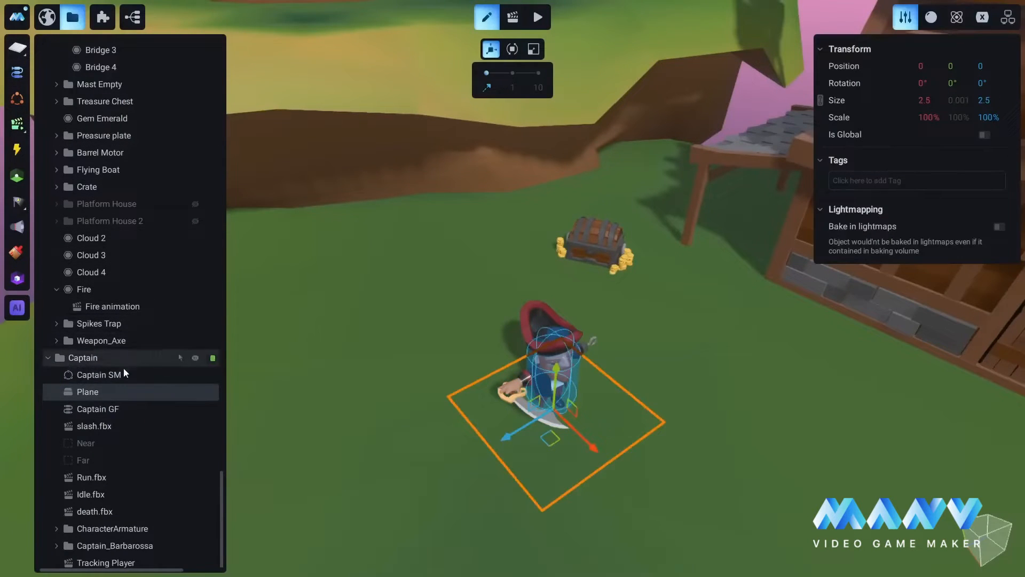
# Raise the new plane to just above the captain's head
pyautogui.moveTo(630, 315); pyautogui.dragTo(542, 319, button='middle')
pyautogui.moveTo(534, 342); pyautogui.dragTo(540, 218)
pyautogui.moveTo(619, 344); pyautogui.dragTo(628, 304, button='middle')
# Create a new material for the plane and name it Health
pyautogui.click(933, 18)
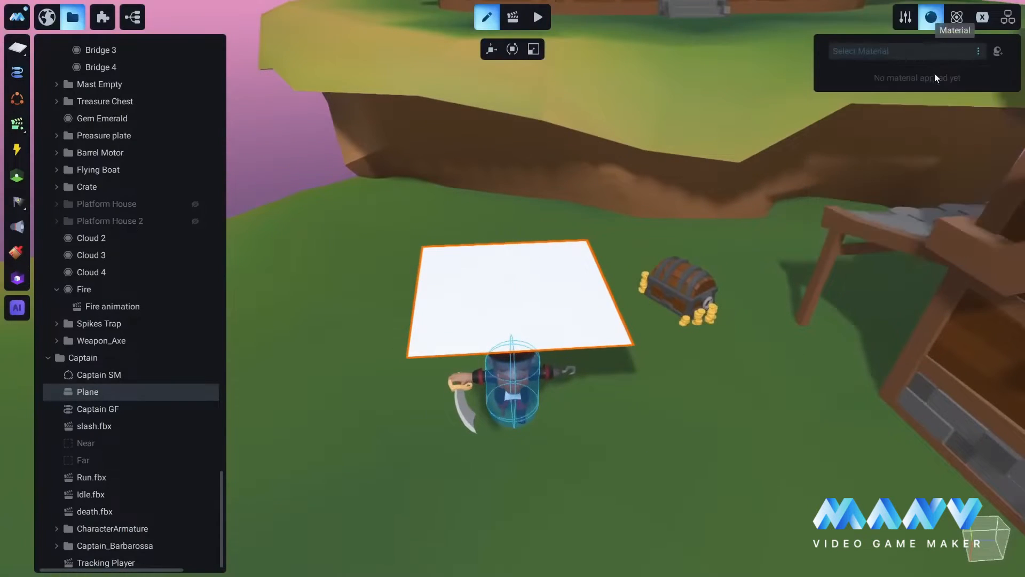
pyautogui.click(998, 52)
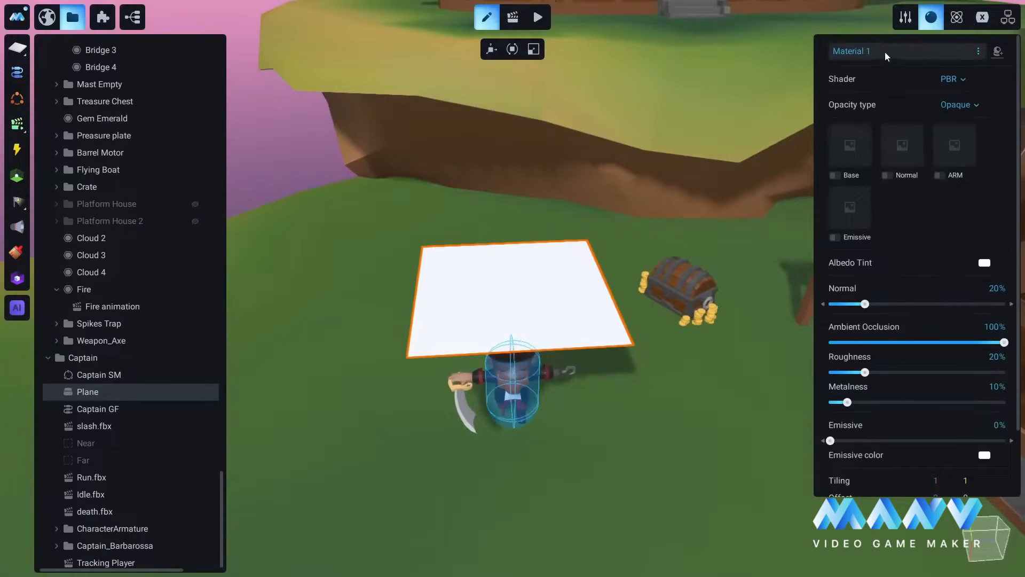
pyautogui.click(885, 51)
pyautogui.write('Health')
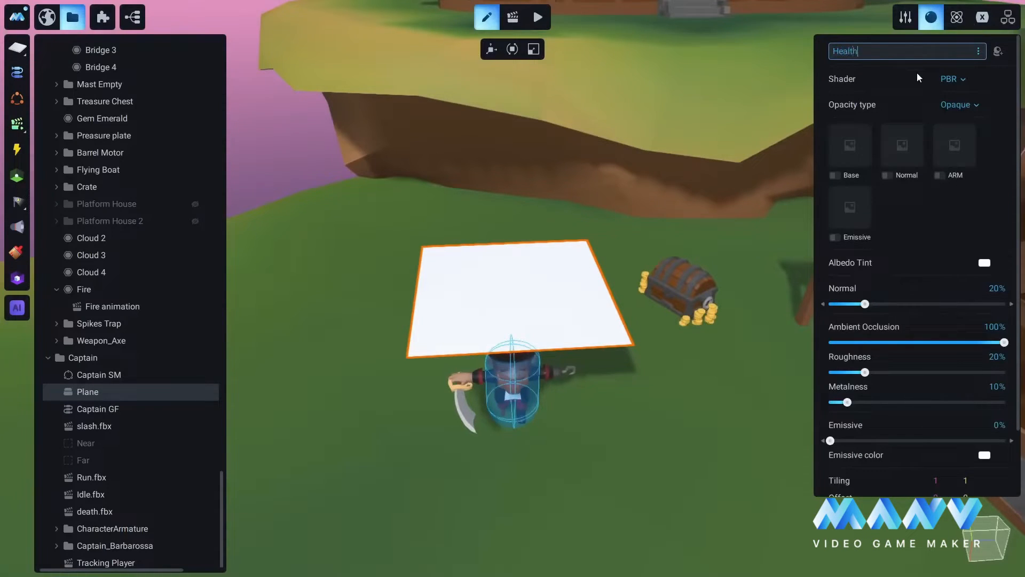
# Turn off shadow casting for the plane's Health material and change its shader to Basic
pyautogui.press('Return')
pyautogui.scroll(-2, 924, 310)
pyautogui.click(942, 465)
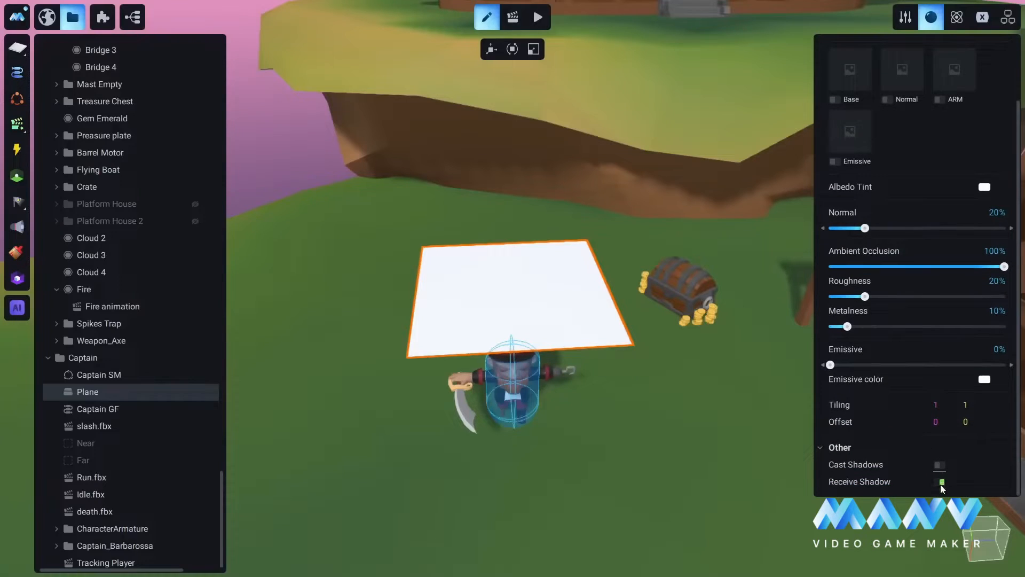
pyautogui.scroll(2, 889, 235)
pyautogui.click(957, 79)
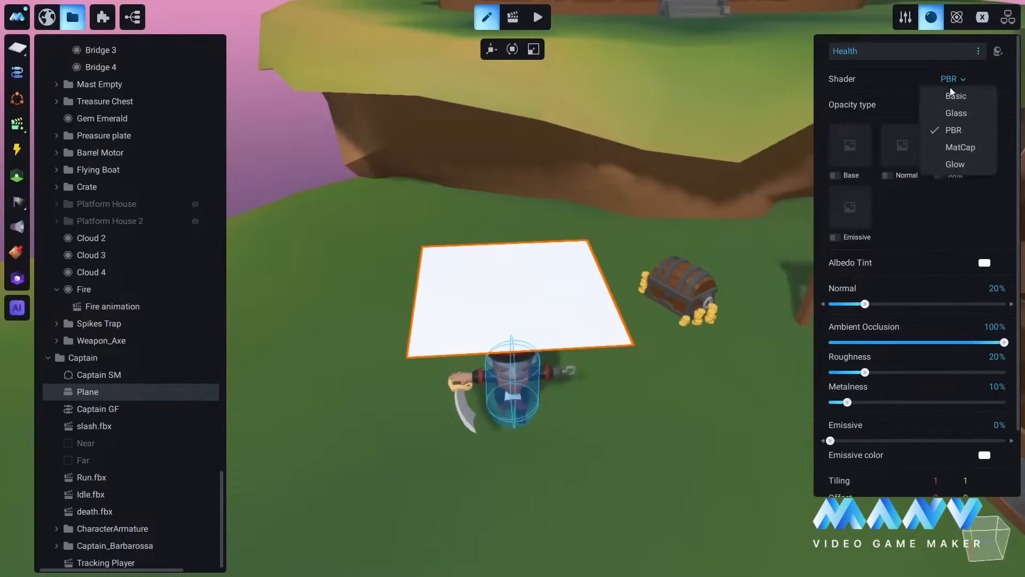
pyautogui.click(947, 96)
# Import Hp2.png from the Textures folder as the Health material's diffuse texture
pyautogui.click(852, 145)
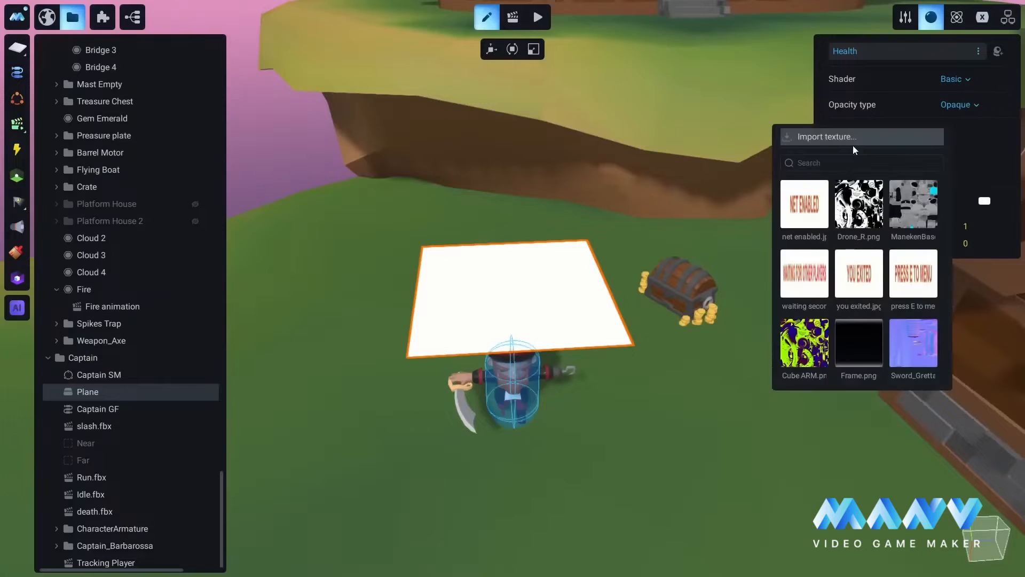
pyautogui.click(826, 138)
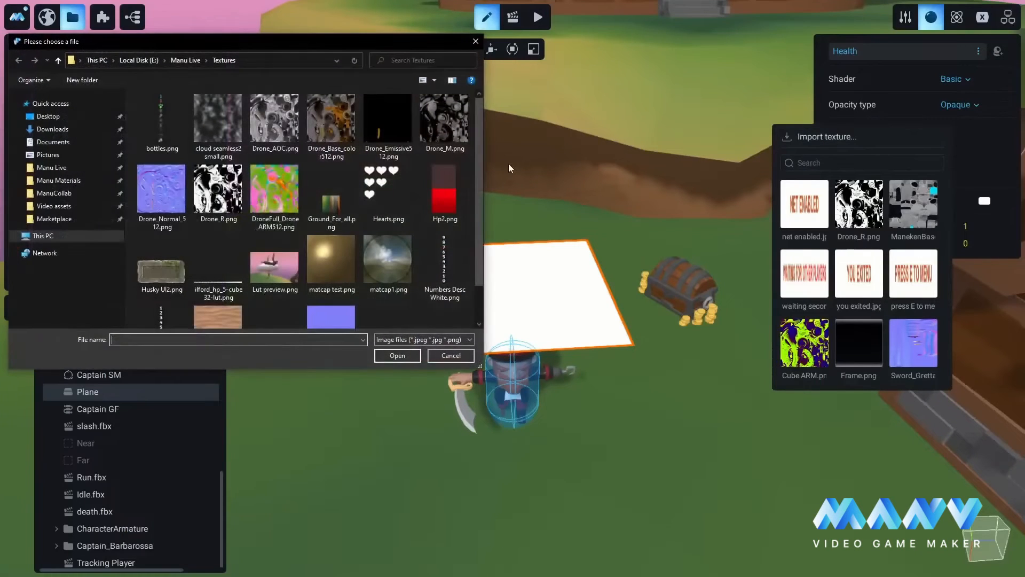
pyautogui.click(440, 190)
pyautogui.click(394, 353)
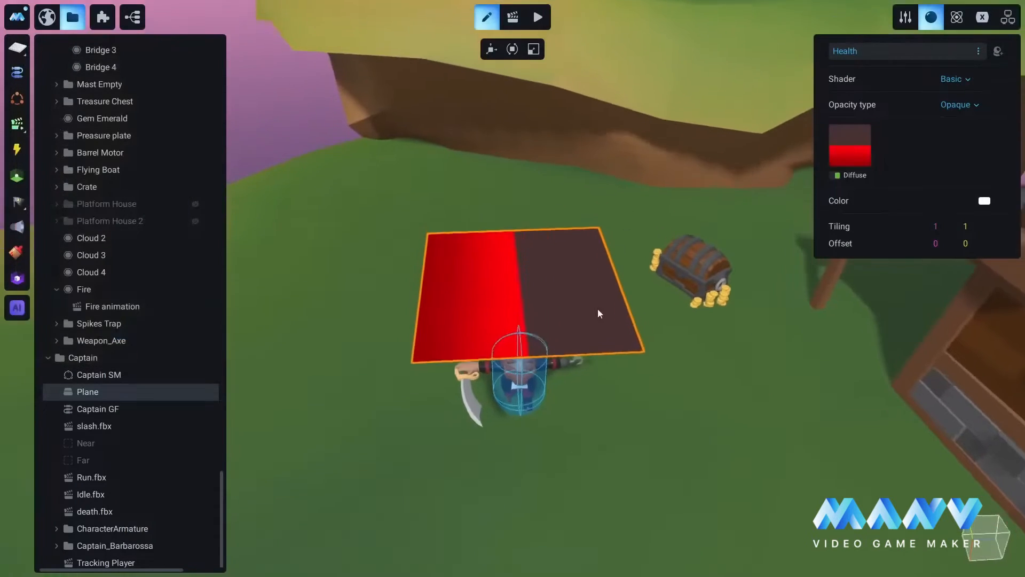
# Set the vertical tiling of the Health material's texture to 0.5
pyautogui.scroll(4, 634, 301)
pyautogui.scroll(-2, 550, 337)
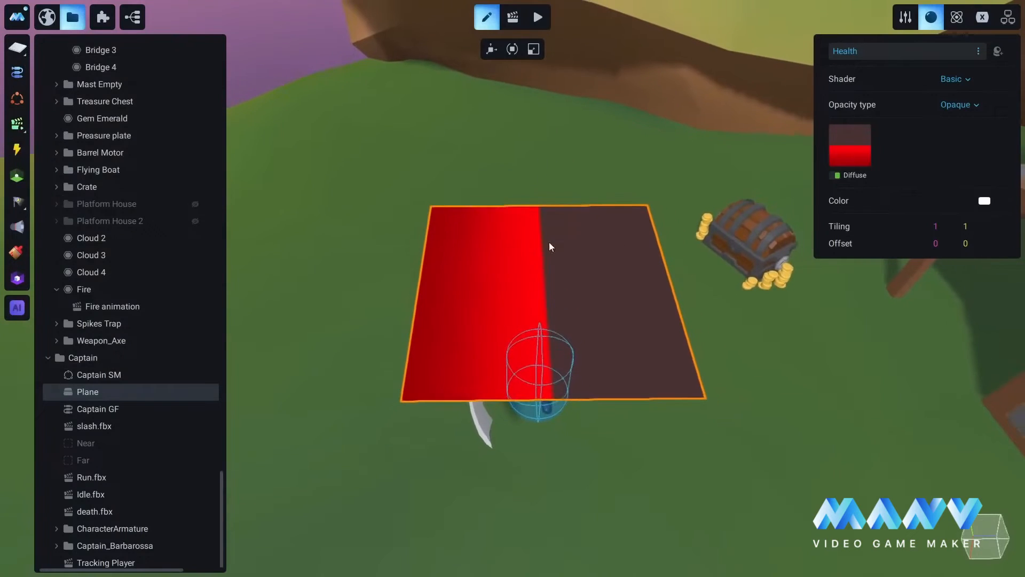
pyautogui.scroll(-1, 549, 244)
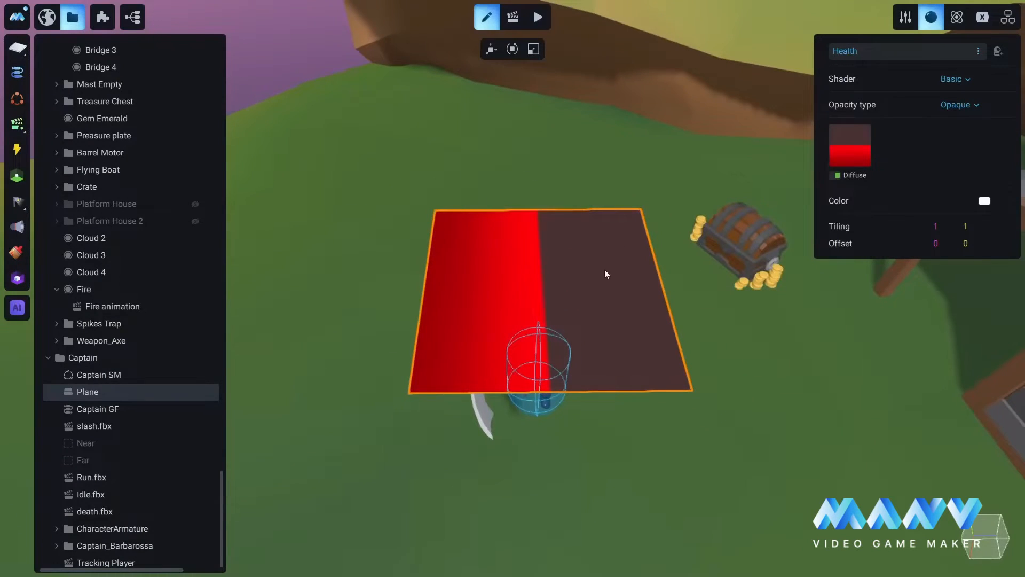
pyautogui.scroll(1, 605, 270)
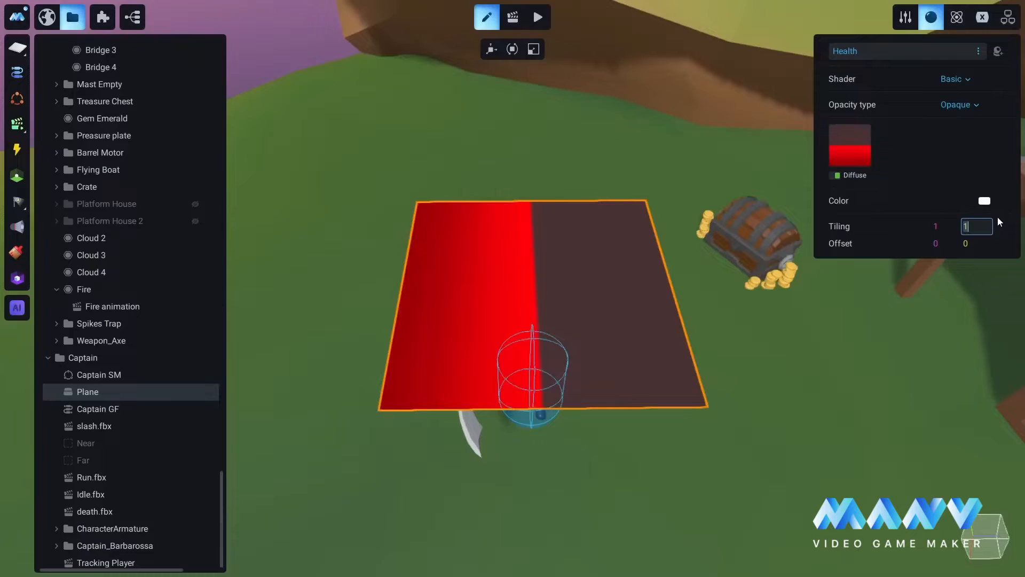
pyautogui.write('0.5')
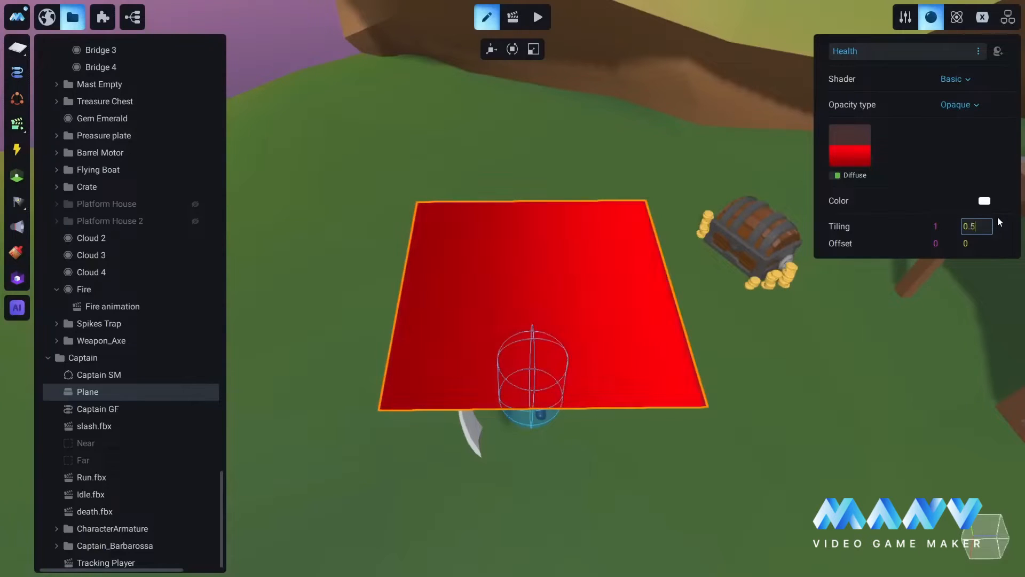
pyautogui.press('Return')
# Try different vertical offsets on the Health texture to preview the red fill draining, and return the offset to 0
pyautogui.click(968, 244)
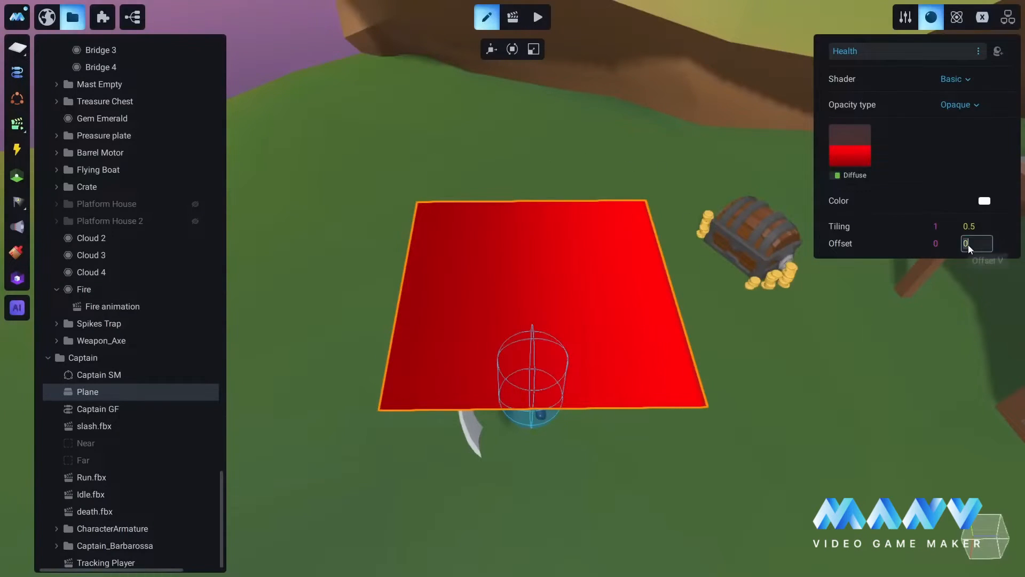
pyautogui.write('15')
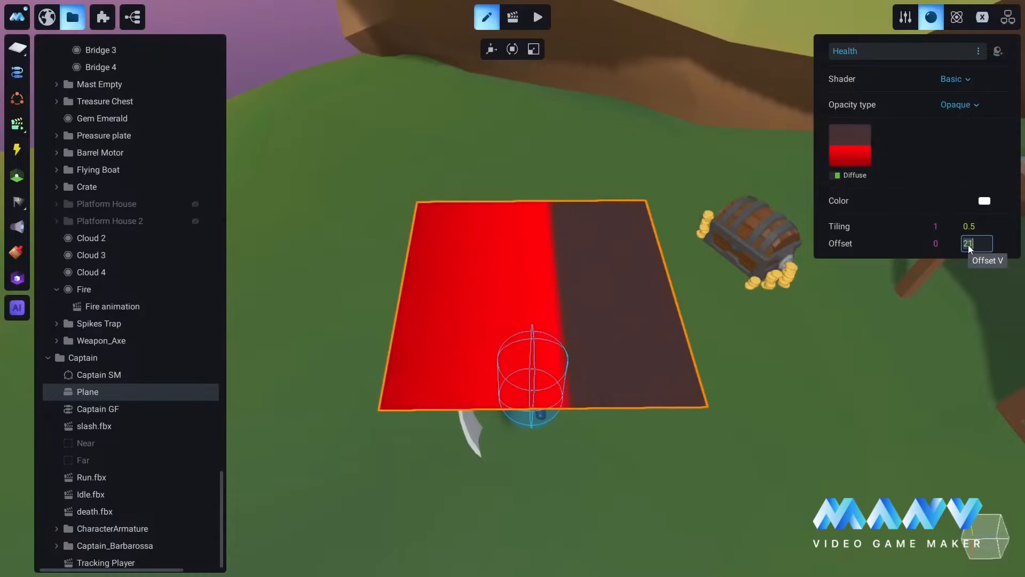
pyautogui.press('Up')
pyautogui.press('Up')
pyautogui.press('Up')
pyautogui.press('Up')
pyautogui.press('Up')
pyautogui.press('Up')
pyautogui.press('Up')
pyautogui.press('Up')
pyautogui.press('Up')
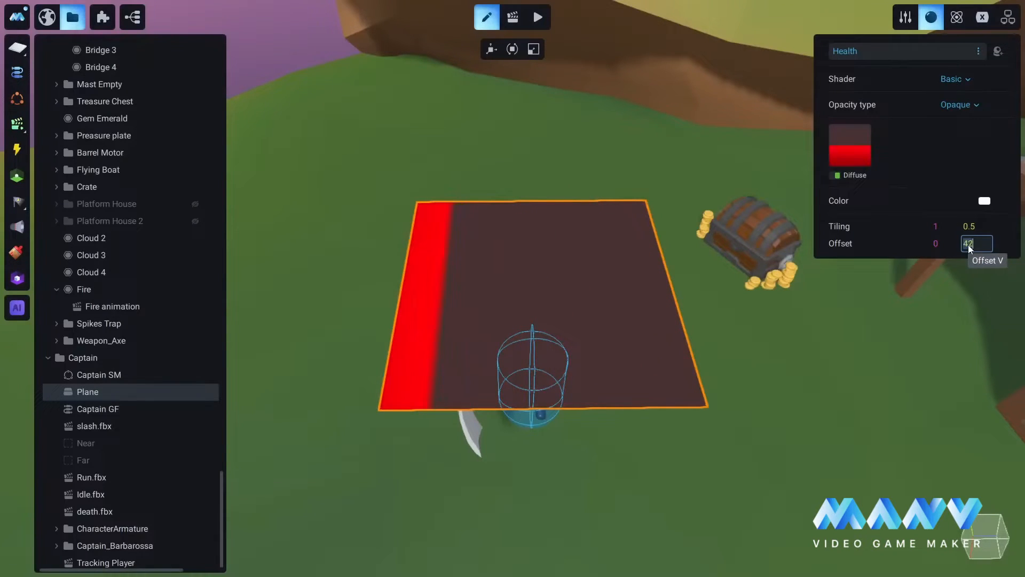
pyautogui.write('3')
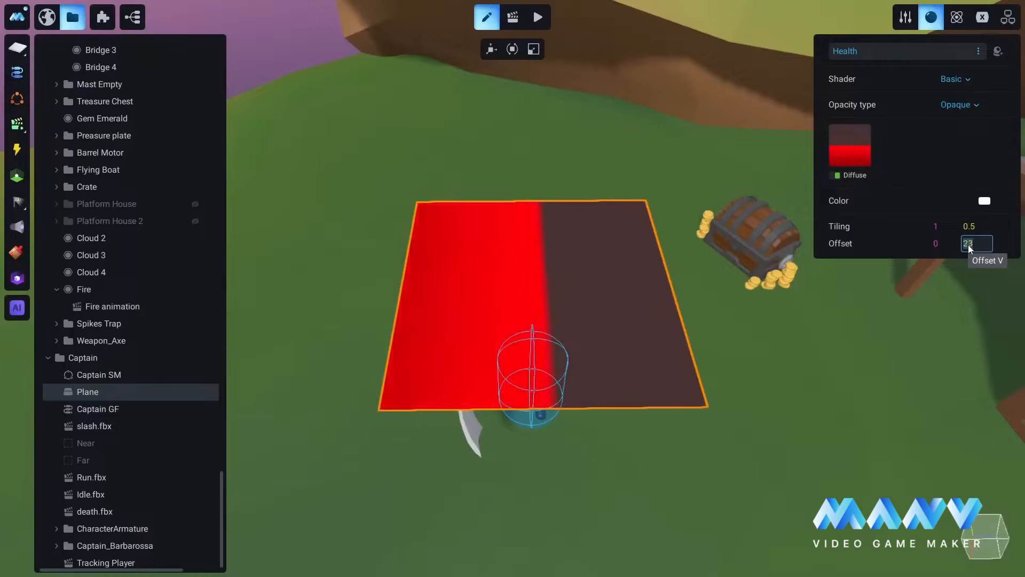
pyautogui.press('Down')
pyautogui.press('Down')
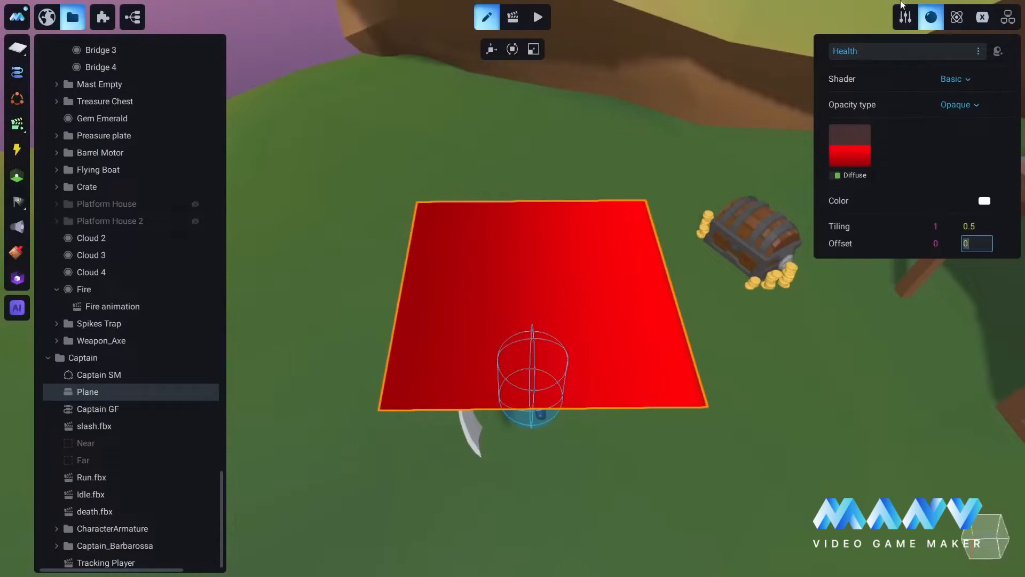
pyautogui.click(907, 17)
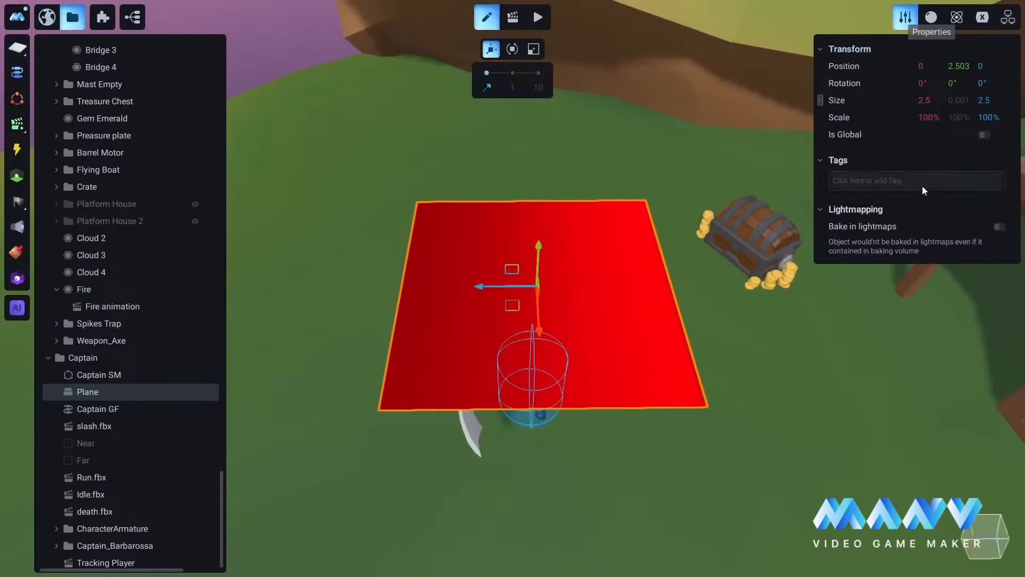
pyautogui.click(928, 117)
pyautogui.write('25')
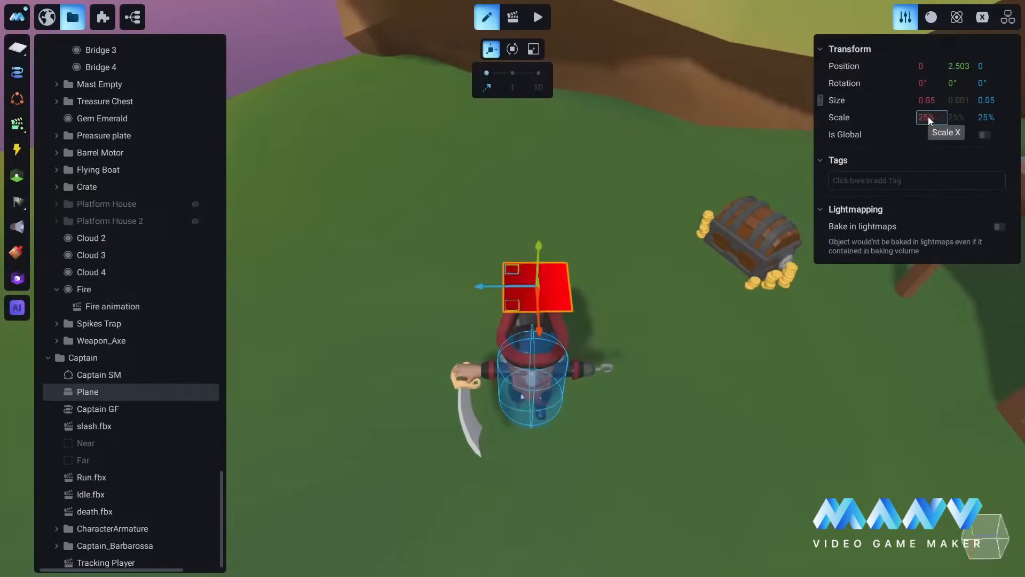
pyautogui.write('100')
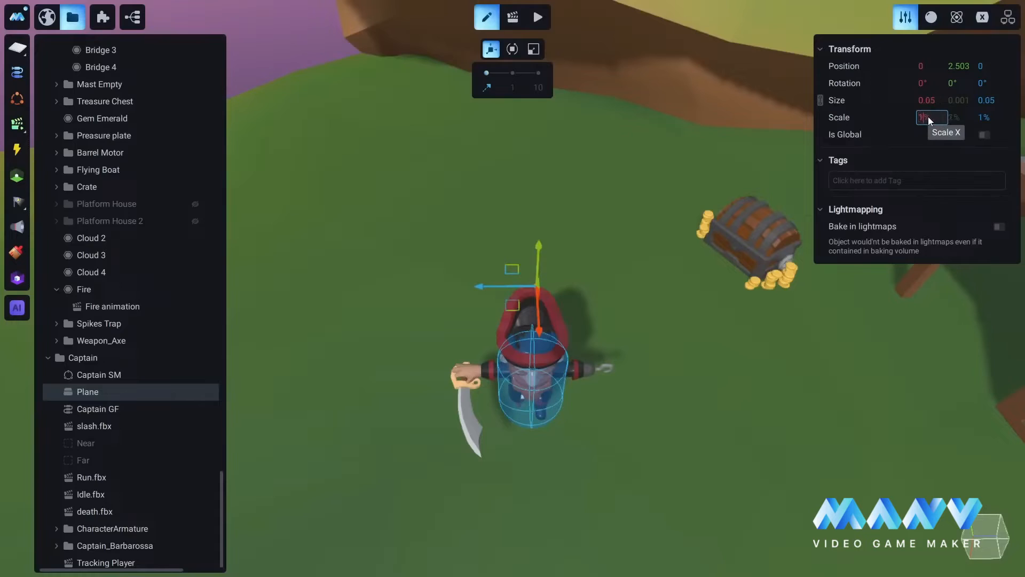
# Unlink the plane's proportions and set only its X scale to 25%
pyautogui.click(819, 101)
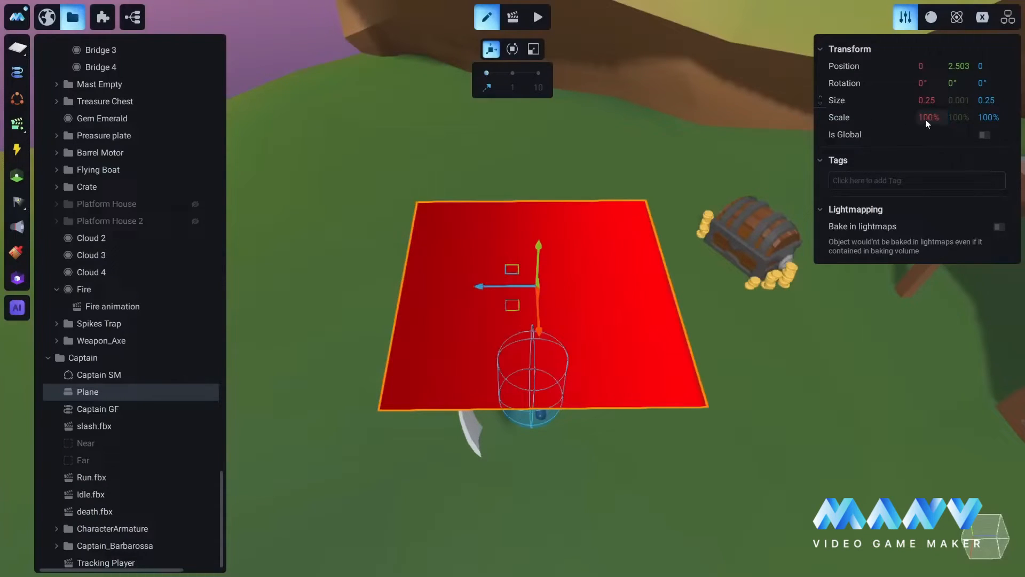
pyautogui.write('25')
pyautogui.press('Return')
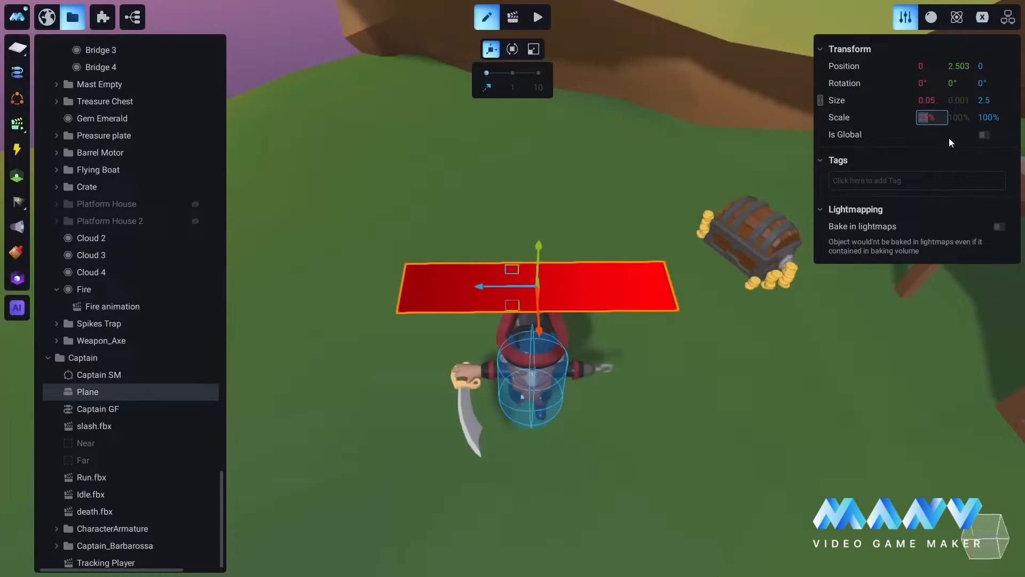
# Relink the plane's proportions and shrink it to 8% scale in X and 32% in Y and Z
pyautogui.press('Down')
pyautogui.press('Down')
pyautogui.press('Down')
pyautogui.press('Down')
pyautogui.press('Down')
pyautogui.press('Down')
pyautogui.press('Down')
pyautogui.press('Down')
pyautogui.press('Down')
pyautogui.press('Down')
pyautogui.press('Down')
pyautogui.press('Down')
pyautogui.press('Down')
pyautogui.press('Down')
pyautogui.press('Down')
pyautogui.press('Down')
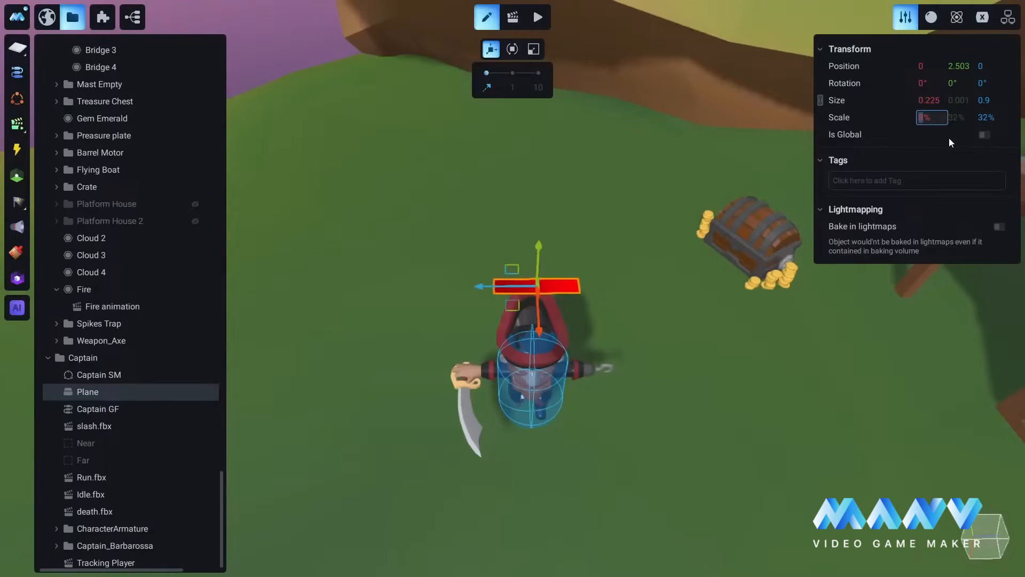
pyautogui.click(921, 83)
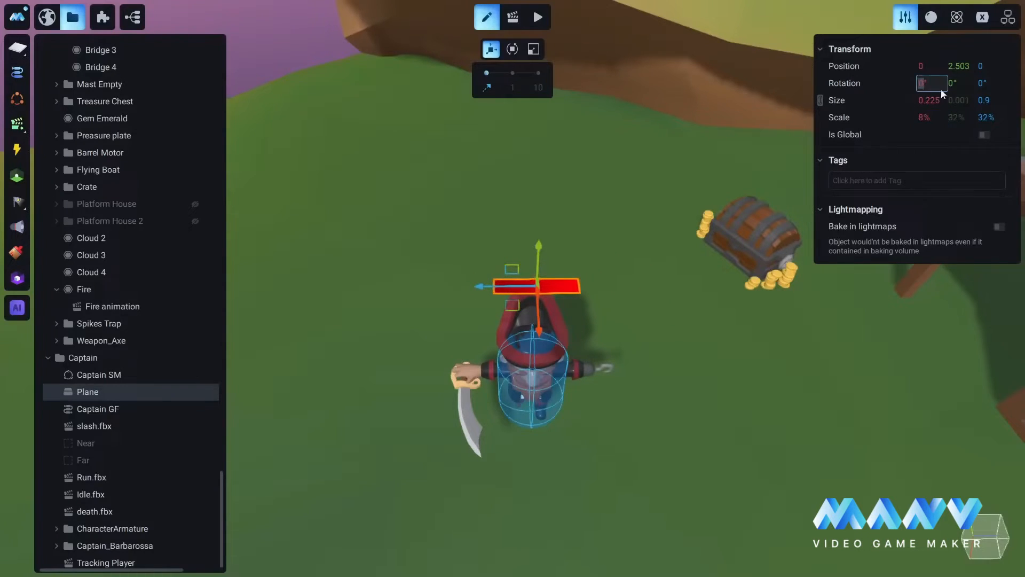
pyautogui.write('90')
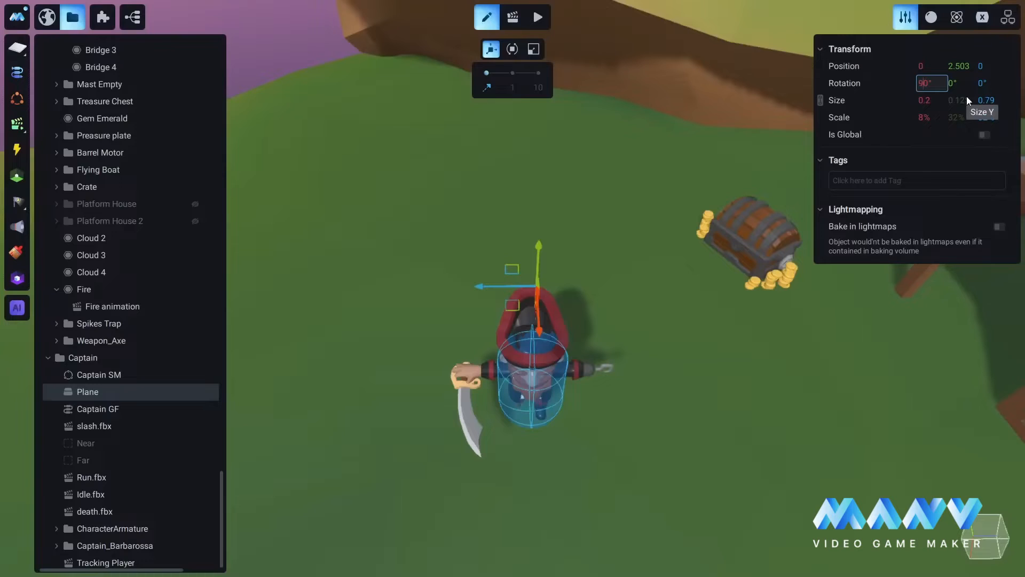
pyautogui.press('BackSpace')
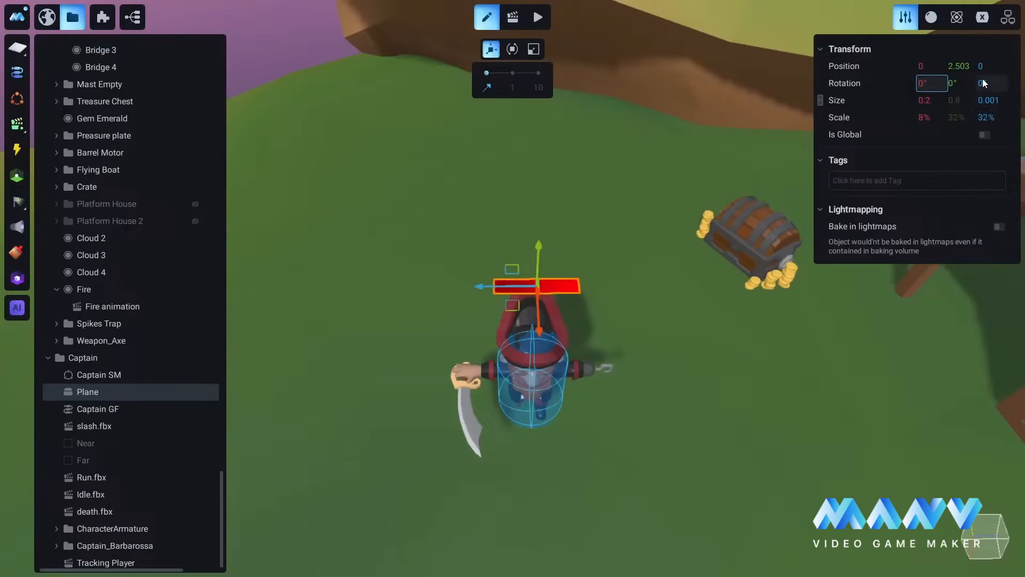
# Stand the plane upright by setting its Z rotation to -90°
pyautogui.click(993, 87)
pyautogui.write('90')
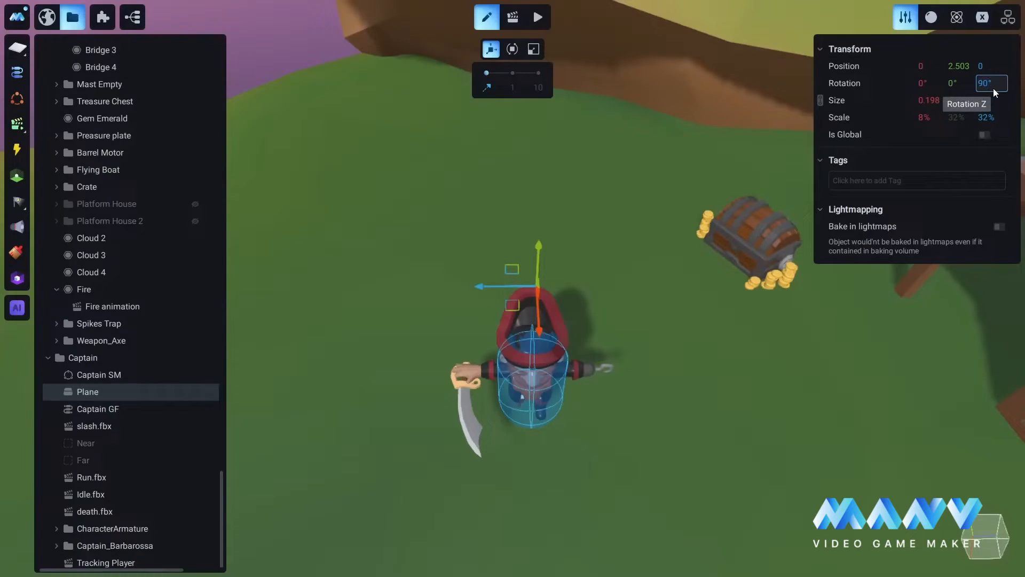
pyautogui.write('-')
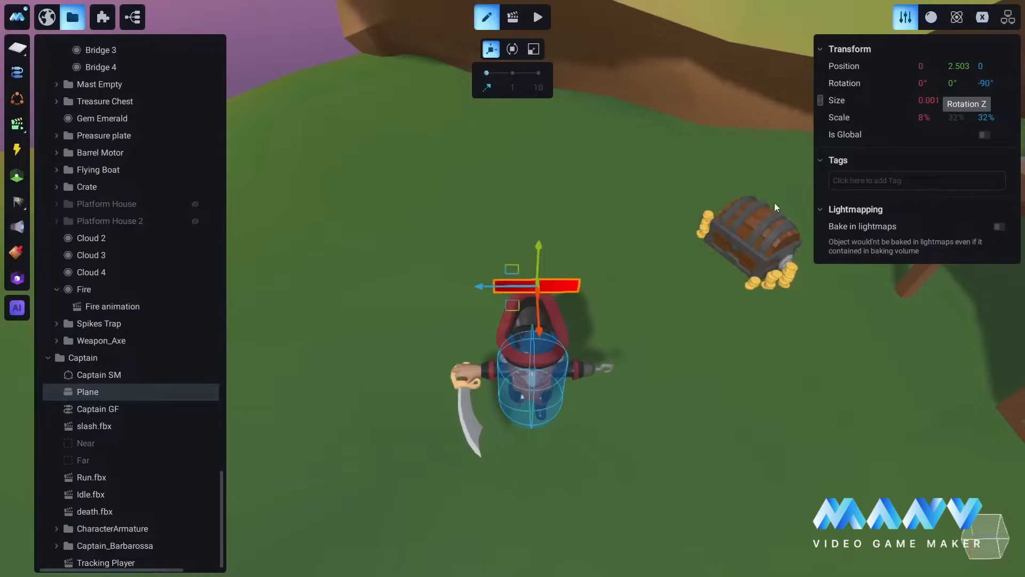
# Lower the red health plane closer to the captain's head, to a Y position of about 2.309
pyautogui.write('f')
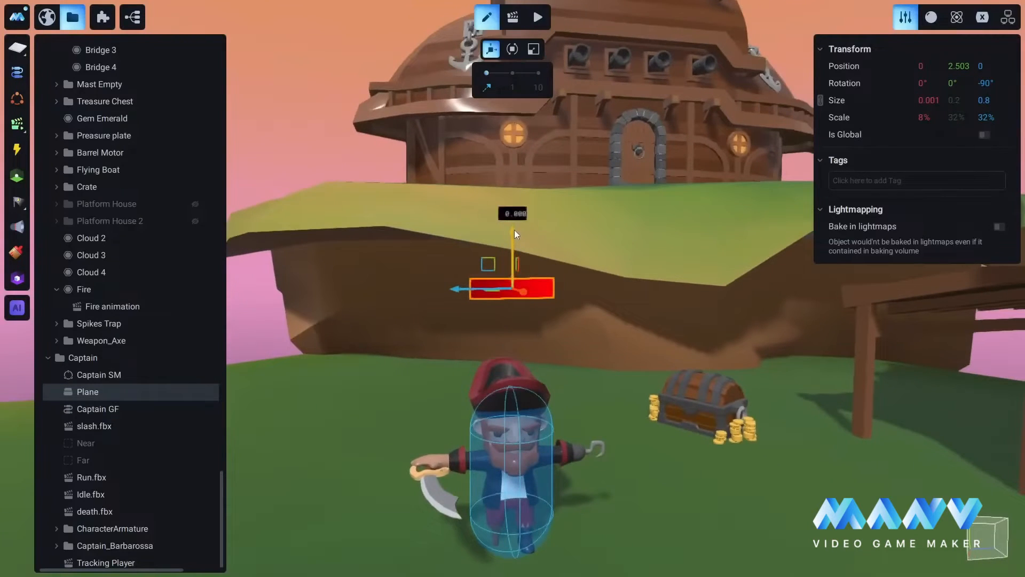
pyautogui.moveTo(515, 230); pyautogui.dragTo(513, 251)
pyautogui.moveTo(590, 364); pyautogui.dragTo(554, 389, button='middle')
pyautogui.scroll(-1, 555, 389)
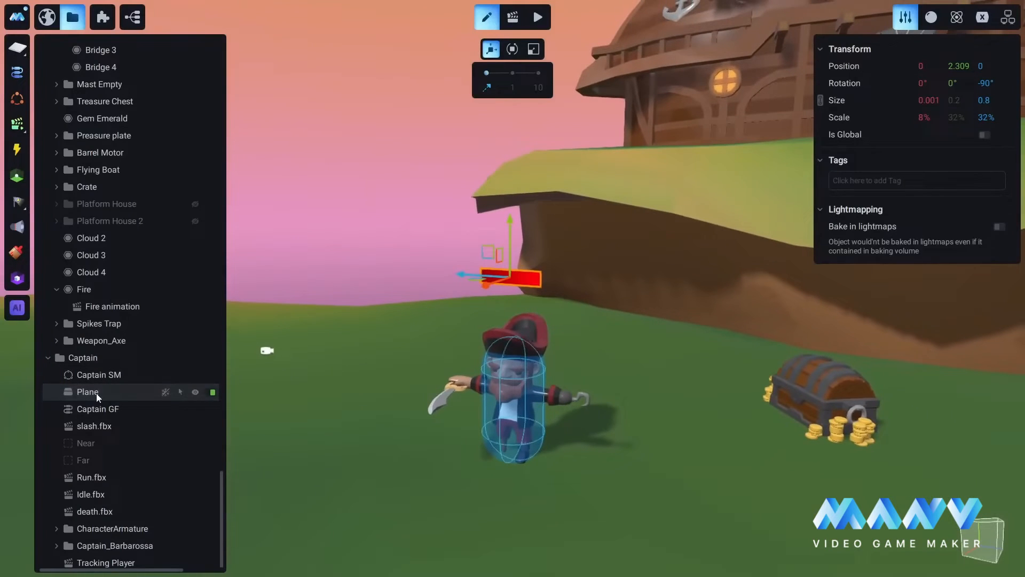
# Rename the plane in the Captain group as Health bar
pyautogui.rightClick(98, 392)
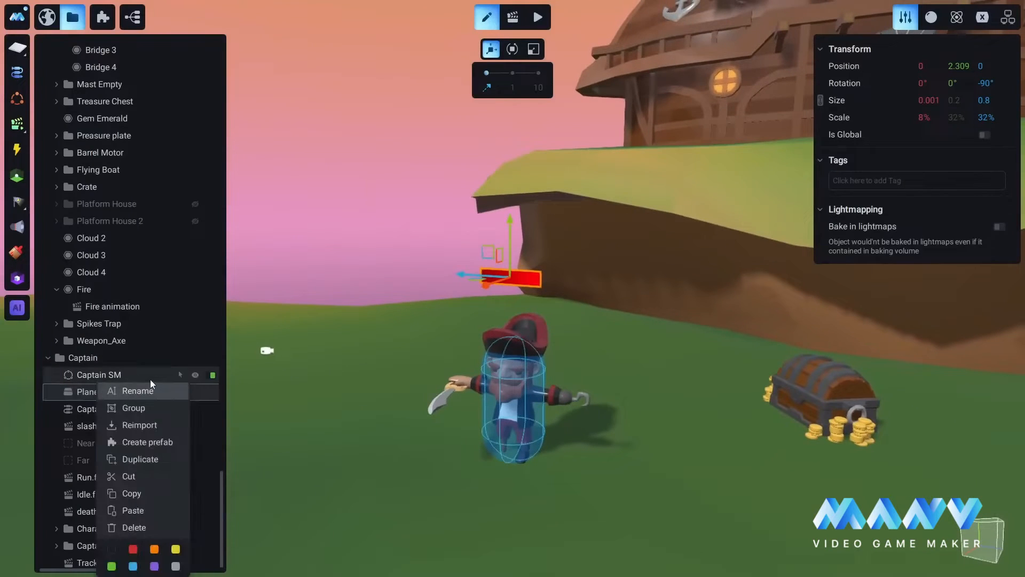
pyautogui.click(133, 390)
pyautogui.write('Health bar')
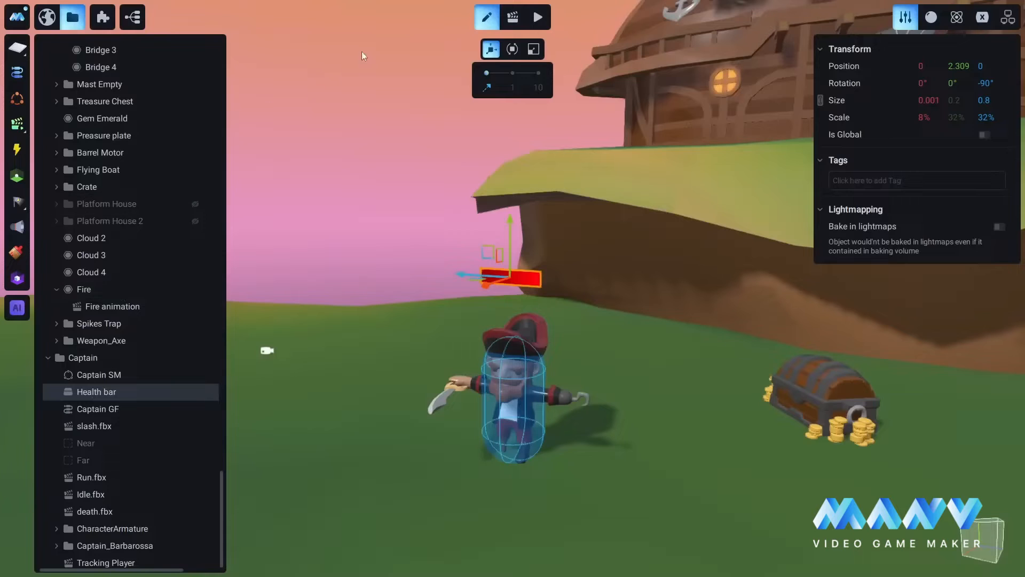
# Switch to animation mode, create an animation under Health bar, and name it Tracking captains health
pyautogui.click(513, 17)
pyautogui.rightClick(100, 392)
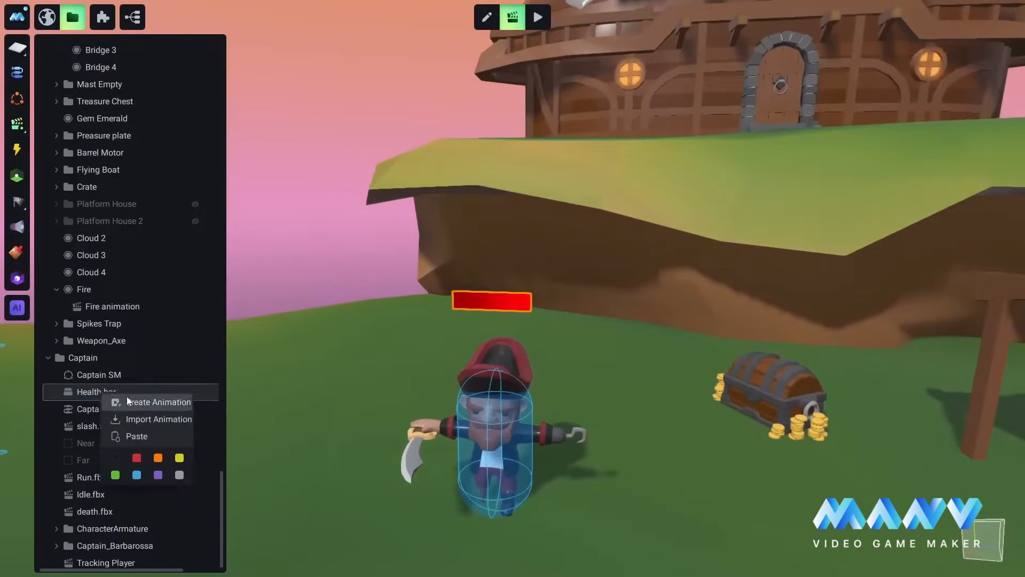
pyautogui.click(147, 403)
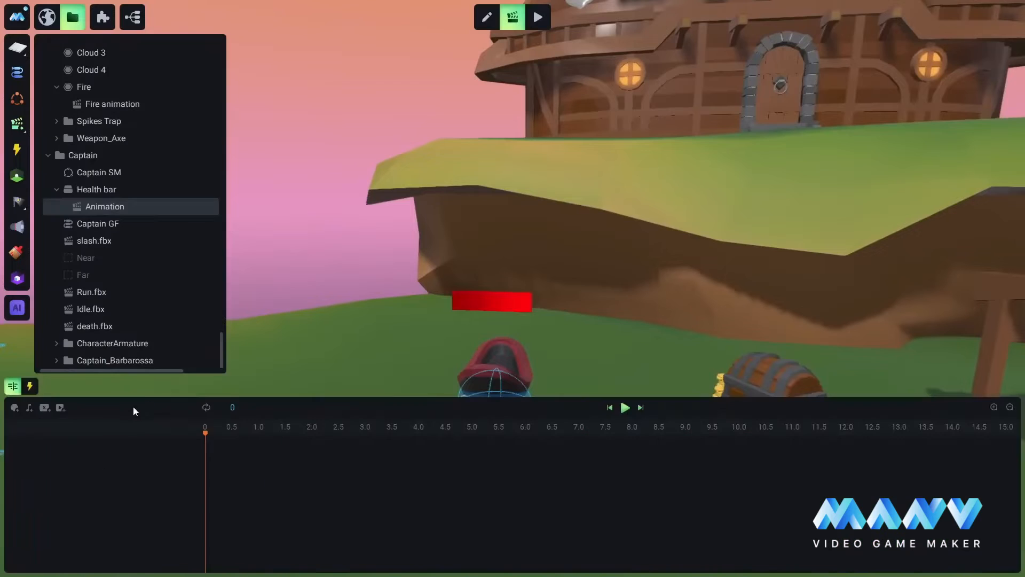
pyautogui.rightClick(101, 207)
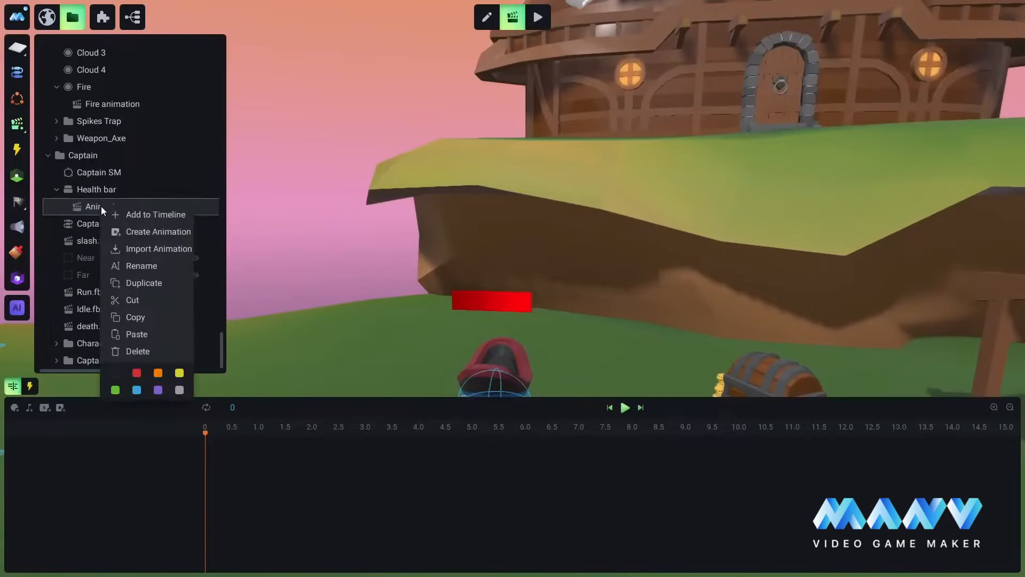
pyautogui.click(142, 268)
pyautogui.write('Tra')
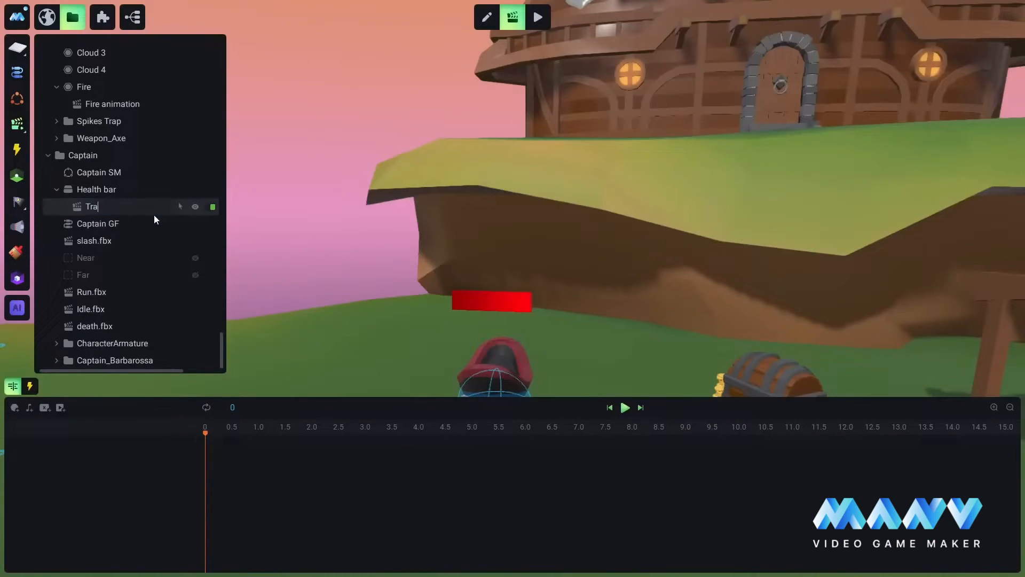
pyautogui.write('cking captains health')
# Widen the object hierarchy and add Health bar to the timeline of the Tracking captains health animation
pyautogui.moveTo(224, 132); pyautogui.dragTo(238, 133)
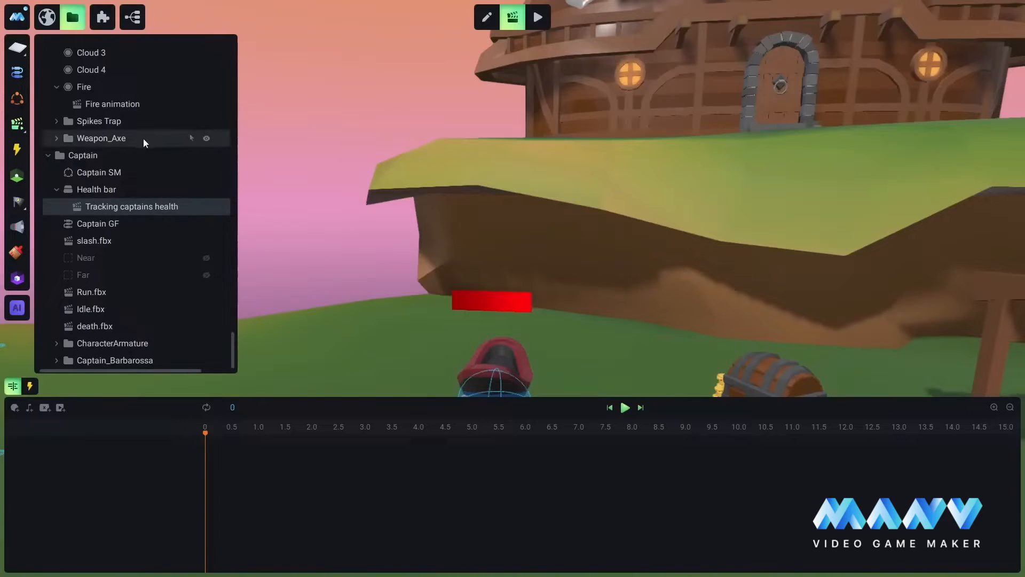
pyautogui.rightClick(100, 189)
pyautogui.click(154, 196)
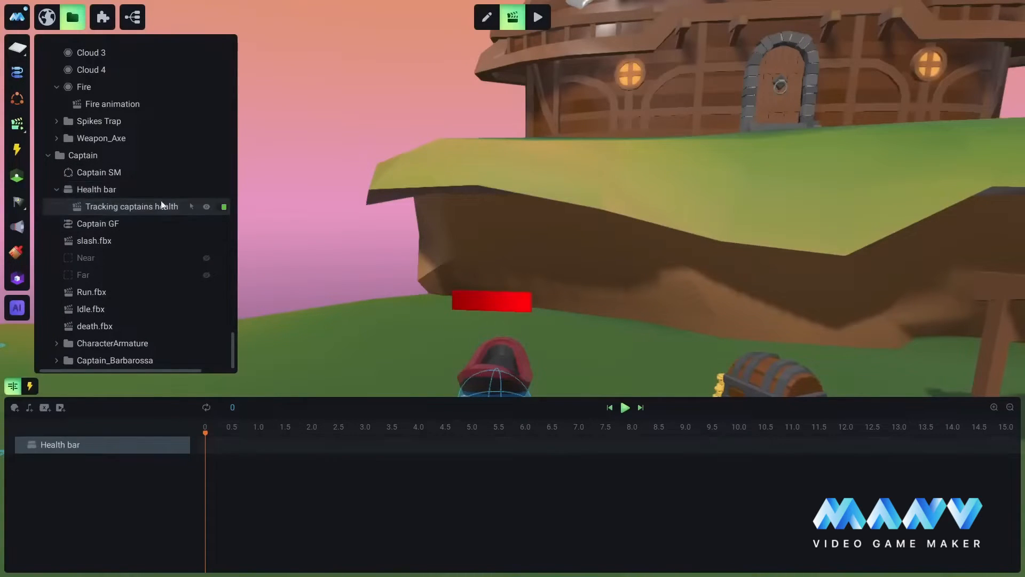
# Add a material Offset V track to Health bar in the Tracking captains health timeline
pyautogui.moveTo(480, 235)
pyautogui.mouseDown(button='right')
pyautogui.moveTo(506, 254)
pyautogui.moveTo(486, 315)
pyautogui.moveTo(619, 258)
pyautogui.moveTo(594, 266)
pyautogui.mouseUp(button='right')
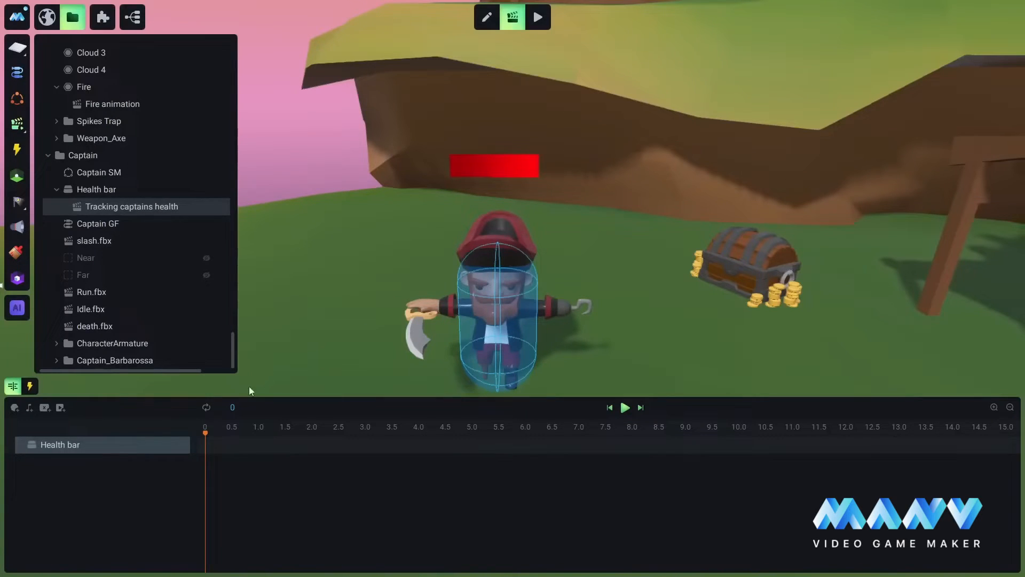
pyautogui.click(165, 445)
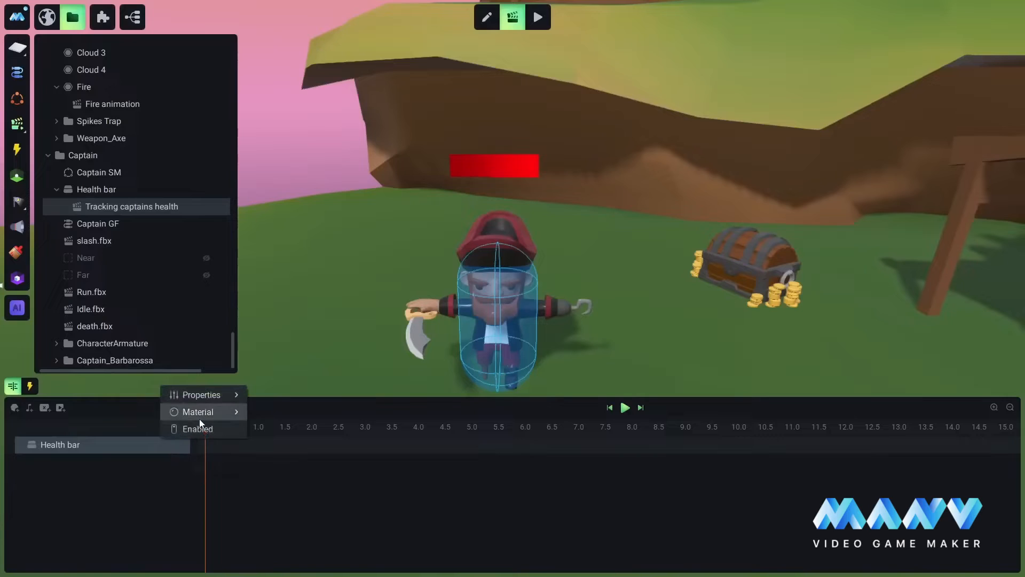
pyautogui.moveTo(217, 409)
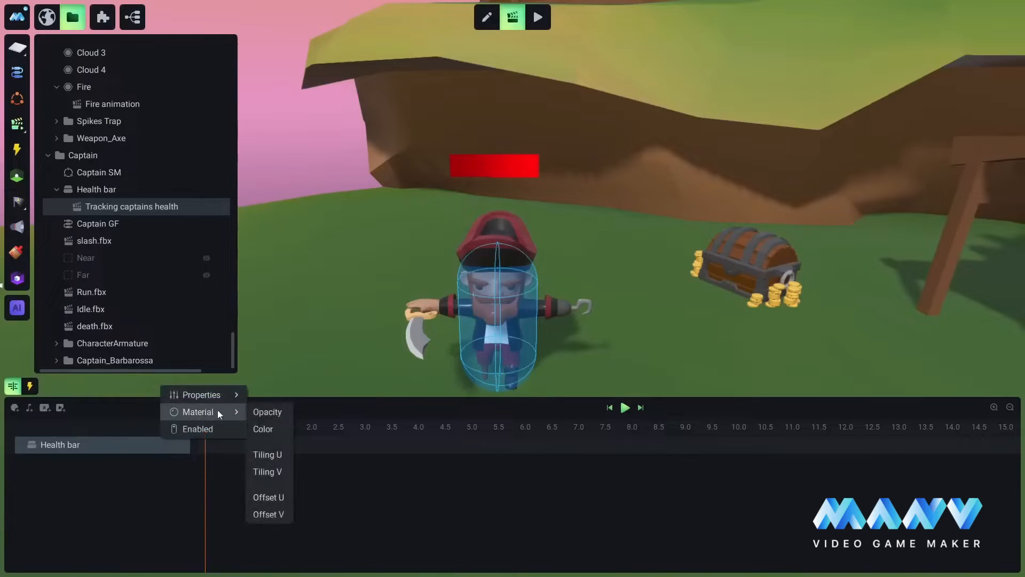
pyautogui.click(269, 515)
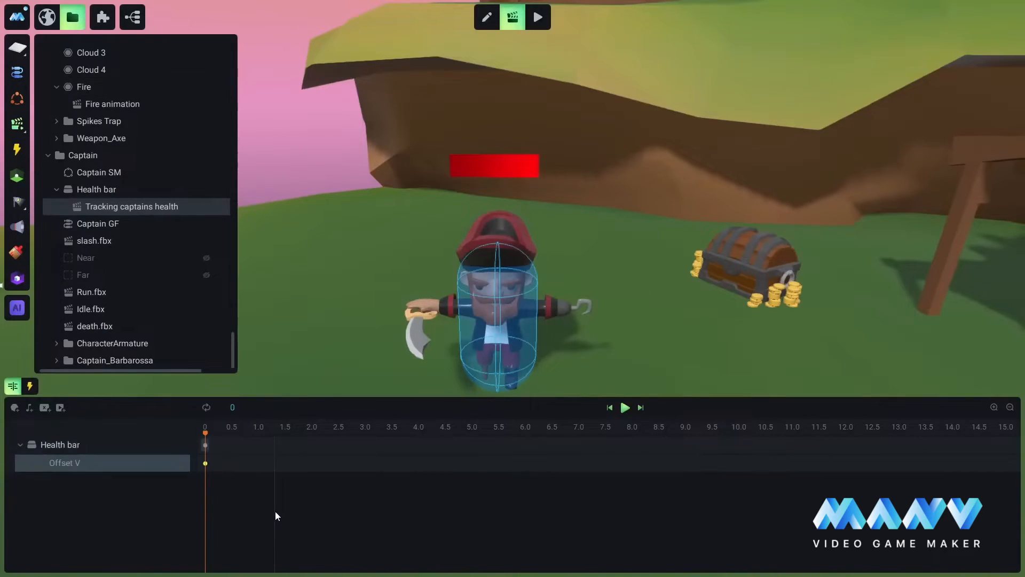
# Set the Offset V keyframe at 0 to the formula 0.5 - ${Captain}.Health * 0.5 / 100
pyautogui.click(205, 465)
pyautogui.press('BackSpace')
pyautogui.press('BackSpace')
pyautogui.press('BackSpace')
pyautogui.press('BackSpace')
pyautogui.press('BackSpace')
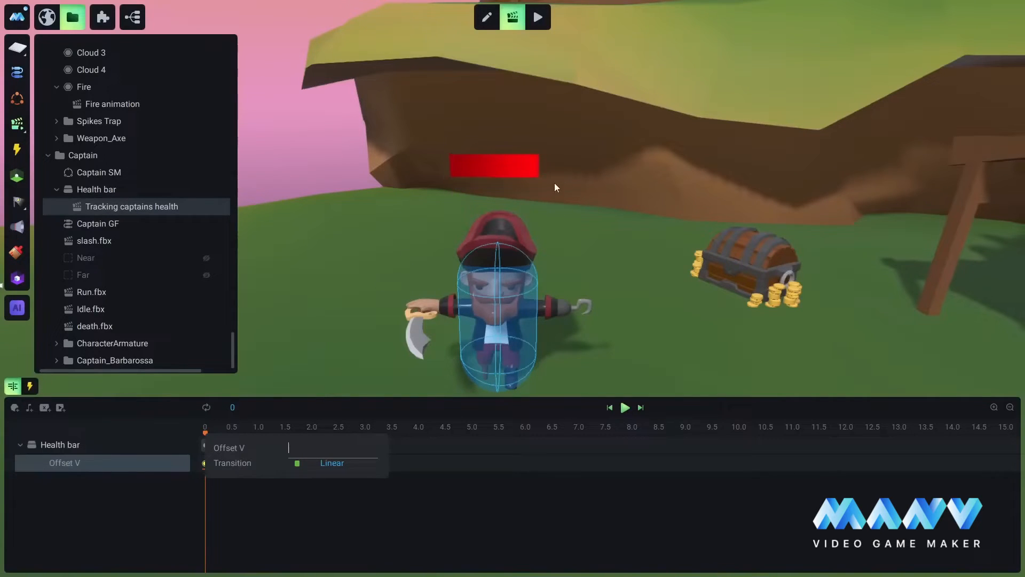
pyautogui.write('0')
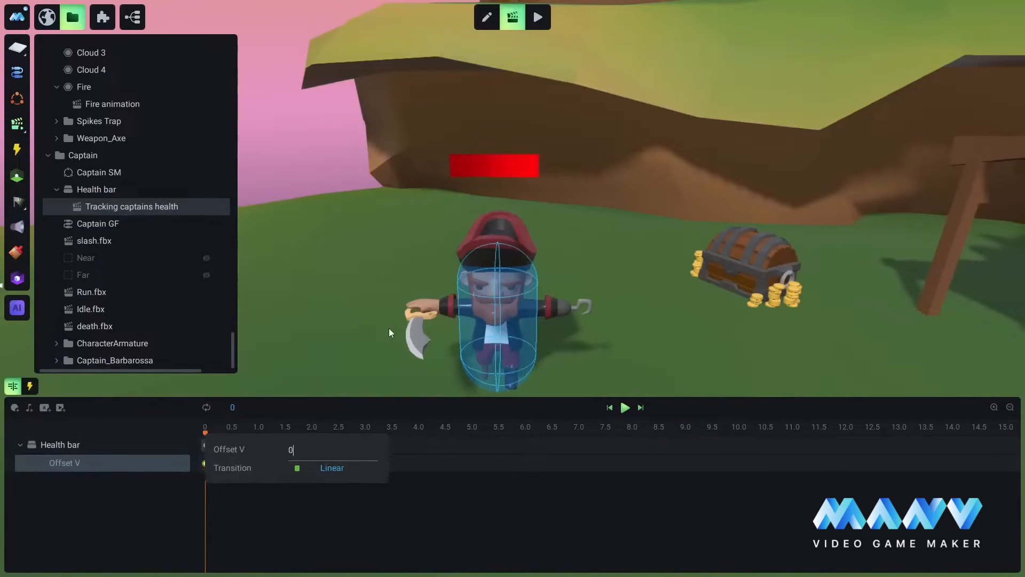
pyautogui.write('.5 - $0')
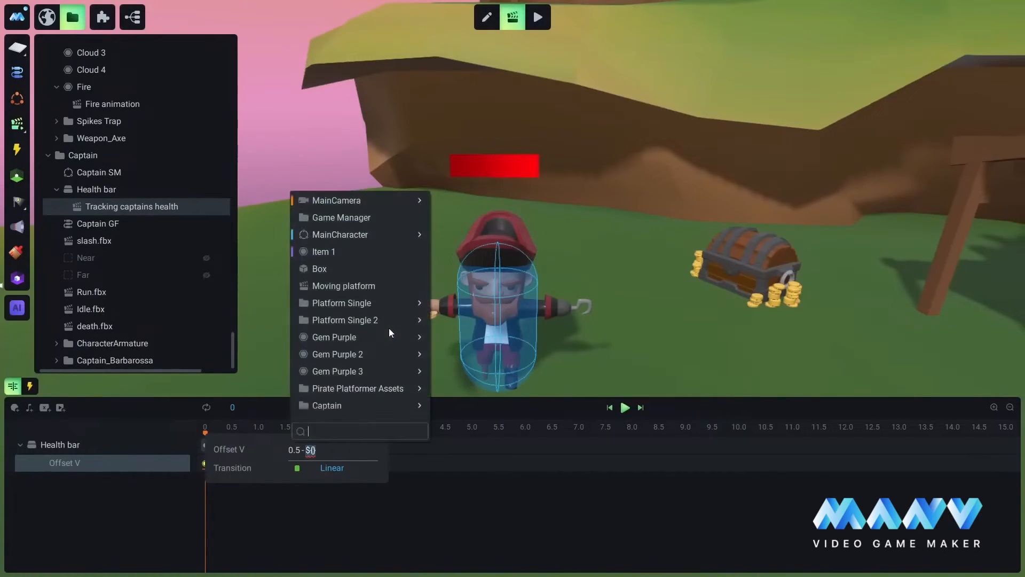
pyautogui.moveTo(326, 405)
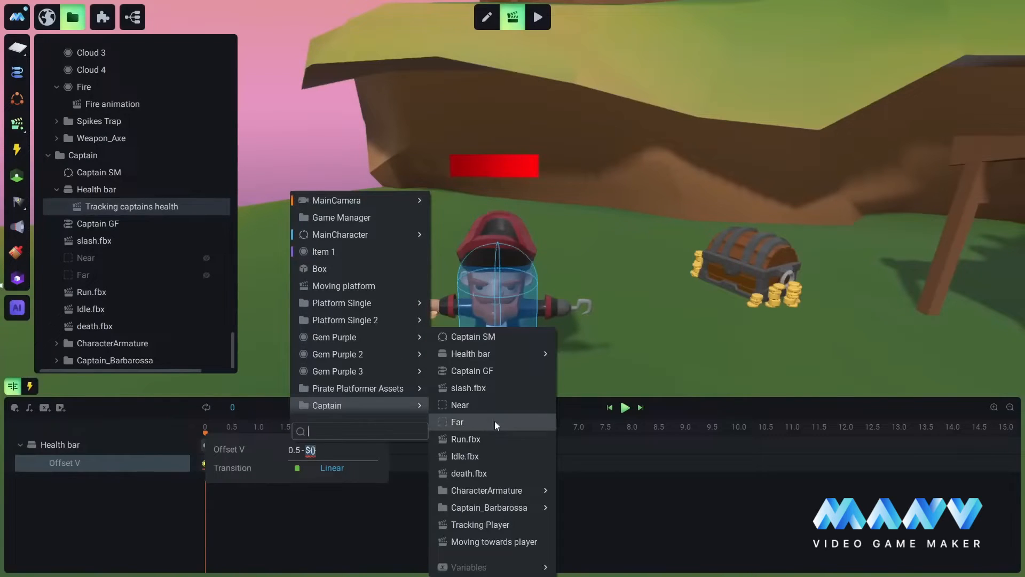
pyautogui.moveTo(484, 568)
pyautogui.click(587, 567)
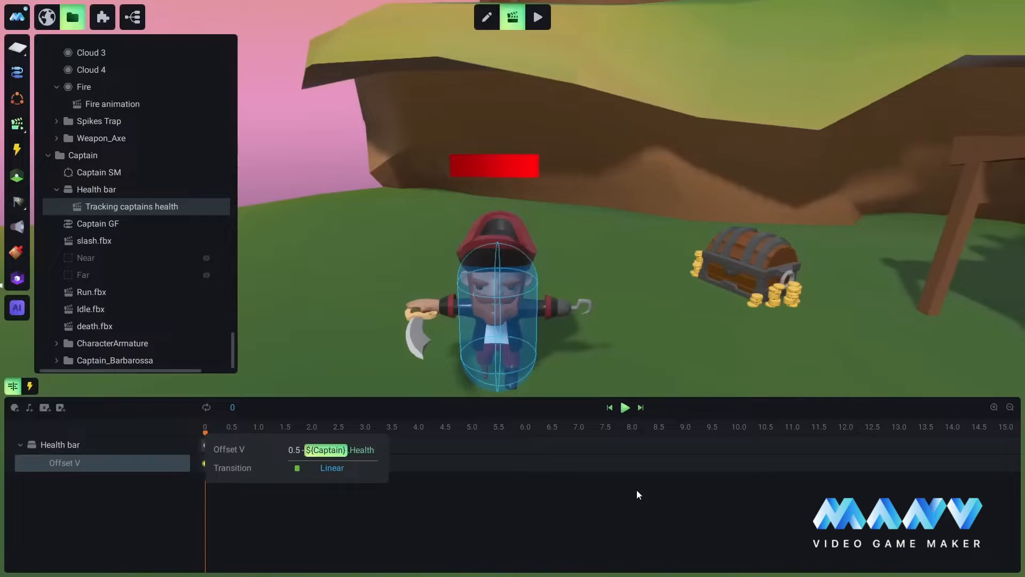
pyautogui.write('* 0.5 /')
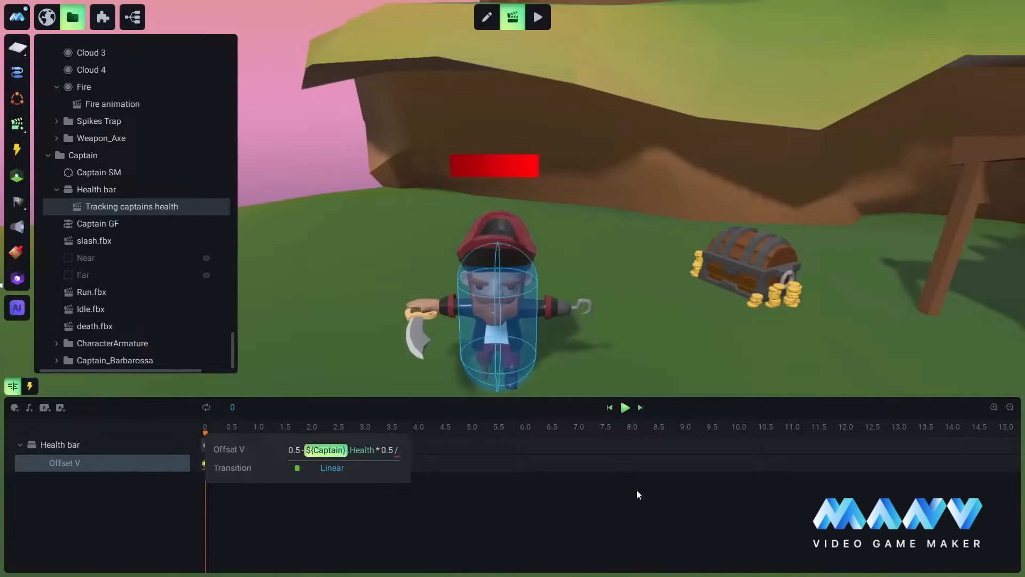
pyautogui.write(' 100')
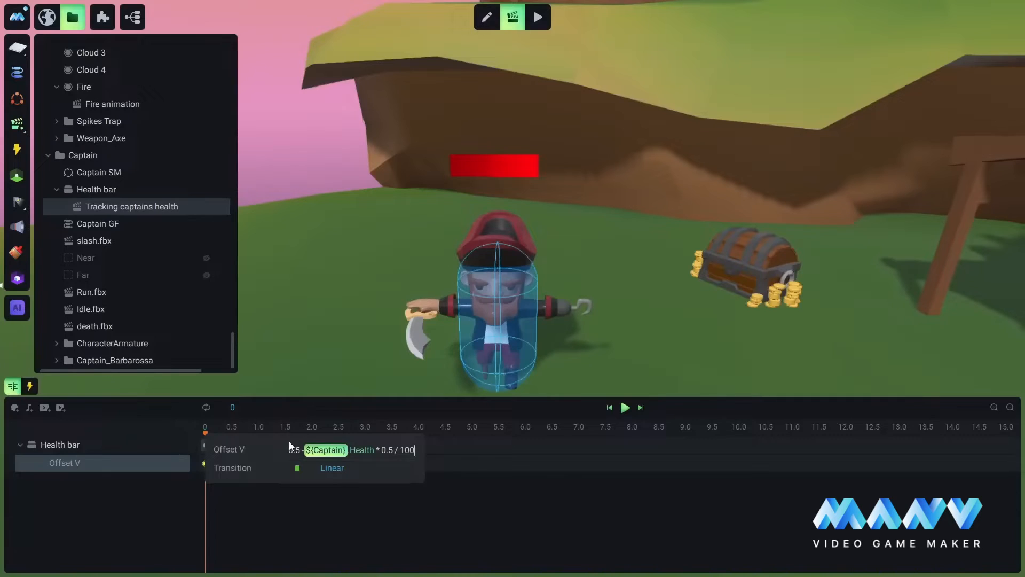
pyautogui.click(398, 388)
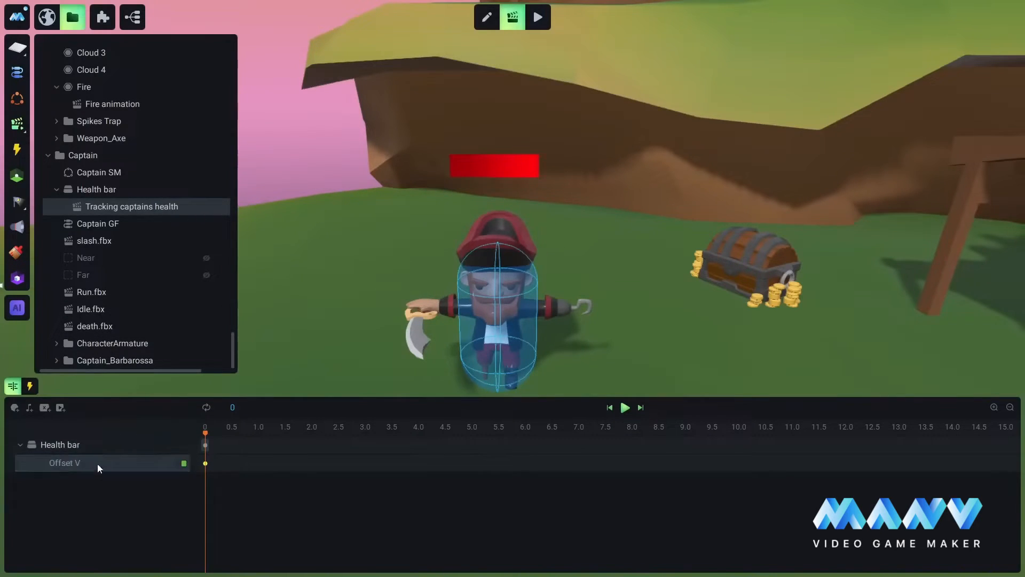
# Make the Tracking captains health animation loop and trigger it with an Object Enabled Continue event for Captain
pyautogui.click(207, 408)
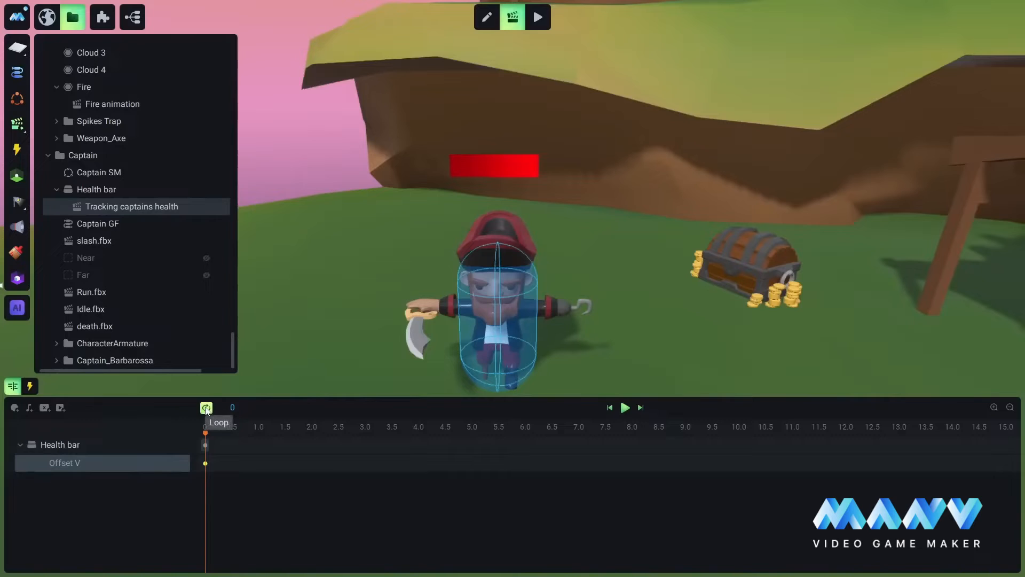
pyautogui.click(30, 386)
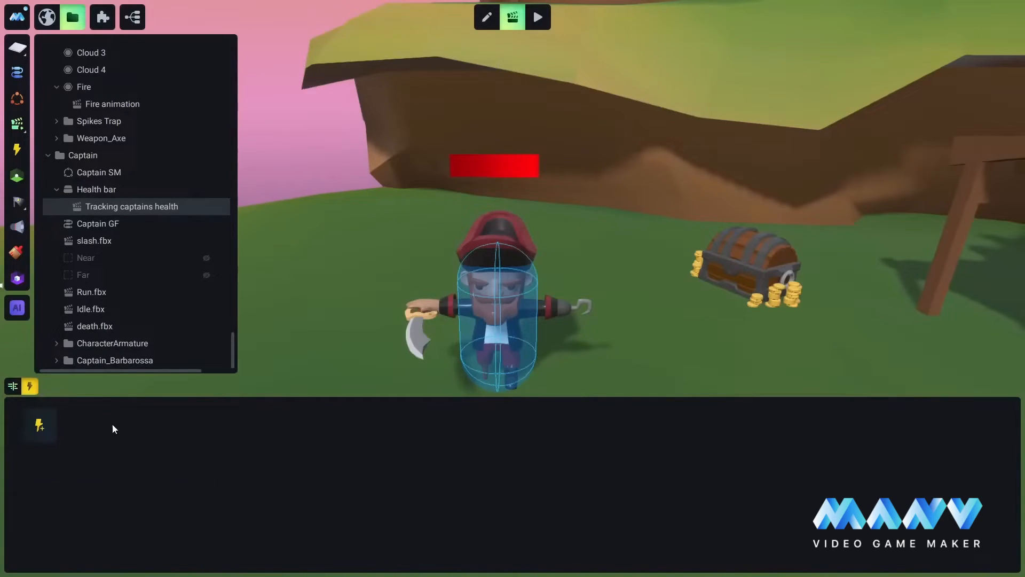
pyautogui.click(41, 423)
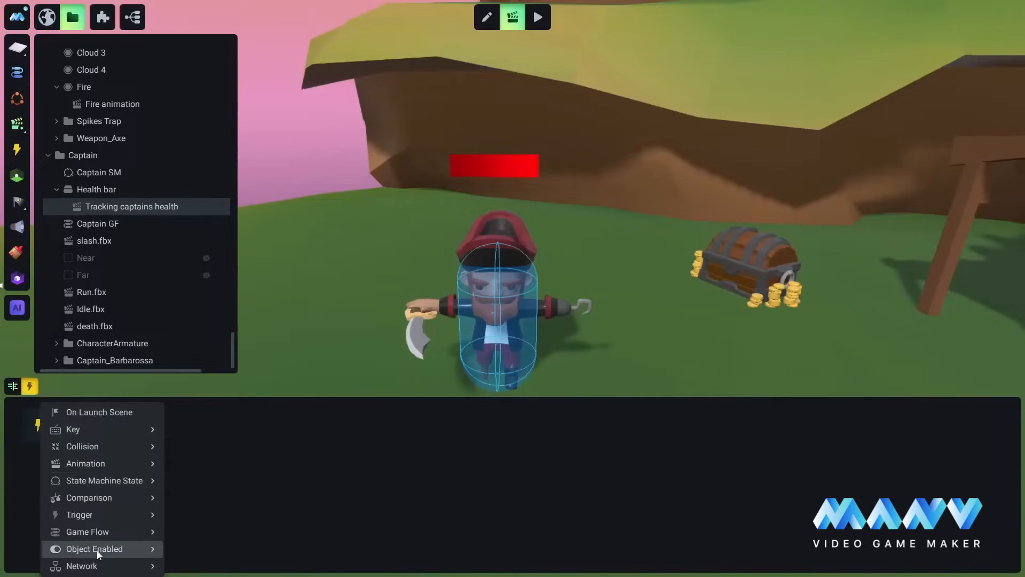
pyautogui.moveTo(112, 550)
pyautogui.click(230, 566)
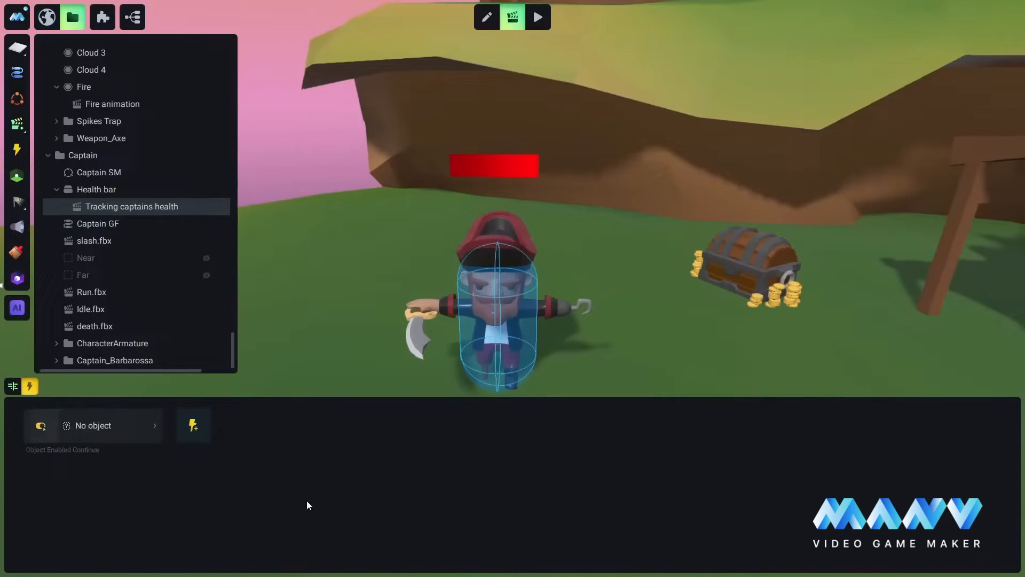
pyautogui.click(82, 425)
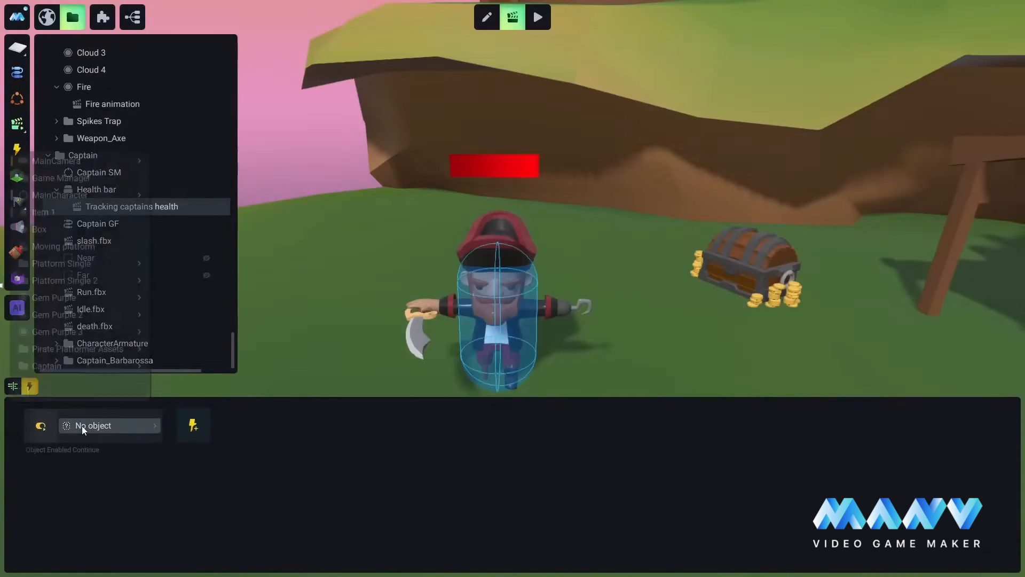
pyautogui.moveTo(118, 366)
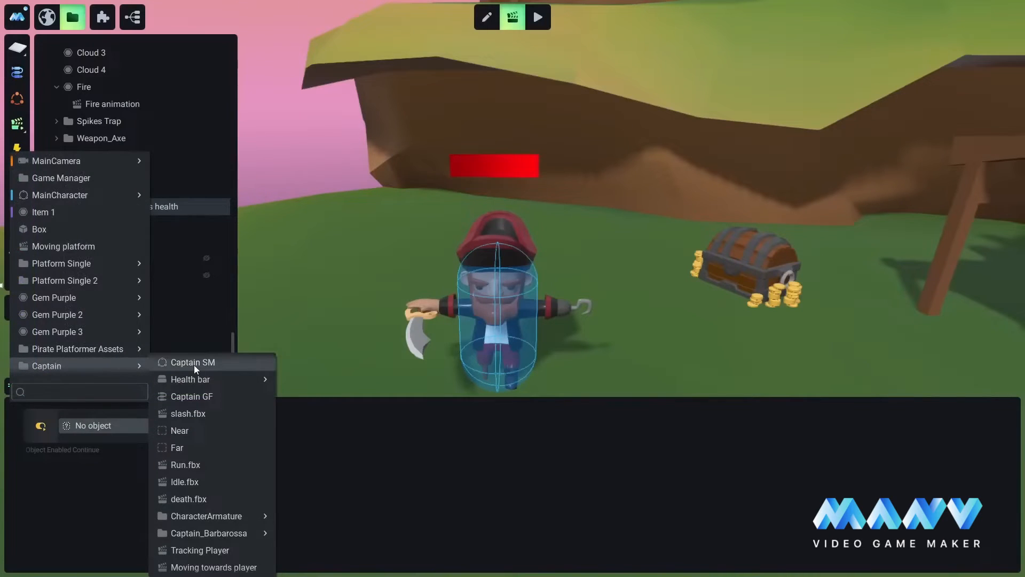
pyautogui.click(43, 366)
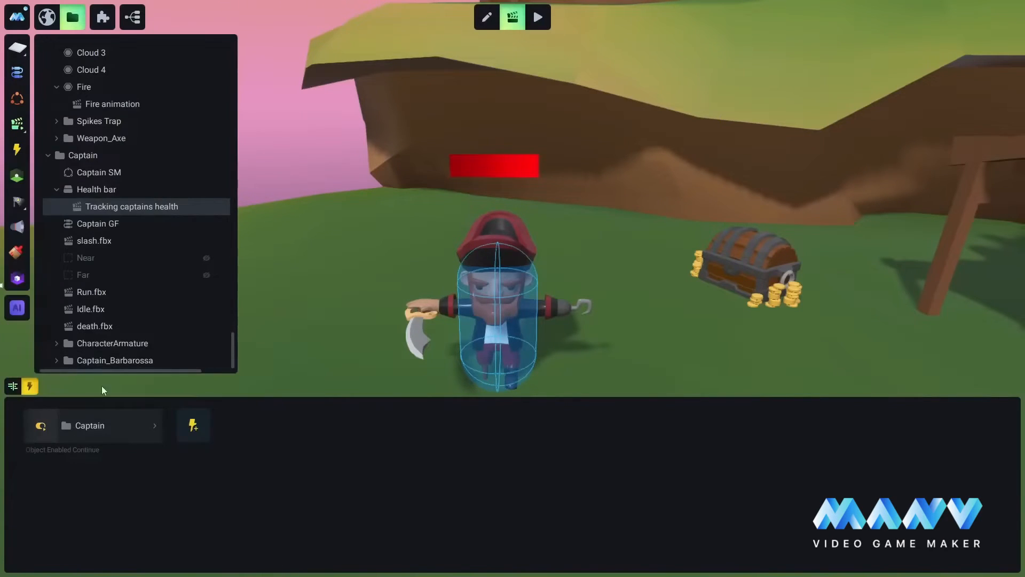
pyautogui.click(13, 386)
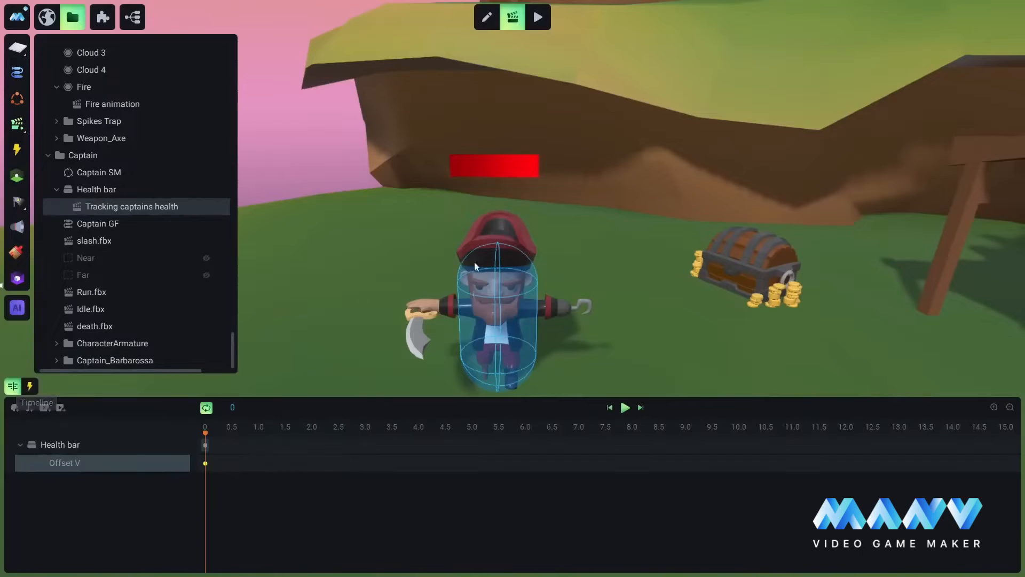
pyautogui.hotkey('ctrl', 's')
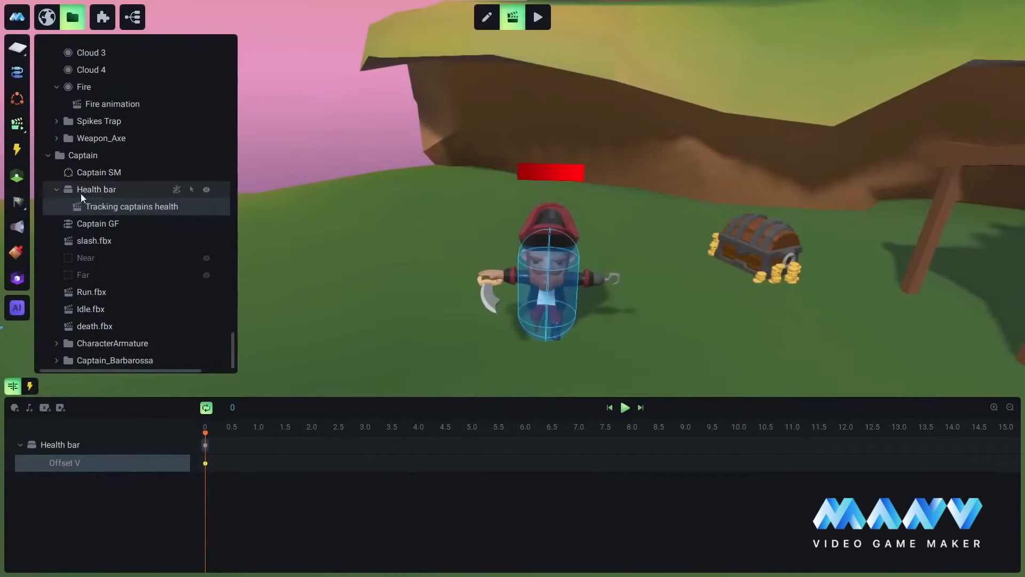
# Return to edit mode and duplicate Health bar in the Captain group
pyautogui.rightClick(98, 358)
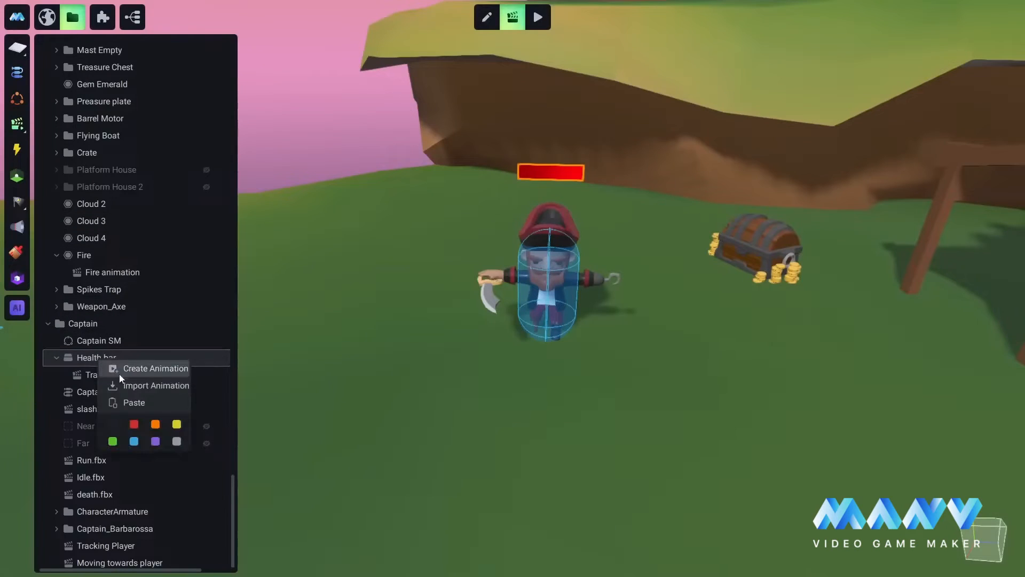
pyautogui.click(486, 17)
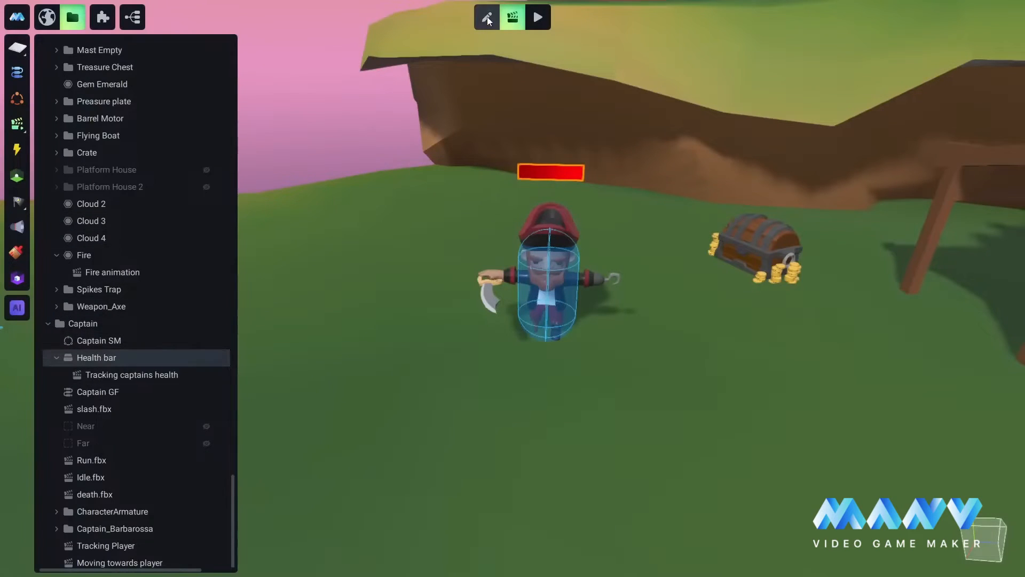
pyautogui.rightClick(91, 357)
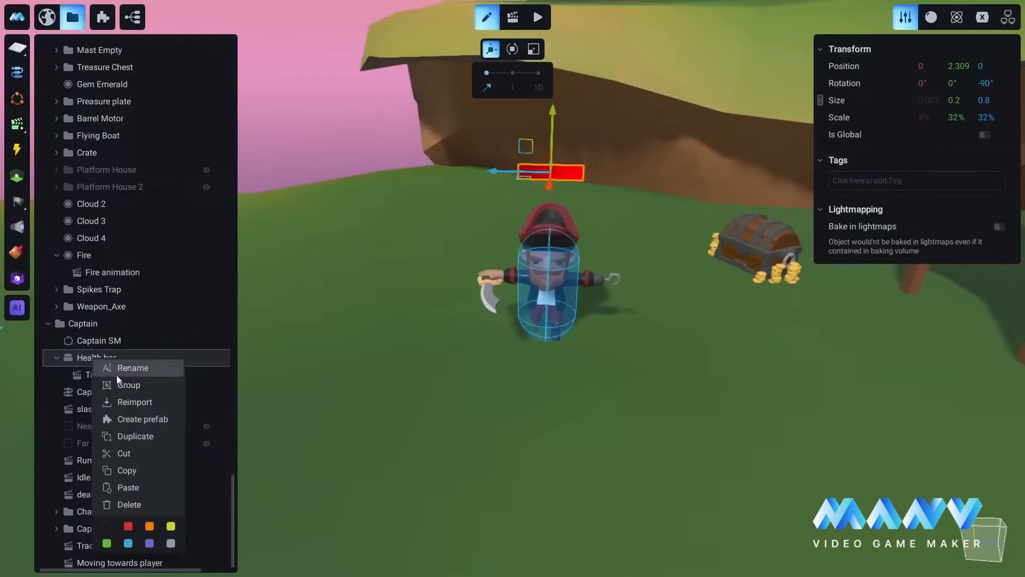
pyautogui.click(136, 436)
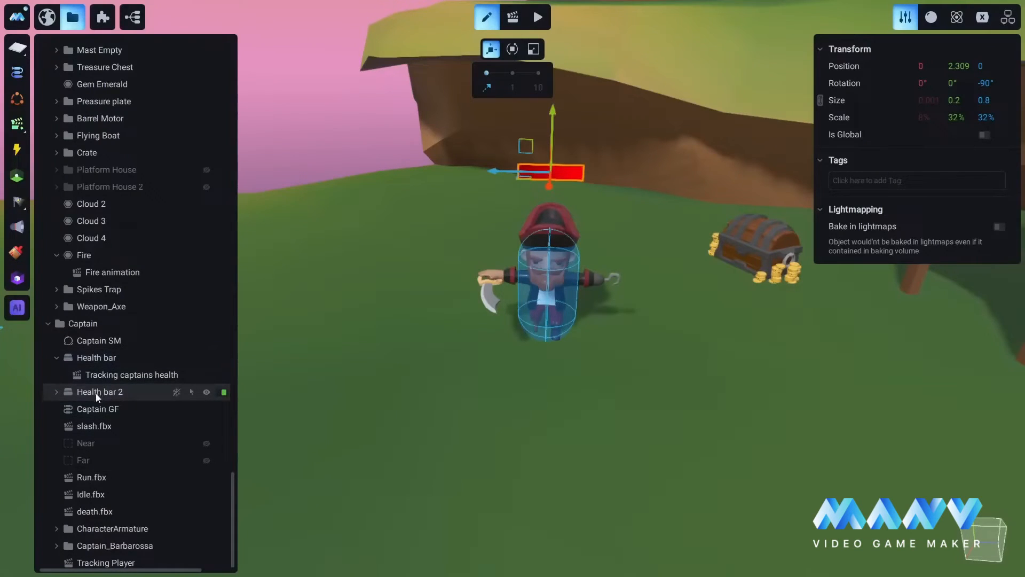
# Move Health bar 2 out of the Captain group and place it directly under MainCharacter in the hierarchy
pyautogui.moveTo(95, 393)
pyautogui.mouseDown()
pyautogui.moveTo(128, 22)
pyautogui.moveTo(132, 9)
pyautogui.moveTo(130, 277)
pyautogui.moveTo(162, 7)
pyautogui.moveTo(158, 75)
pyautogui.moveTo(162, 40)
pyautogui.moveTo(108, 137)
pyautogui.mouseUp()
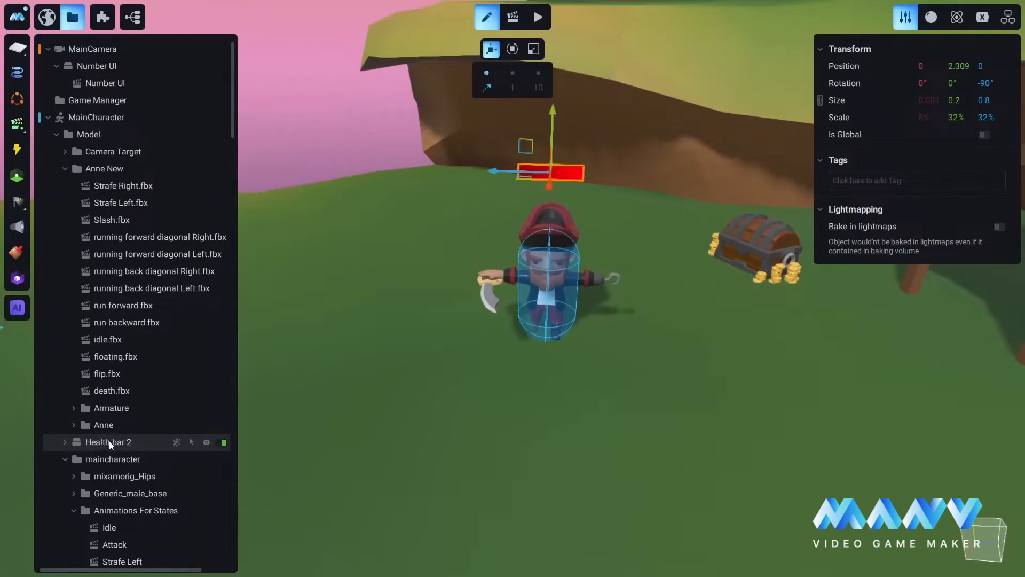
pyautogui.moveTo(109, 443); pyautogui.dragTo(110, 116)
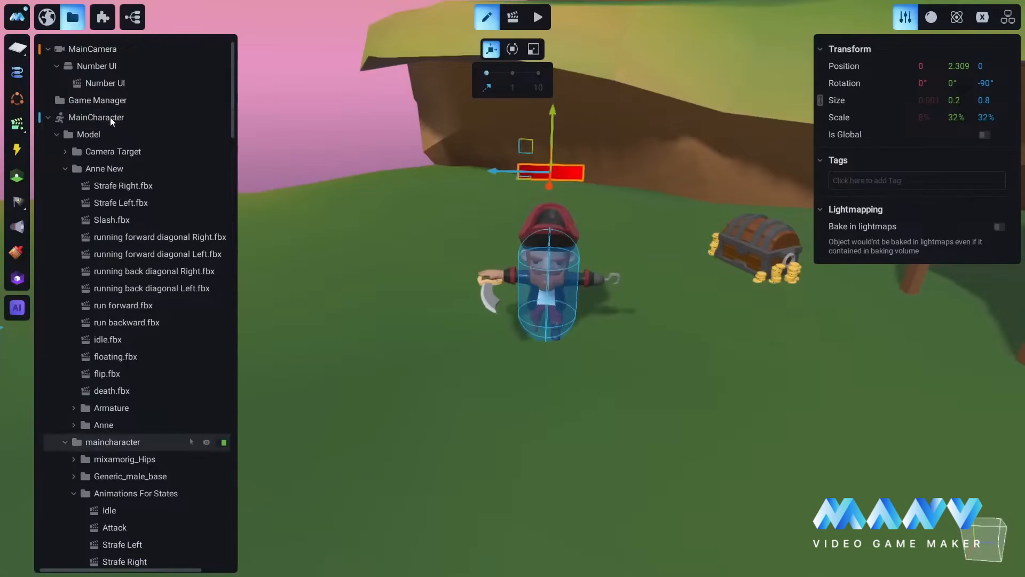
pyautogui.scroll(-2, 110, 393)
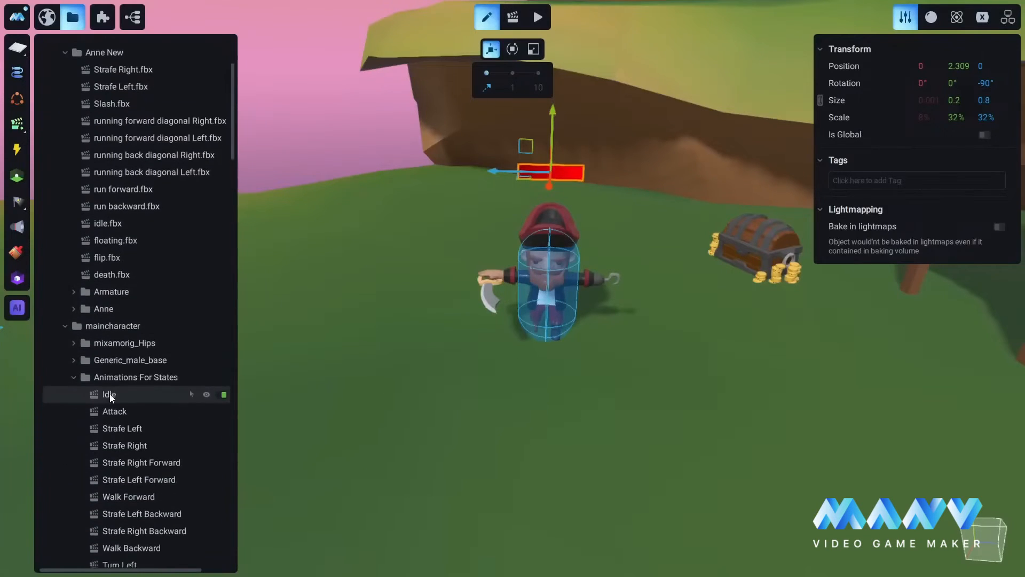
pyautogui.scroll(-7, 110, 393)
pyautogui.scroll(1, 119, 337)
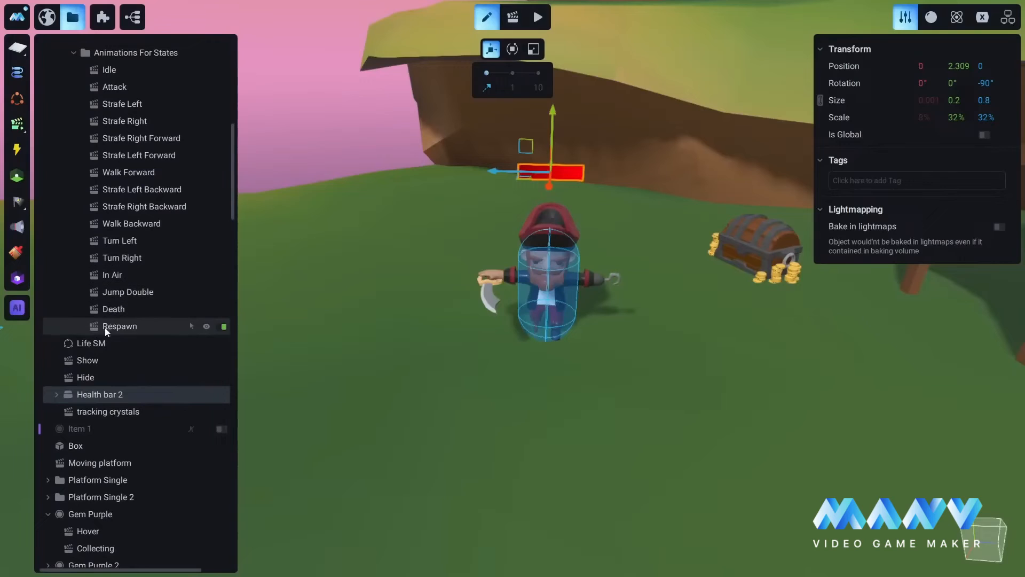
# Set the X, Y and Z position of Health bar 2 to 0
pyautogui.click(88, 378)
pyautogui.click(97, 396)
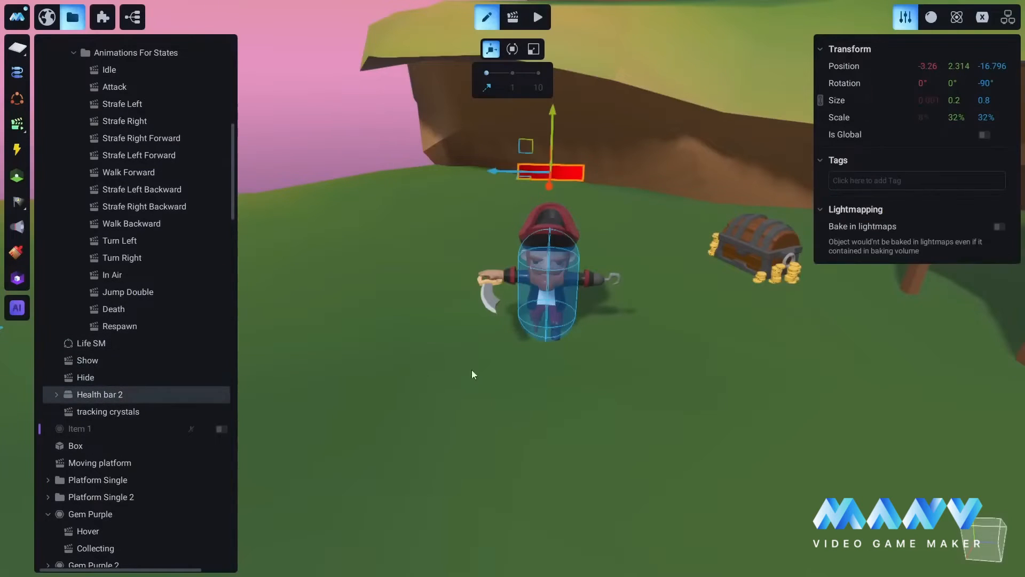
pyautogui.moveTo(472, 371); pyautogui.dragTo(452, 381, button='right')
pyautogui.scroll(-5, 452, 380)
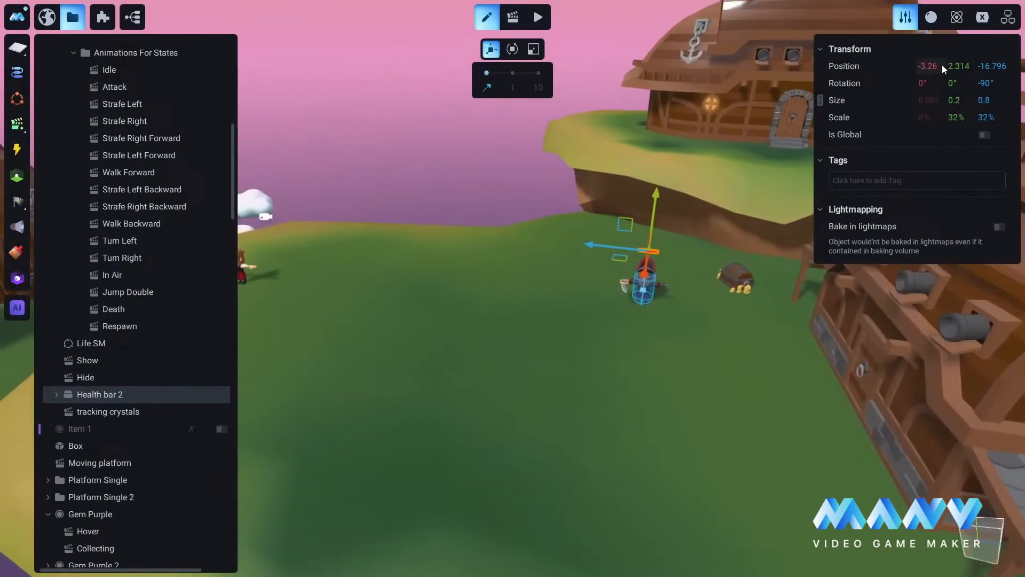
pyautogui.click(929, 67)
pyautogui.write('0')
pyautogui.click(961, 65)
pyautogui.write('0')
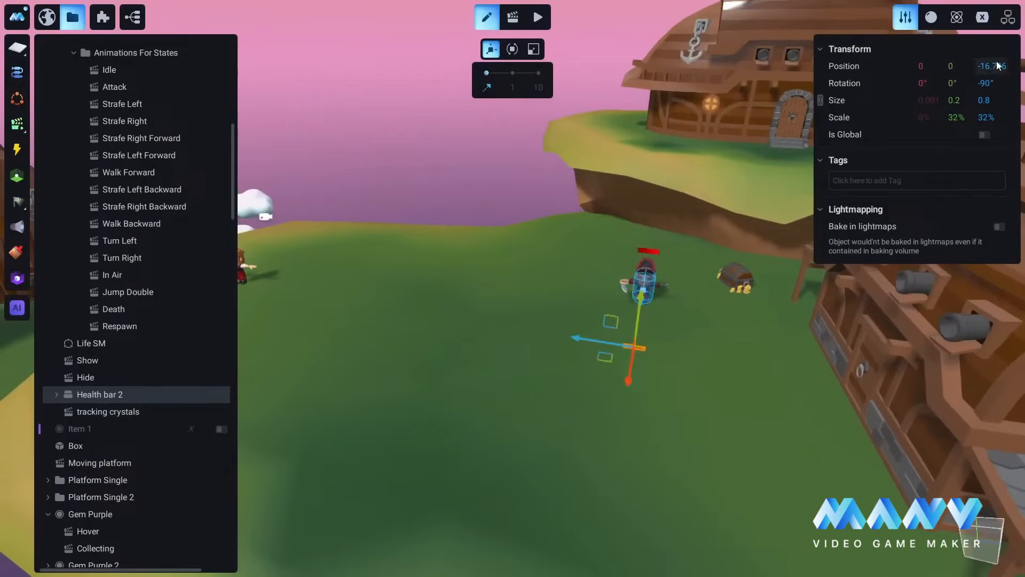
pyautogui.click(992, 65)
pyautogui.write('0')
pyautogui.press('Return')
# Raise Health bar 2 above MainCharacter's head, to a Y position of about 2.021
pyautogui.moveTo(757, 345); pyautogui.dragTo(568, 381, button='right')
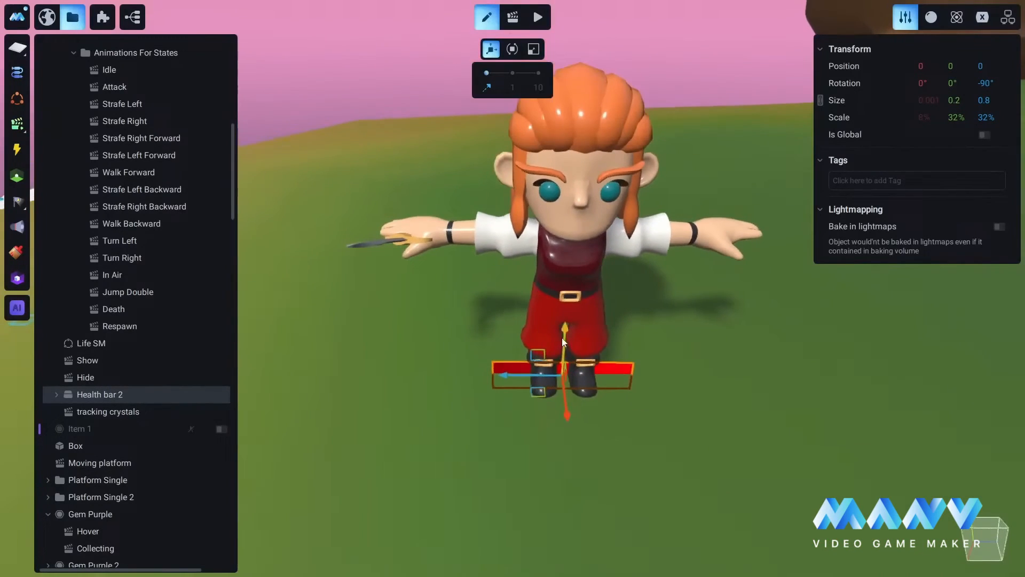
pyautogui.moveTo(562, 337); pyautogui.dragTo(592, 147)
# Turn Health bar 2 around by setting its X rotation to -180°
pyautogui.moveTo(592, 147)
pyautogui.mouseDown(button='right')
pyautogui.moveTo(608, 277)
pyautogui.moveTo(646, 300)
pyautogui.moveTo(484, 409)
pyautogui.moveTo(708, 379)
pyautogui.moveTo(703, 387)
pyautogui.moveTo(372, 407)
pyautogui.mouseUp(button='right')
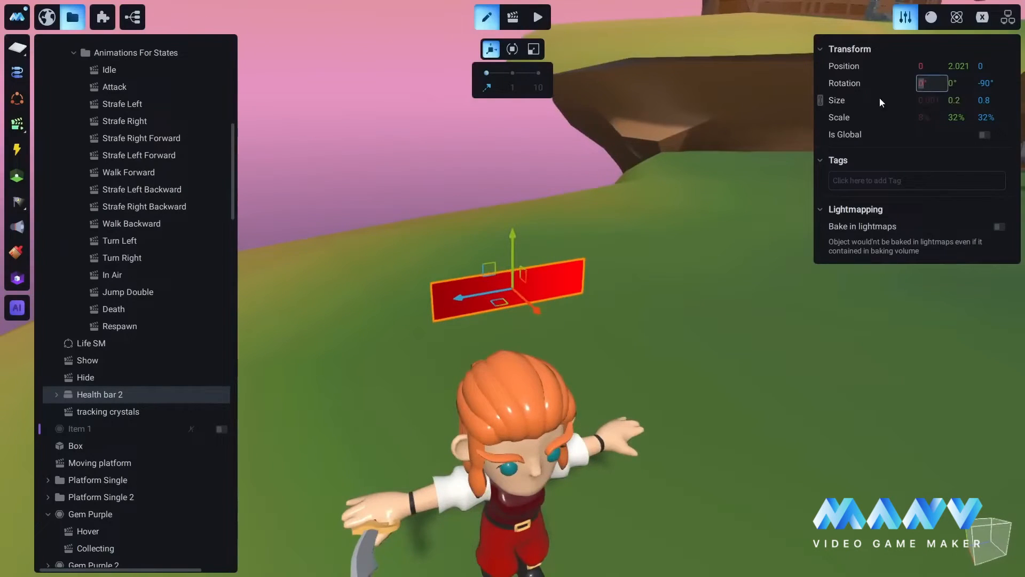
pyautogui.click(512, 49)
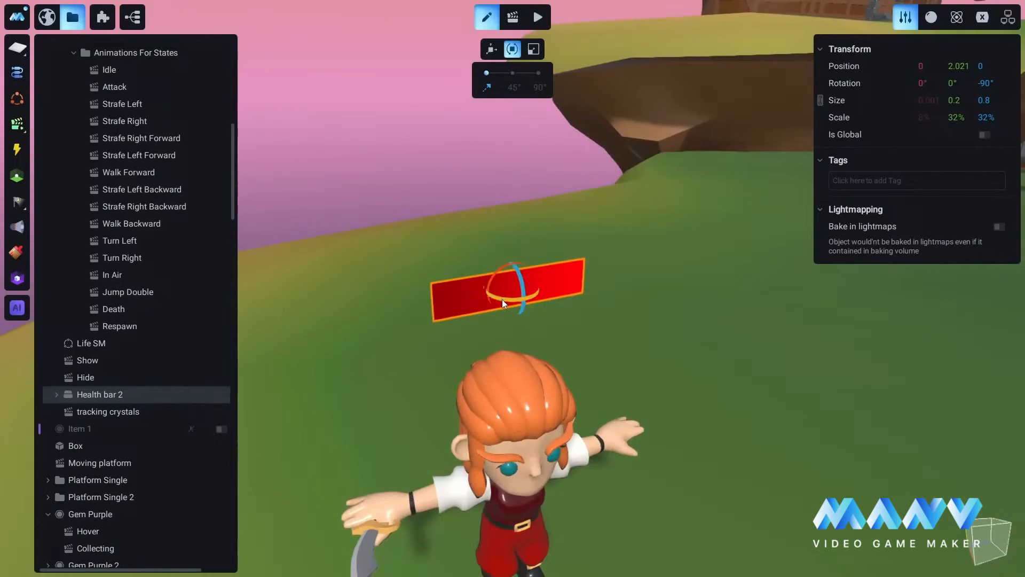
pyautogui.moveTo(502, 299); pyautogui.dragTo(544, 289)
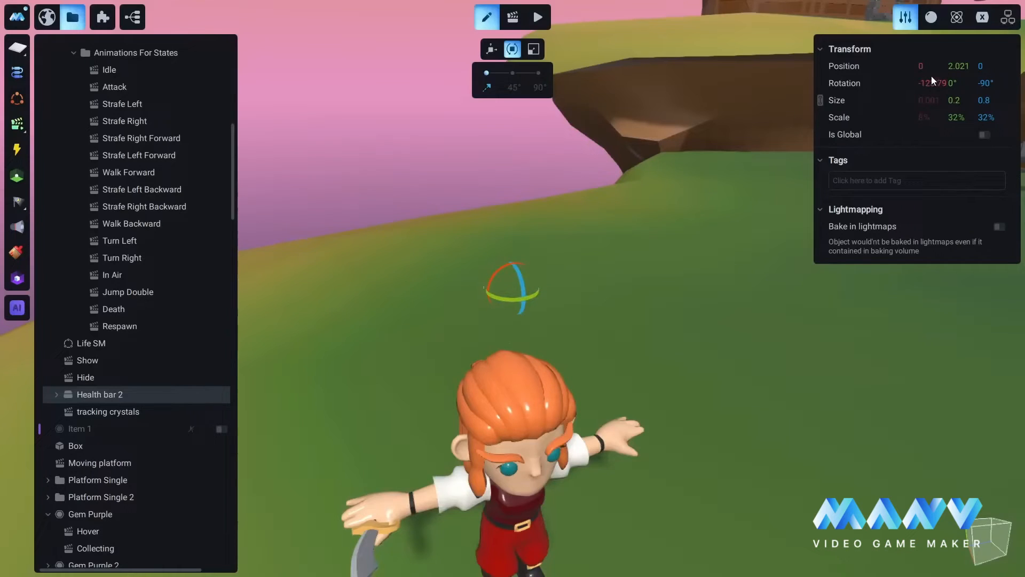
pyautogui.write('-180')
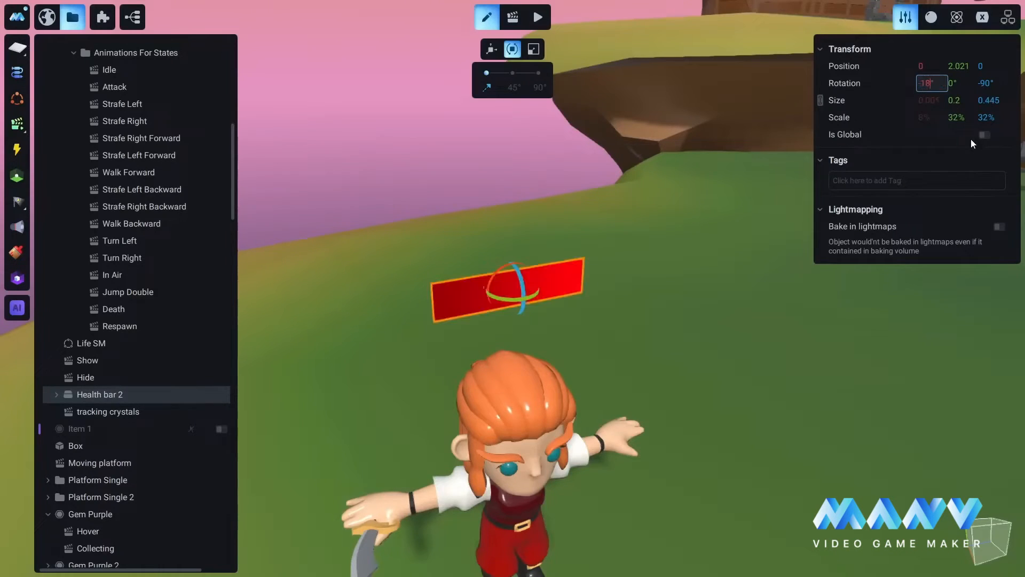
pyautogui.press('Return')
pyautogui.moveTo(454, 327)
pyautogui.mouseDown(button='middle')
pyautogui.moveTo(701, 294)
pyautogui.moveTo(643, 380)
pyautogui.moveTo(643, 415)
pyautogui.moveTo(594, 393)
pyautogui.mouseUp(button='middle')
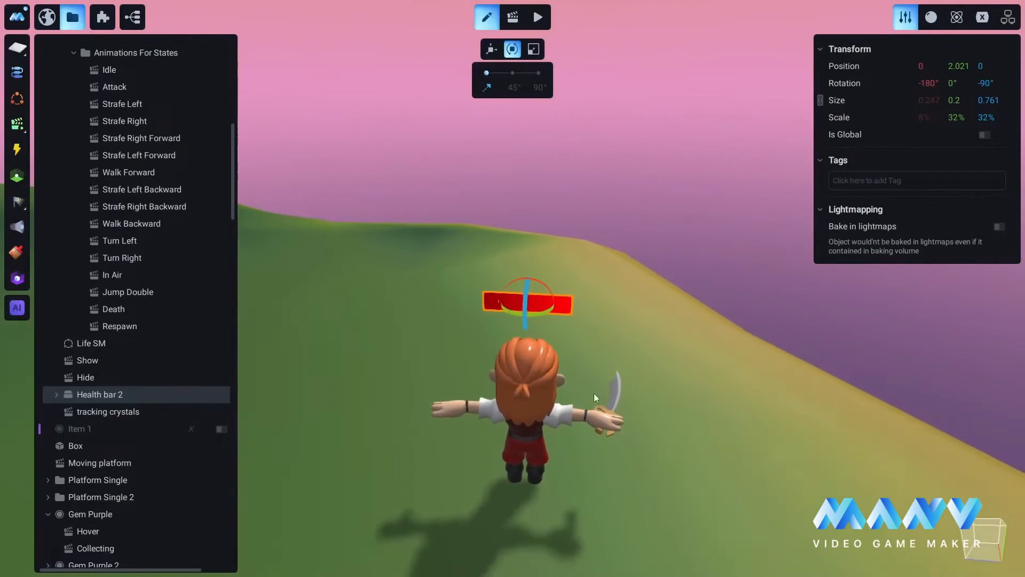
# In the Tracking captains health animation under Health bar 2, replace Captain with MainCharacter in the Offset V keyframe formula
pyautogui.click(56, 394)
pyautogui.click(108, 411)
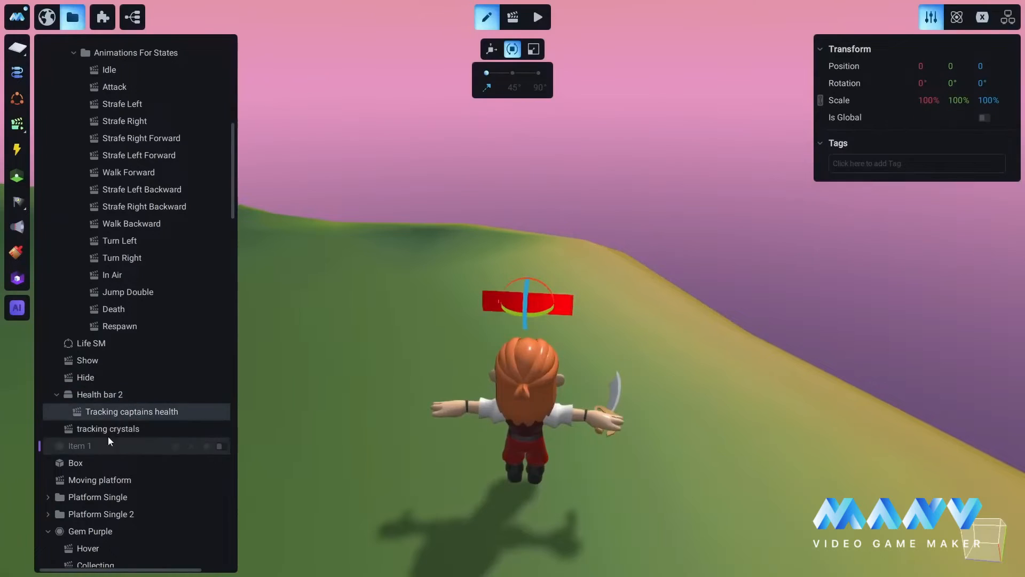
pyautogui.click(514, 18)
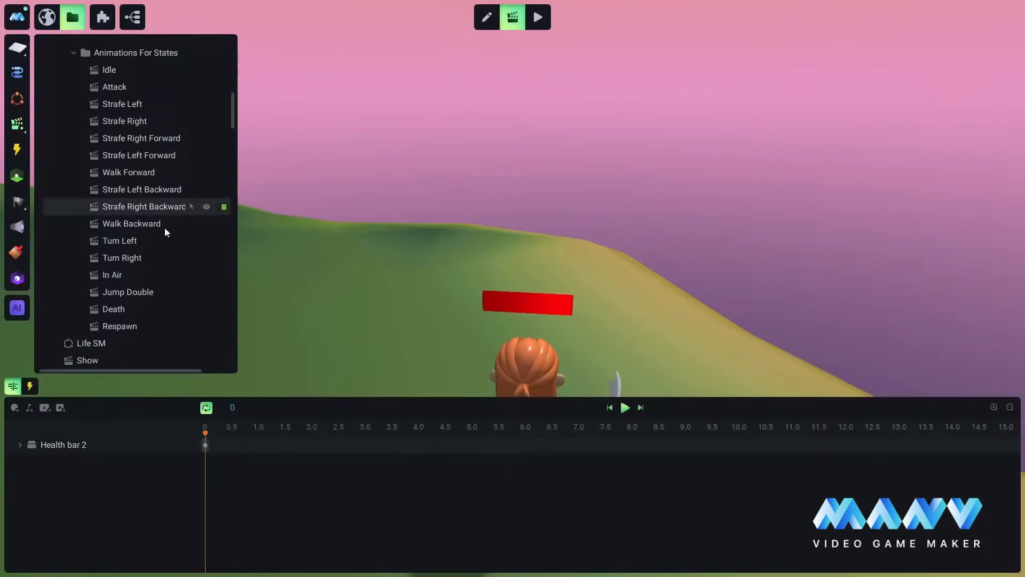
pyautogui.click(19, 445)
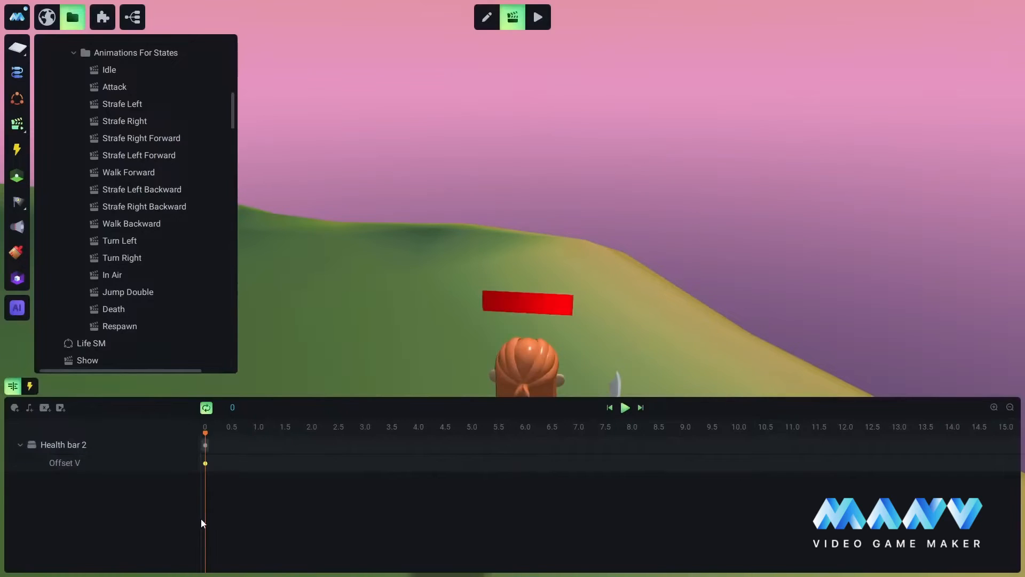
pyautogui.click(205, 463)
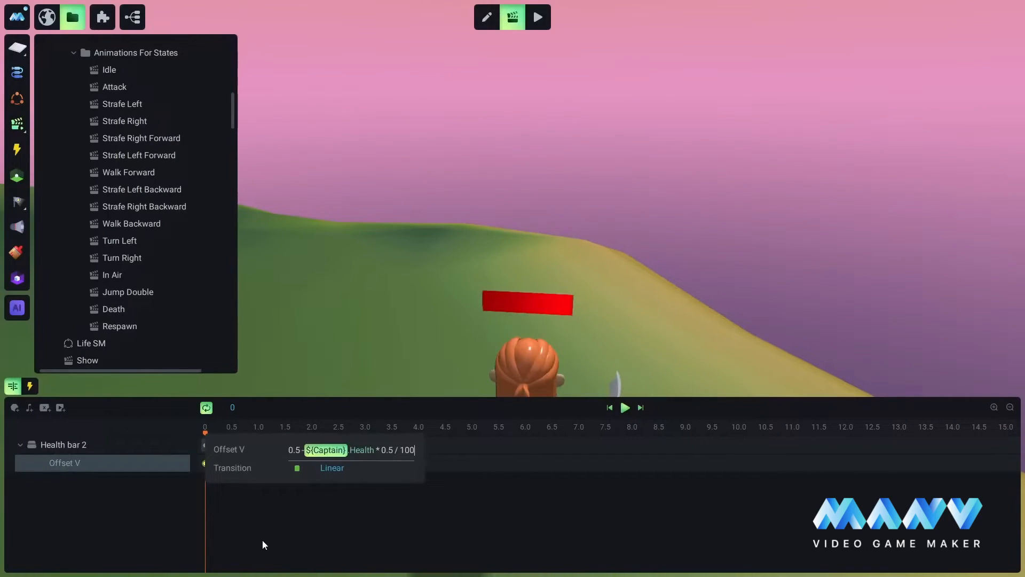
pyautogui.click(334, 453)
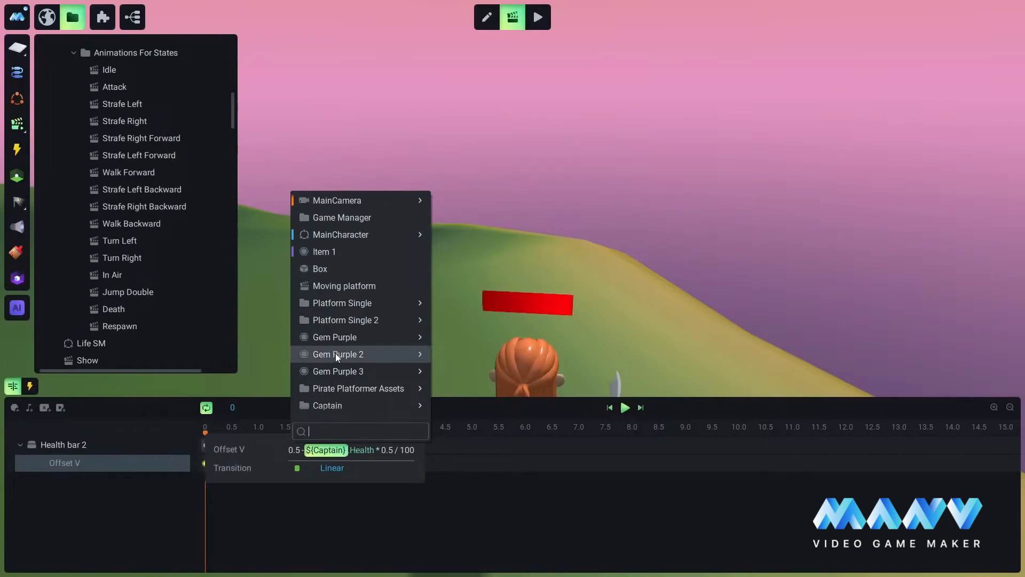
pyautogui.moveTo(335, 377)
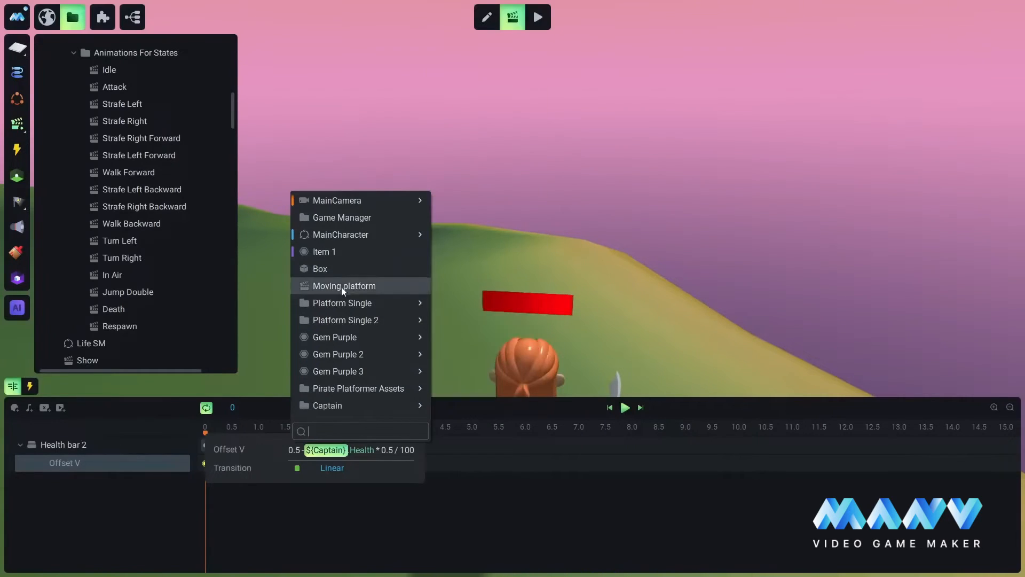
pyautogui.moveTo(339, 235)
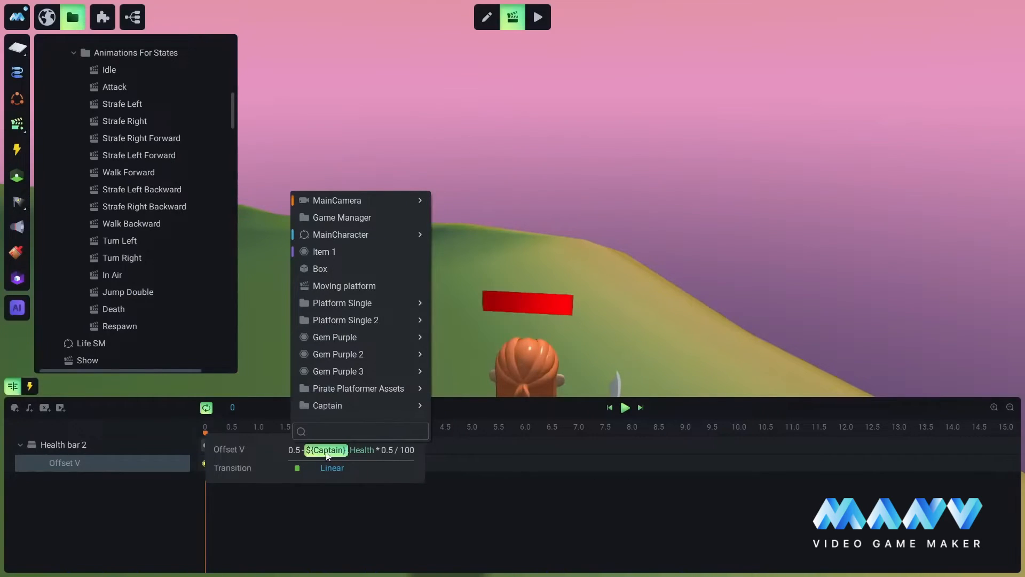
pyautogui.click(334, 235)
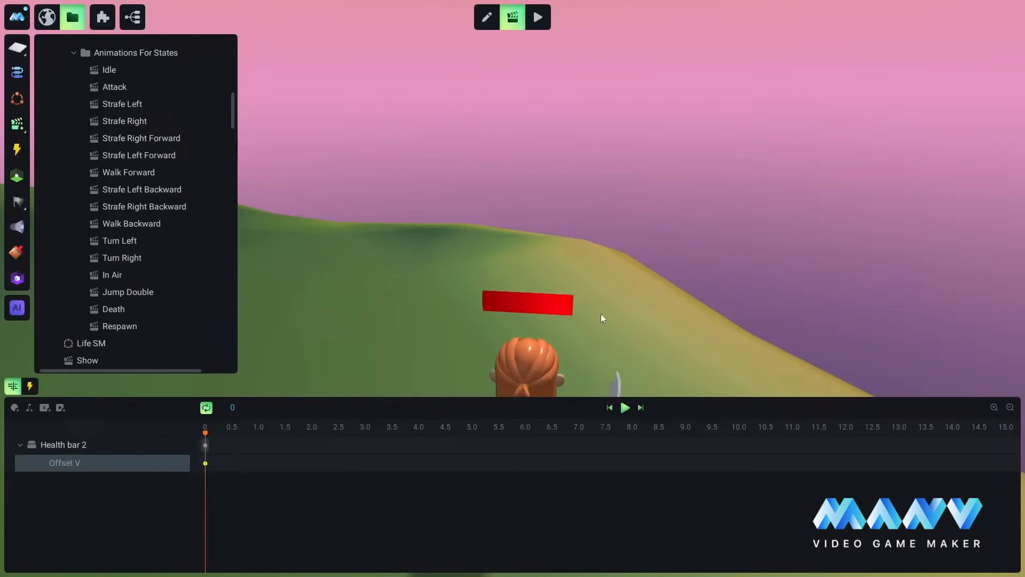
# Change the target of the animation's Object Enabled Continue trigger from Captain to MainCharacter
pyautogui.click(29, 387)
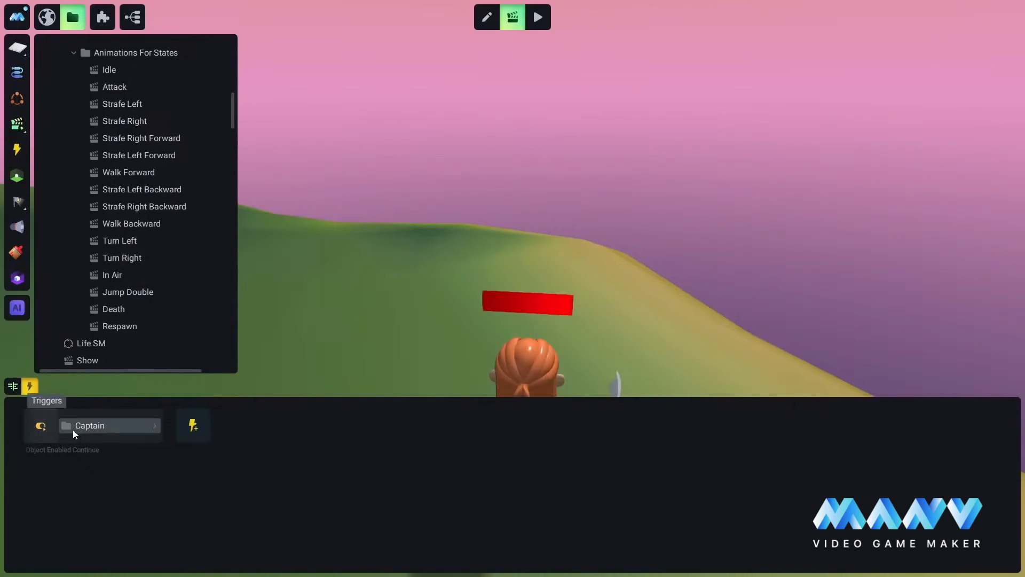
pyautogui.click(42, 425)
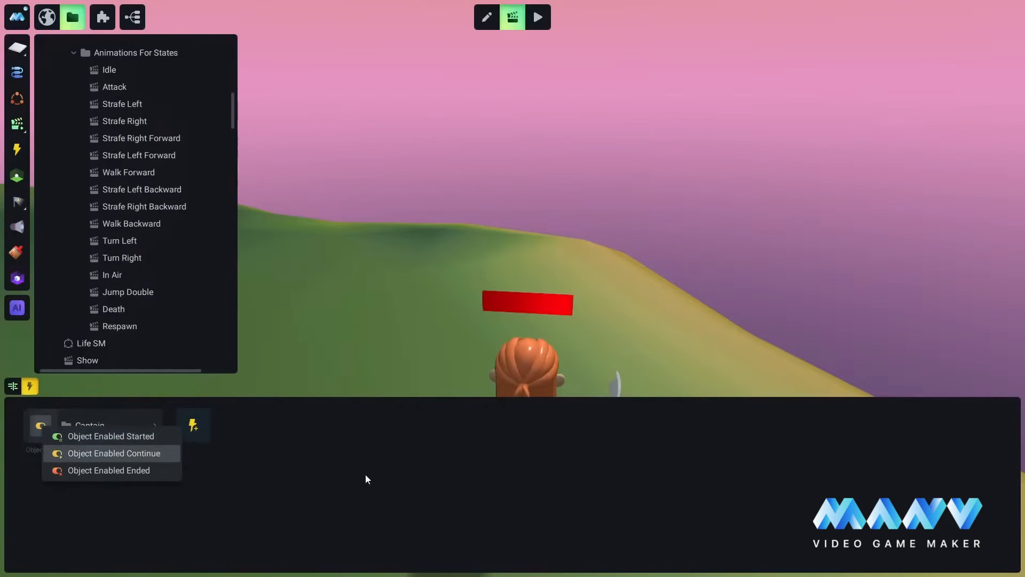
pyautogui.click(94, 425)
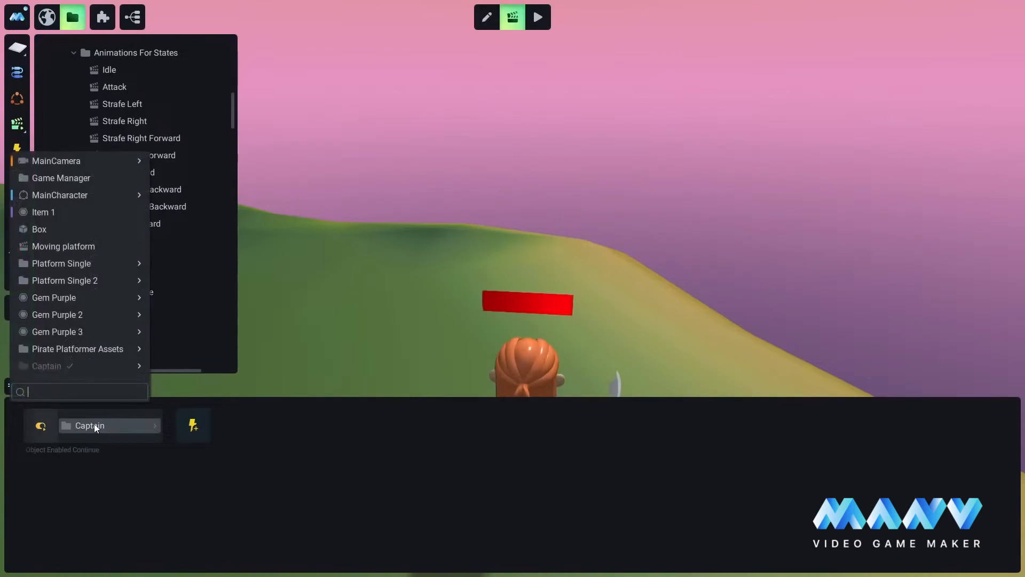
pyautogui.click(54, 194)
# Playtest the game, moving MainCharacter around to check how its health bar responds, and return to edit mode
pyautogui.moveTo(655, 234); pyautogui.dragTo(489, 286, button='right')
pyautogui.scroll(-3, 489, 287)
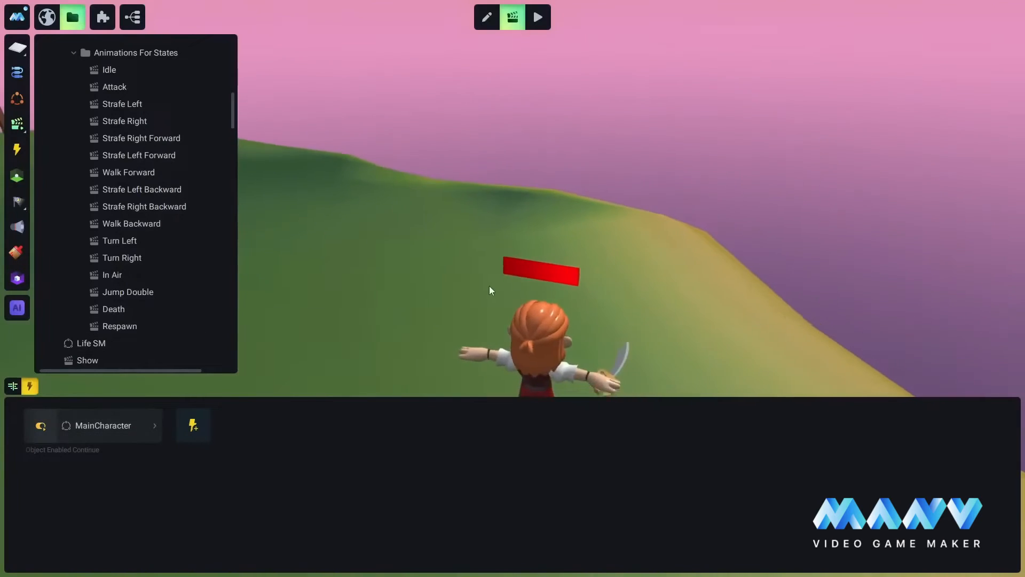
pyautogui.moveTo(614, 242); pyautogui.dragTo(549, 258, button='right')
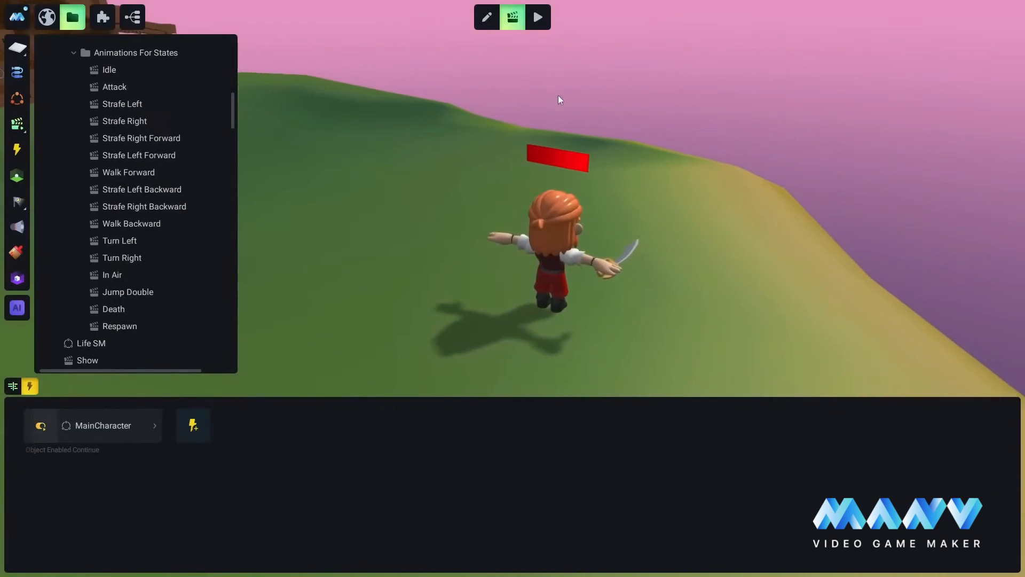
pyautogui.click(538, 17)
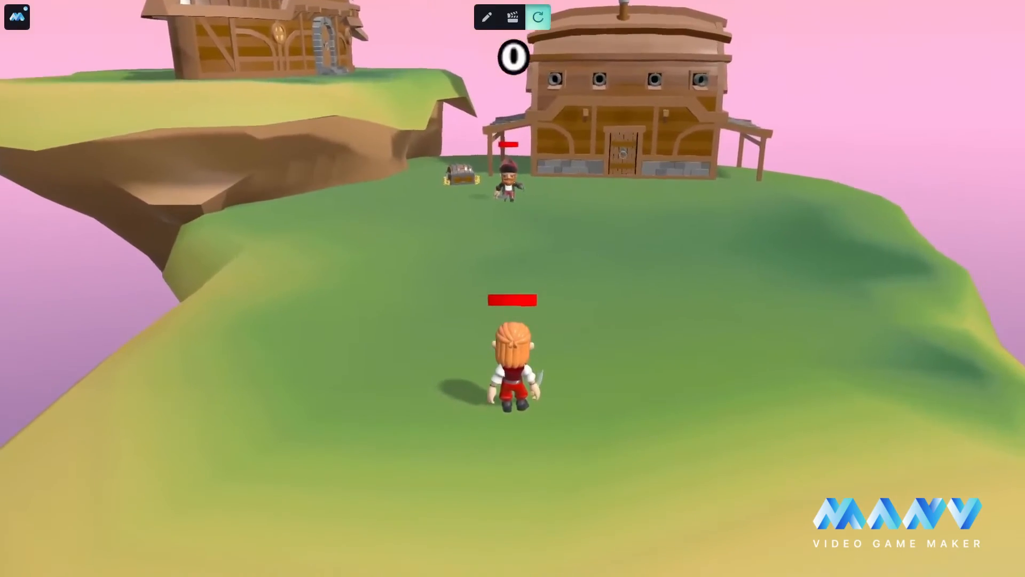
pyautogui.press('w')
pyautogui.press('w')
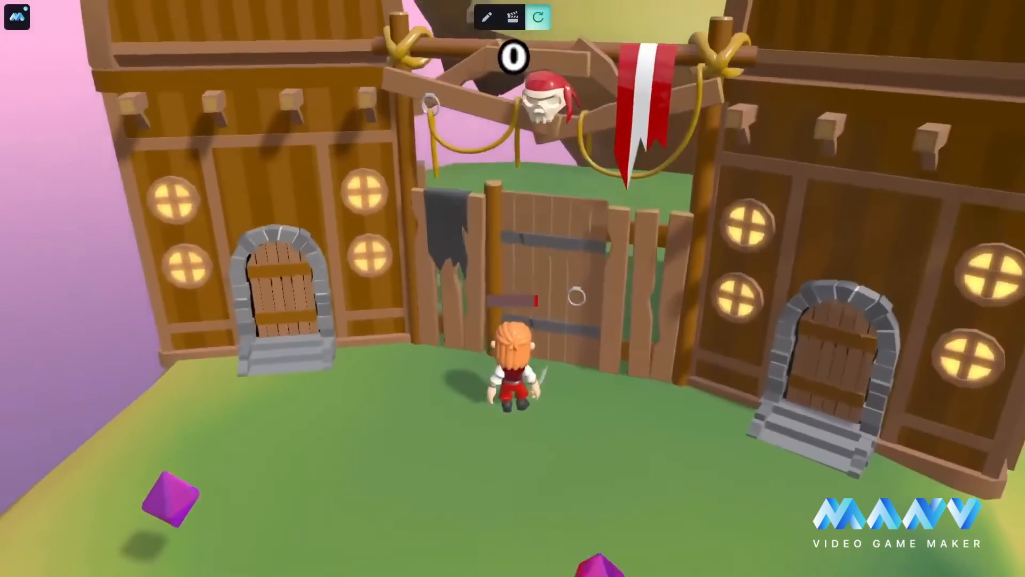
pyautogui.press('s')
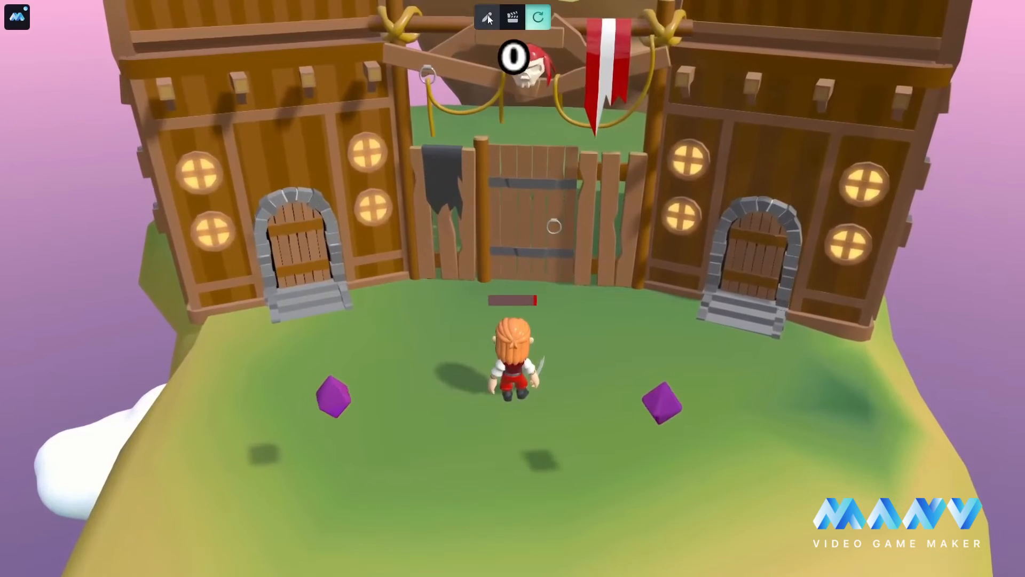
pyautogui.click(487, 17)
# Open the Respawn animation from MainCharacter's Animations For States folder and show its timeline tracks
pyautogui.scroll(5, 177, 221)
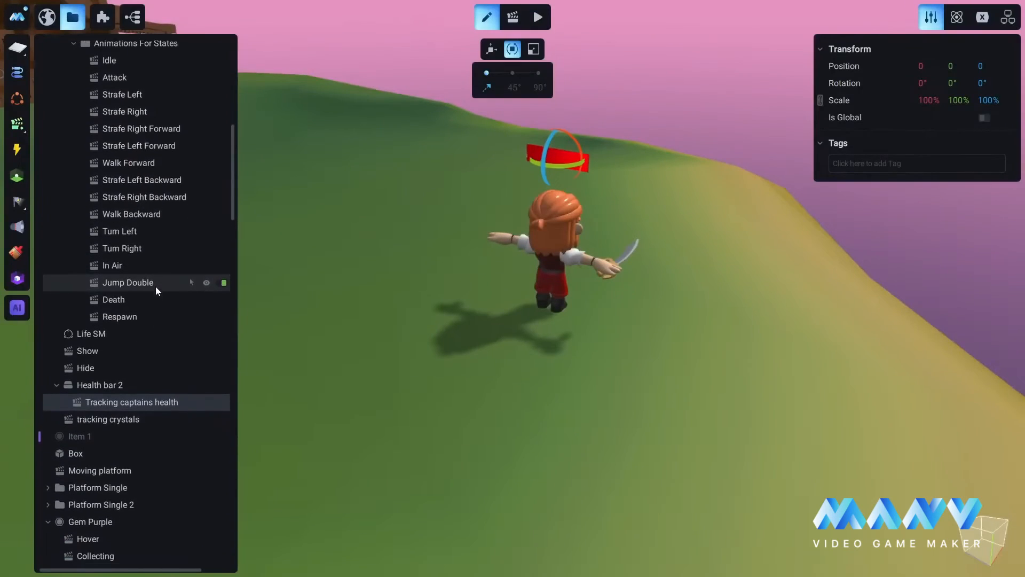
pyautogui.scroll(2, 121, 286)
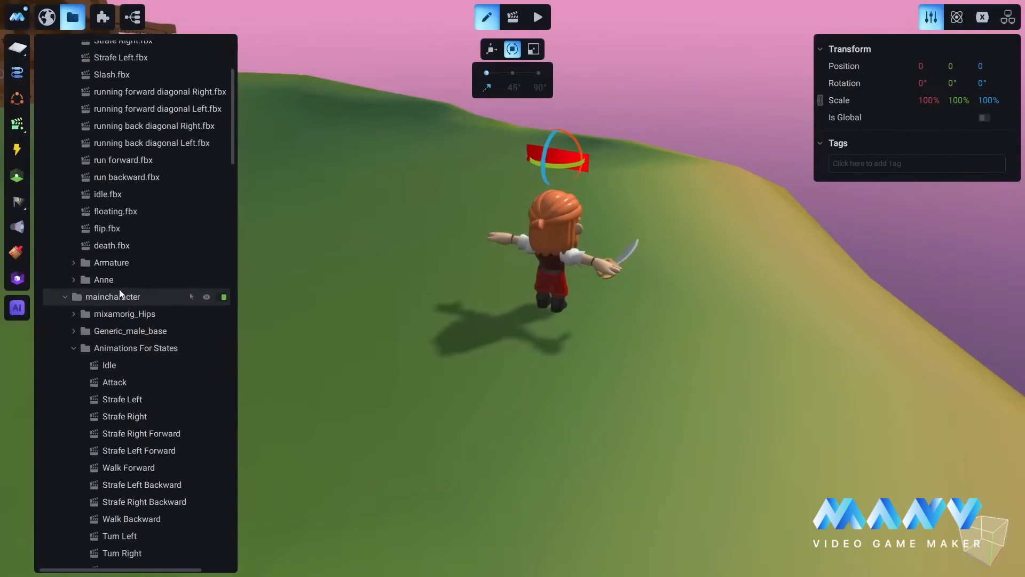
pyautogui.scroll(-6, 120, 281)
pyautogui.scroll(-2, 120, 283)
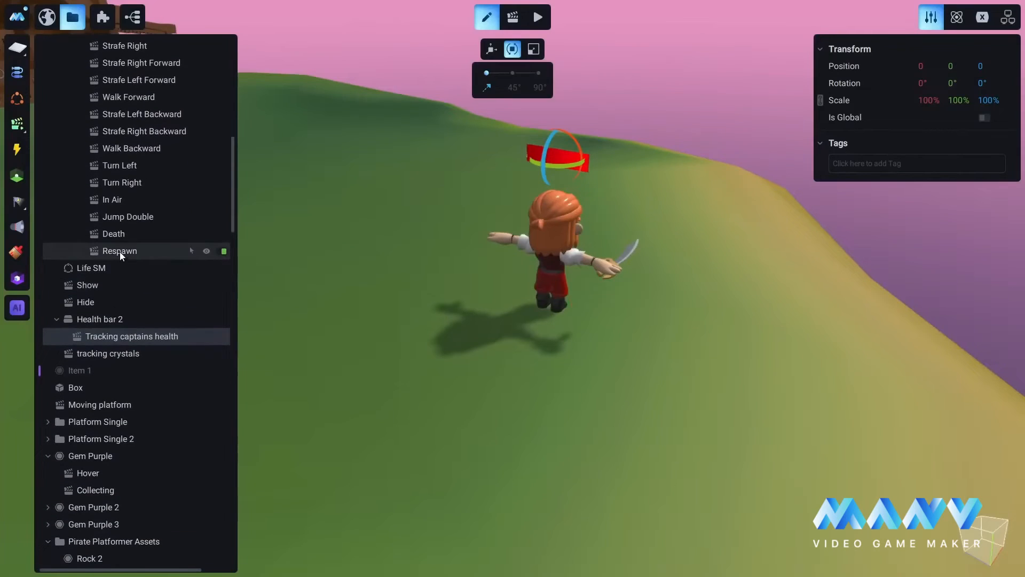
pyautogui.click(120, 251)
pyautogui.click(512, 18)
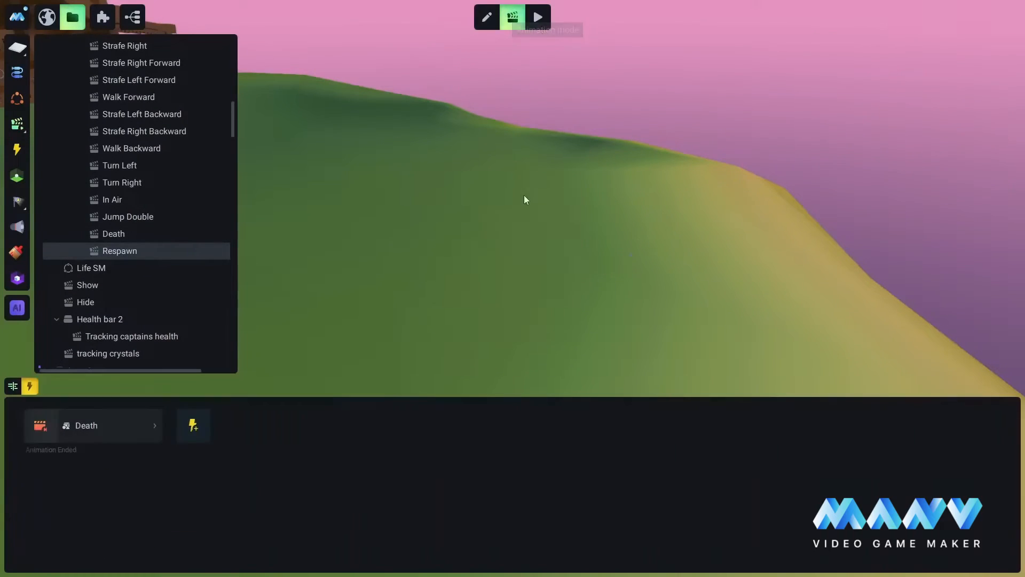
pyautogui.click(13, 387)
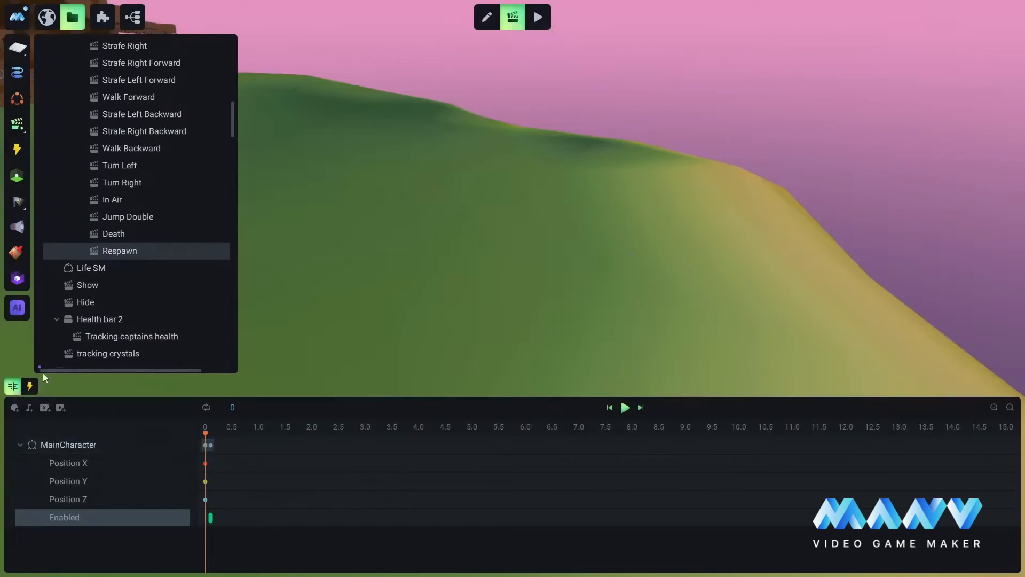
pyautogui.scroll(-6, 104, 236)
pyautogui.scroll(2, 104, 236)
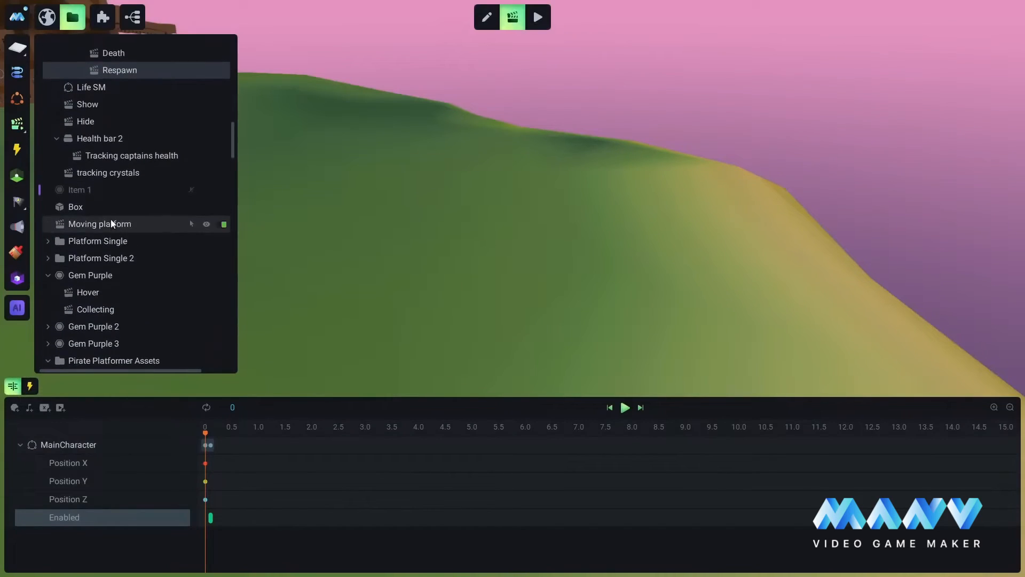
pyautogui.rightClick(85, 188)
pyautogui.click(133, 197)
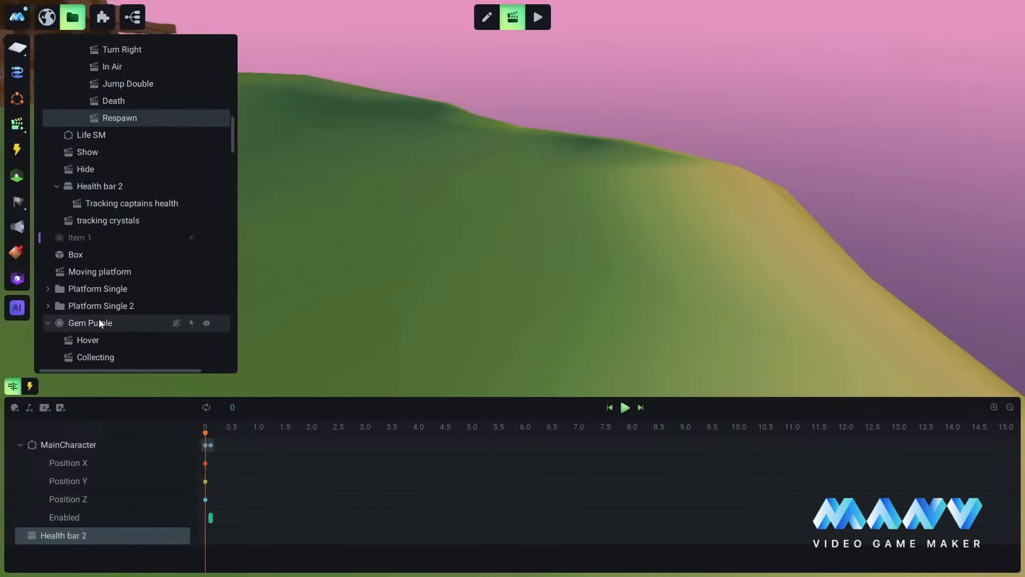
pyautogui.rightClick(95, 534)
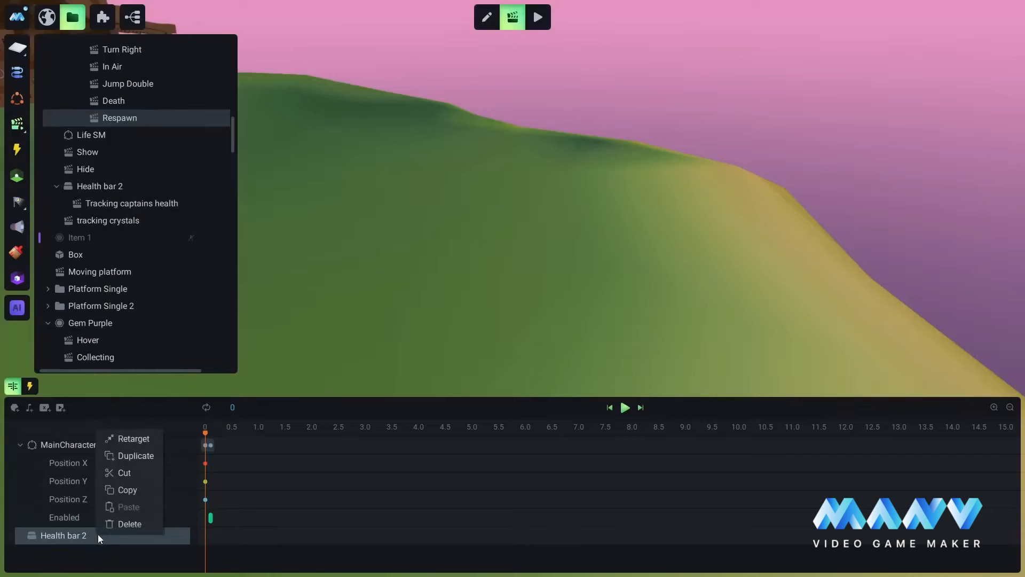
pyautogui.click(125, 527)
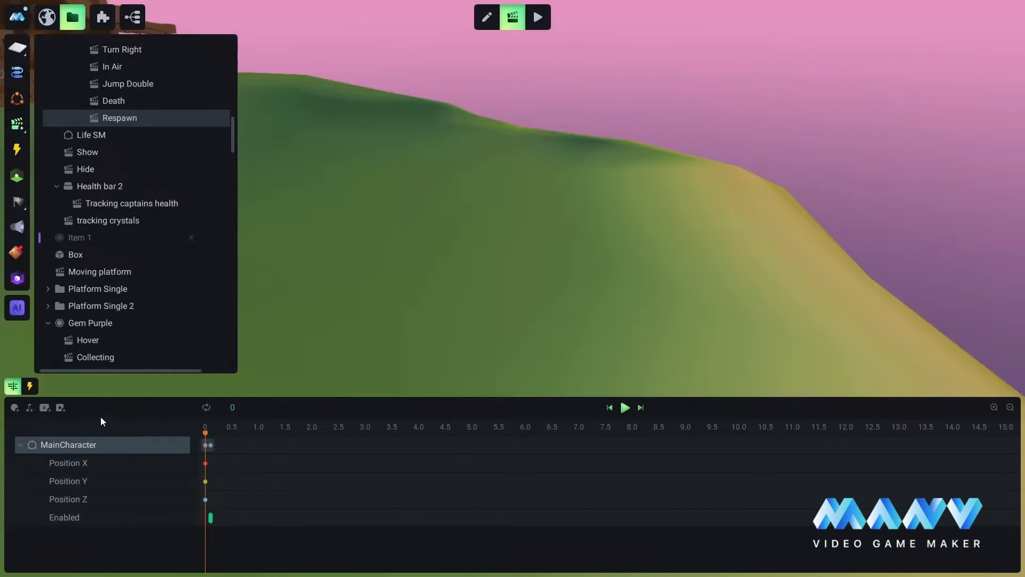
# Add MainCharacter's Health variable to the Respawn animation and set its keyframe at time 0 to 100
pyautogui.click(162, 444)
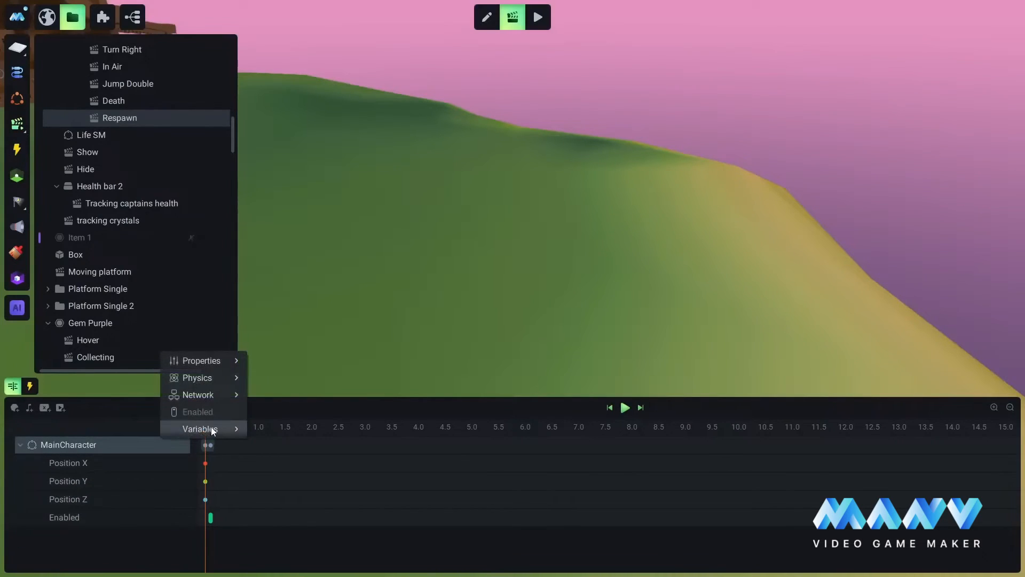
pyautogui.moveTo(213, 431)
pyautogui.click(267, 480)
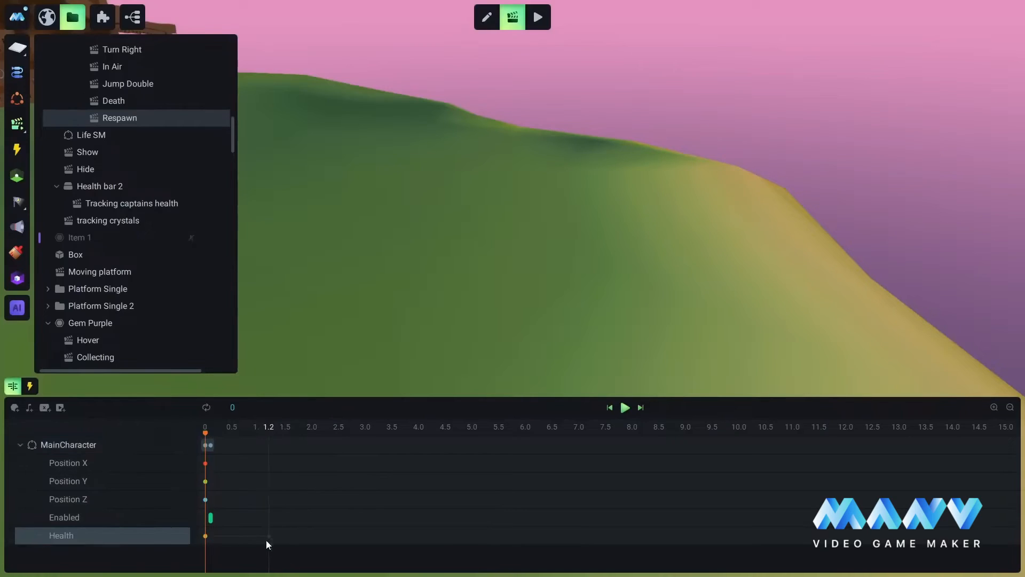
pyautogui.click(205, 536)
pyautogui.press('BackSpace')
pyautogui.press('BackSpace')
pyautogui.press('BackSpace')
pyautogui.press('BackSpace')
pyautogui.press('BackSpace')
pyautogui.press('BackSpace')
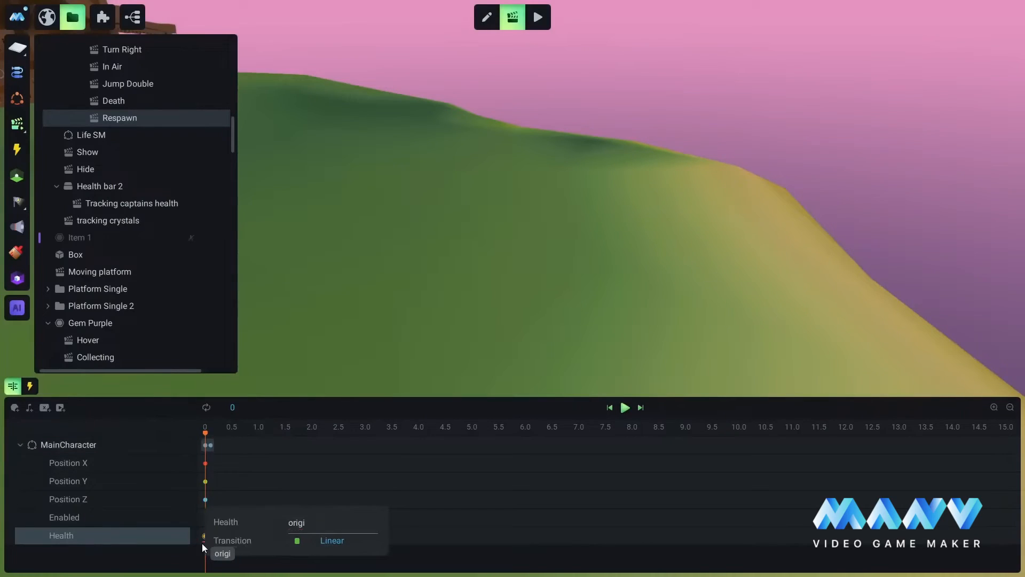
pyautogui.write('100')
pyautogui.press('Return')
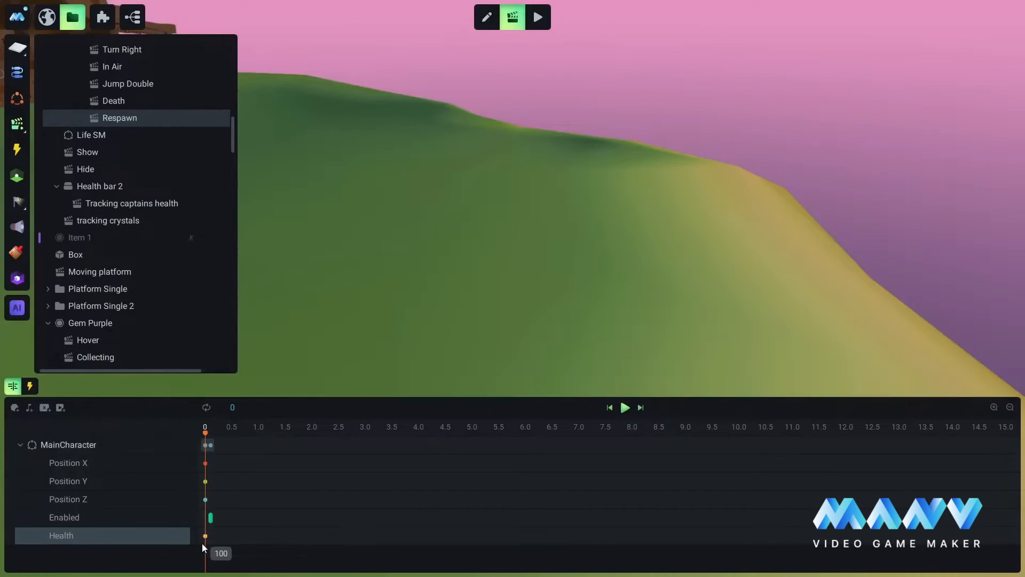
# Start a playtest and run MainCharacter around the starting island to collect two purple gems
pyautogui.click(539, 17)
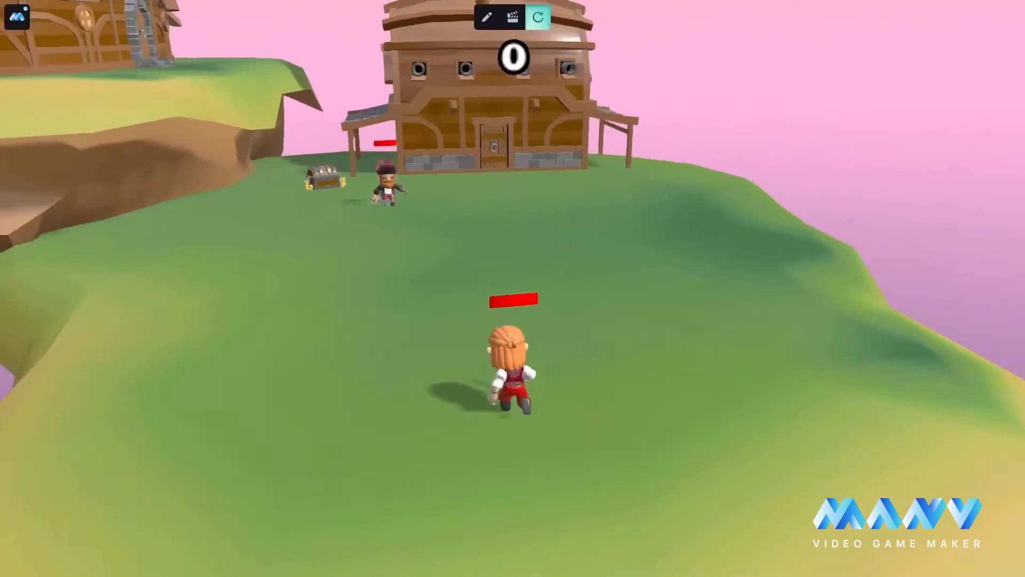
pyautogui.press('w')
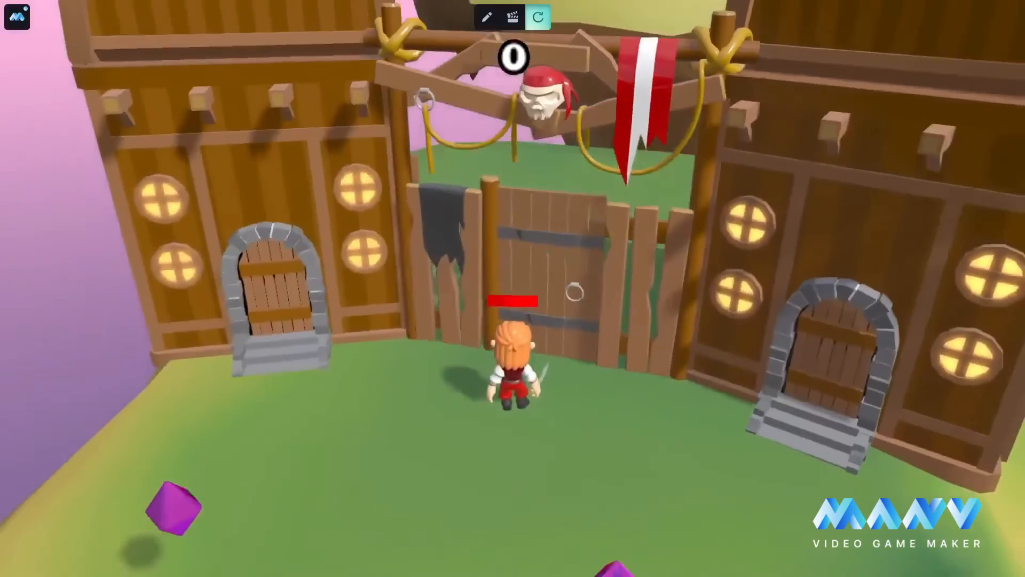
pyautogui.press('s')
pyautogui.press('d')
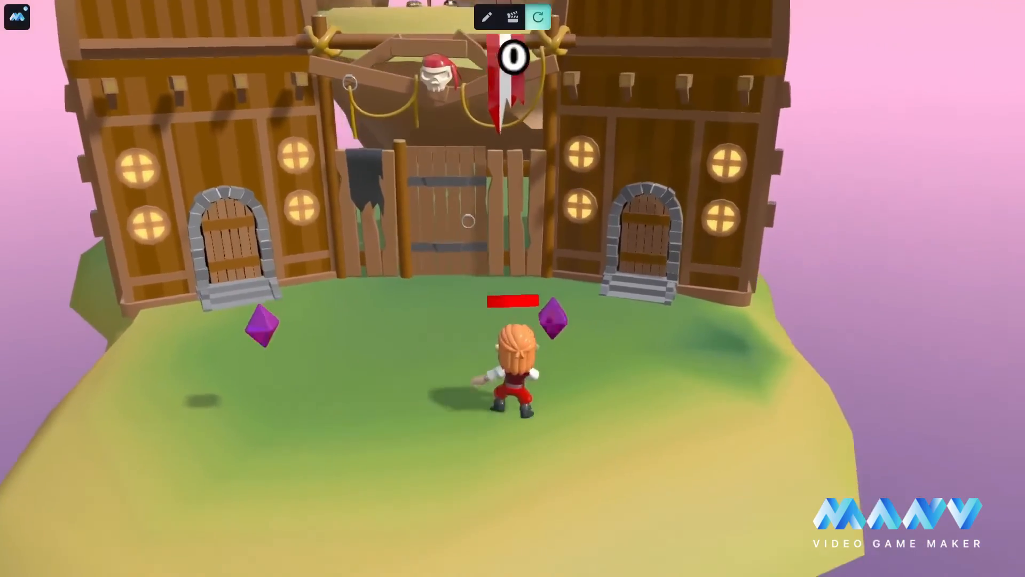
pyautogui.press('a')
pyautogui.press('w')
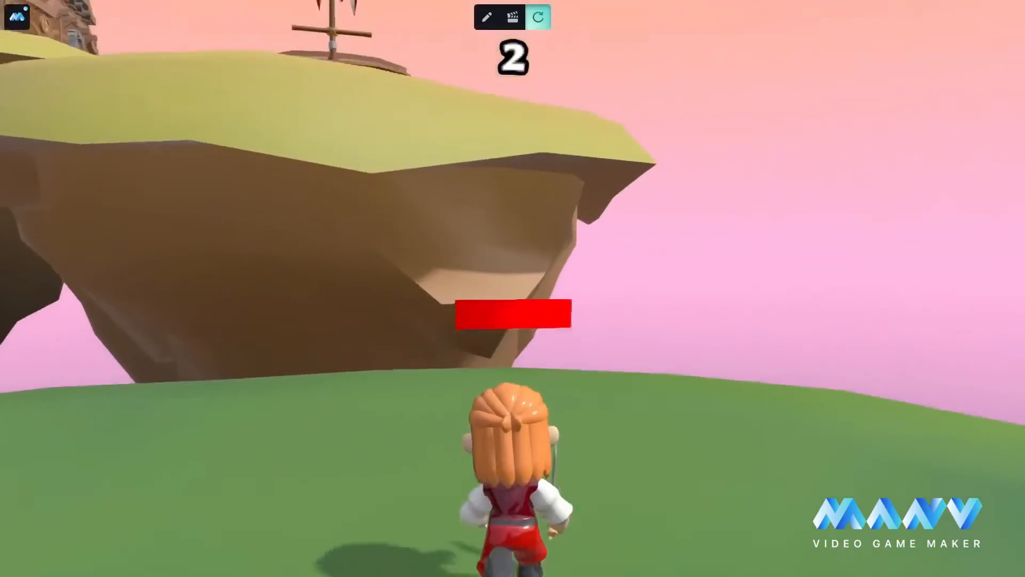
# Jump MainCharacter across to the Captain's island, fight the Captain to check both health bars, and return to edit mode
pyautogui.press('w')
pyautogui.press('space')
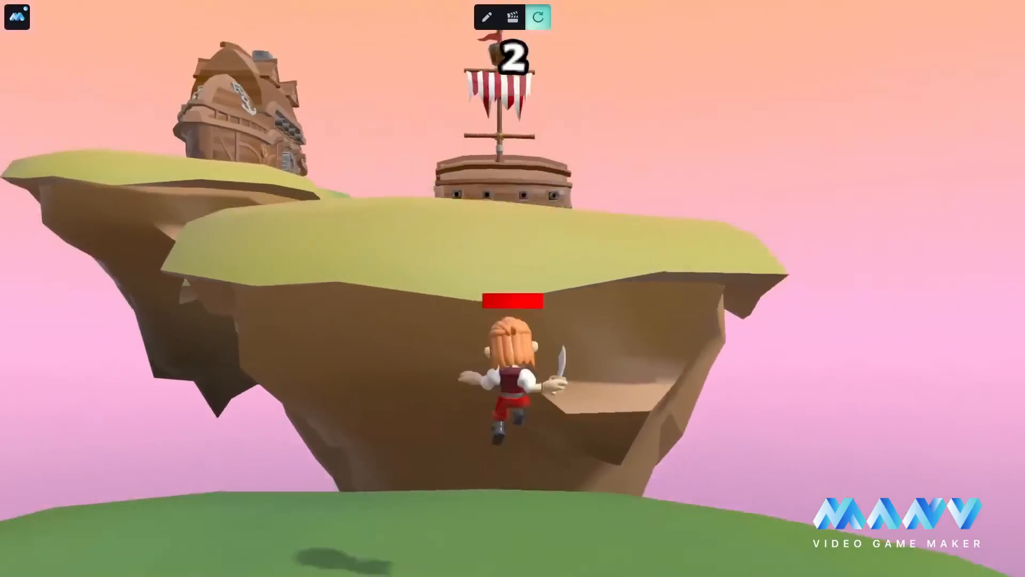
pyautogui.press('space')
pyautogui.press('w')
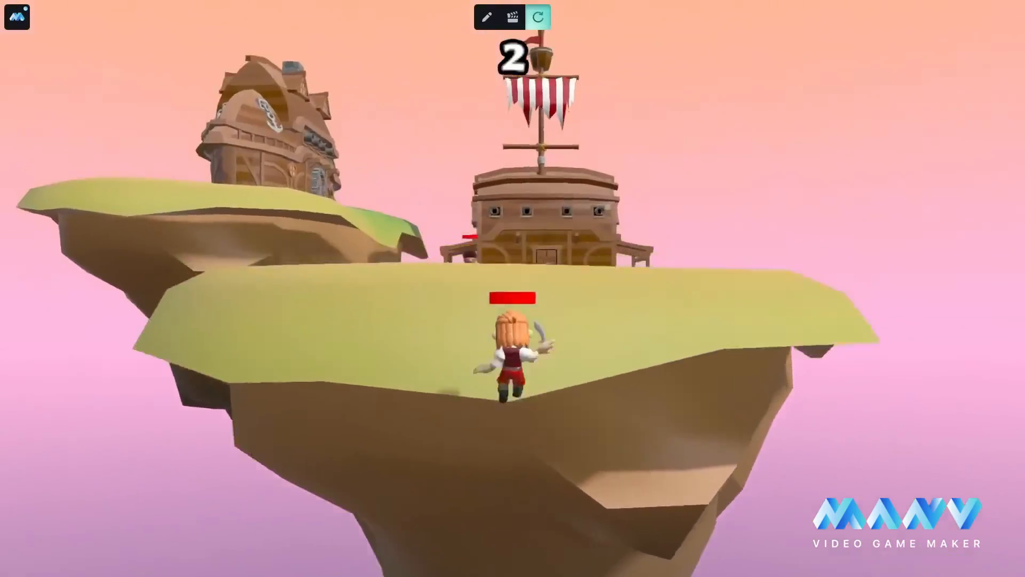
pyautogui.press('w')
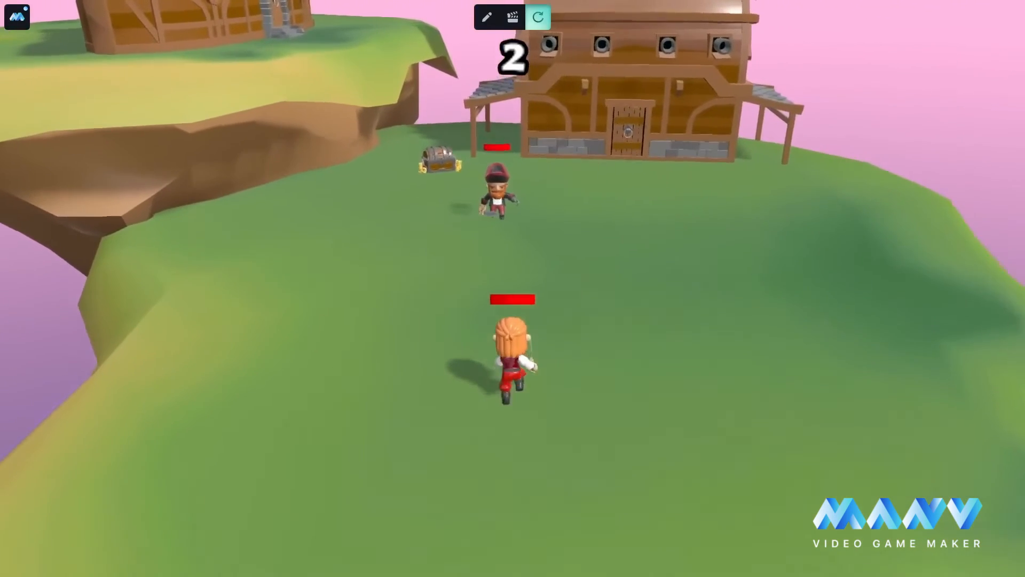
pyautogui.press('w')
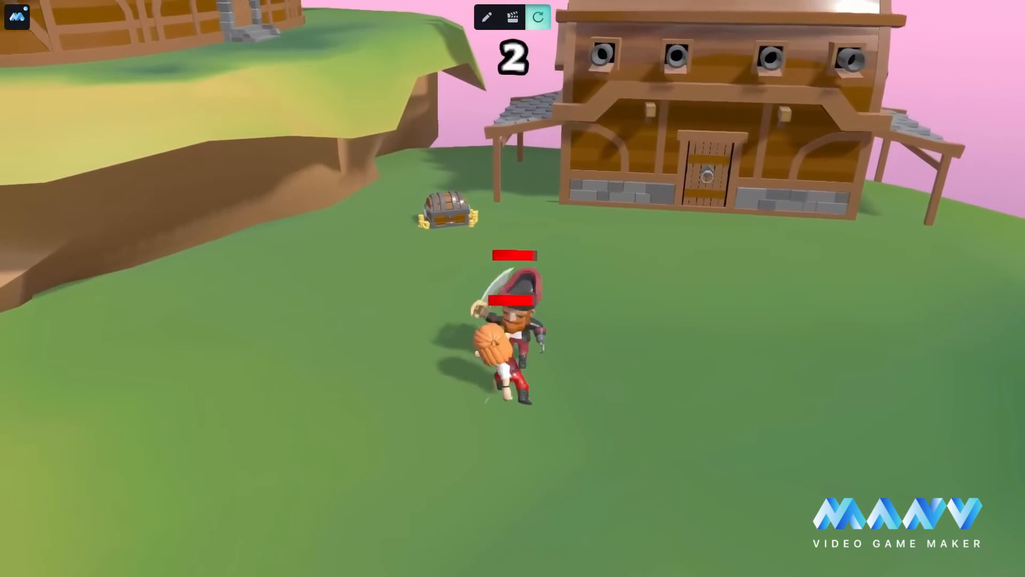
pyautogui.press('w')
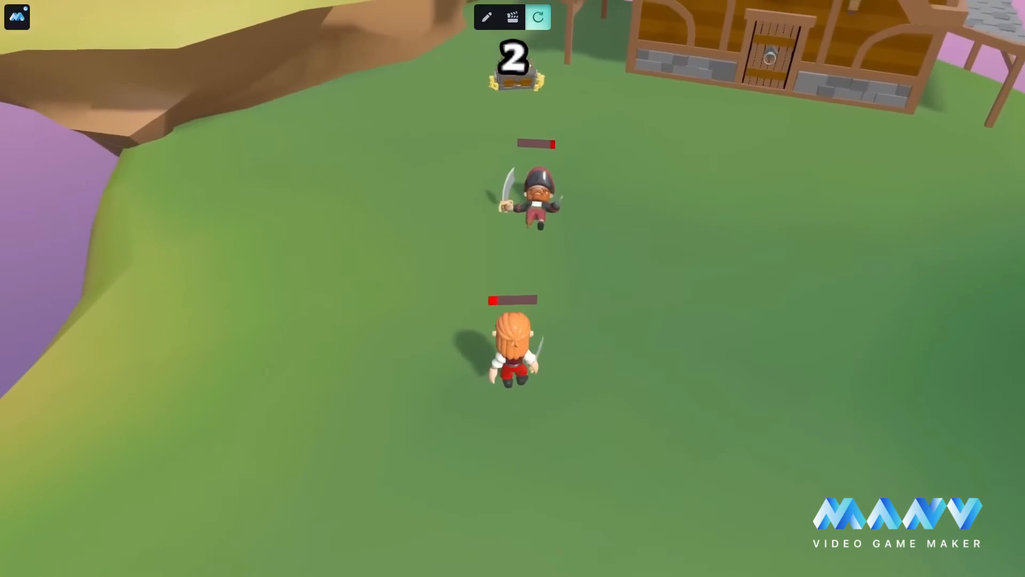
pyautogui.click(487, 17)
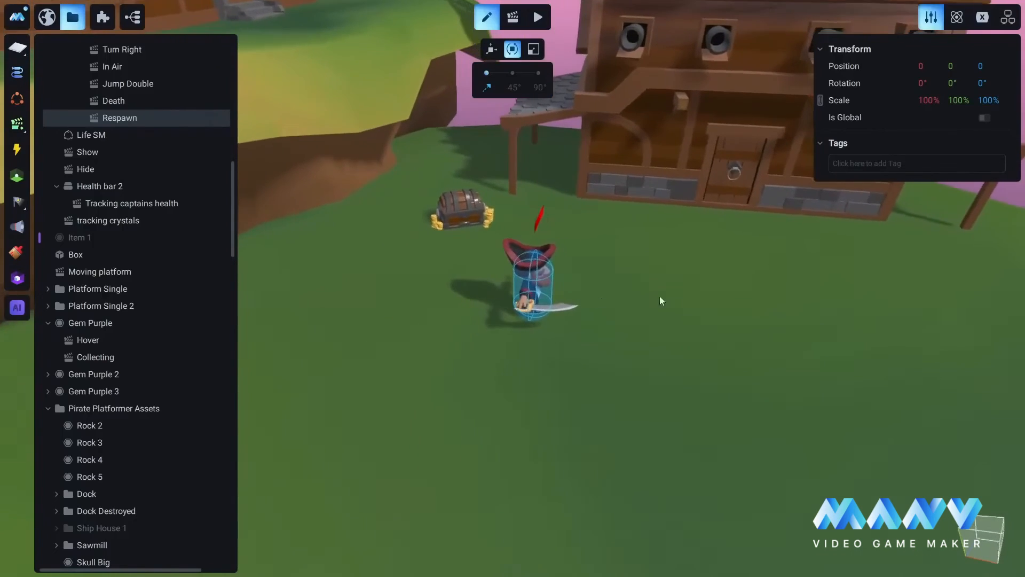
# Open the Captain's death.fbx animation in animation mode and enlarge the timeline area
pyautogui.moveTo(660, 297); pyautogui.dragTo(621, 278, button='right')
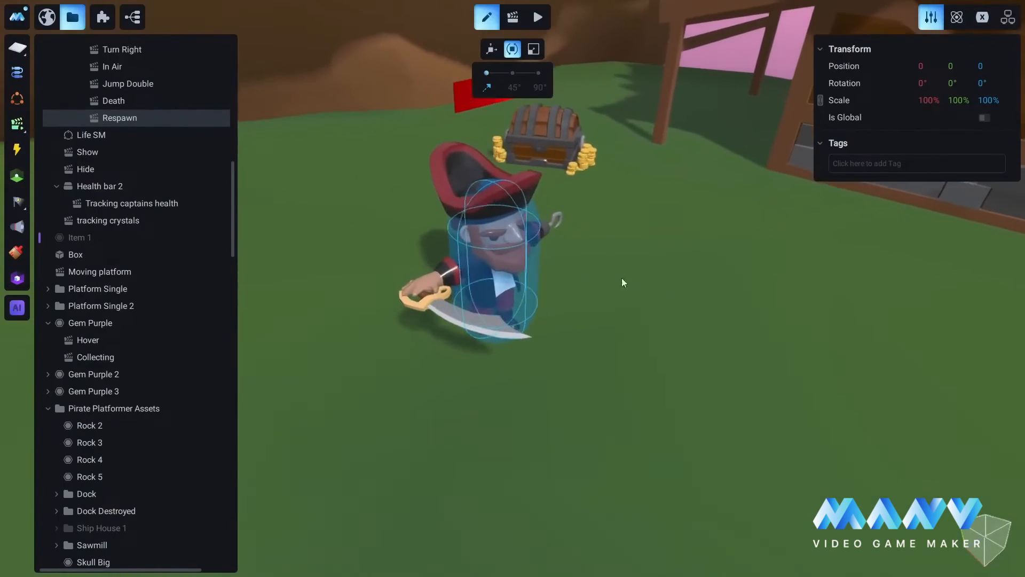
pyautogui.click(463, 231)
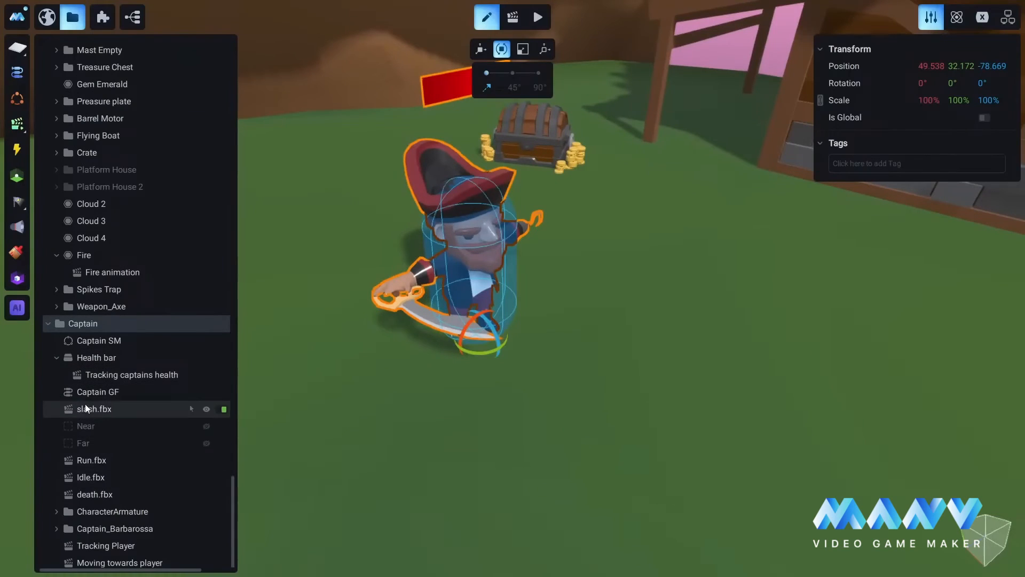
pyautogui.click(85, 495)
pyautogui.click(512, 17)
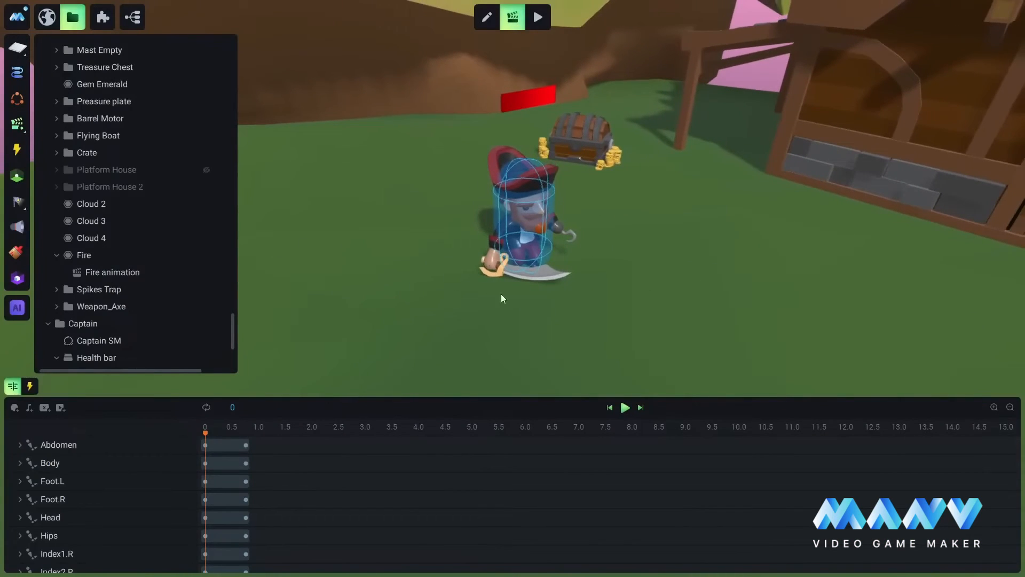
pyautogui.moveTo(429, 398); pyautogui.dragTo(429, 352)
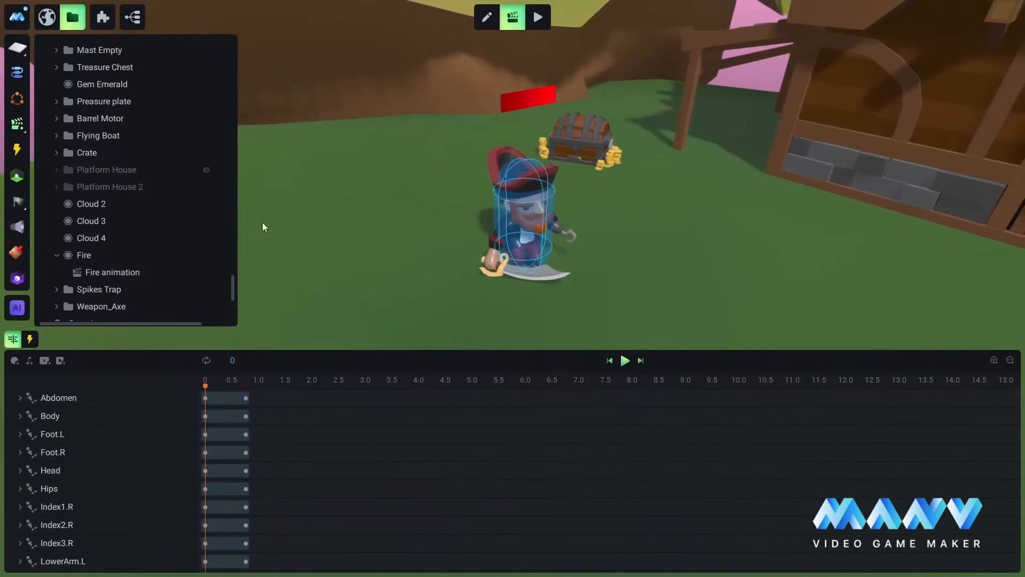
# Add the Captain folder to the death.fbx timeline with an Enabled keyframe at time 0
pyautogui.scroll(-2, 92, 188)
pyautogui.scroll(-5, 92, 190)
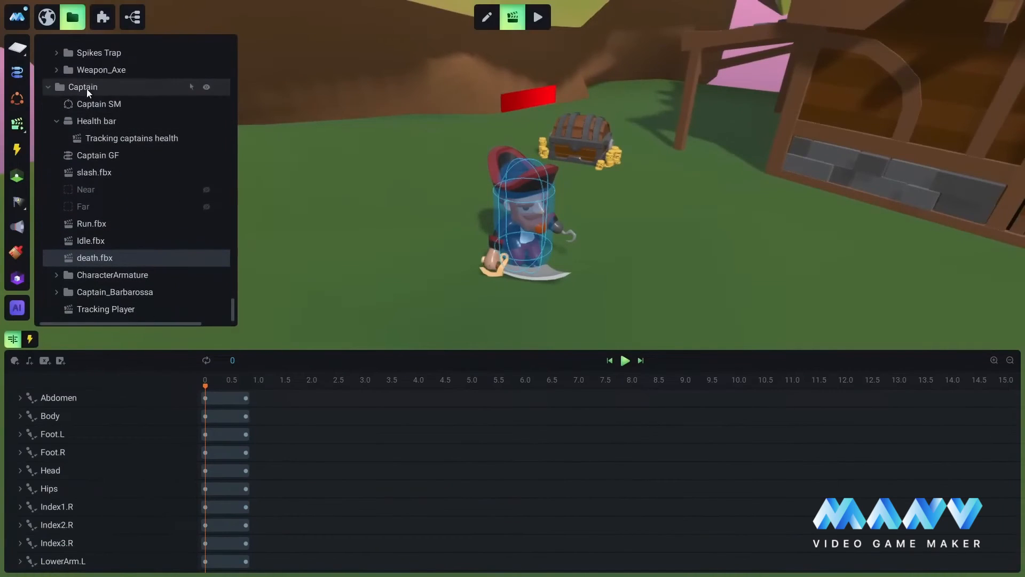
pyautogui.rightClick(89, 87)
pyautogui.click(137, 95)
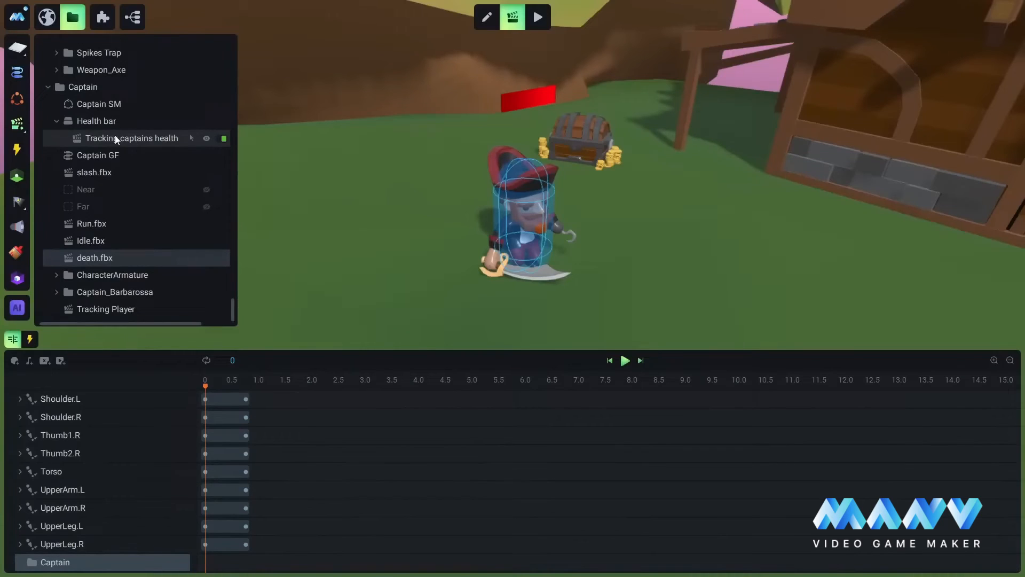
pyautogui.scroll(-1, 113, 182)
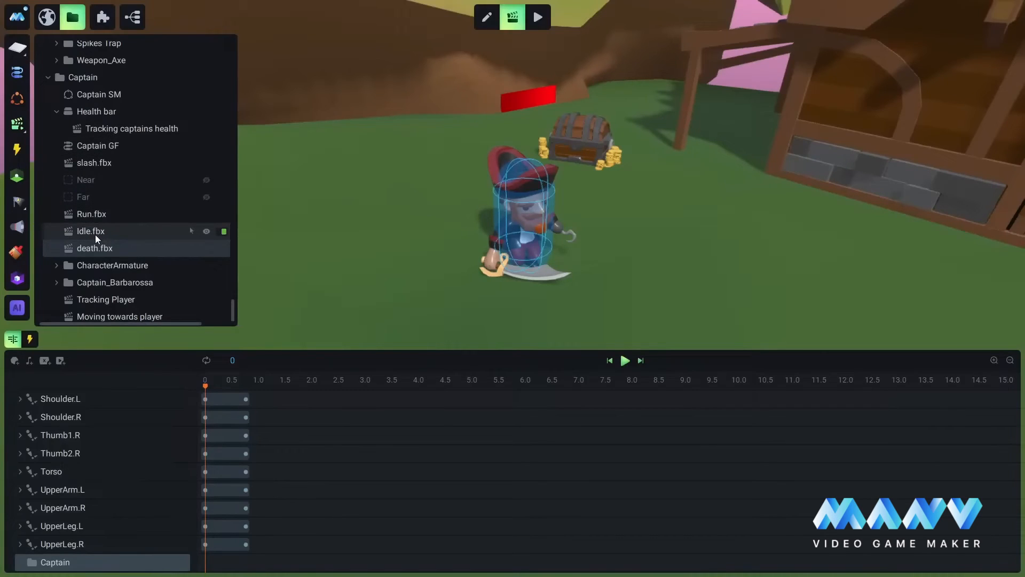
pyautogui.click(166, 565)
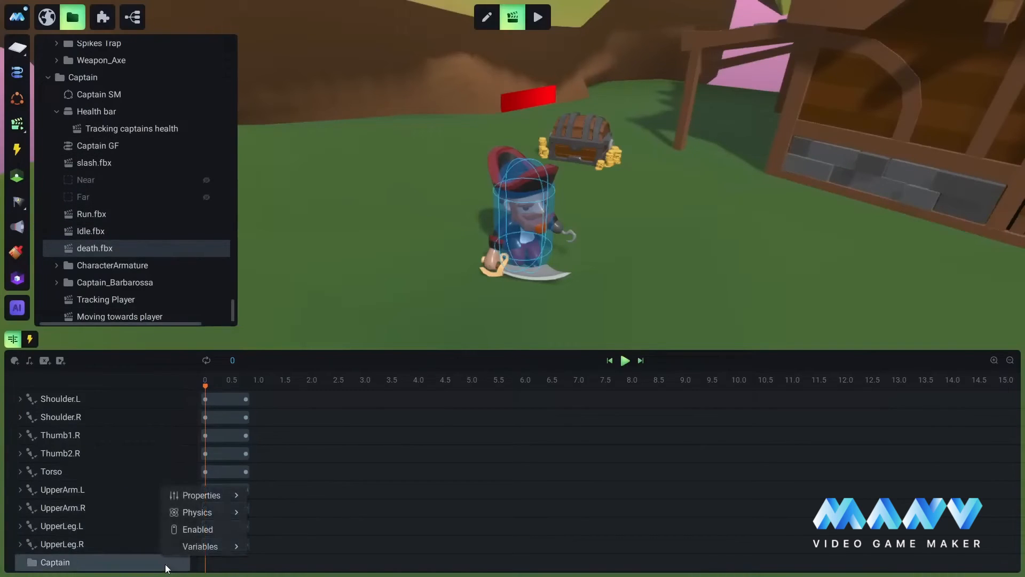
pyautogui.click(183, 533)
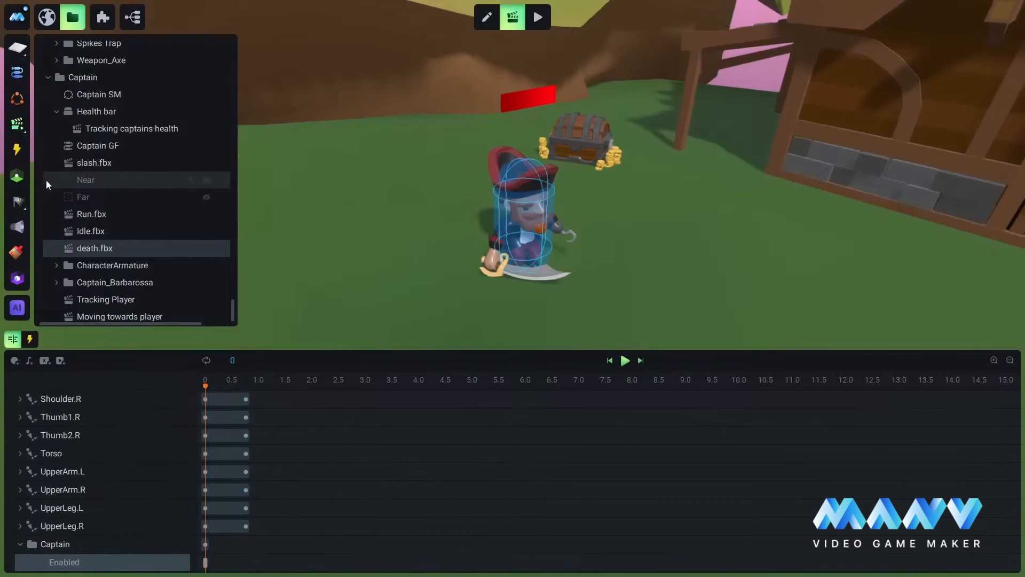
# Add the Captain's Near and Far trigger zones to the death.fbx timeline
pyautogui.rightClick(89, 178)
pyautogui.click(139, 184)
pyautogui.rightClick(79, 200)
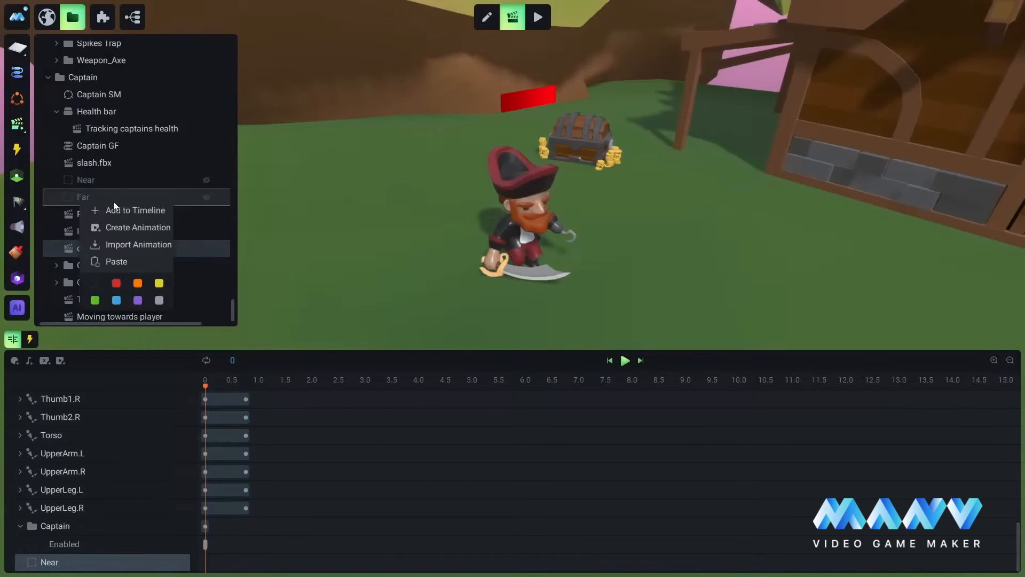
pyautogui.click(123, 210)
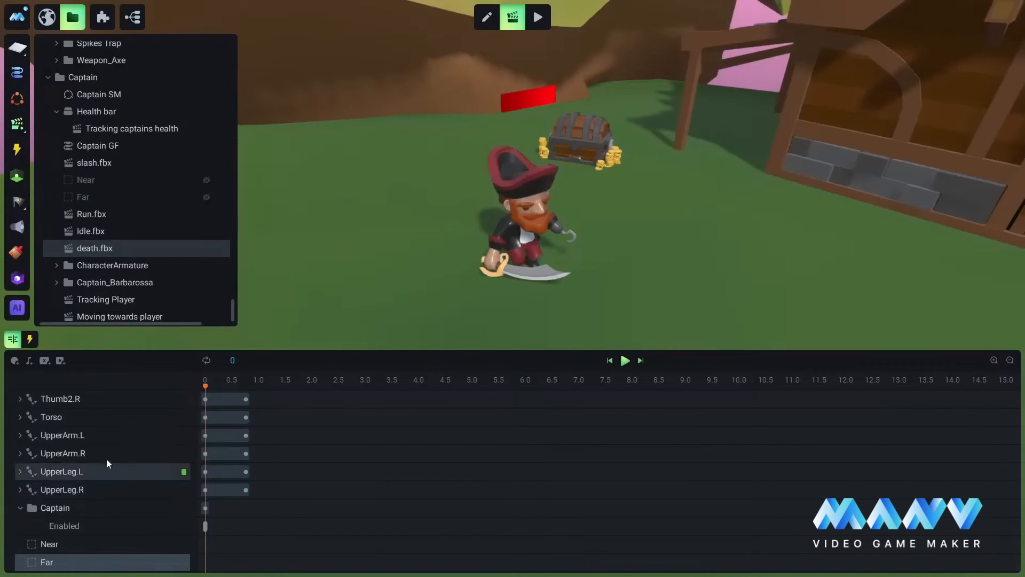
# Give the Near and Far tracks Enabled keyframes at time 0 and save the project
pyautogui.click(166, 544)
pyautogui.click(201, 530)
pyautogui.scroll(-1, 203, 530)
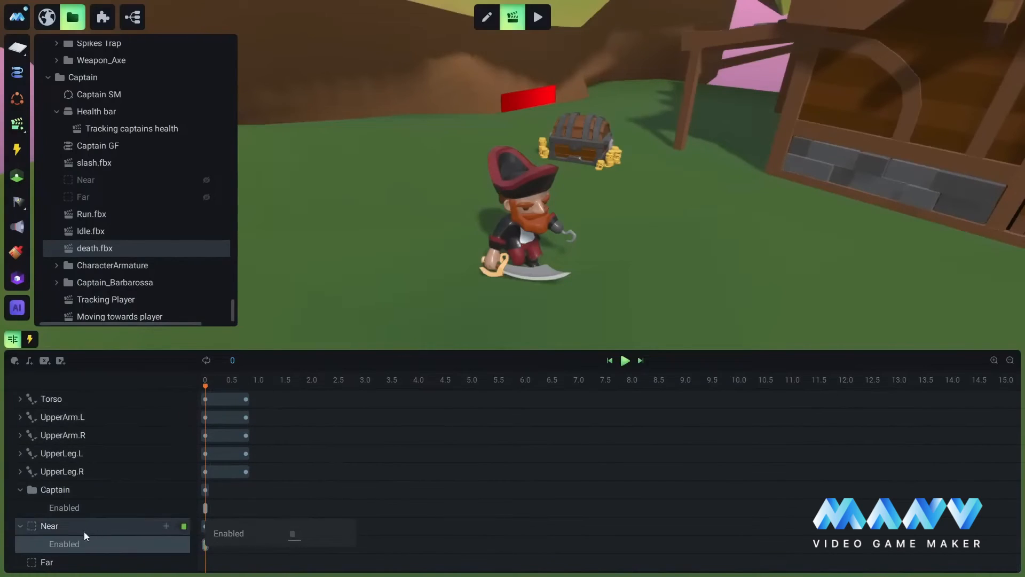
pyautogui.click(166, 562)
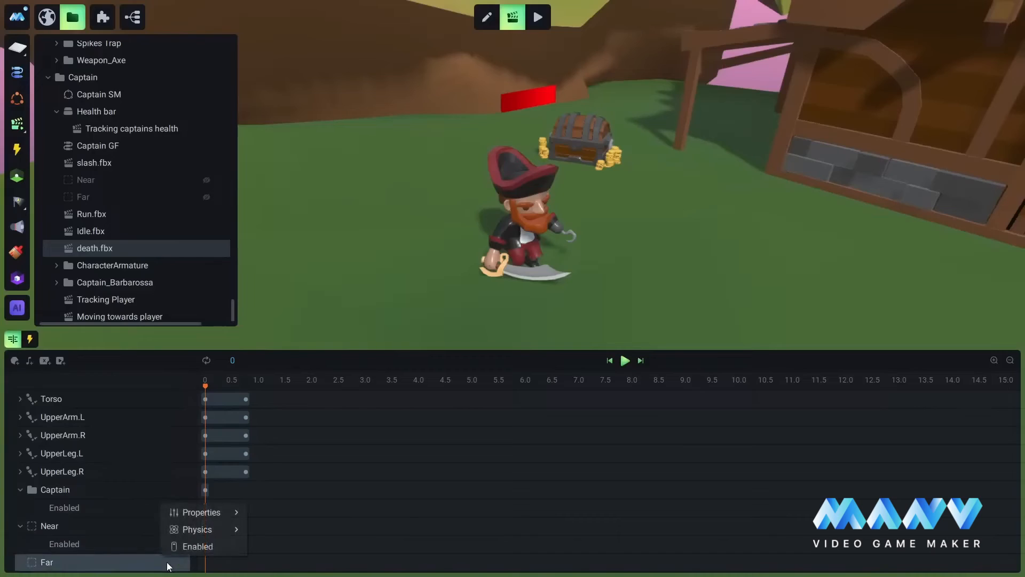
pyautogui.click(185, 547)
pyautogui.scroll(-2, 129, 550)
pyautogui.moveTo(206, 561)
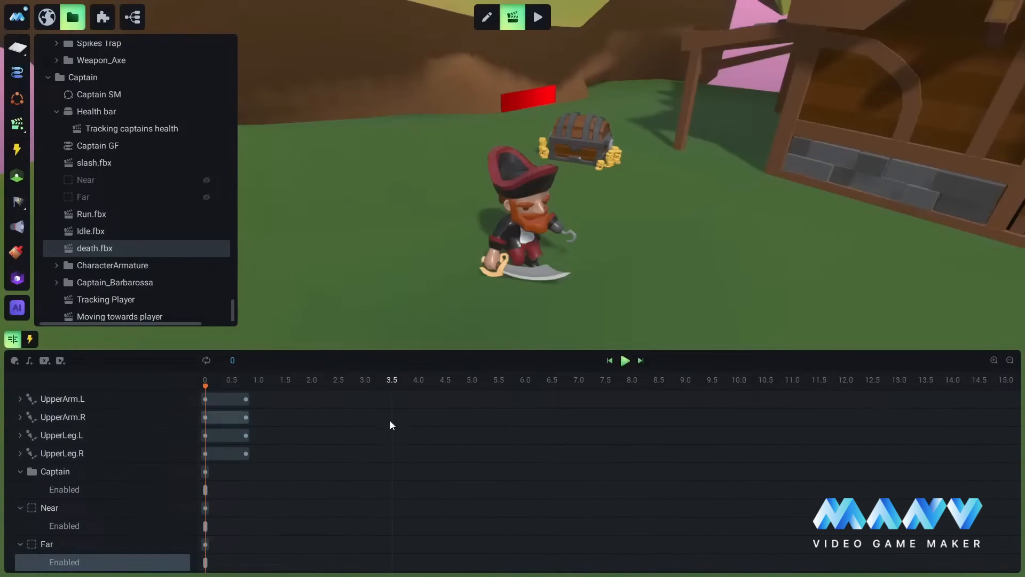
pyautogui.hotkey('ctrl', 's')
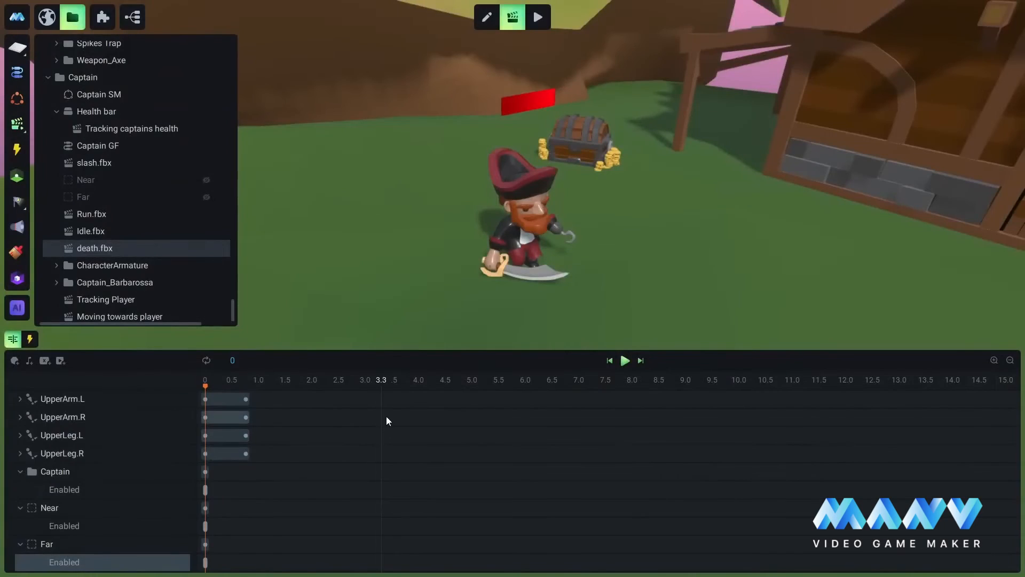
# Add the Captain's Health bar to the death.fbx timeline with an Enabled keyframe at time 0
pyautogui.rightClick(107, 112)
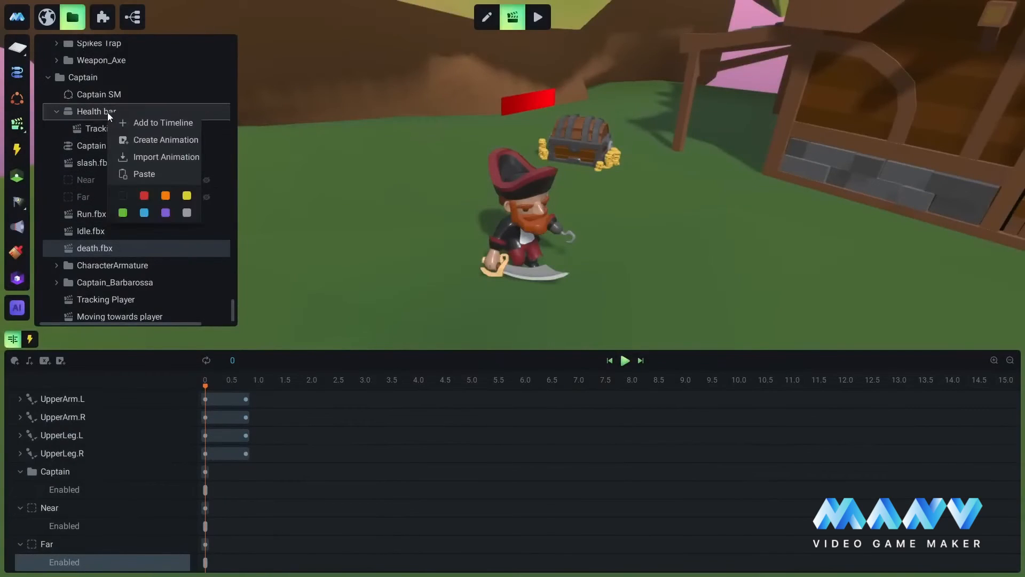
pyautogui.click(152, 122)
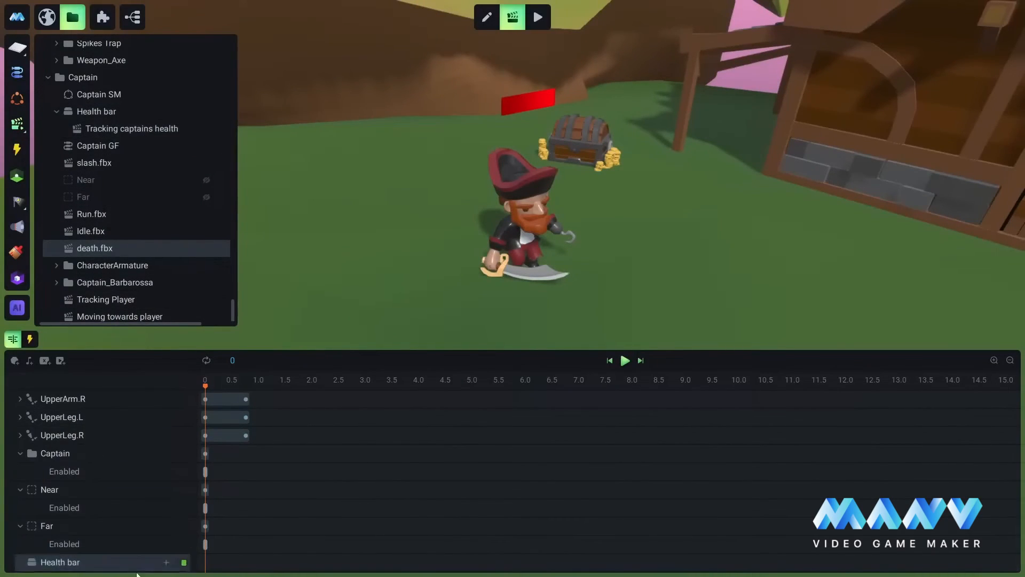
pyautogui.click(167, 563)
pyautogui.click(197, 546)
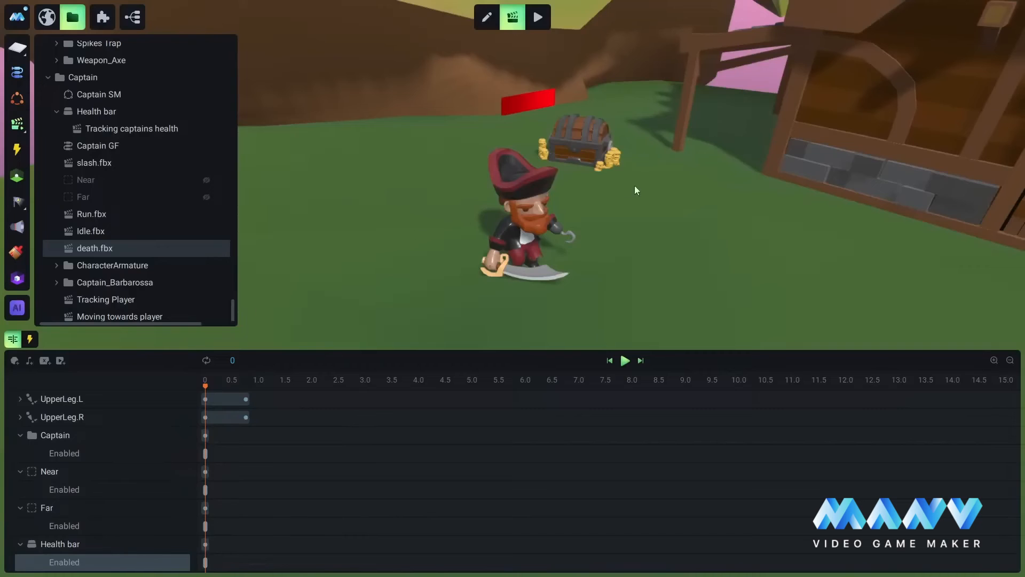
# Select the Treasure Chest's Chest Top in the scene and create a new animation inside it
pyautogui.click(487, 17)
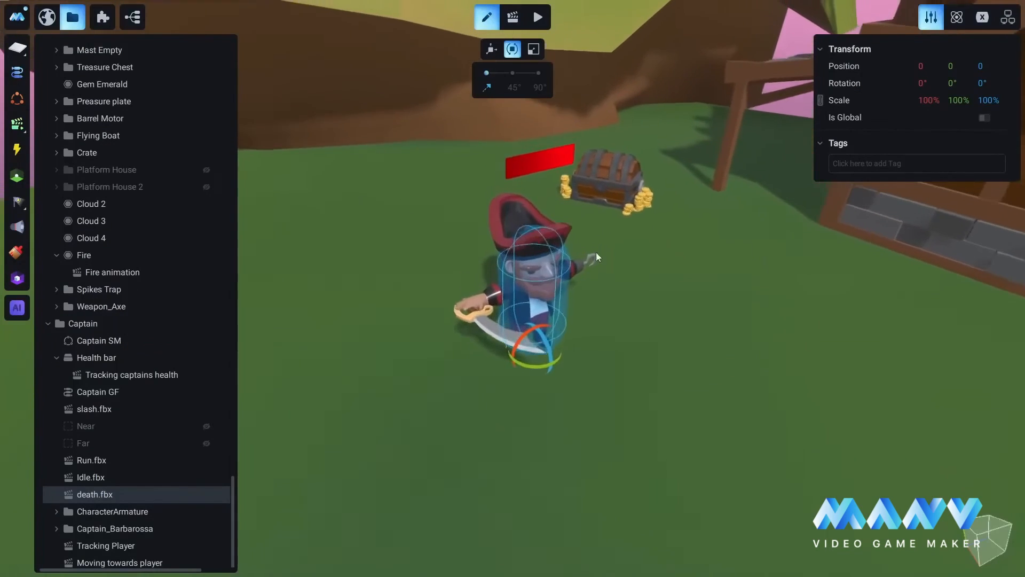
pyautogui.press('w')
pyautogui.press('d')
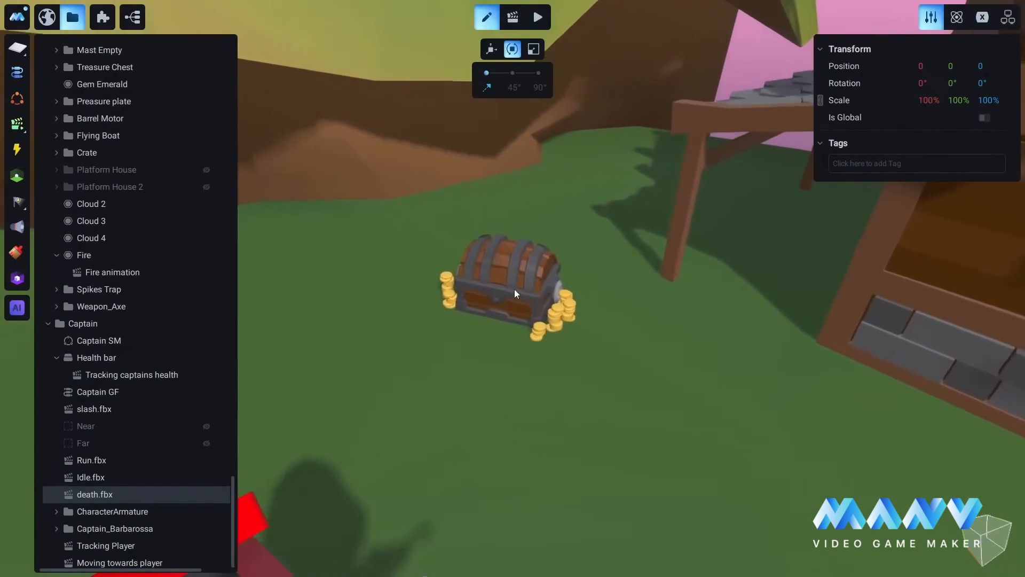
pyautogui.click(510, 287)
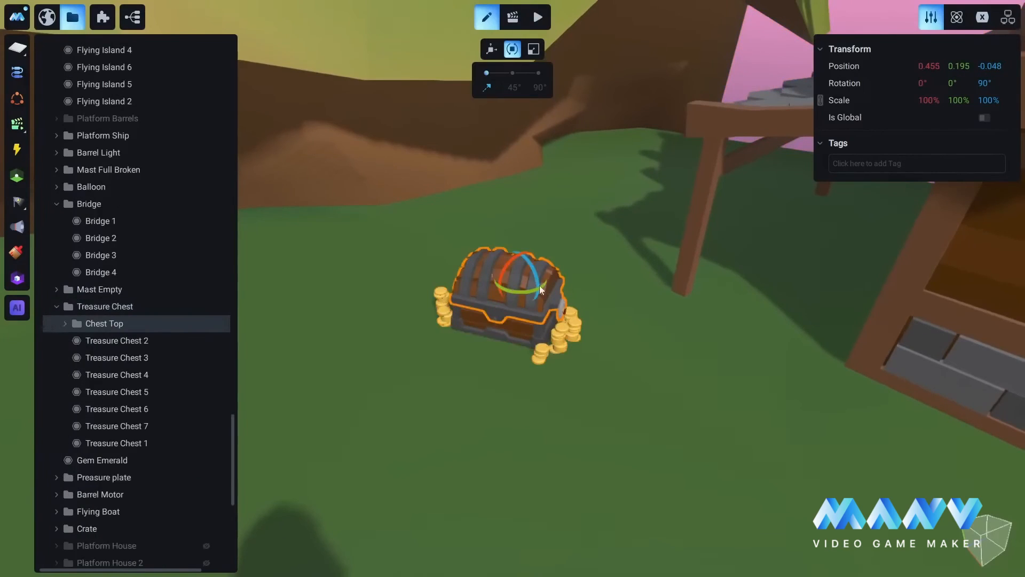
pyautogui.click(513, 17)
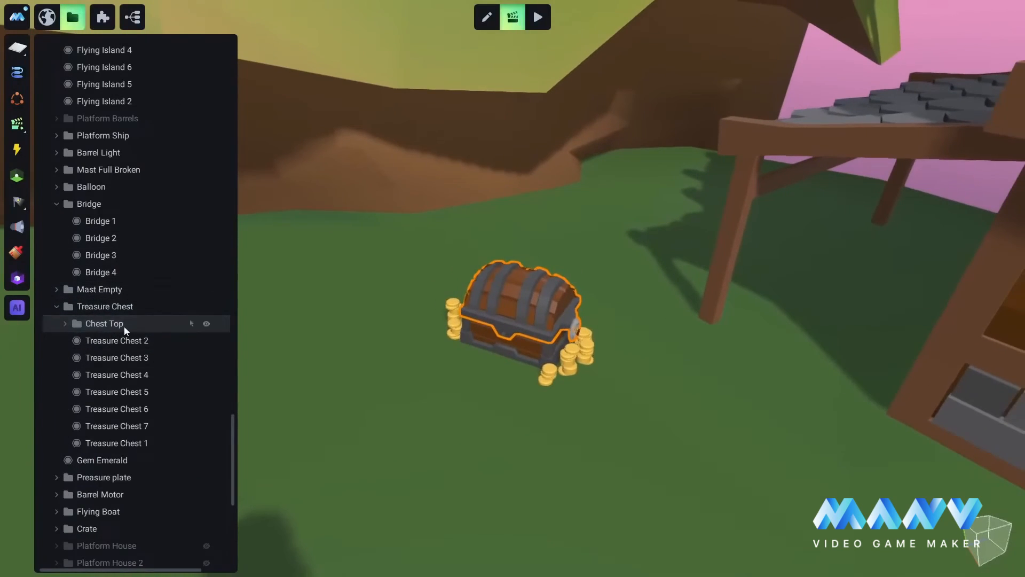
pyautogui.rightClick(104, 322)
pyautogui.click(158, 335)
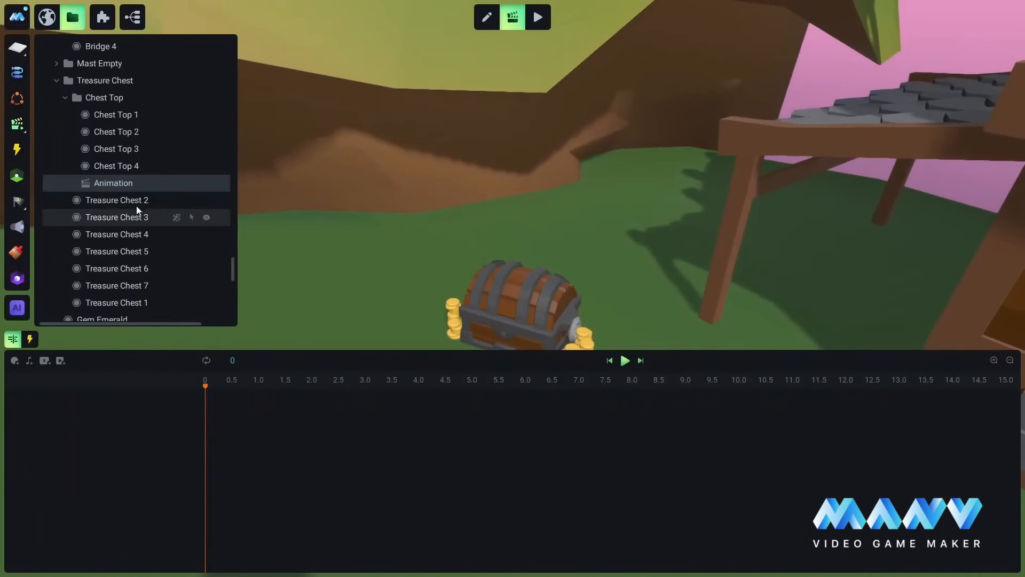
# Rename the new animation under Chest Top to "Goal"
pyautogui.moveTo(549, 323); pyautogui.dragTo(550, 229, button='middle')
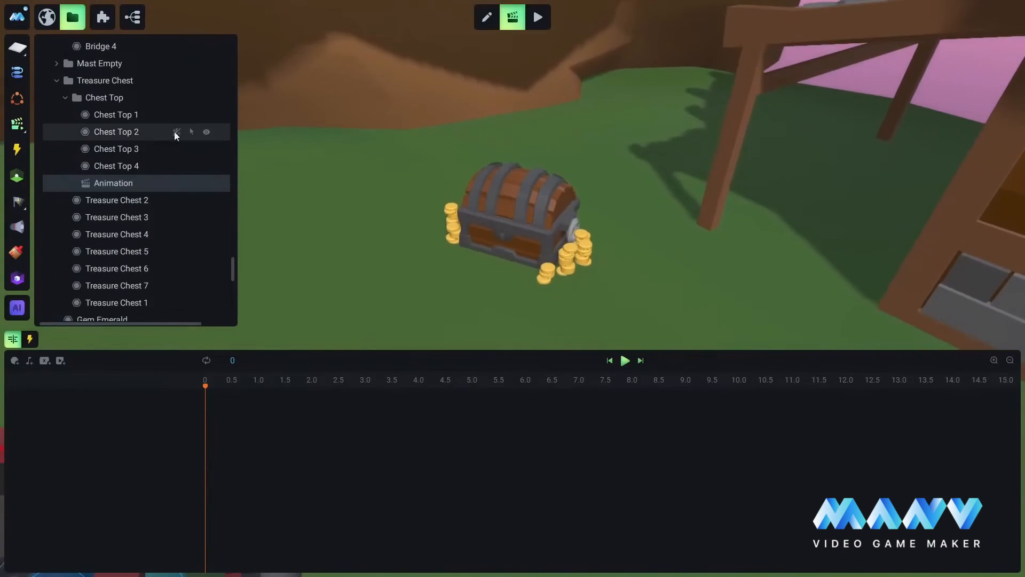
pyautogui.rightClick(104, 185)
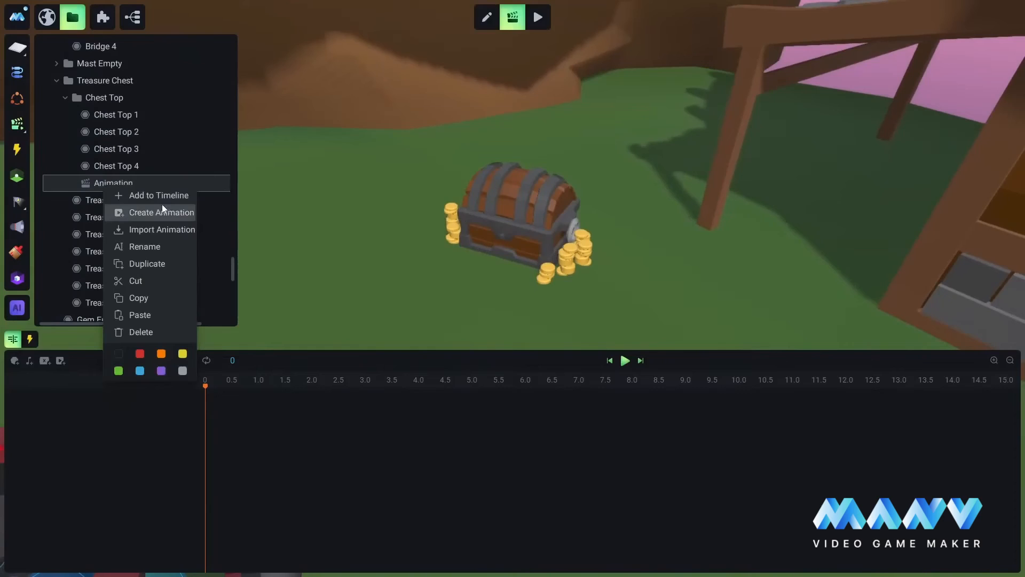
pyautogui.click(144, 245)
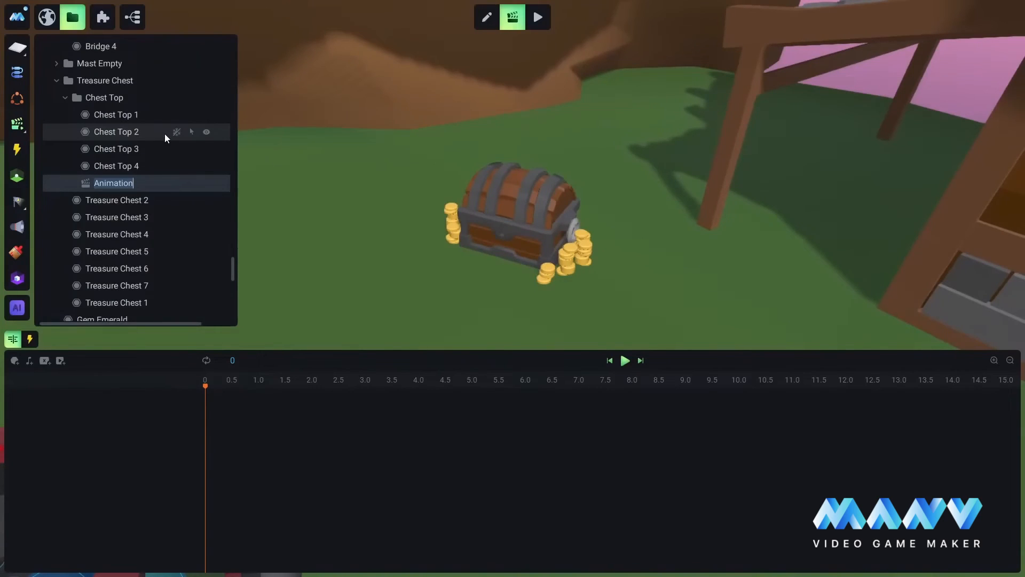
pyautogui.write('Gia')
pyautogui.press('BackSpace')
pyautogui.press('BackSpace')
pyautogui.write('oal')
# Add Chest Top to the Goal animation's timeline with a Rotation Z property track
pyautogui.rightClick(103, 96)
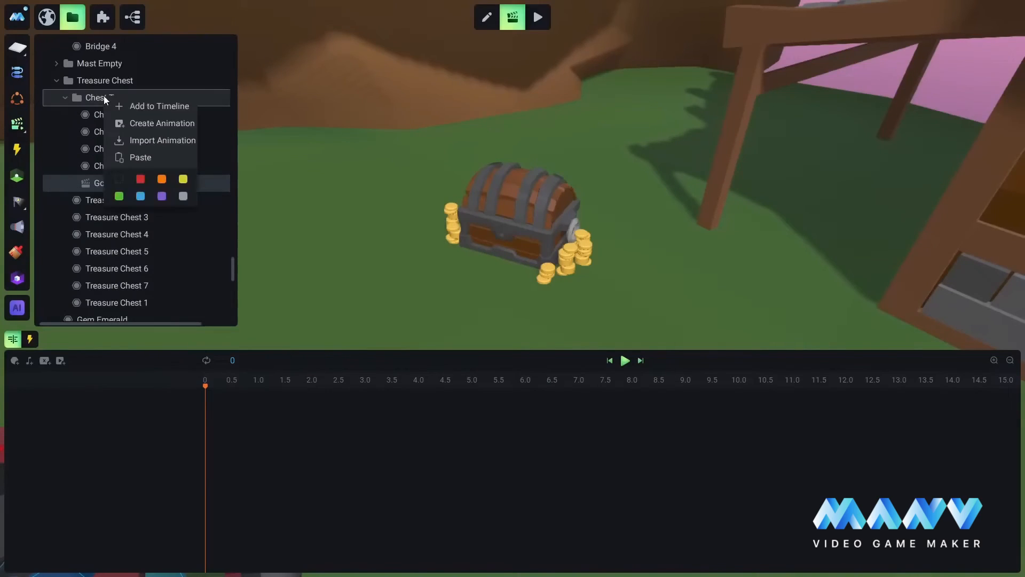
pyautogui.click(152, 105)
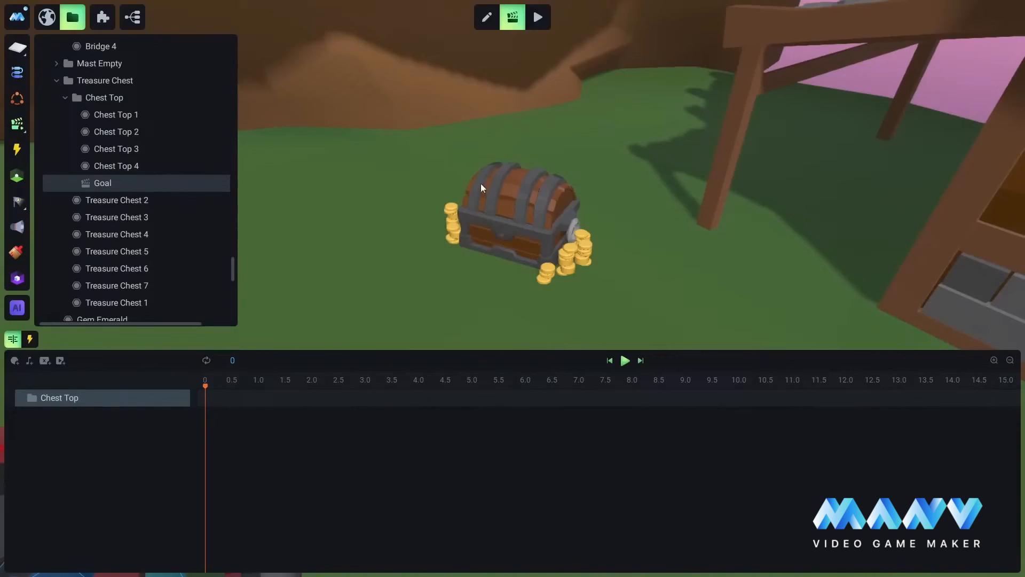
pyautogui.click(168, 398)
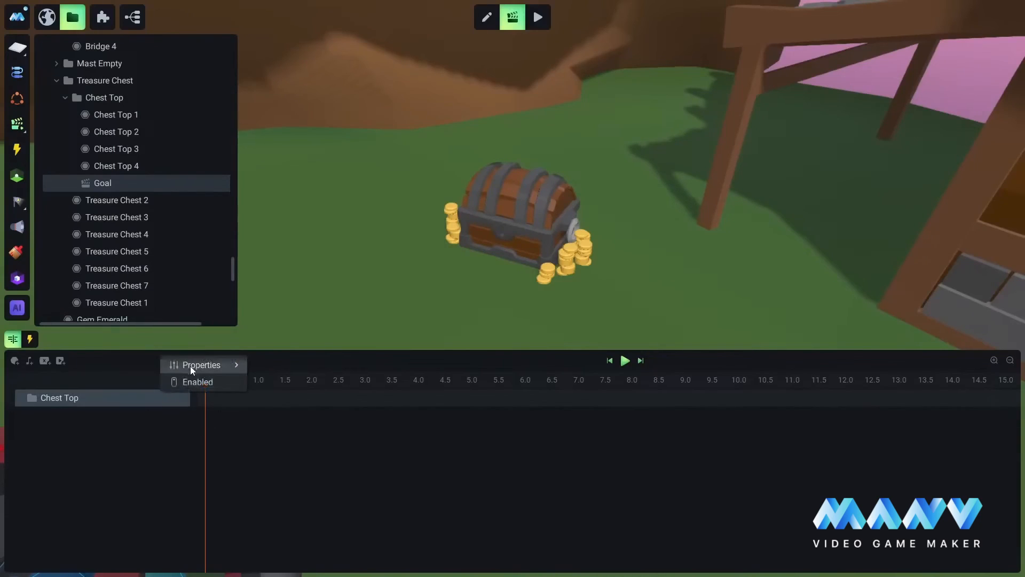
pyautogui.moveTo(218, 364)
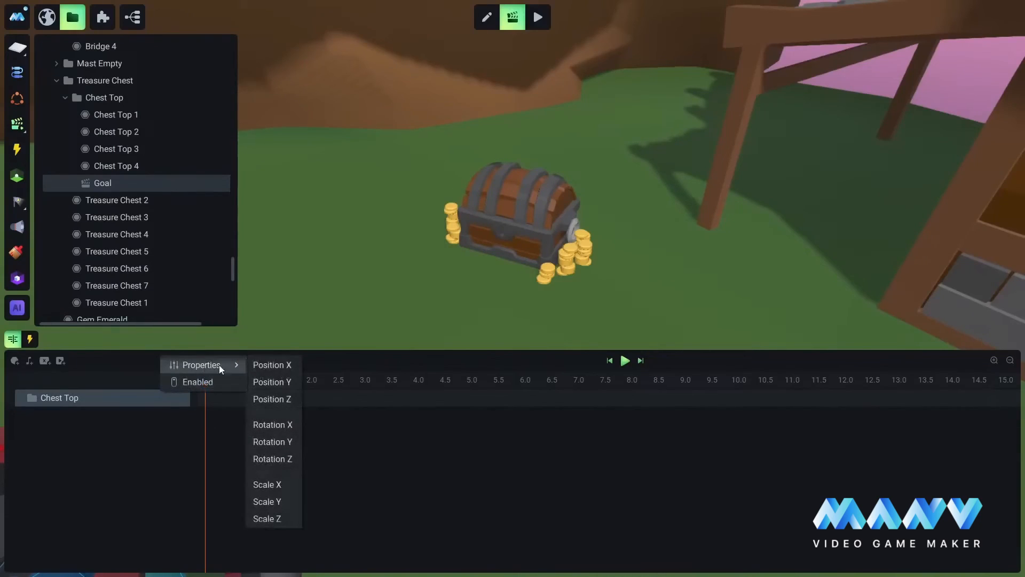
pyautogui.click(274, 459)
# Set a Rotation Z keyframe of origin + 90 at time 1.0 and preview the lid's movement
pyautogui.moveTo(261, 417)
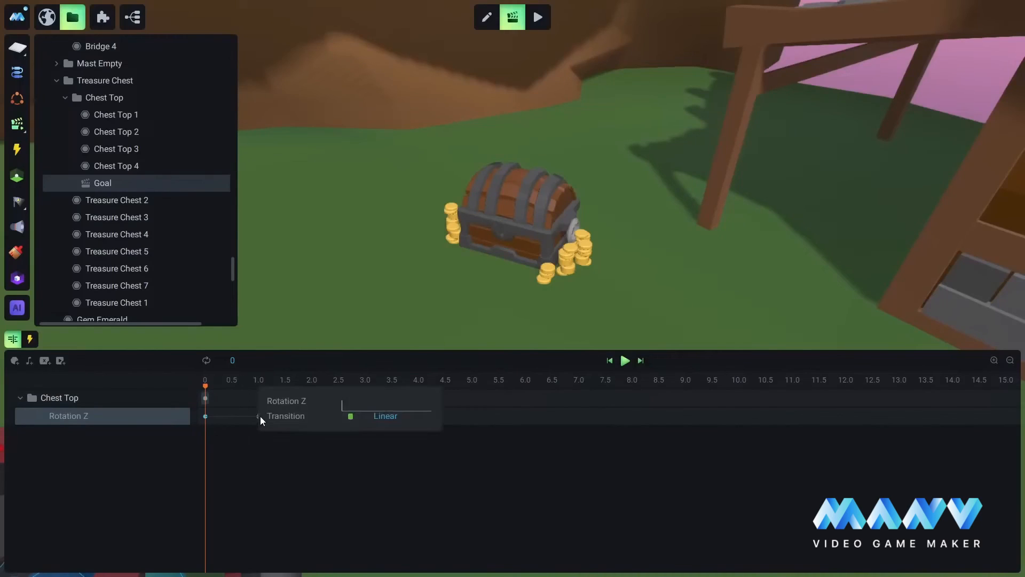
pyautogui.write('origin')
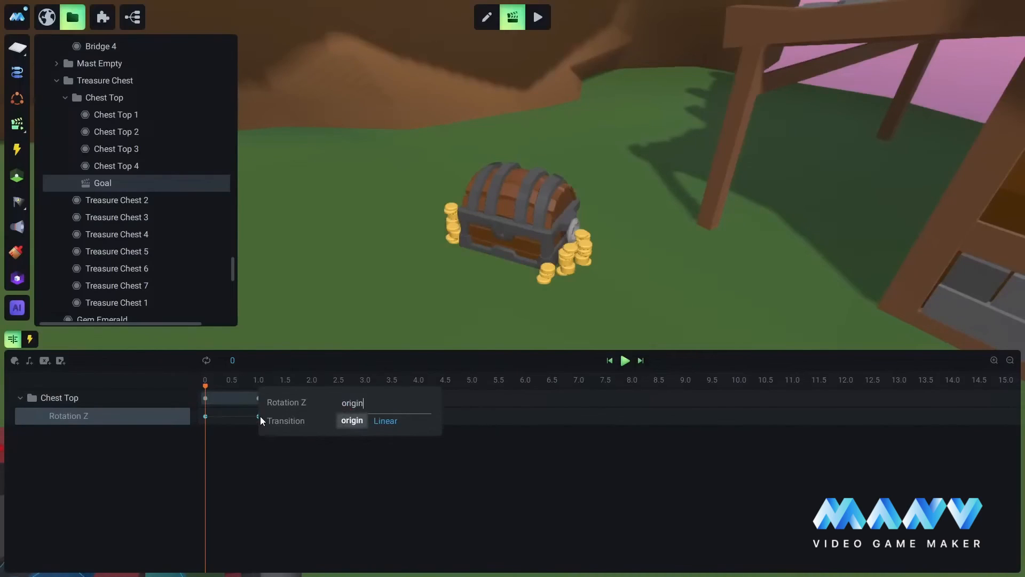
pyautogui.write(' + 90')
pyautogui.press('Return')
pyautogui.click(625, 361)
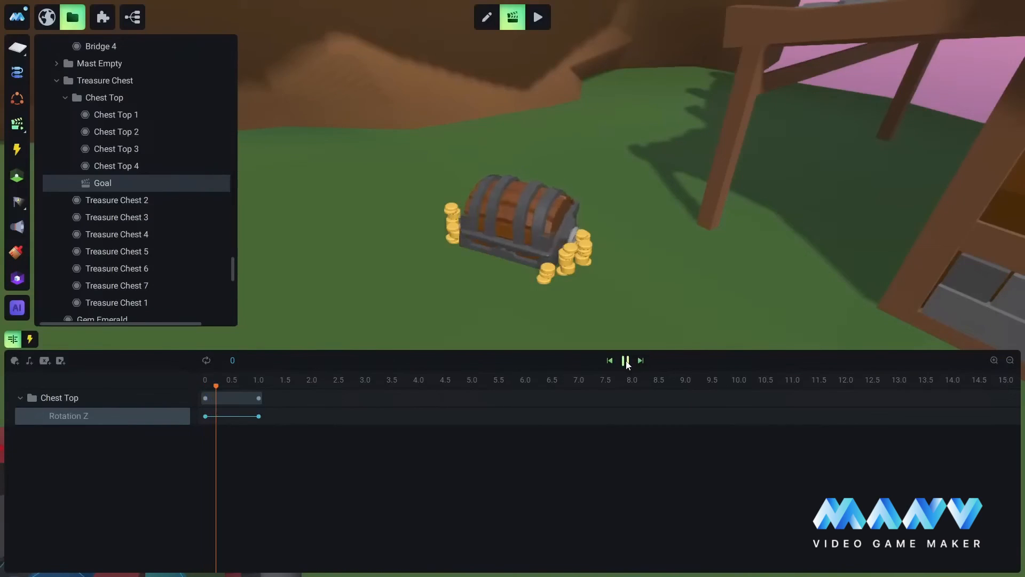
# Reverse the lid's rotation in the Rotation Z keyframe at 1.0 and give the keyframe at 0 the curved easing transition
pyautogui.click(258, 416)
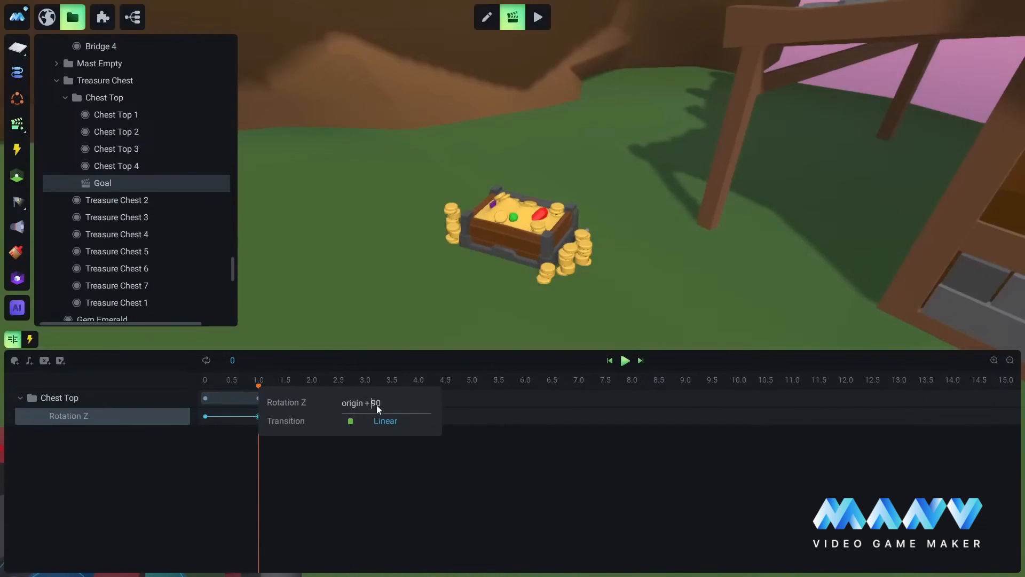
pyautogui.press('Return')
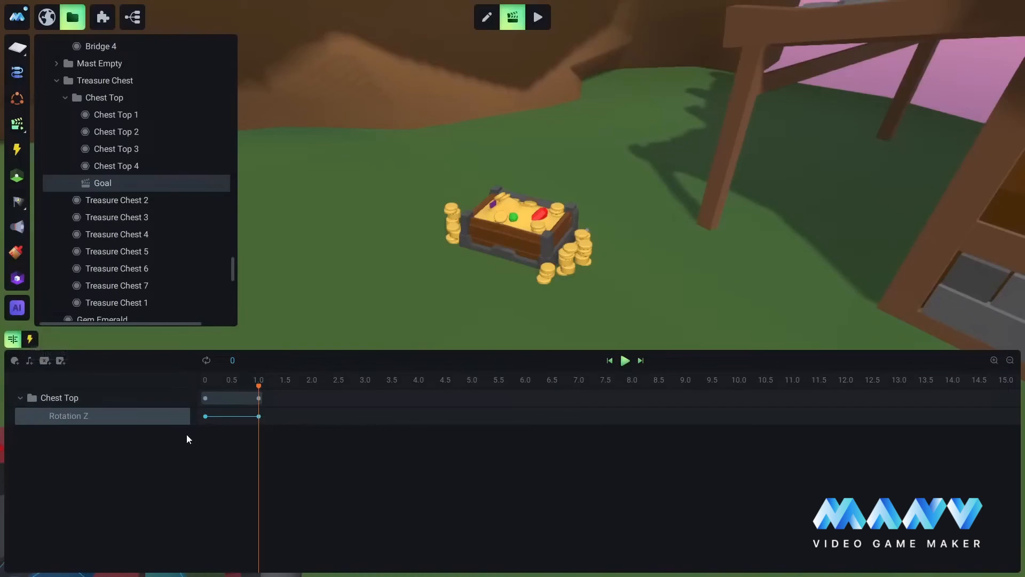
pyautogui.click(205, 417)
pyautogui.click(341, 424)
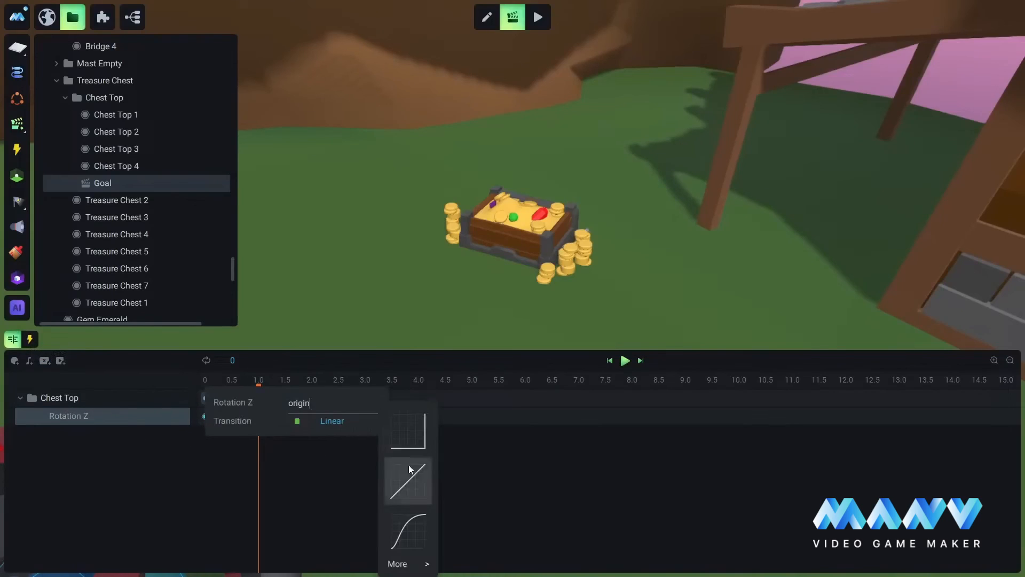
pyautogui.click(408, 539)
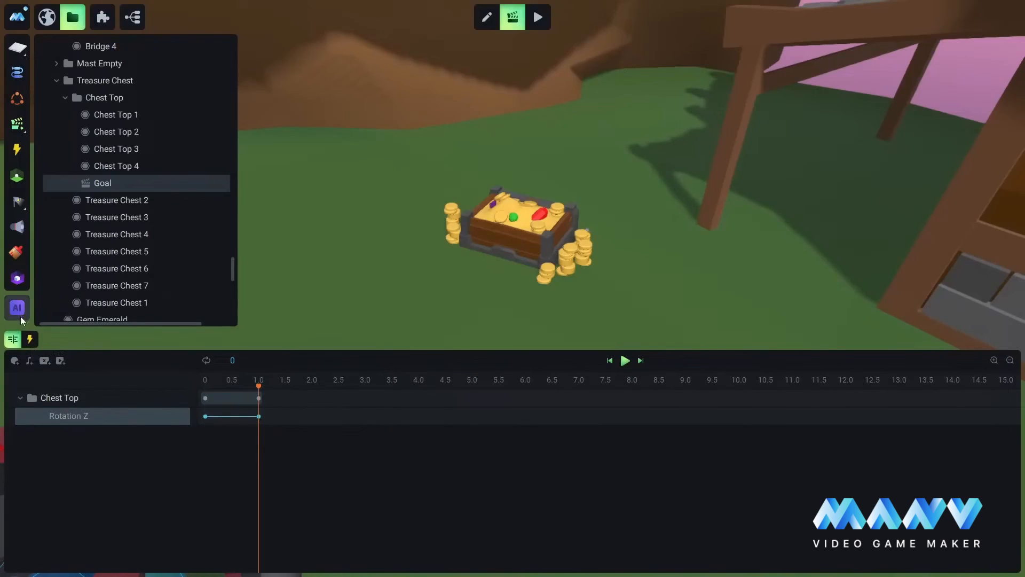
# Make the Goal animation trigger when the Captain's death.fbx animation stops
pyautogui.click(29, 339)
pyautogui.click(40, 379)
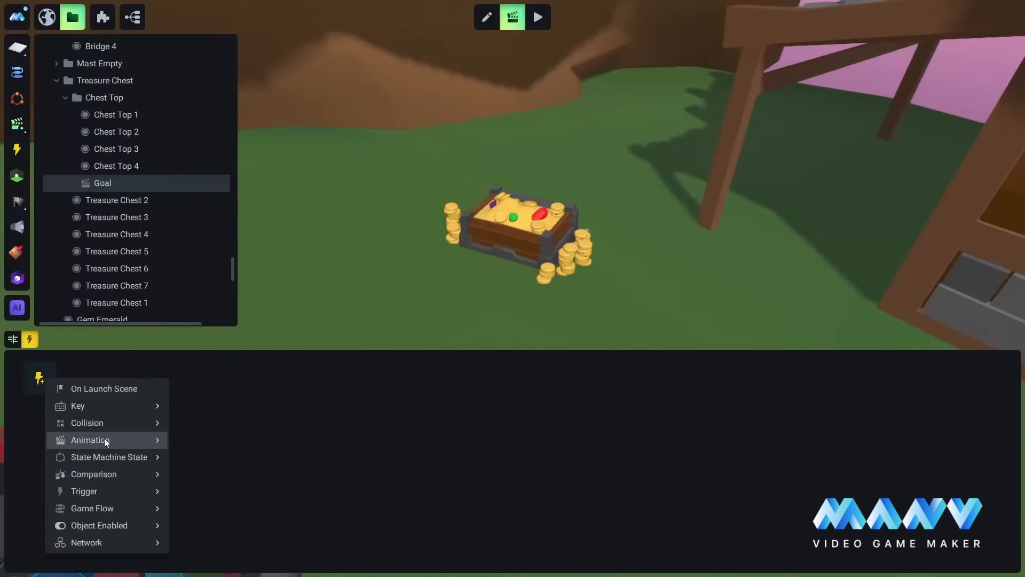
pyautogui.moveTo(105, 439)
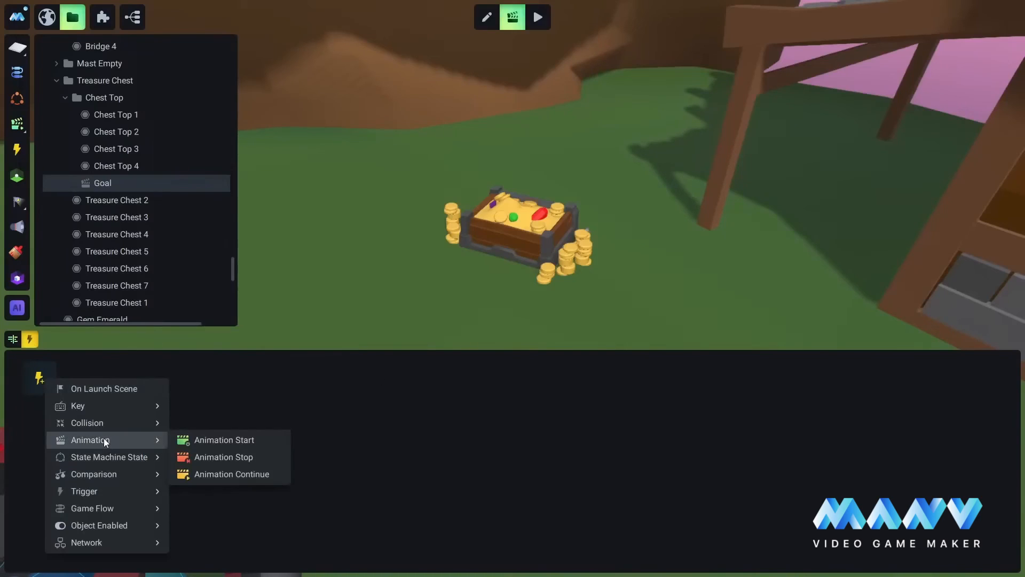
pyautogui.click(227, 457)
pyautogui.click(96, 379)
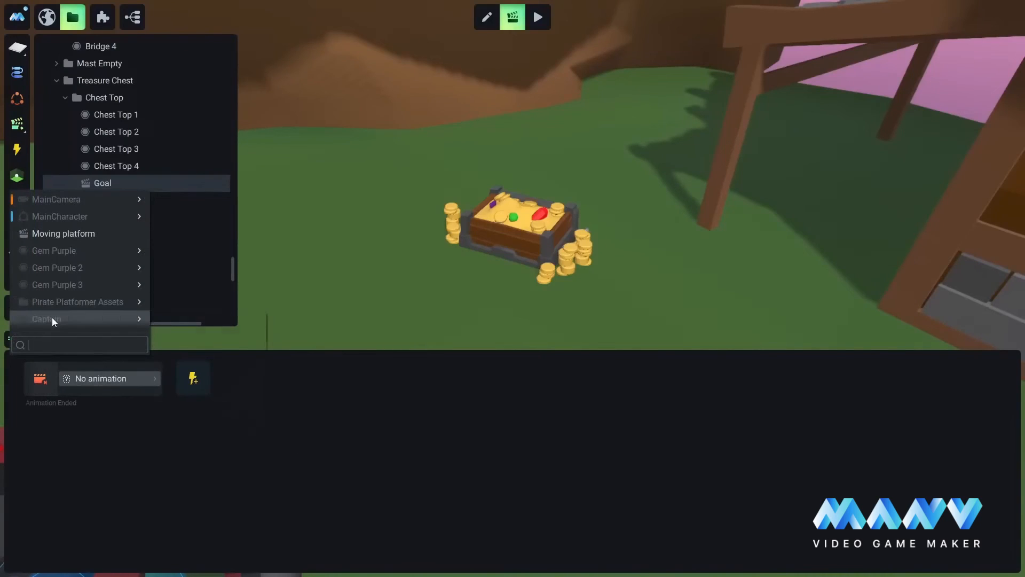
pyautogui.moveTo(52, 319)
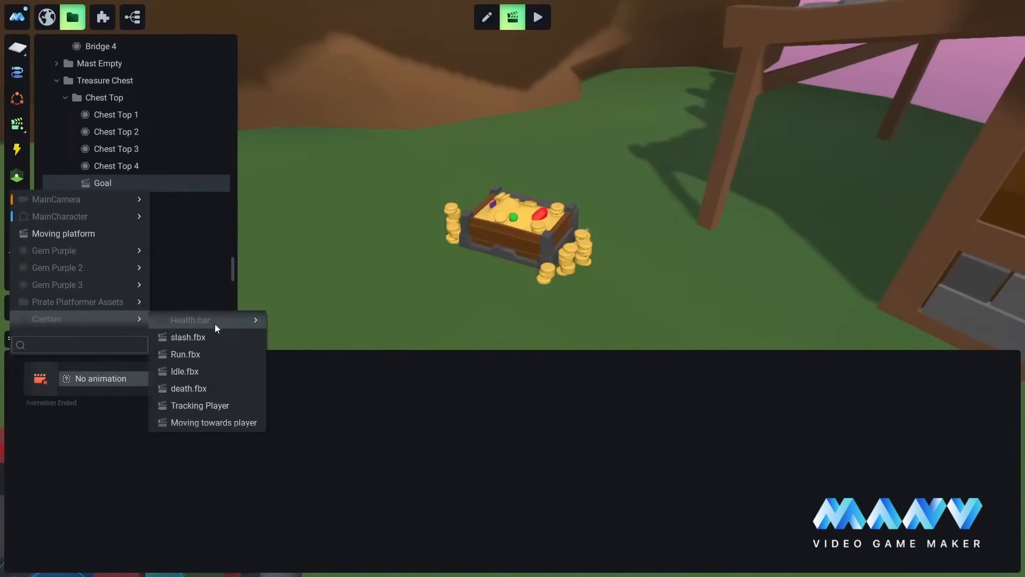
pyautogui.click(187, 389)
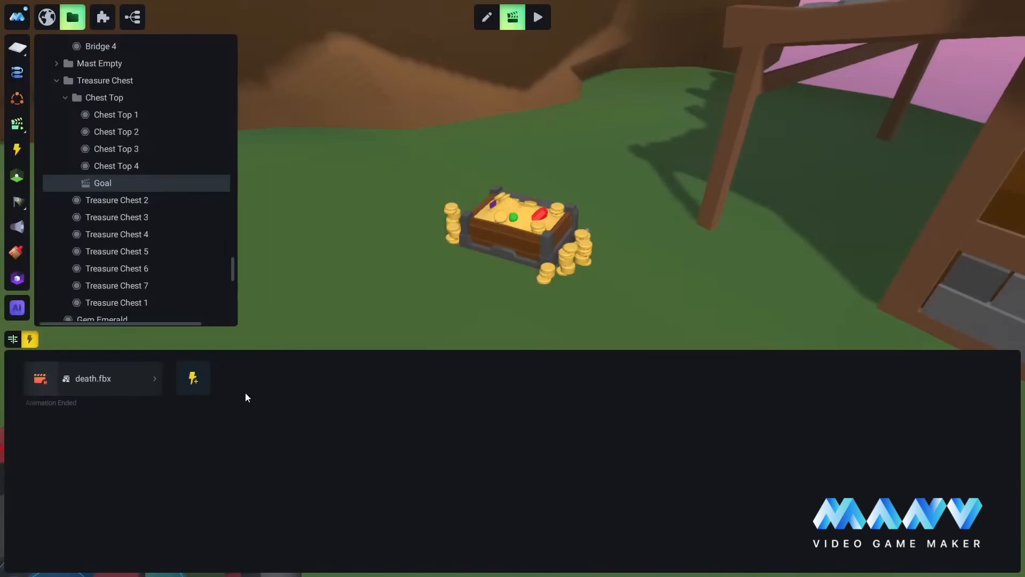
# Playtest the level, running the character through the gate and jumping across to the Captain's island
pyautogui.scroll(-5, 110, 263)
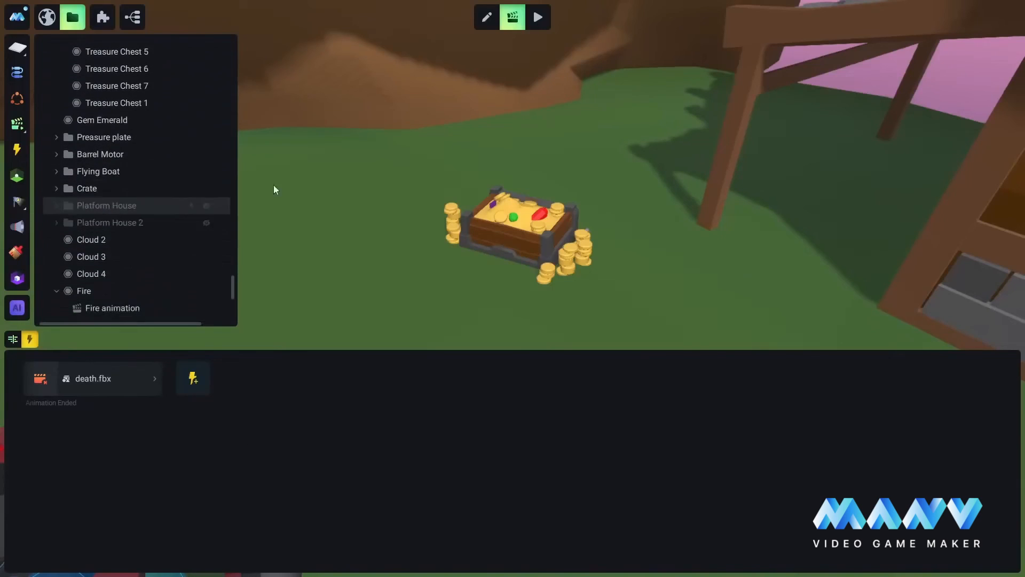
pyautogui.click(538, 17)
pyautogui.press('w')
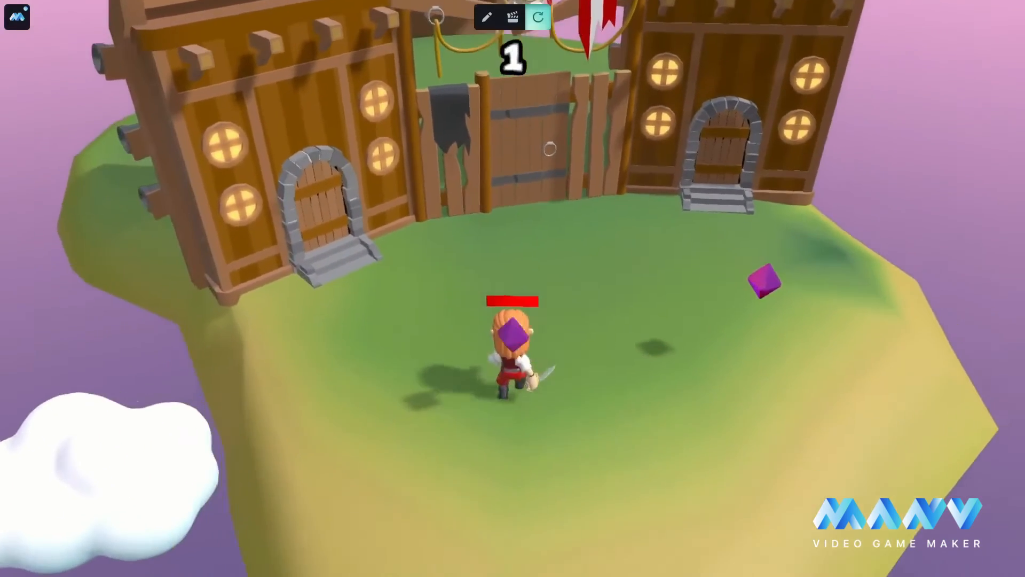
pyautogui.press('w')
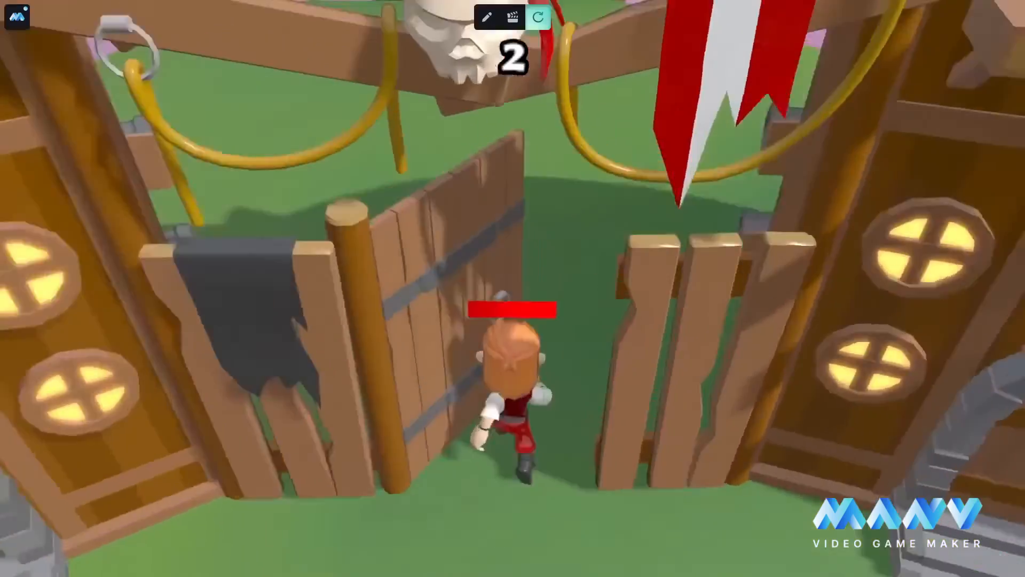
pyautogui.press('w')
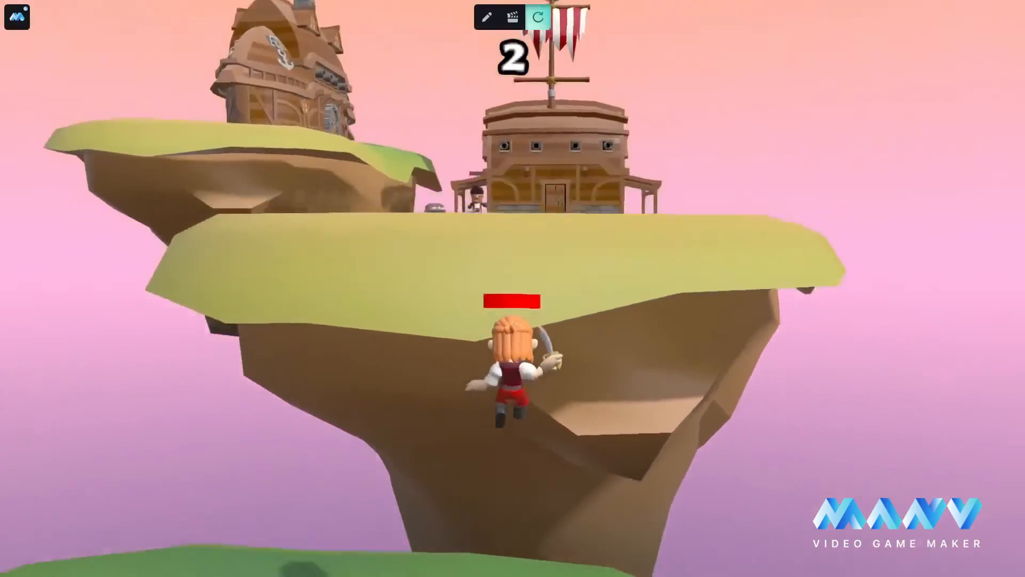
pyautogui.press('space')
pyautogui.press('space')
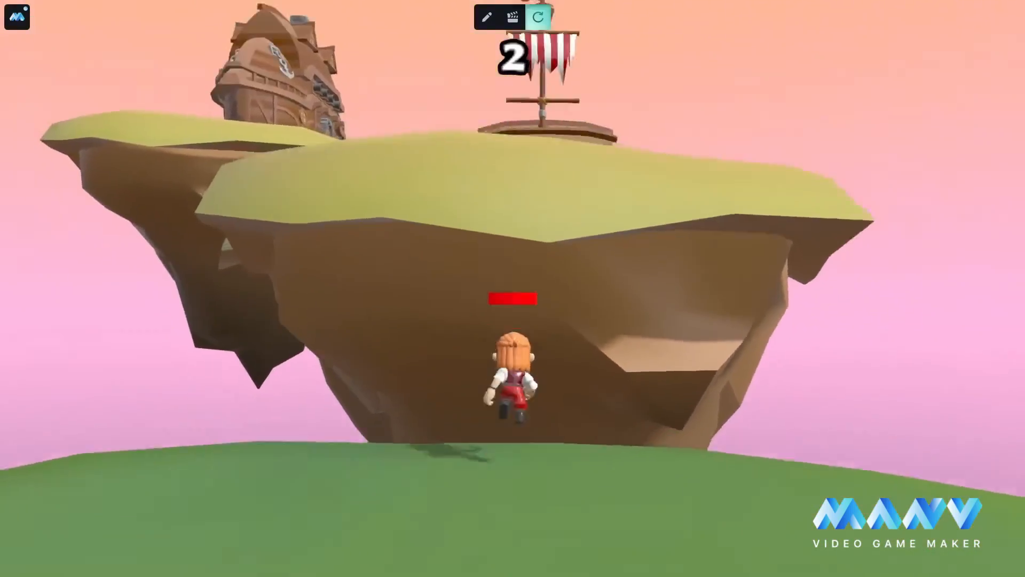
pyautogui.press('w')
pyautogui.press('w')
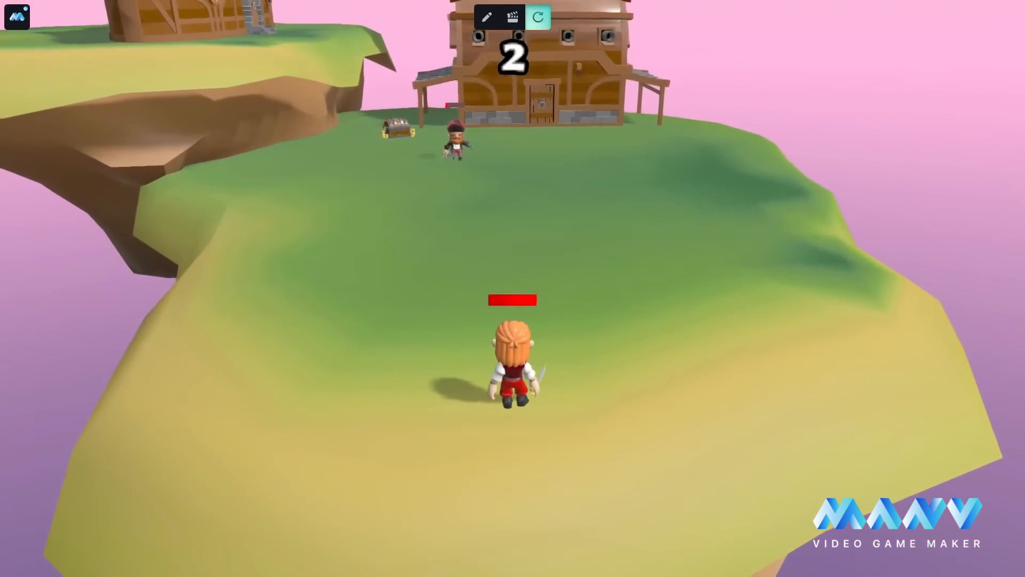
# Confront the Captain and walk up to the treasure chest to check its opening animation in play
pyautogui.press('w')
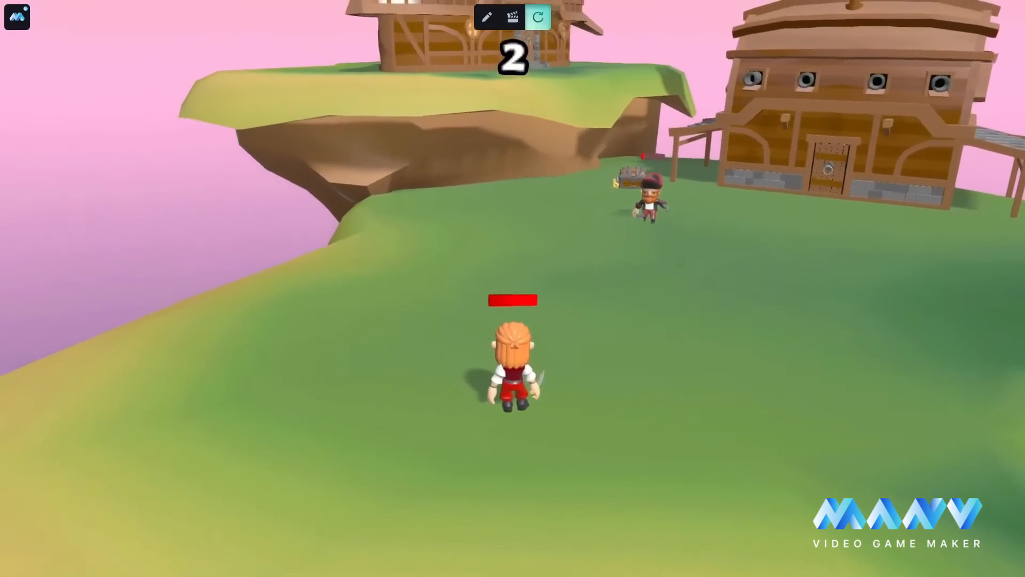
pyautogui.press('w')
pyautogui.press('w')
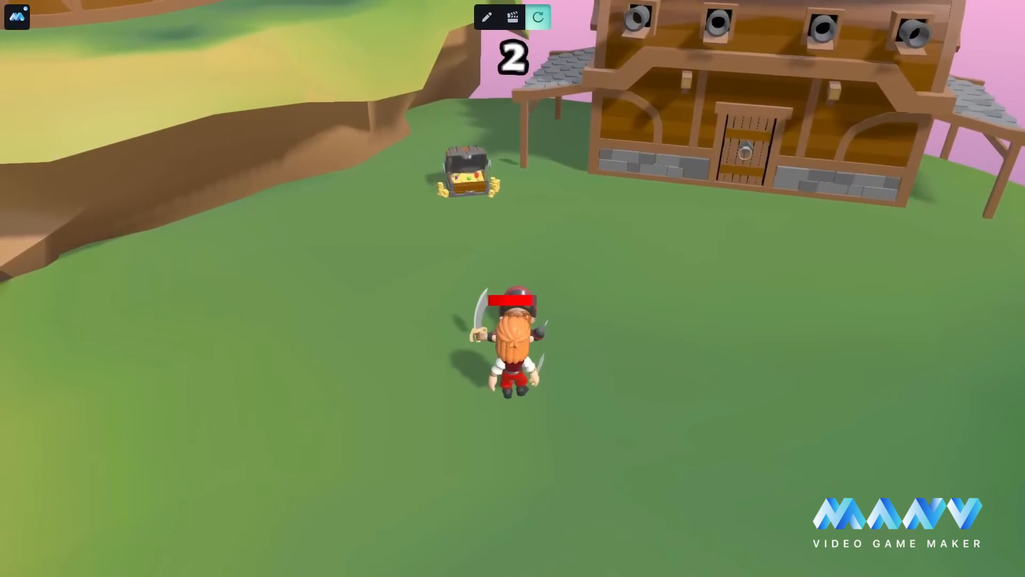
pyautogui.press('a')
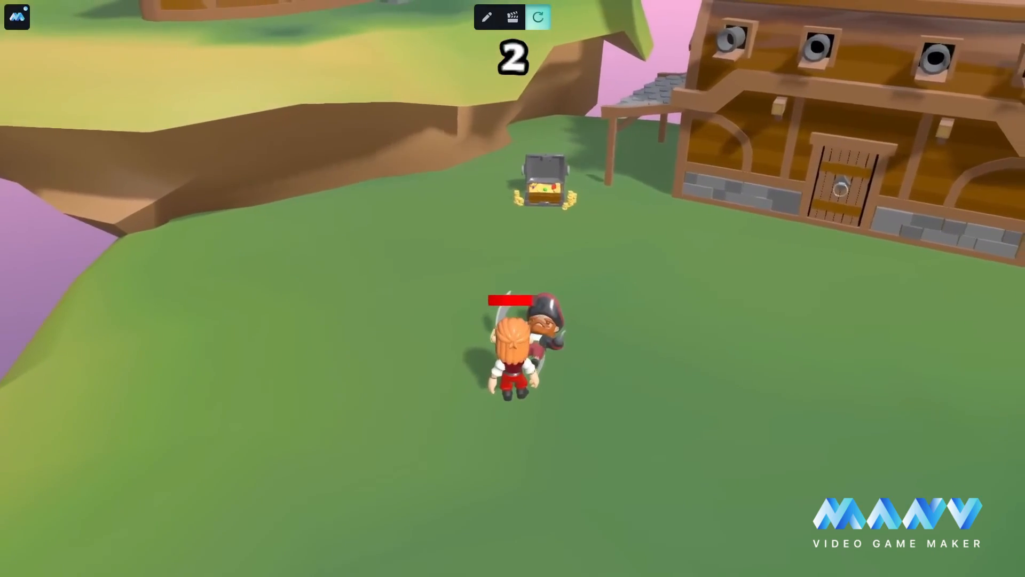
pyautogui.press('w')
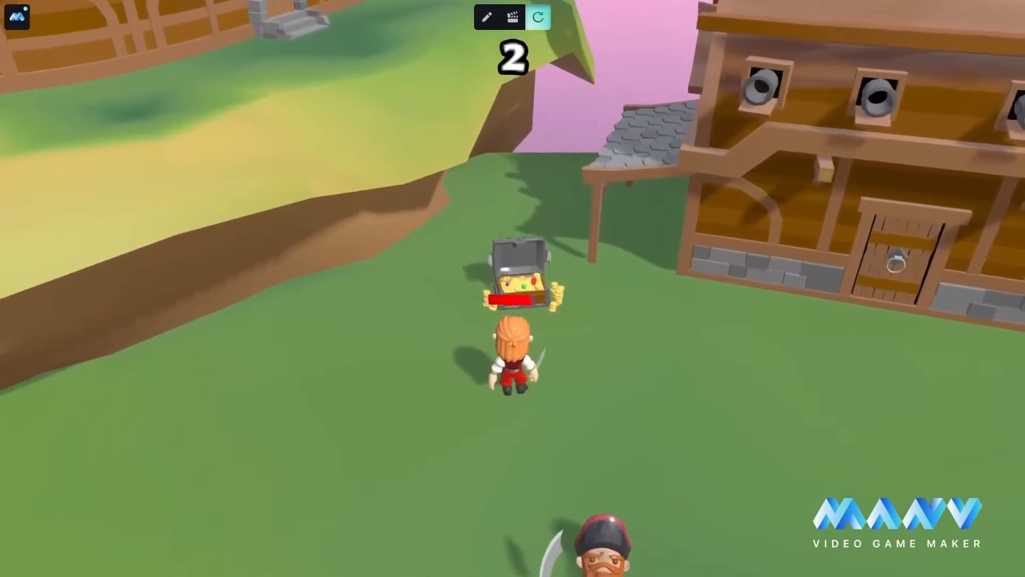
pyautogui.press('w')
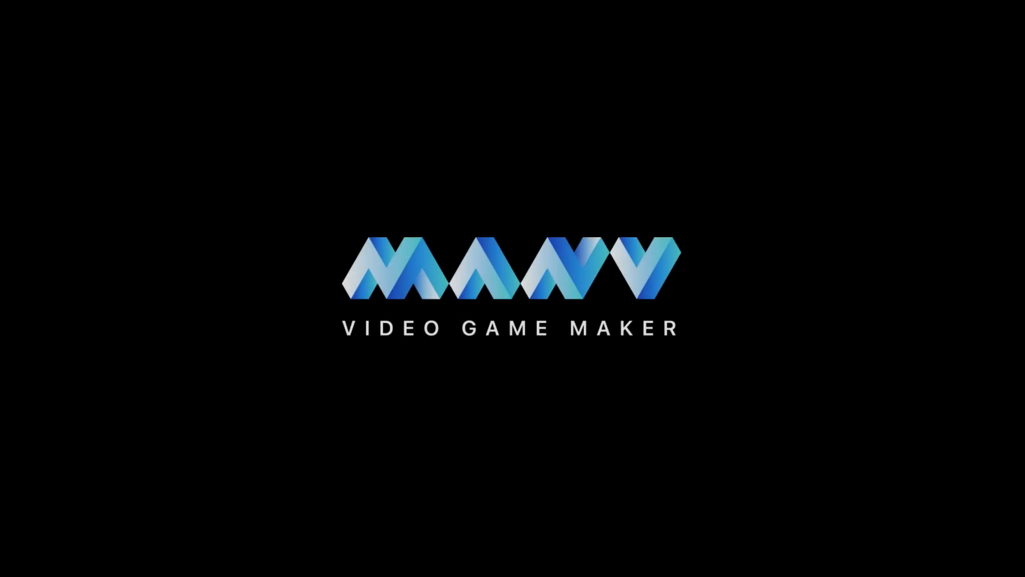